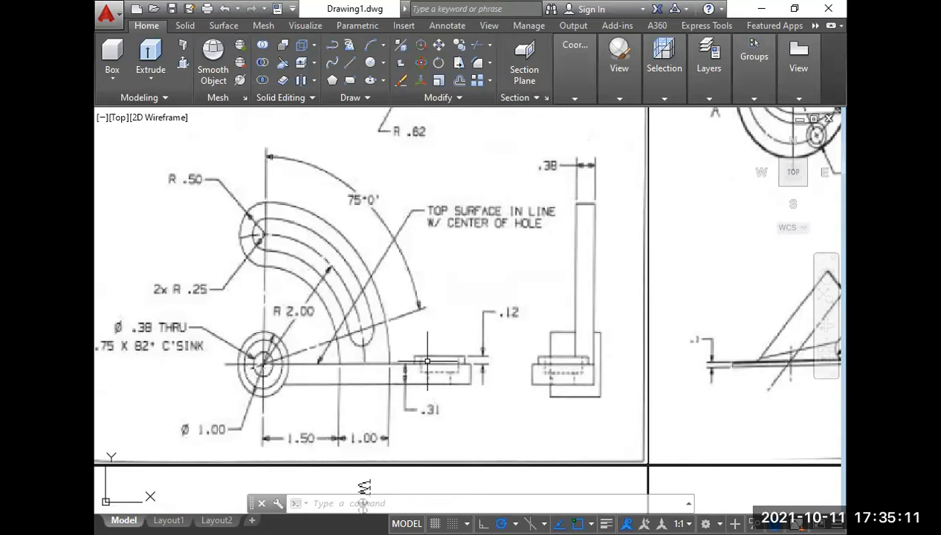
Draw a horizontal line 3.5 units long in the empty space to the right of the reference image.
{"action": "scroll", "coordinate": [424, 358], "scroll_direction": "down", "scroll_amount": 2}
{"action": "mouse_move", "coordinate": [391, 182]}
{"action": "middle_mouse_down"}
{"action": "mouse_move", "coordinate": [390, 272]}
{"action": "mouse_move", "coordinate": [368, 287]}
{"action": "middle_mouse_up"}
{"action": "scroll", "coordinate": [394, 238], "scroll_direction": "down", "scroll_amount": 4}
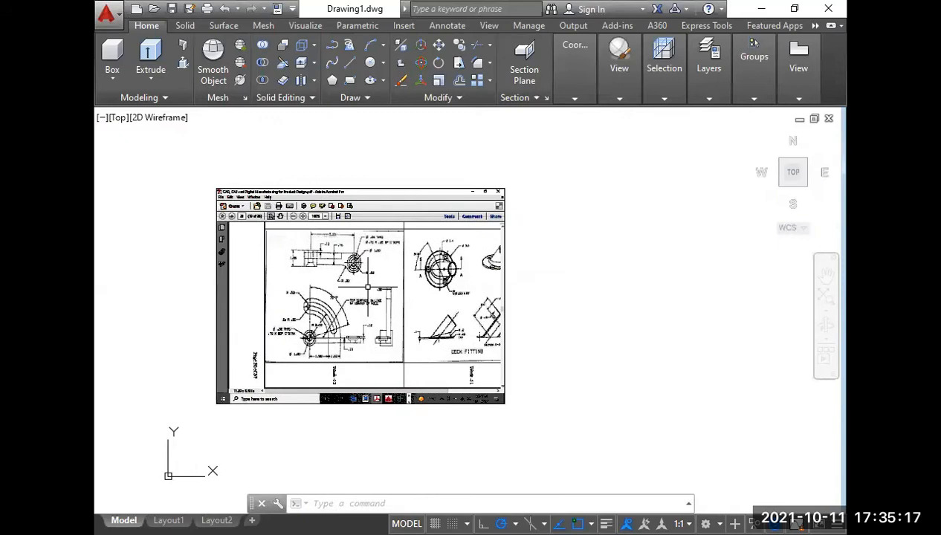
{"action": "type", "text": "1"}
{"action": "key", "text": "Return"}
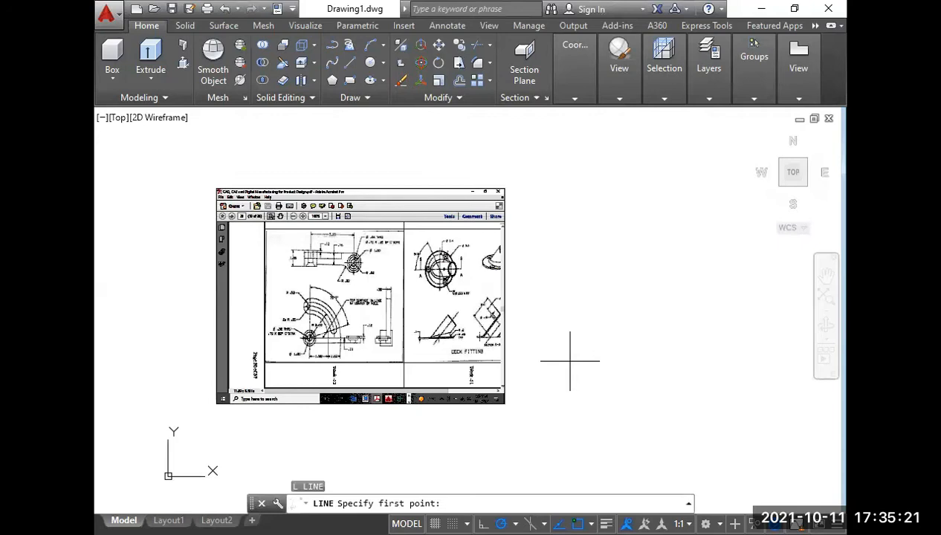
{"action": "left_click", "coordinate": [570, 361]}
{"action": "type", "text": "3.5"}
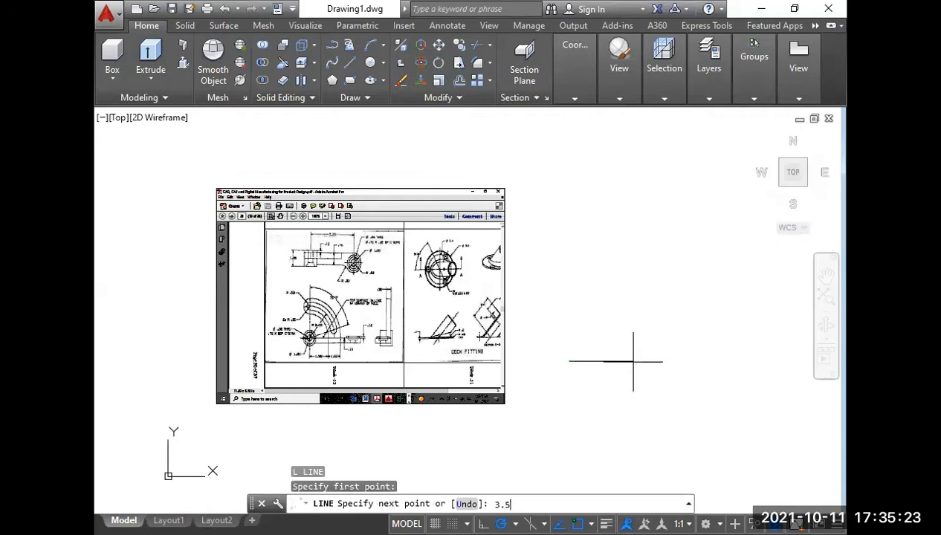
{"action": "key", "text": "Return"}
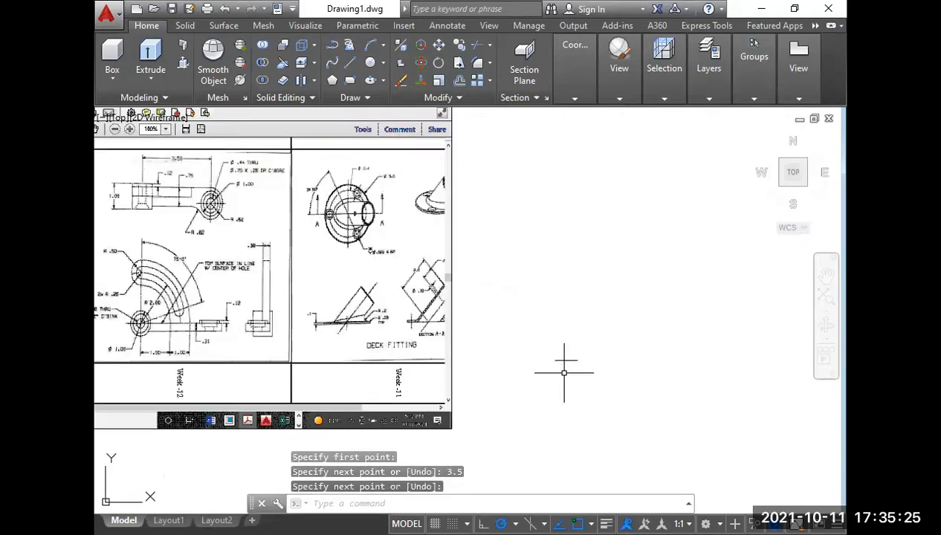
Scale the reference image by a factor of 0.1.
{"action": "left_click", "coordinate": [491, 418]}
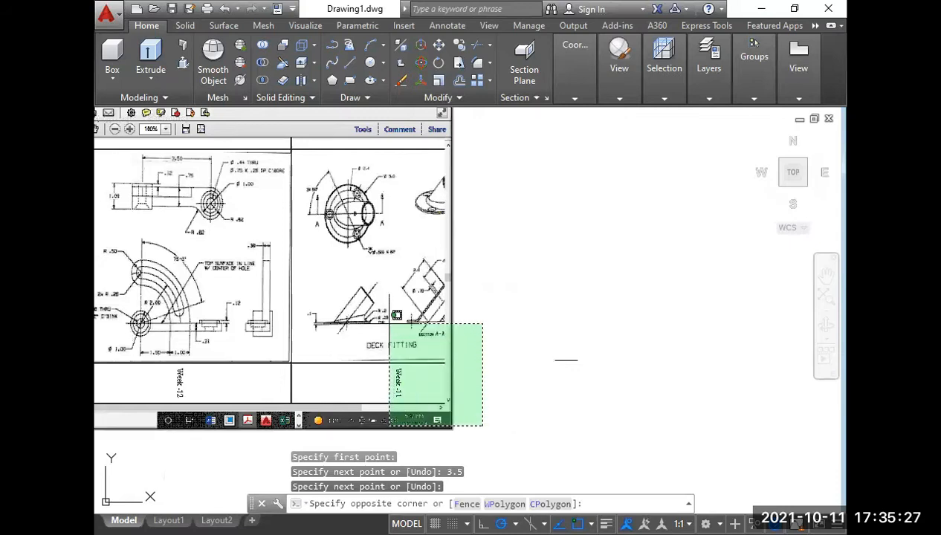
{"action": "left_click", "coordinate": [361, 283]}
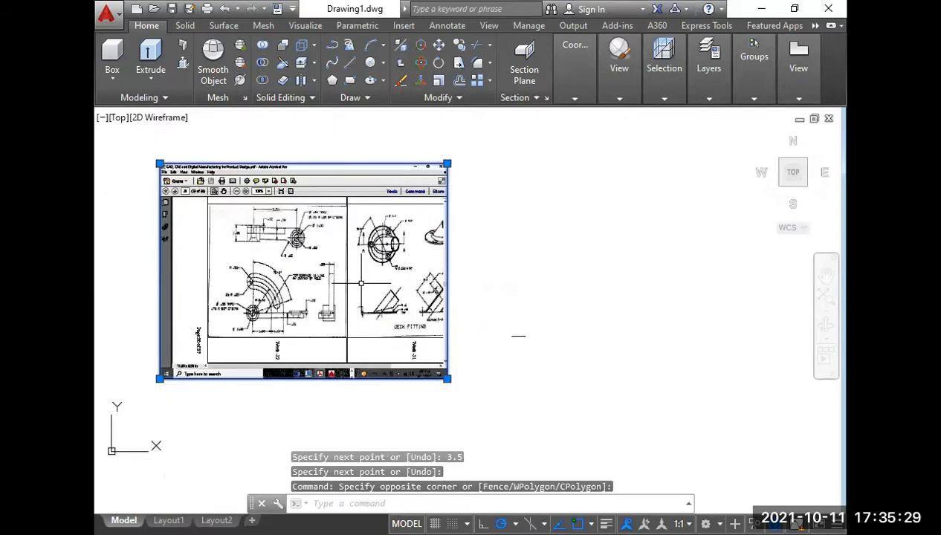
{"action": "type", "text": "sc"}
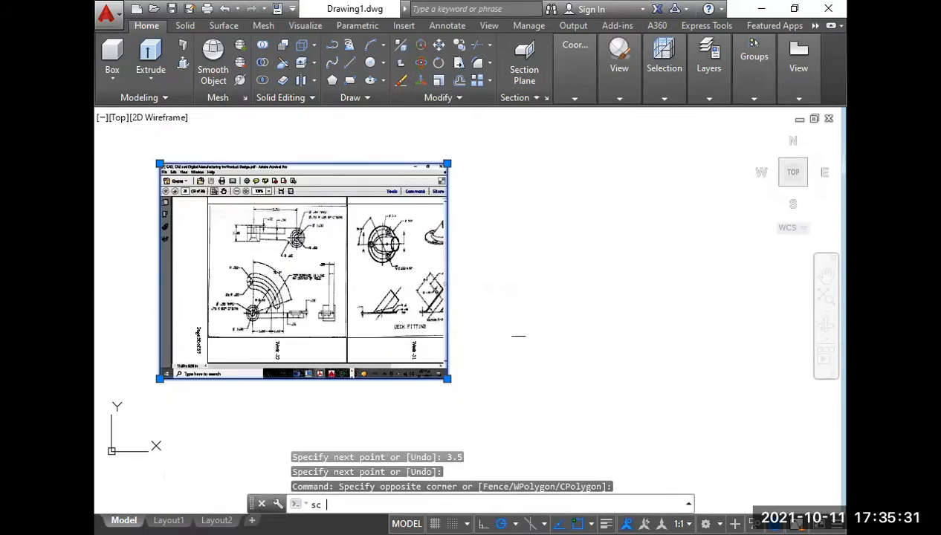
{"action": "key", "text": "Return"}
{"action": "left_click", "coordinate": [319, 295]}
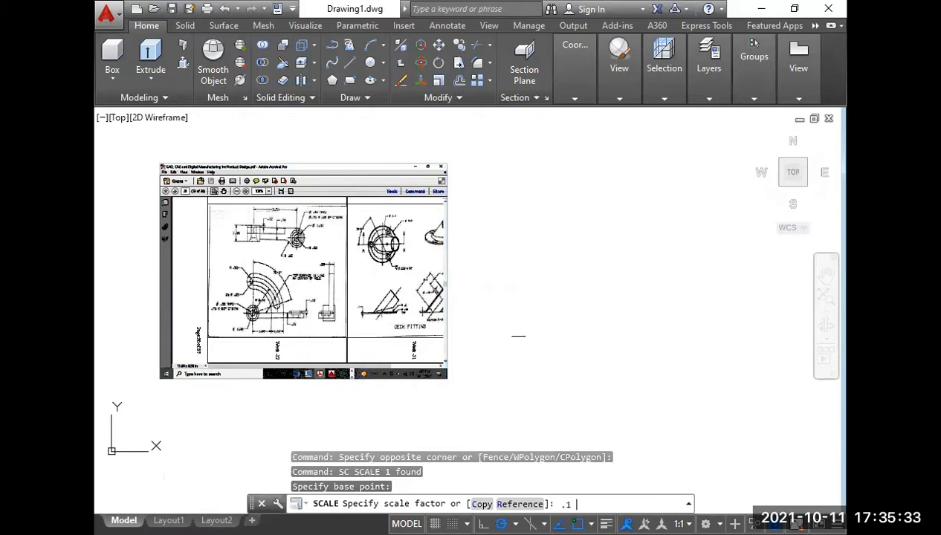
{"action": "type", "text": ".1"}
{"action": "key", "text": "Return"}
Move the 3.5-unit line to the left, near the scaled-down reference image.
{"action": "left_click", "coordinate": [512, 332]}
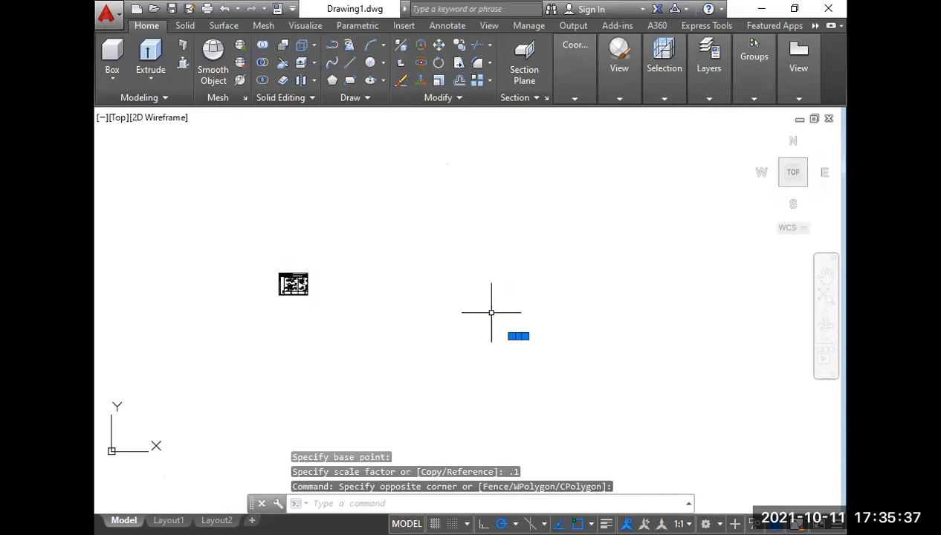
{"action": "type", "text": "m"}
{"action": "key", "text": "Return"}
{"action": "left_click", "coordinate": [326, 286]}
{"action": "left_click", "coordinate": [326, 288]}
Shift the line further left so it sits just beside the reference image's right edge.
{"action": "scroll", "coordinate": [289, 287], "scroll_direction": "up", "scroll_amount": 6}
{"action": "middle_click_drag", "start_coordinate": [285, 288], "coordinate": [310, 328]}
{"action": "scroll", "coordinate": [345, 319], "scroll_direction": "up", "scroll_amount": 4}
{"action": "scroll", "coordinate": [343, 319], "scroll_direction": "up", "scroll_amount": 2}
{"action": "middle_click_drag", "start_coordinate": [520, 334], "coordinate": [437, 331]}
{"action": "scroll", "coordinate": [436, 331], "scroll_direction": "down", "scroll_amount": 4}
{"action": "left_click", "coordinate": [709, 362]}
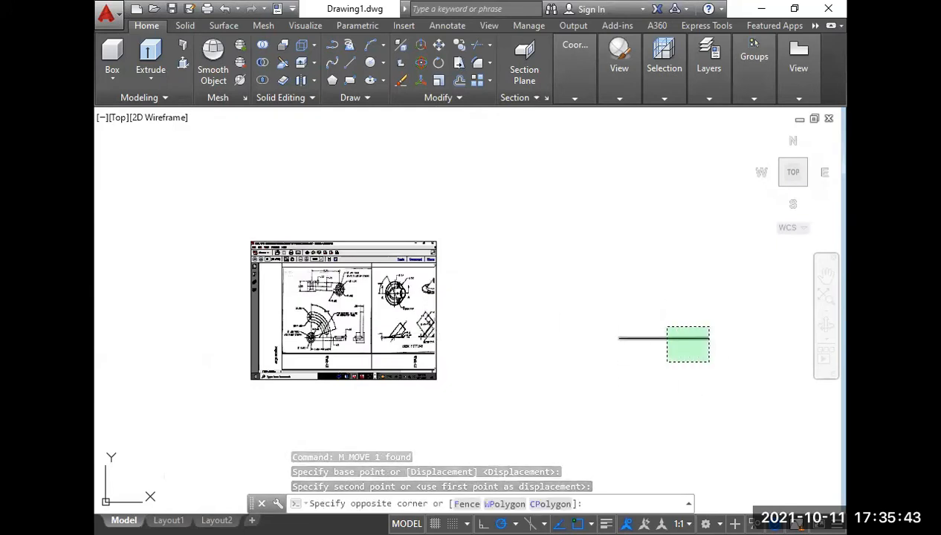
{"action": "left_click", "coordinate": [666, 326]}
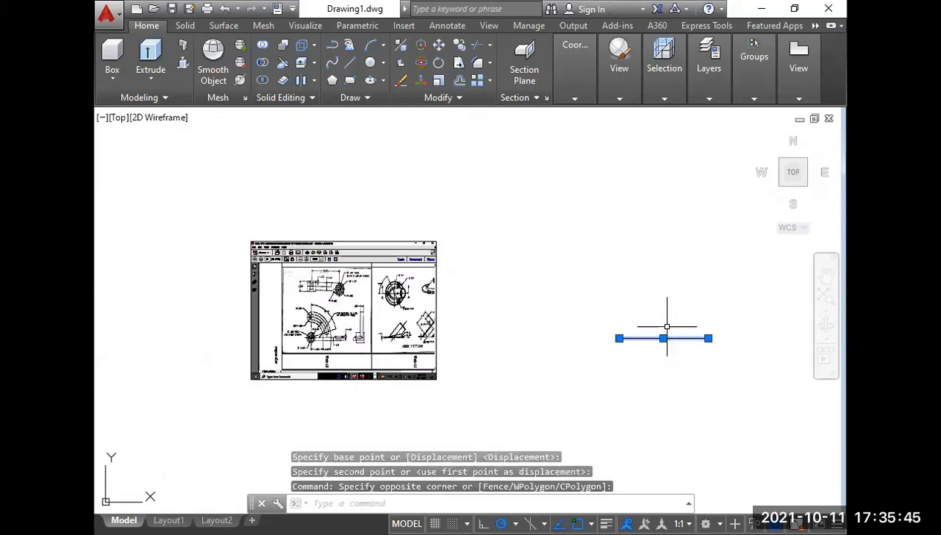
{"action": "type", "text": "m"}
{"action": "key", "text": "Return"}
{"action": "left_click", "coordinate": [667, 326]}
{"action": "left_click", "coordinate": [536, 328]}
Switch to the Drafting & Annotation workspace and close the Design Feed palette.
{"action": "scroll", "coordinate": [512, 331], "scroll_direction": "up", "scroll_amount": 4}
{"action": "middle_click_drag", "start_coordinate": [509, 283], "coordinate": [571, 302]}
{"action": "scroll", "coordinate": [578, 308], "scroll_direction": "down", "scroll_amount": 4}
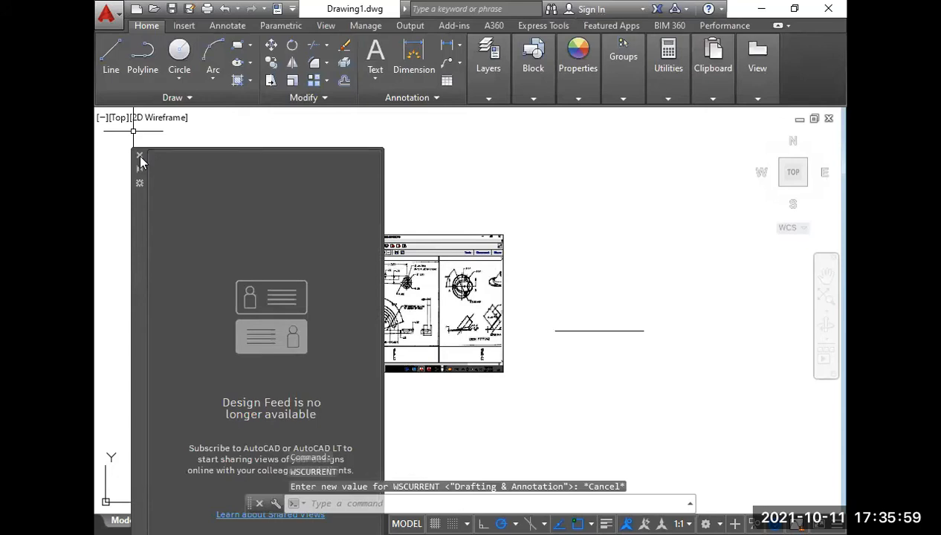
{"action": "left_click", "coordinate": [139, 156]}
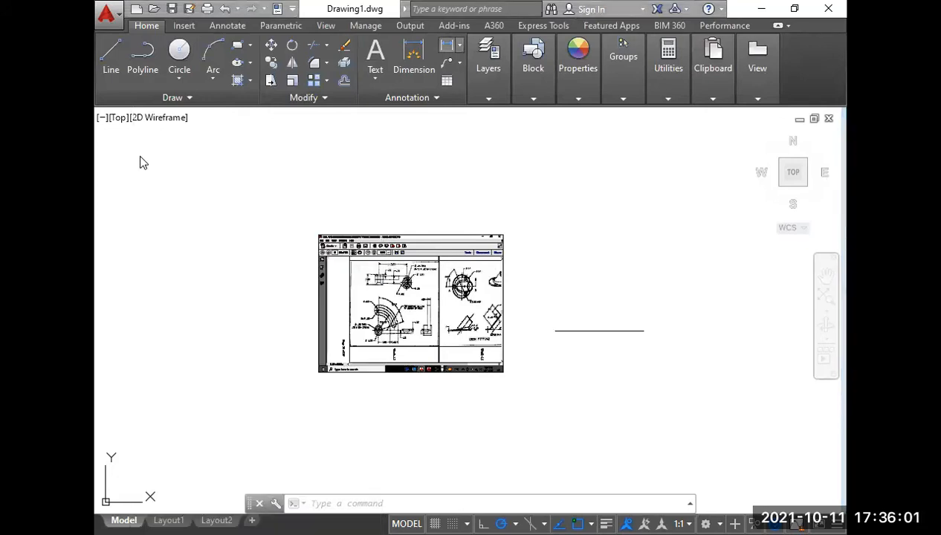
Add a linear dimension between the line's two endpoints, placed just above the line.
{"action": "left_click", "coordinate": [460, 45]}
{"action": "left_click", "coordinate": [476, 69]}
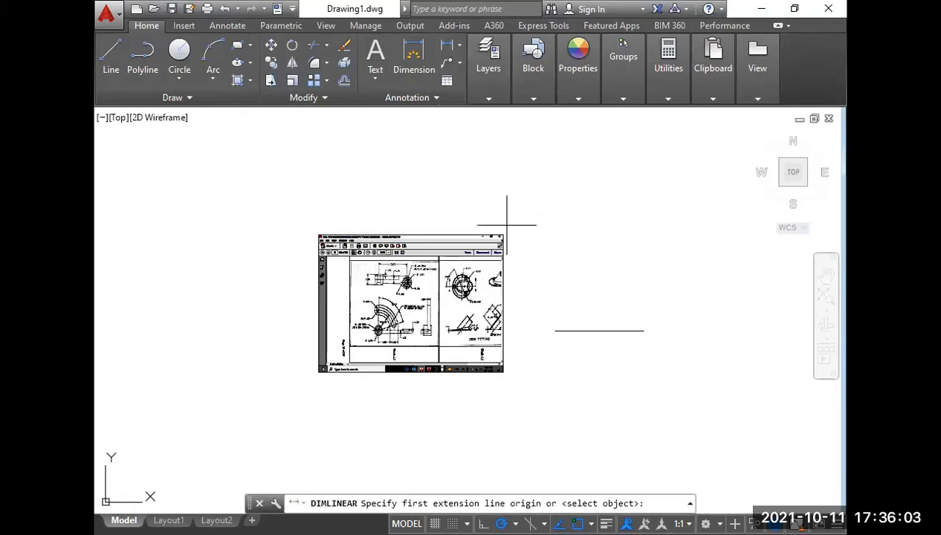
{"action": "scroll", "coordinate": [444, 343], "scroll_direction": "up", "scroll_amount": 2}
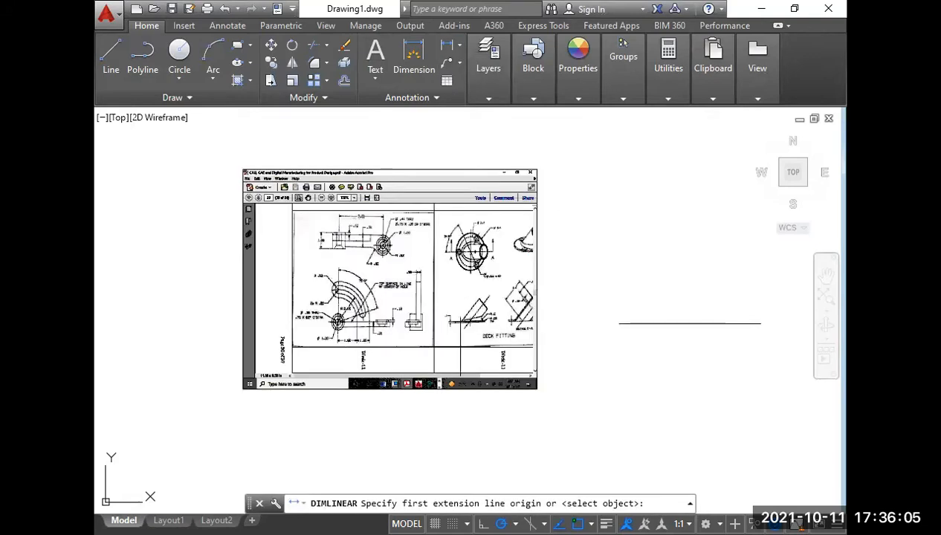
{"action": "left_click", "coordinate": [619, 323]}
{"action": "left_click", "coordinate": [760, 324]}
{"action": "left_click", "coordinate": [686, 305]}
{"action": "scroll", "coordinate": [686, 312], "scroll_direction": "up", "scroll_amount": 2}
{"action": "middle_click_drag", "start_coordinate": [684, 321], "coordinate": [632, 329]}
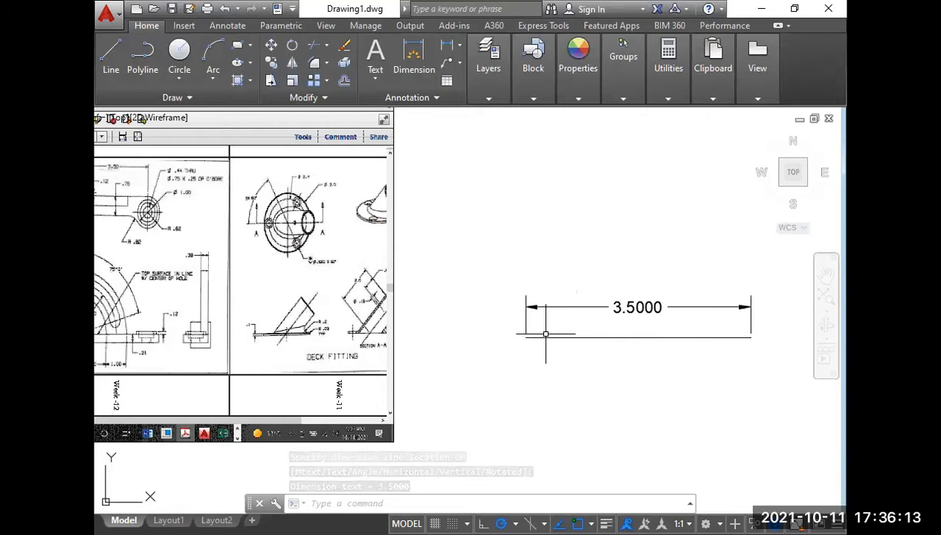
Set the linear dimension precision of the Standard dimension style to 0.00.
{"action": "middle_click_drag", "start_coordinate": [253, 292], "coordinate": [366, 328]}
{"action": "scroll", "coordinate": [298, 260], "scroll_direction": "up", "scroll_amount": 6}
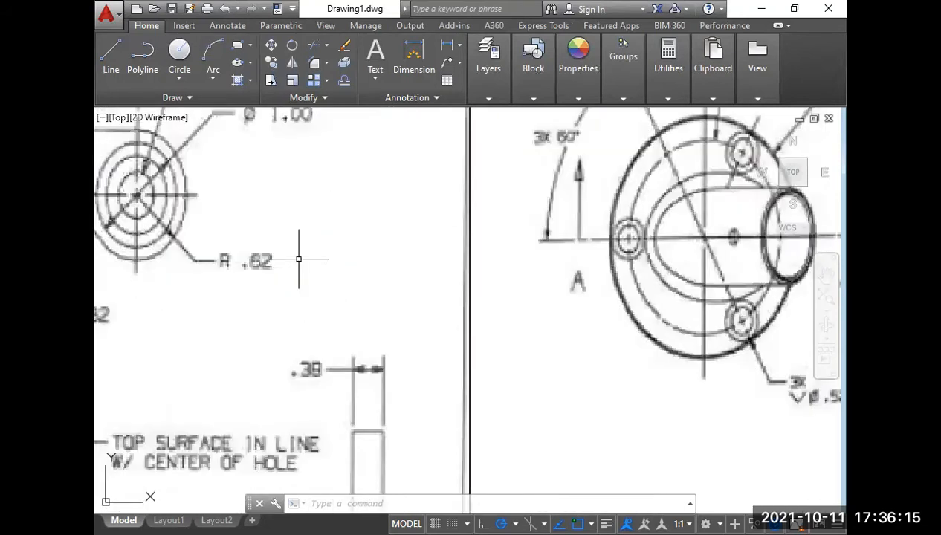
{"action": "middle_click_drag", "start_coordinate": [277, 181], "coordinate": [296, 296]}
{"action": "scroll", "coordinate": [298, 297], "scroll_direction": "down", "scroll_amount": 1}
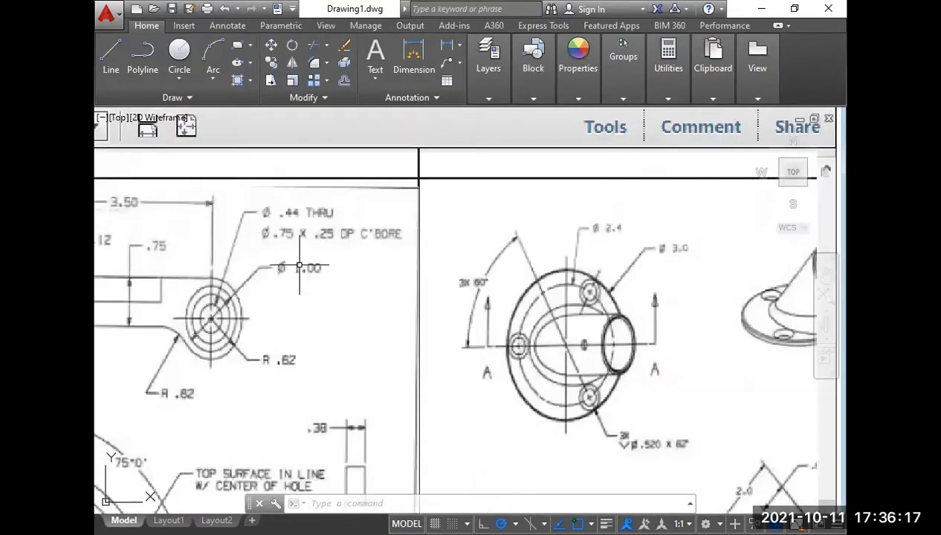
{"action": "scroll", "coordinate": [325, 267], "scroll_direction": "down", "scroll_amount": 3}
{"action": "middle_click_drag", "start_coordinate": [498, 343], "coordinate": [394, 323]}
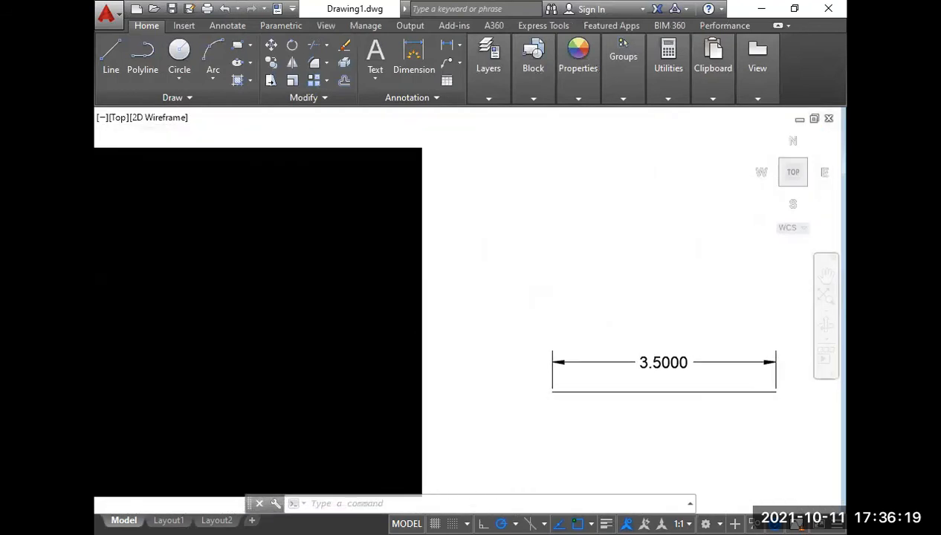
{"action": "type", "text": "d"}
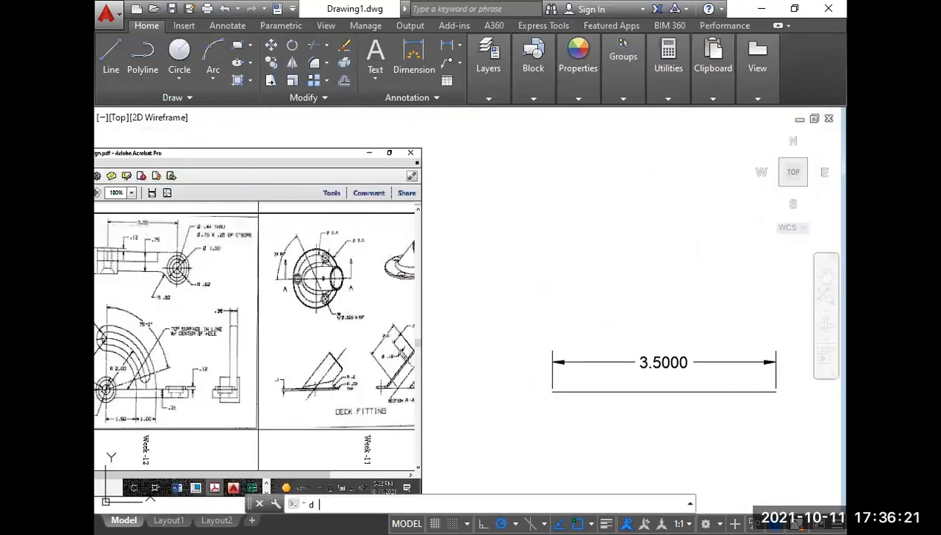
{"action": "key", "text": "Return"}
{"action": "left_click", "coordinate": [629, 243]}
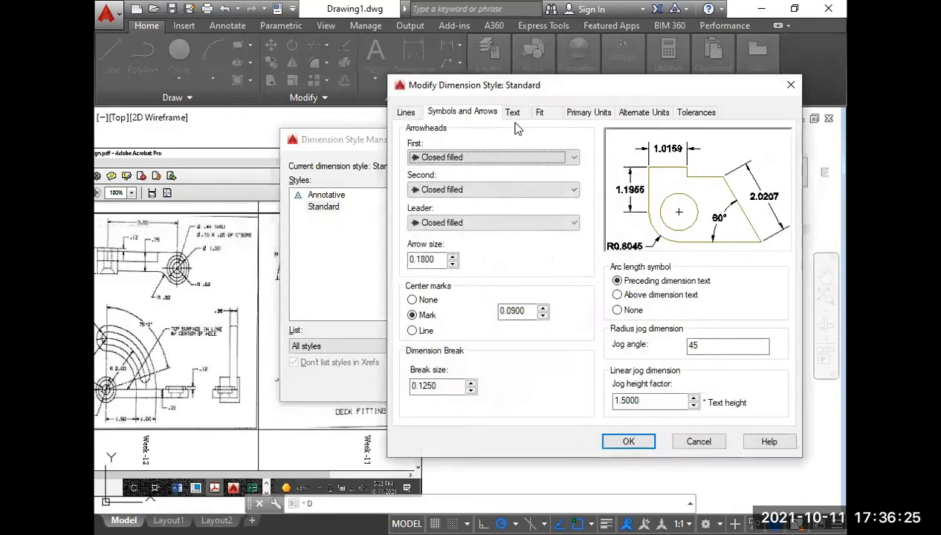
{"action": "left_click", "coordinate": [589, 112]}
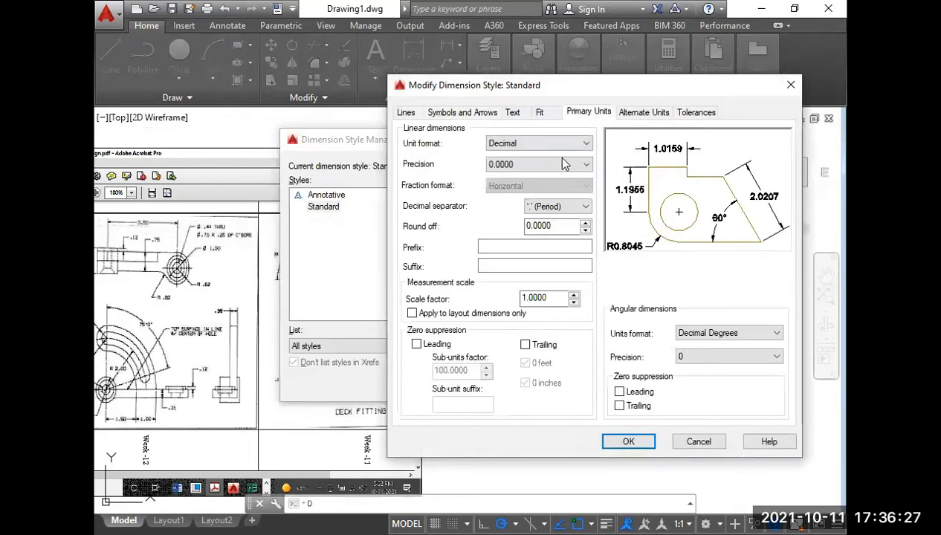
{"action": "left_click", "coordinate": [554, 164]}
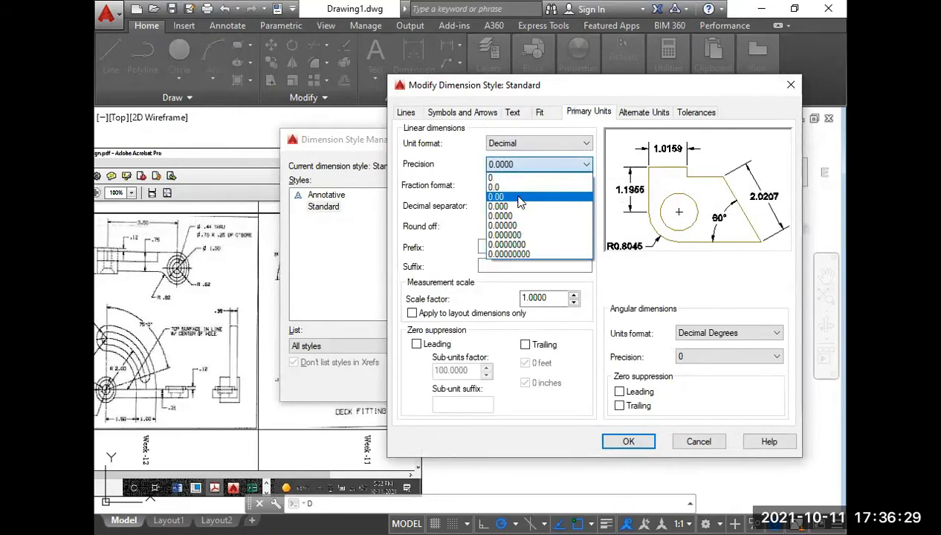
{"action": "left_click", "coordinate": [519, 198]}
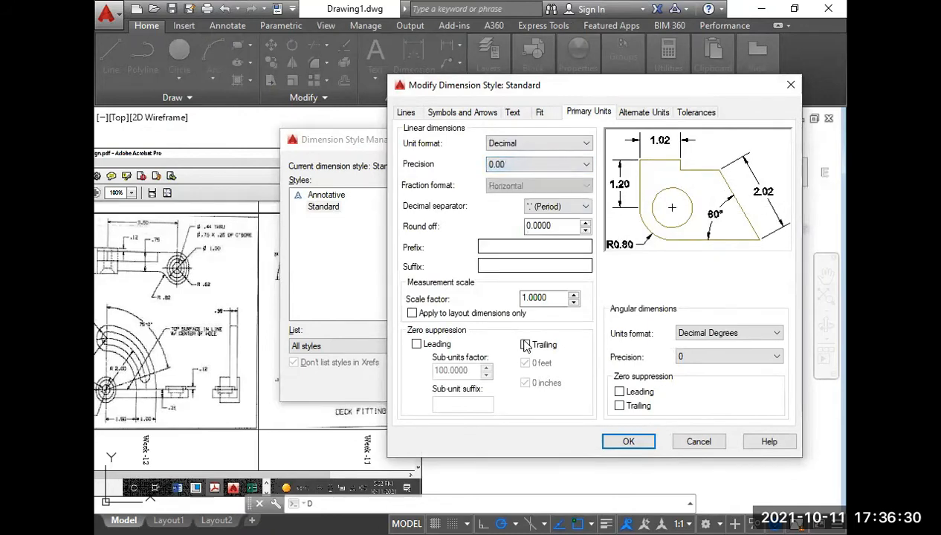
{"action": "left_click", "coordinate": [555, 385]}
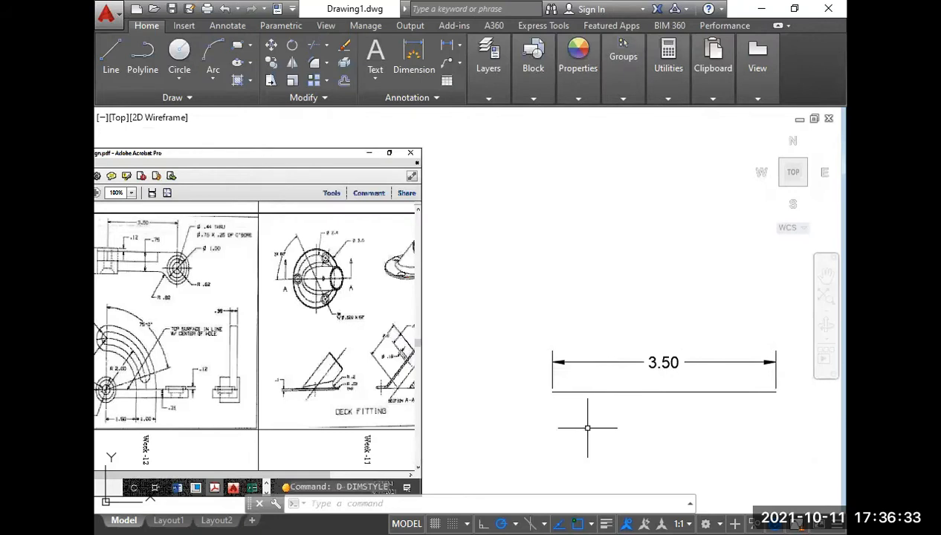
Draw a circle of diameter 1 centred on the left endpoint of the dimensioned line.
{"action": "middle_click_drag", "start_coordinate": [598, 402], "coordinate": [639, 385]}
{"action": "scroll", "coordinate": [639, 385], "scroll_direction": "down", "scroll_amount": 4}
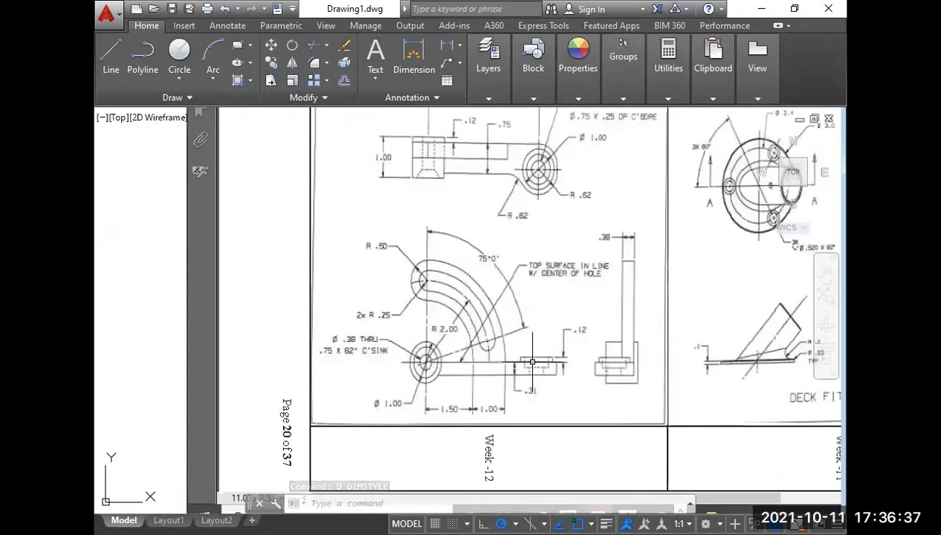
{"action": "scroll", "coordinate": [423, 360], "scroll_direction": "up", "scroll_amount": 5}
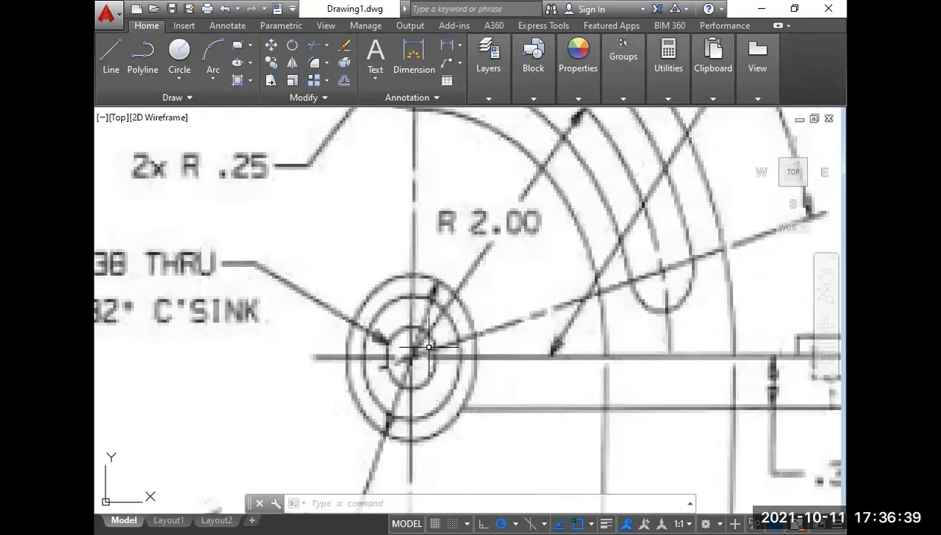
{"action": "scroll", "coordinate": [416, 343], "scroll_direction": "down", "scroll_amount": 3}
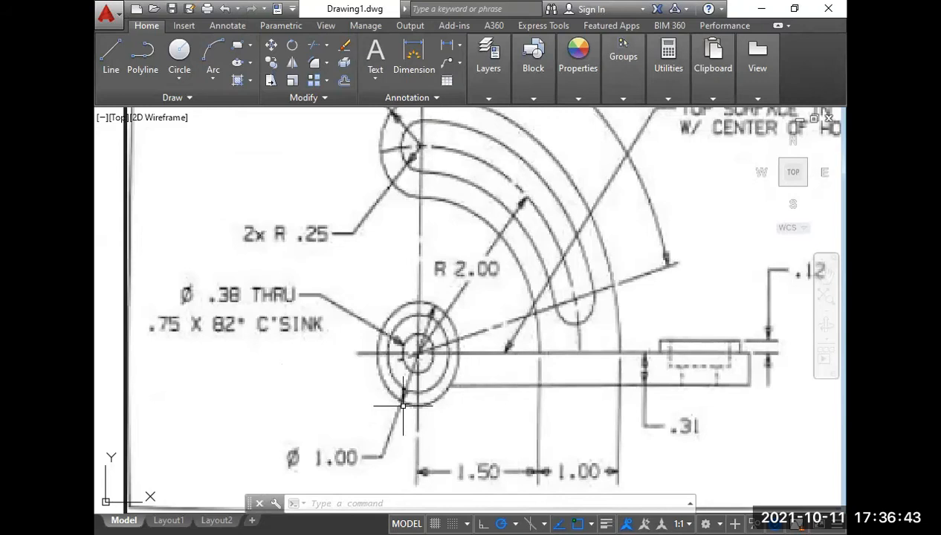
{"action": "scroll", "coordinate": [414, 373], "scroll_direction": "down", "scroll_amount": 2}
{"action": "scroll", "coordinate": [469, 368], "scroll_direction": "down", "scroll_amount": 5}
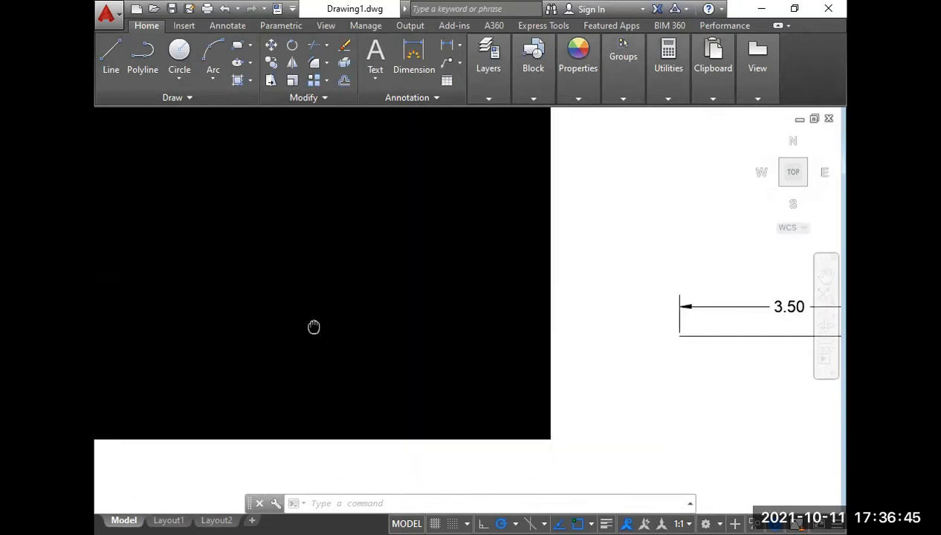
{"action": "scroll", "coordinate": [437, 335], "scroll_direction": "up", "scroll_amount": 2}
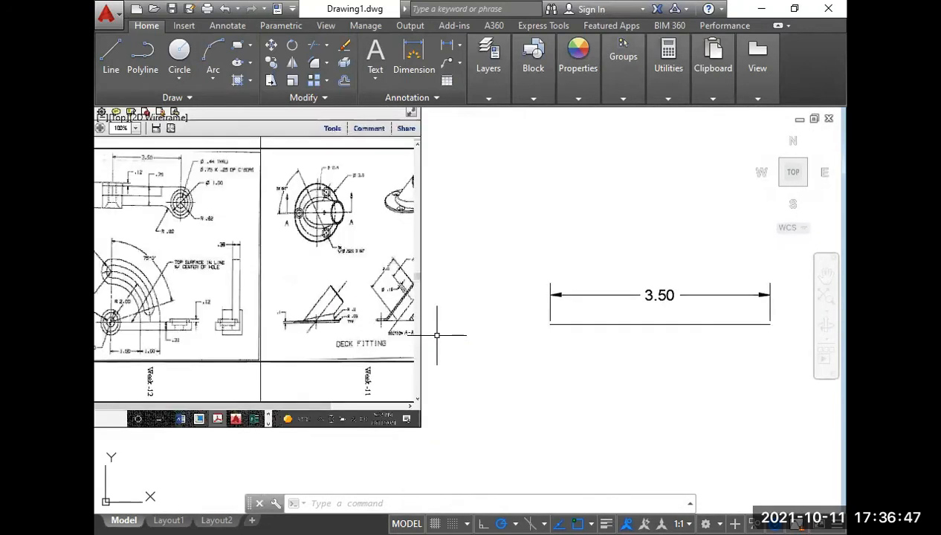
{"action": "type", "text": "c"}
{"action": "key", "text": "Return"}
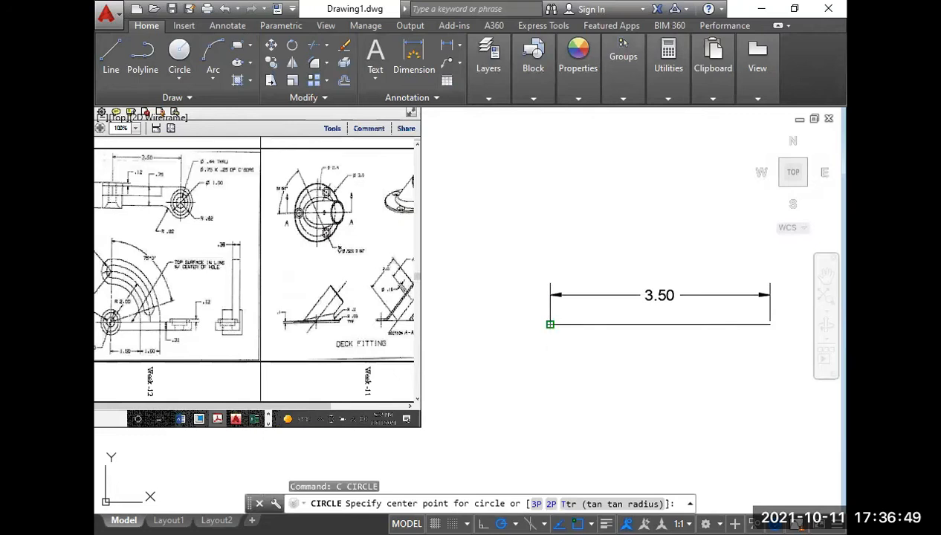
{"action": "left_click", "coordinate": [550, 324]}
{"action": "type", "text": "d"}
{"action": "key", "text": "Return"}
{"action": "type", "text": "1"}
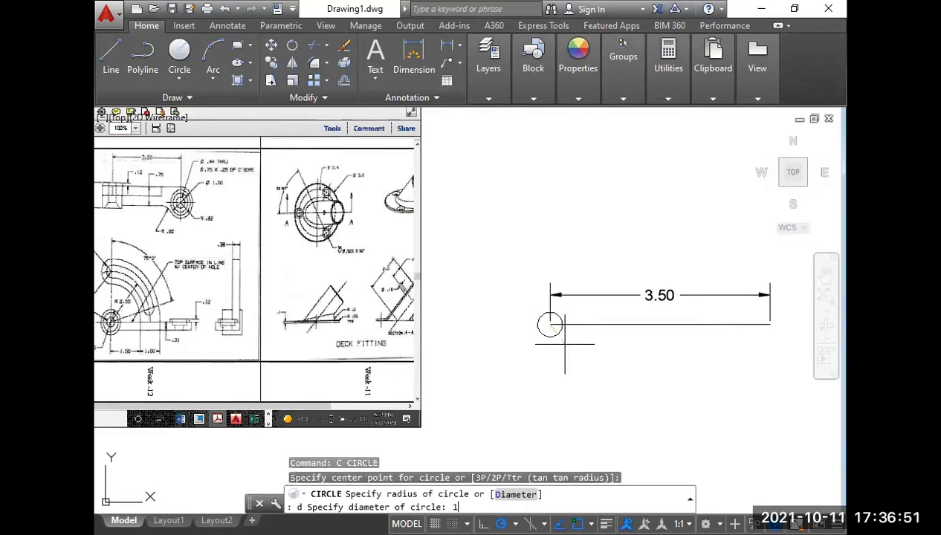
{"action": "key", "text": "Return"}
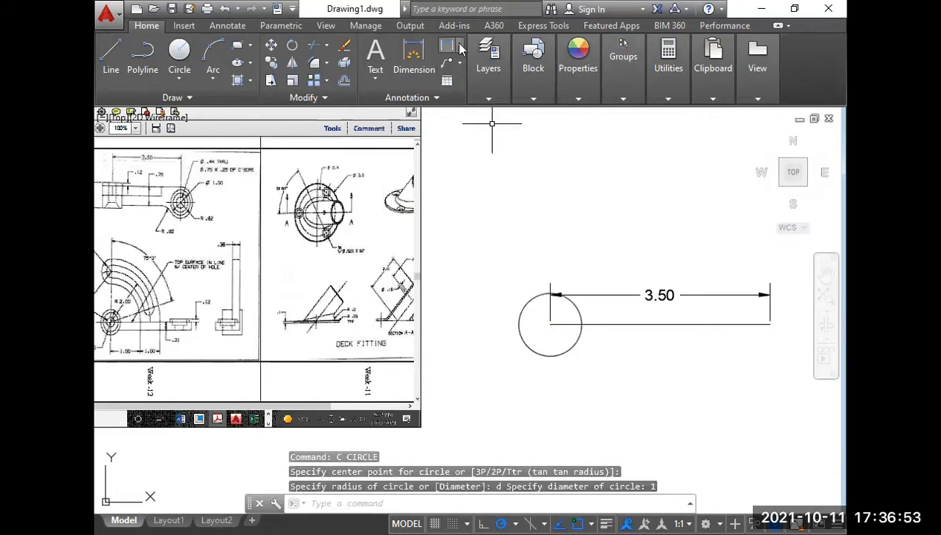
Add a diameter dimension to the circle, placed at its upper left outside the circle.
{"action": "left_click", "coordinate": [459, 45]}
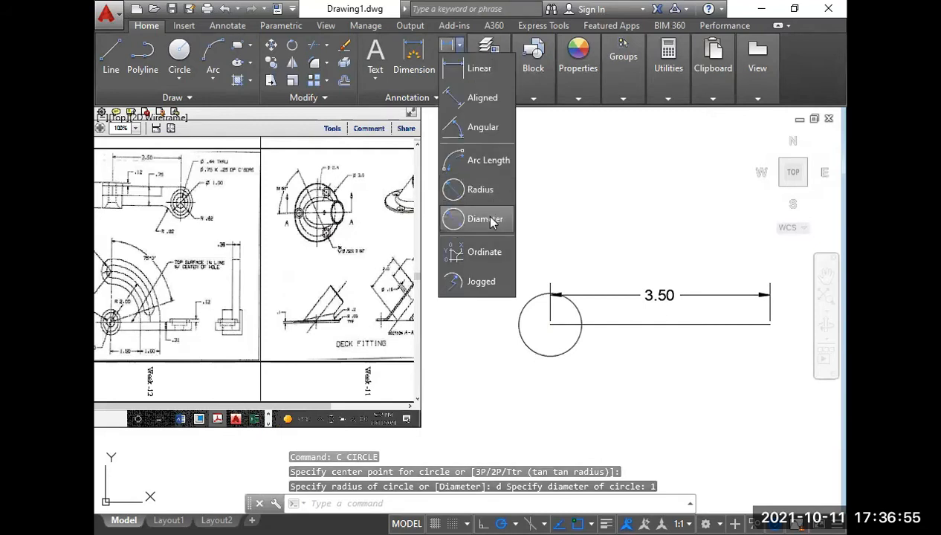
{"action": "left_click", "coordinate": [484, 219]}
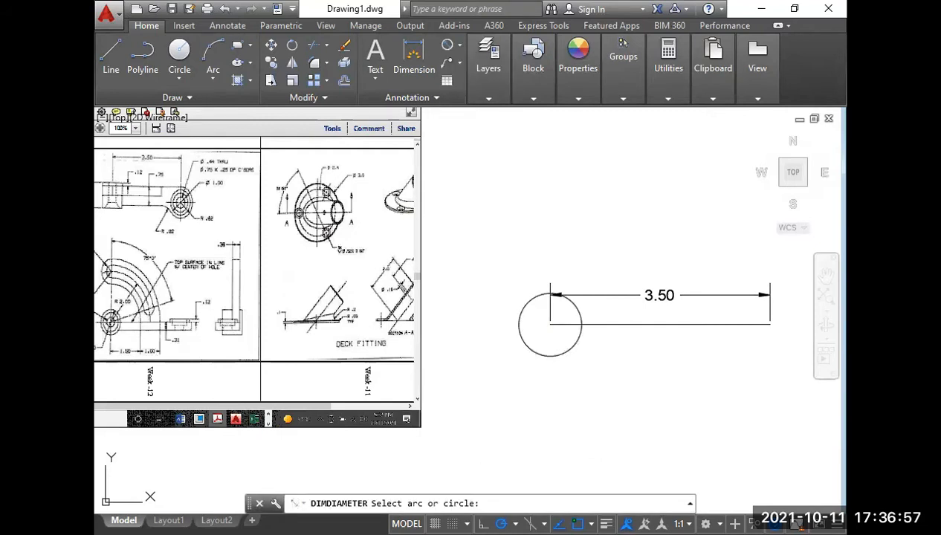
{"action": "left_click", "coordinate": [527, 302]}
{"action": "left_click", "coordinate": [517, 282]}
Examine the hole and countersink diameters called out at the lower-left boss in the Week-12 reference image.
{"action": "middle_click_drag", "start_coordinate": [201, 302], "coordinate": [350, 303]}
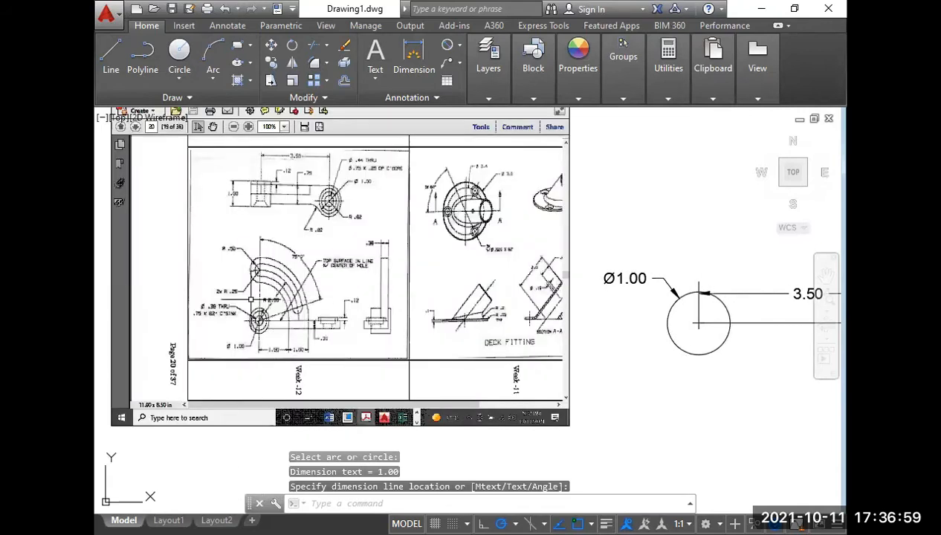
{"action": "scroll", "coordinate": [263, 317], "scroll_direction": "up", "scroll_amount": 4}
{"action": "scroll", "coordinate": [263, 317], "scroll_direction": "up", "scroll_amount": 4}
{"action": "middle_click_drag", "start_coordinate": [236, 338], "coordinate": [355, 300]}
{"action": "scroll", "coordinate": [356, 300], "scroll_direction": "down", "scroll_amount": 2}
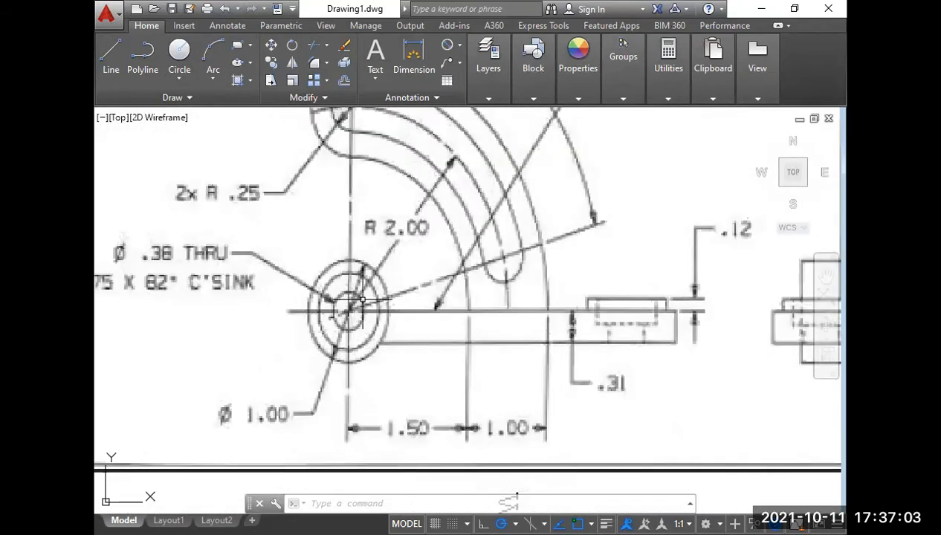
{"action": "mouse_move", "coordinate": [250, 320]}
{"action": "middle_mouse_down"}
{"action": "mouse_move", "coordinate": [275, 319]}
{"action": "mouse_move", "coordinate": [262, 301]}
{"action": "middle_mouse_up"}
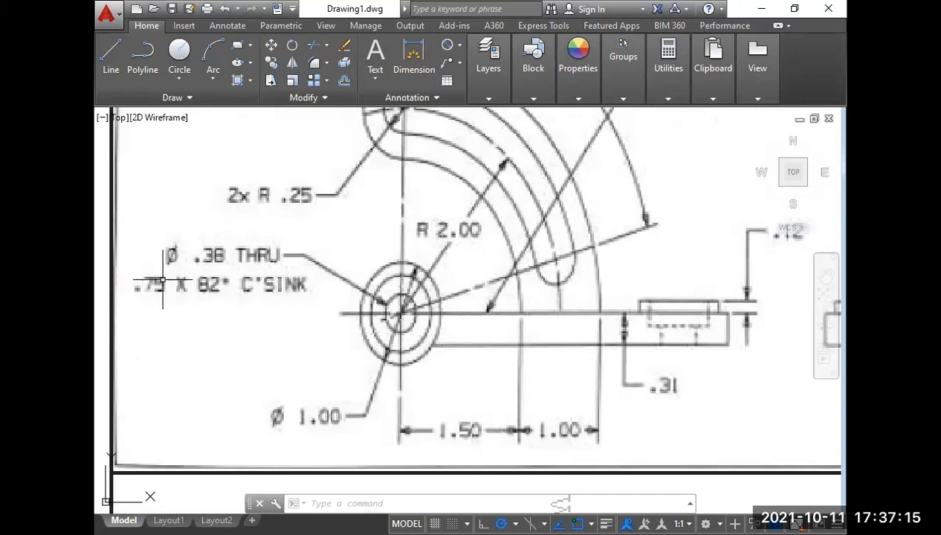
{"action": "scroll", "coordinate": [185, 288], "scroll_direction": "down", "scroll_amount": 2}
{"action": "middle_click_drag", "start_coordinate": [451, 329], "coordinate": [209, 318]}
{"action": "scroll", "coordinate": [211, 318], "scroll_direction": "down", "scroll_amount": 4}
{"action": "middle_click_drag", "start_coordinate": [572, 327], "coordinate": [523, 341]}
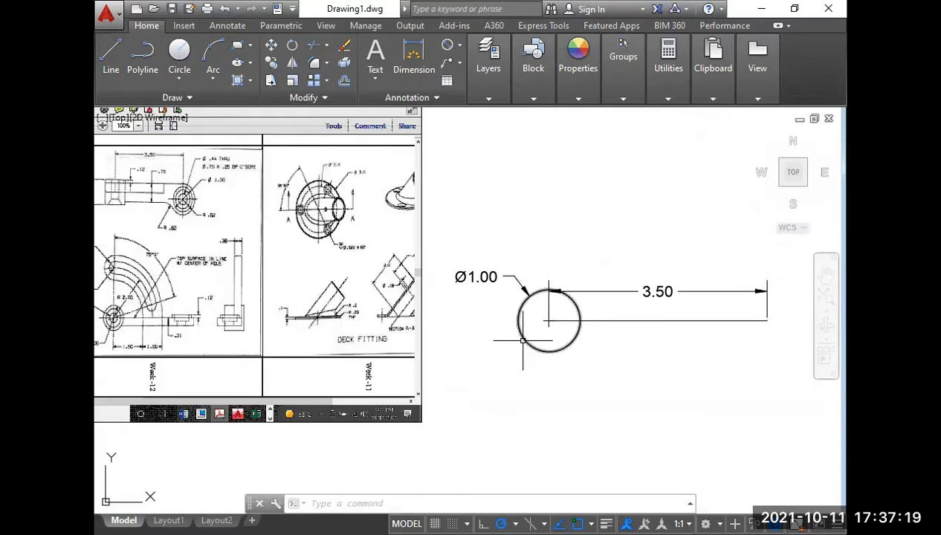
Draw a circle of diameter .38 concentric with the 1.00 diameter circle.
{"action": "scroll", "coordinate": [575, 318], "scroll_direction": "up", "scroll_amount": 6}
{"action": "type", "text": "c"}
{"action": "key", "text": "Return"}
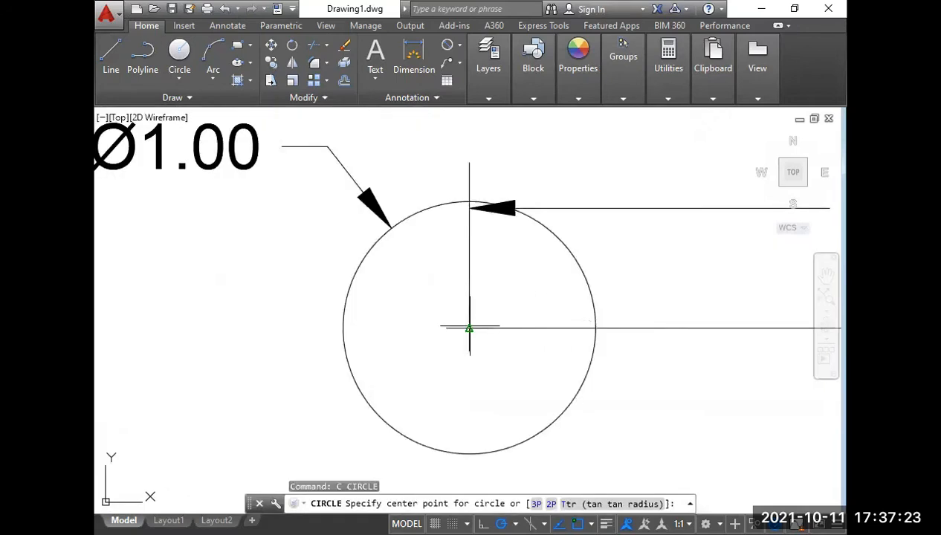
{"action": "left_click", "coordinate": [469, 328]}
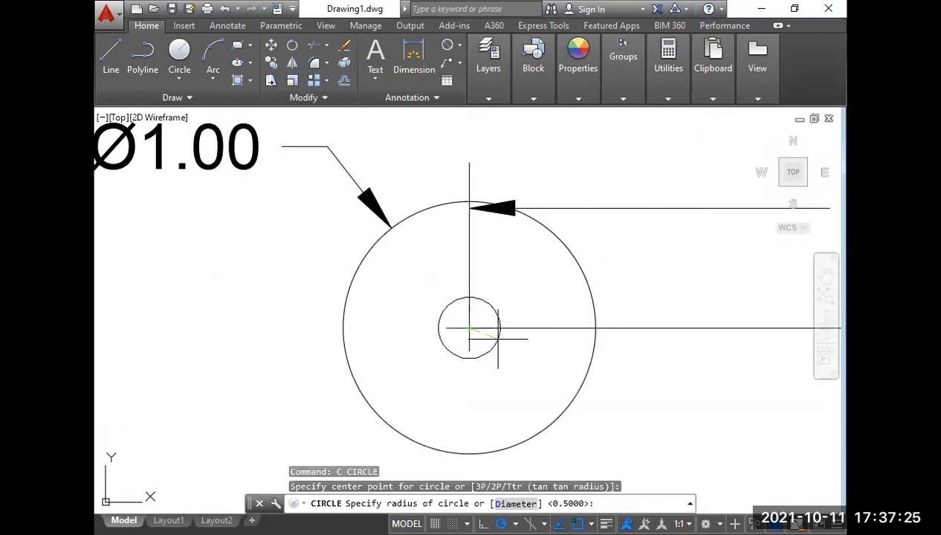
{"action": "type", "text": "d"}
{"action": "key", "text": "Return"}
{"action": "type", "text": "."}
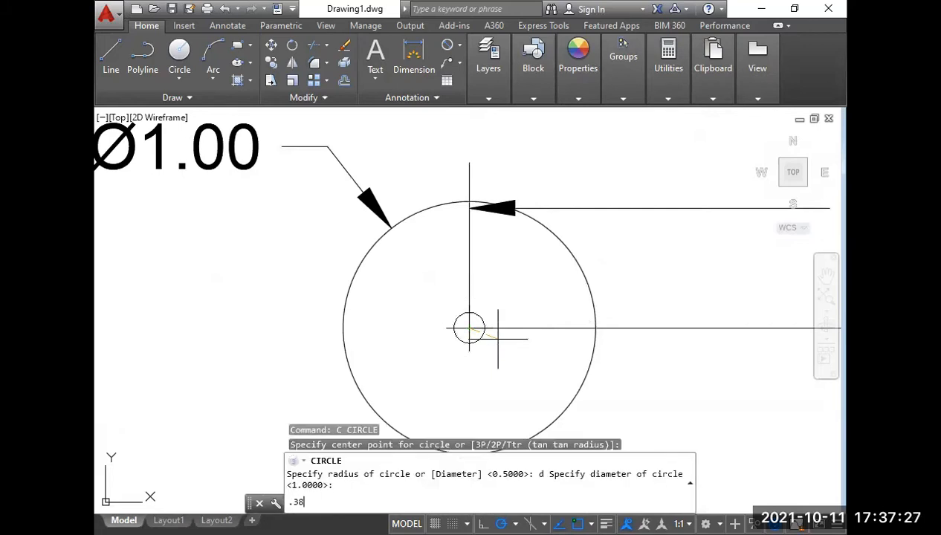
{"action": "type", "text": "38"}
{"action": "key", "text": "Return"}
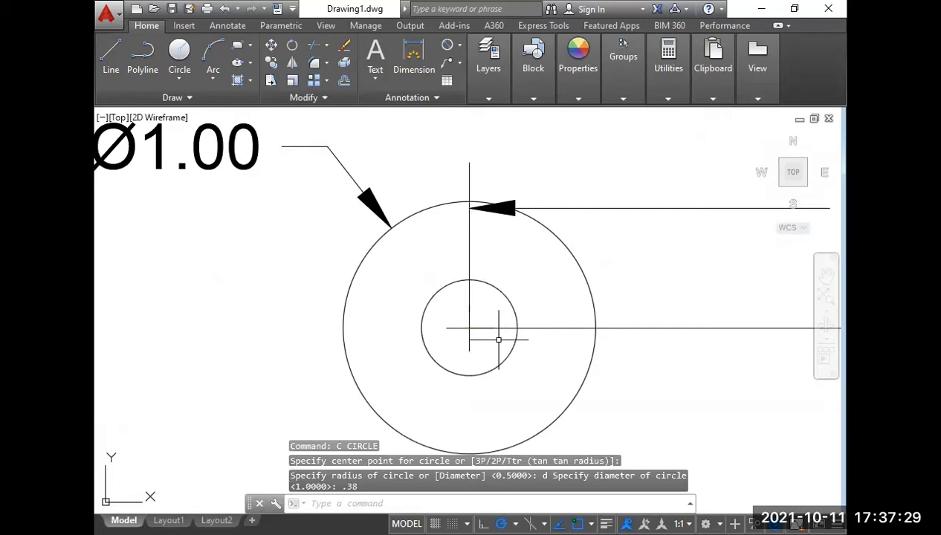
Draw a circle of diameter .75 centred on the same point as the other two circles.
{"action": "type", "text": "c"}
{"action": "key", "text": "Return"}
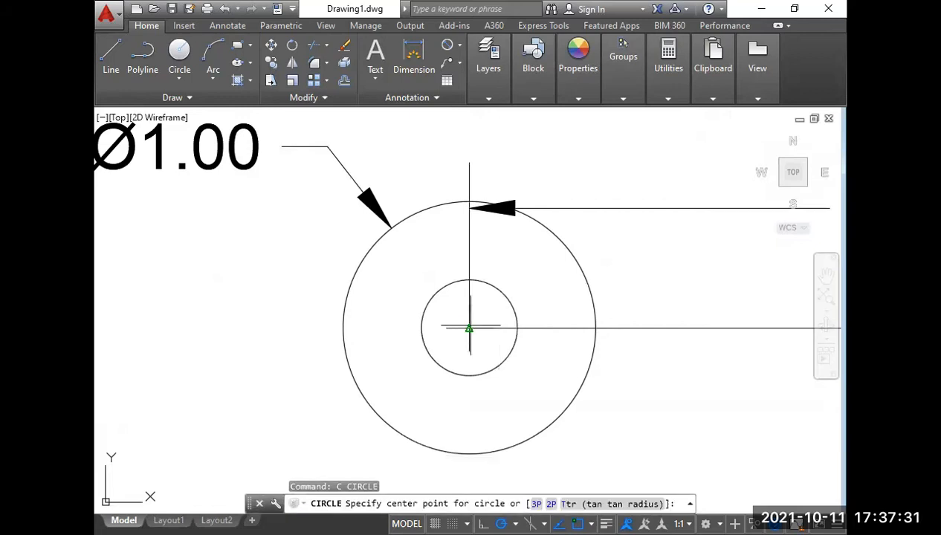
{"action": "left_click", "coordinate": [469, 328]}
{"action": "type", "text": "d"}
{"action": "key", "text": "Return"}
{"action": "type", "text": "."}
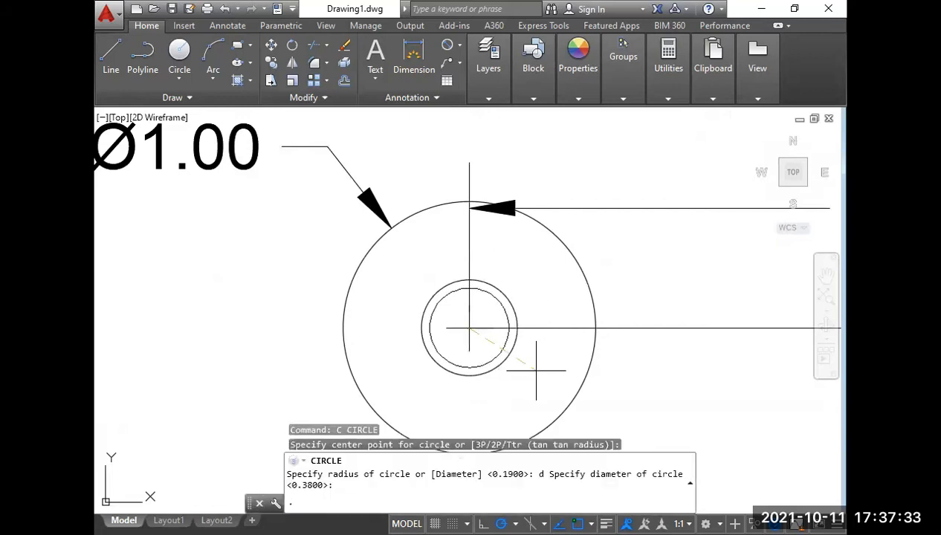
{"action": "type", "text": "75"}
{"action": "key", "text": "space"}
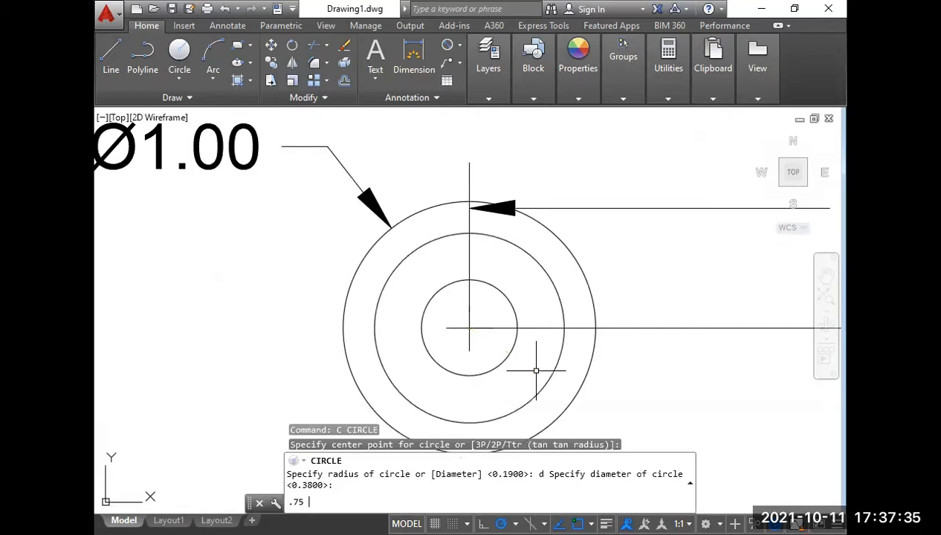
Add diameter dimensions to the middle and inner circles, stacked to their left below the outer circle's dimension.
{"action": "scroll", "coordinate": [536, 370], "scroll_direction": "down", "scroll_amount": 4}
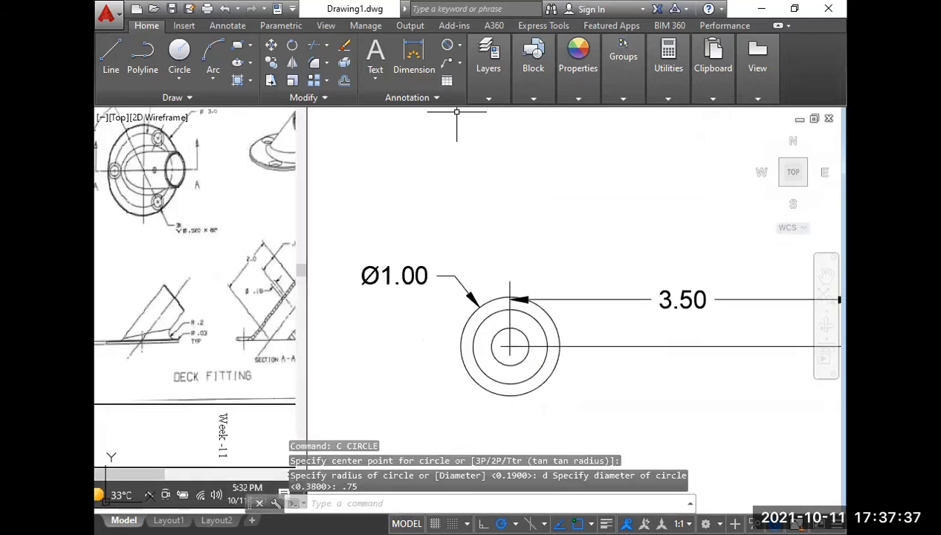
{"action": "left_click", "coordinate": [447, 44]}
{"action": "left_click", "coordinate": [475, 342]}
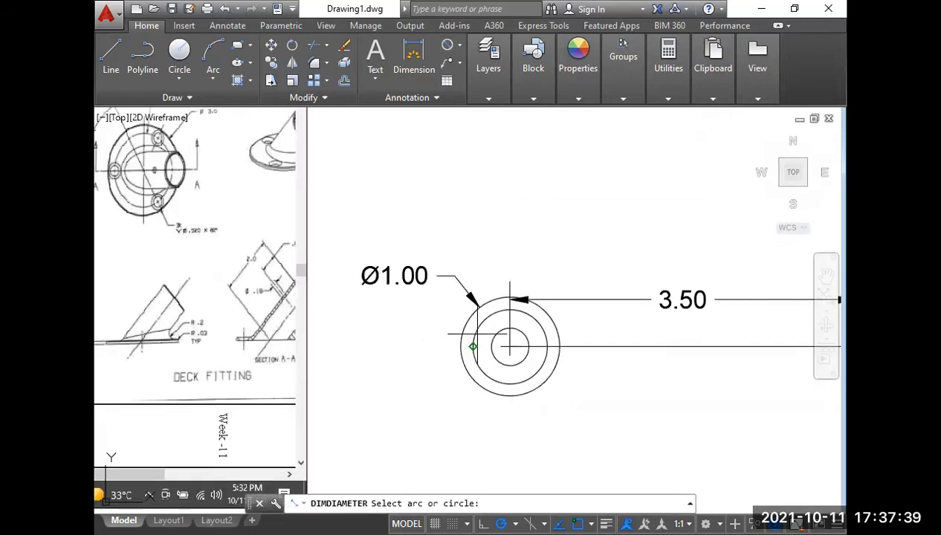
{"action": "left_click", "coordinate": [443, 284]}
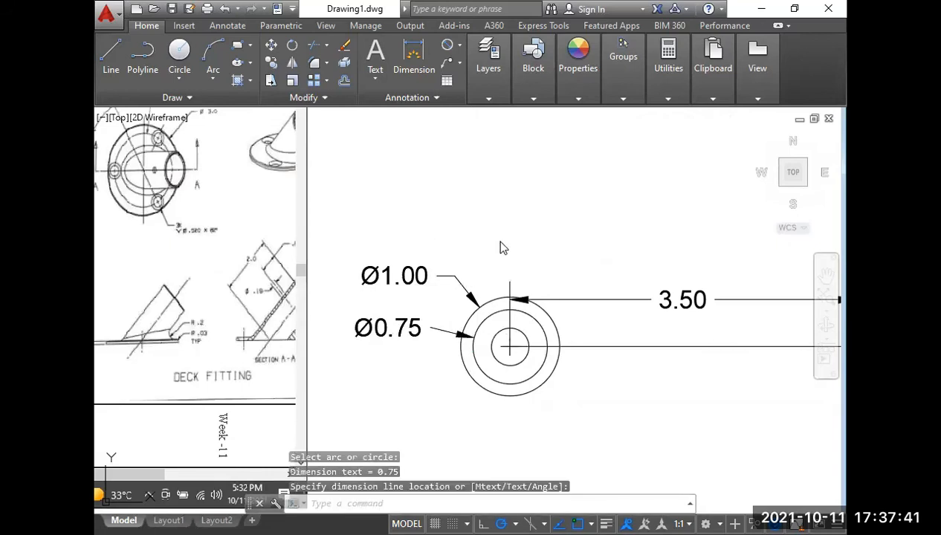
{"action": "key", "text": "Return"}
{"action": "left_click", "coordinate": [493, 353]}
{"action": "left_click", "coordinate": [433, 370]}
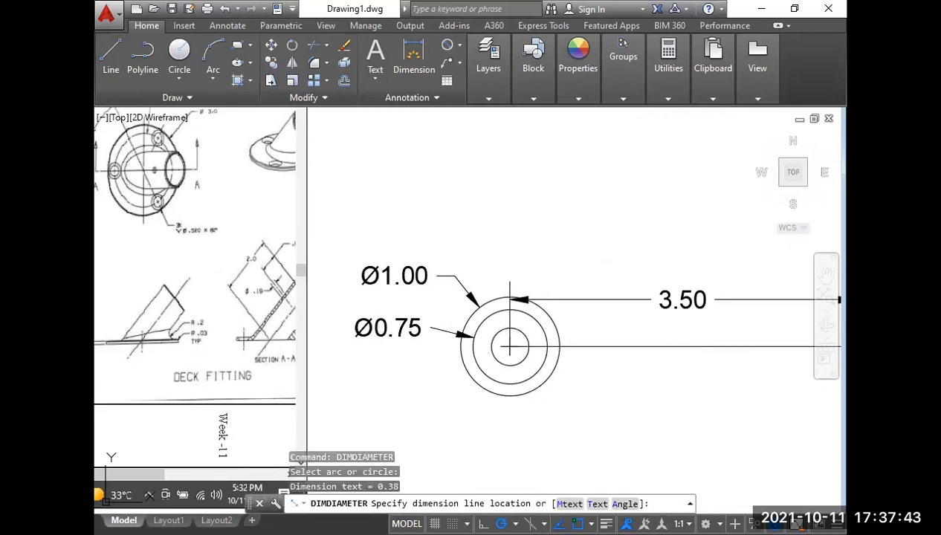
Check the slot's arc radius in the Week-12 reference and draw a circle of radius 2 centred on the concentric circles.
{"action": "scroll", "coordinate": [467, 368], "scroll_direction": "down", "scroll_amount": 2}
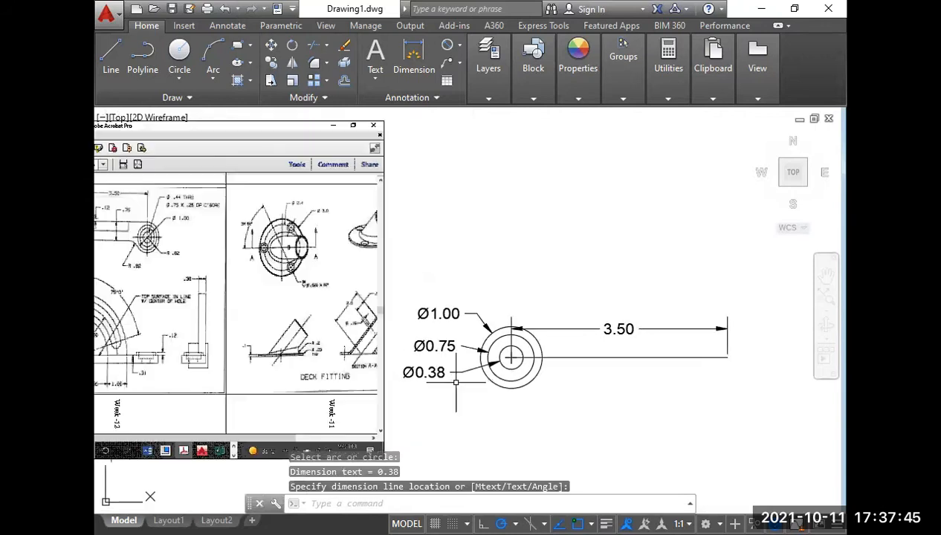
{"action": "scroll", "coordinate": [467, 369], "scroll_direction": "down", "scroll_amount": 2}
{"action": "scroll", "coordinate": [233, 360], "scroll_direction": "up", "scroll_amount": 8}
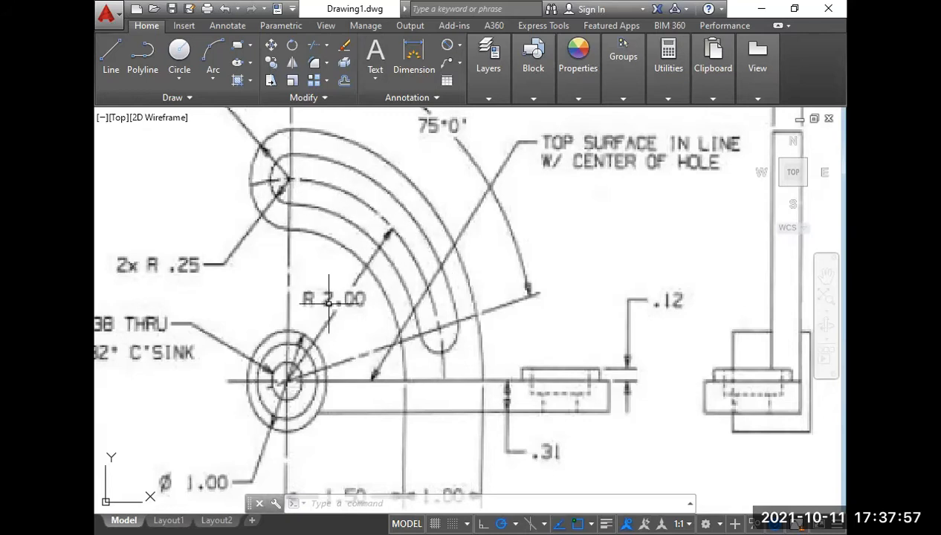
{"action": "scroll", "coordinate": [346, 298], "scroll_direction": "down", "scroll_amount": 4}
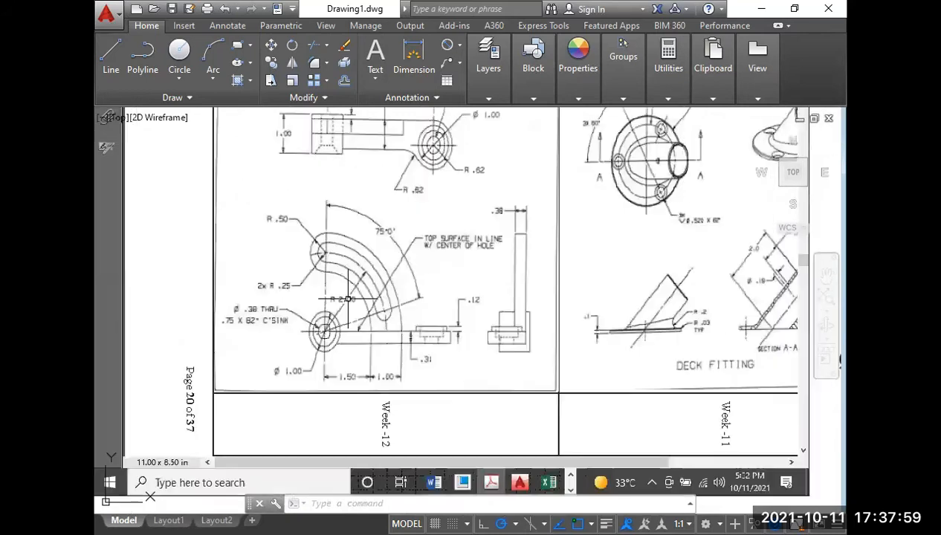
{"action": "scroll", "coordinate": [353, 321], "scroll_direction": "down", "scroll_amount": 5}
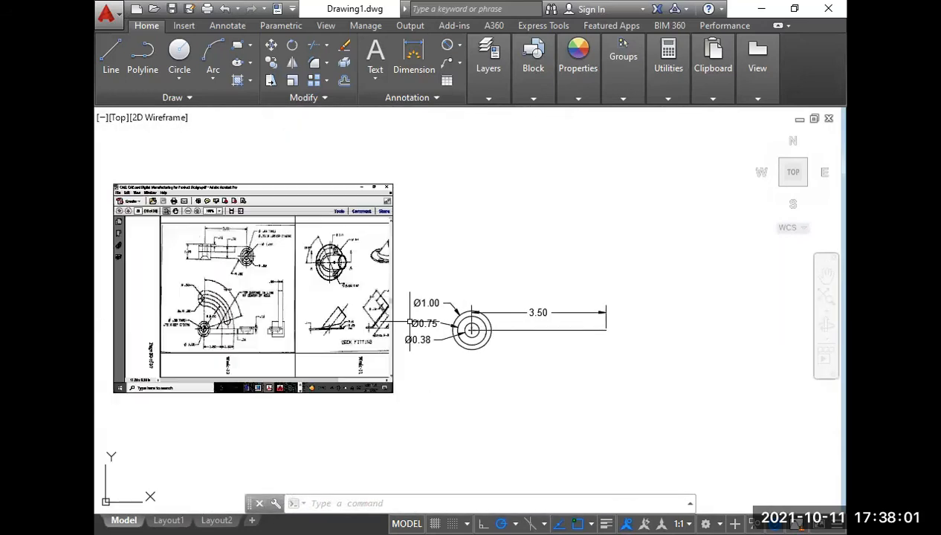
{"action": "scroll", "coordinate": [418, 321], "scroll_direction": "up", "scroll_amount": 6}
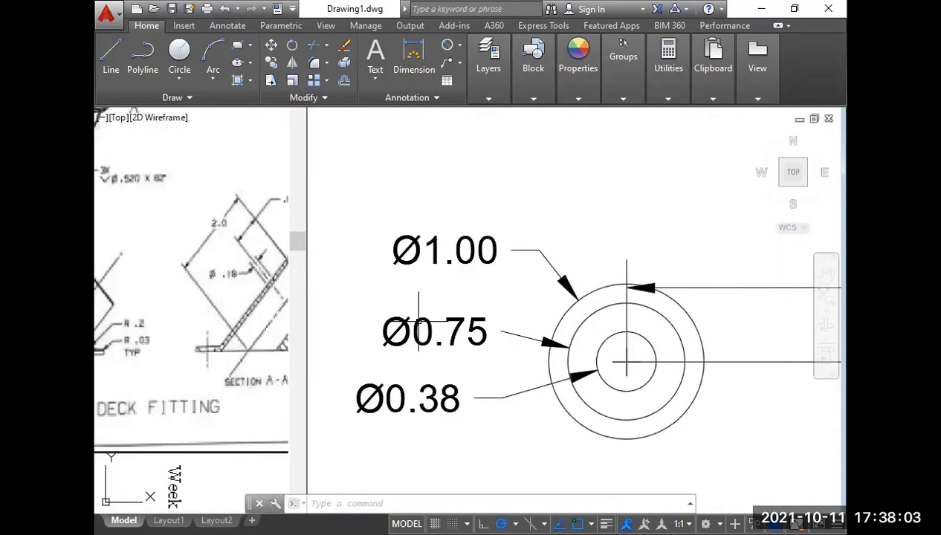
{"action": "type", "text": "c"}
{"action": "key", "text": "Return"}
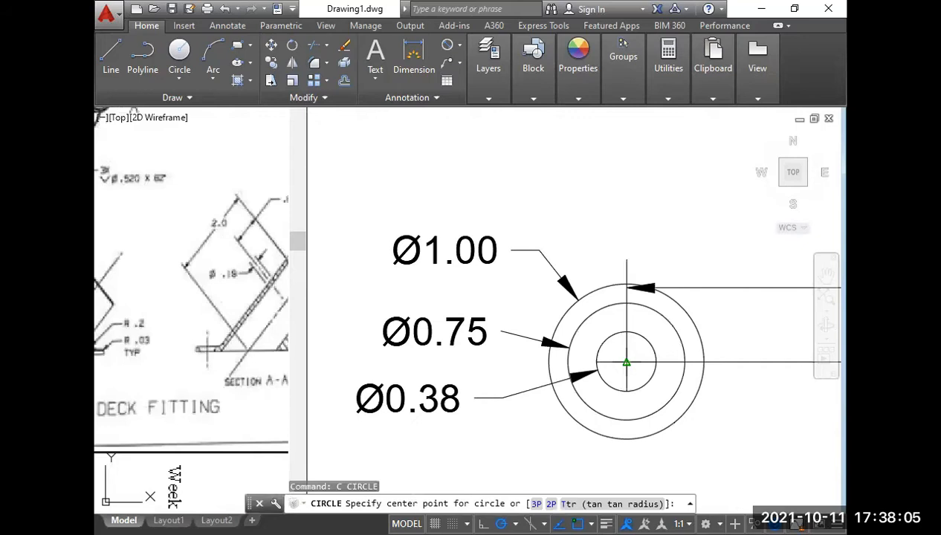
{"action": "left_click", "coordinate": [626, 362]}
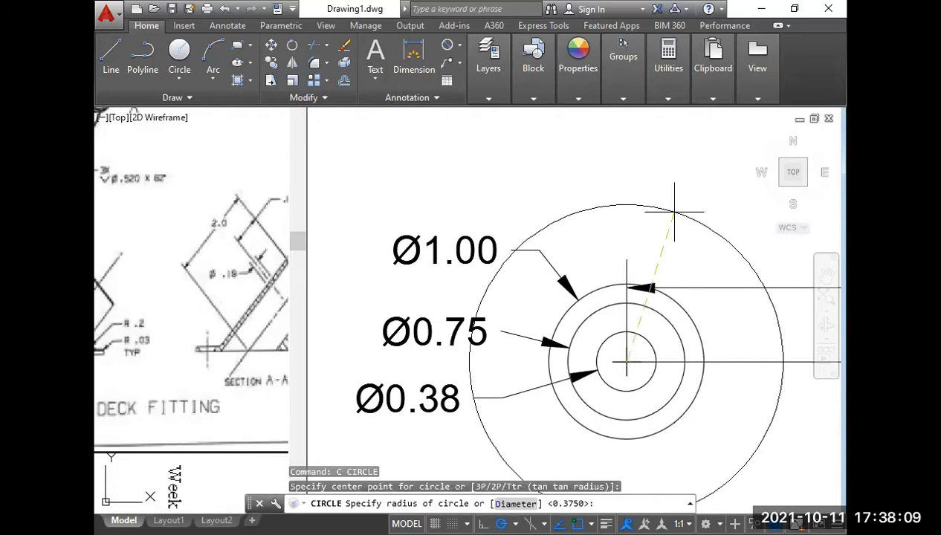
{"action": "type", "text": "2"}
{"action": "key", "text": "Return"}
{"action": "scroll", "coordinate": [674, 212], "scroll_direction": "down", "scroll_amount": 4}
{"action": "middle_click_drag", "start_coordinate": [664, 247], "coordinate": [580, 283]}
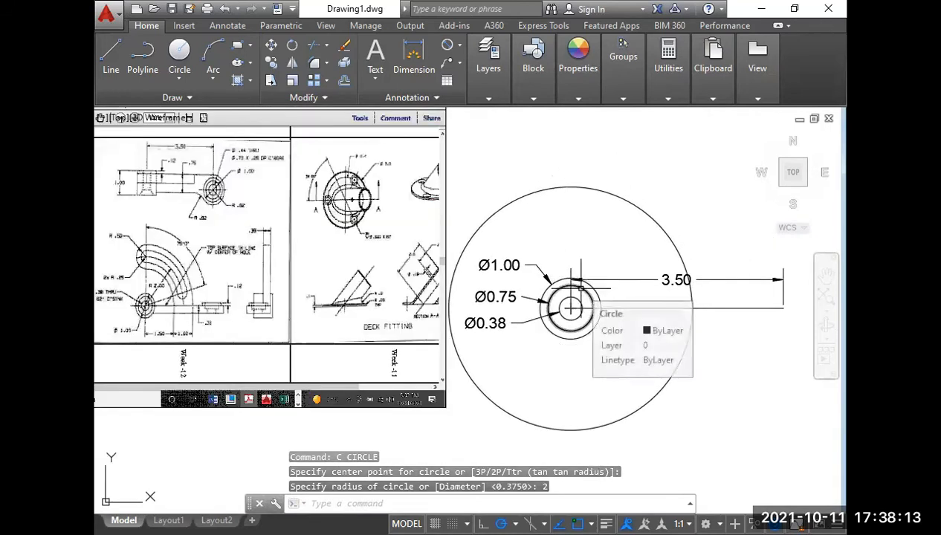
Draw a vertical line from the circles' common centre up to the top of the radius 2 circle.
{"action": "scroll", "coordinate": [570, 307], "scroll_direction": "up", "scroll_amount": 4}
{"action": "type", "text": "l"}
{"action": "key", "text": "Return"}
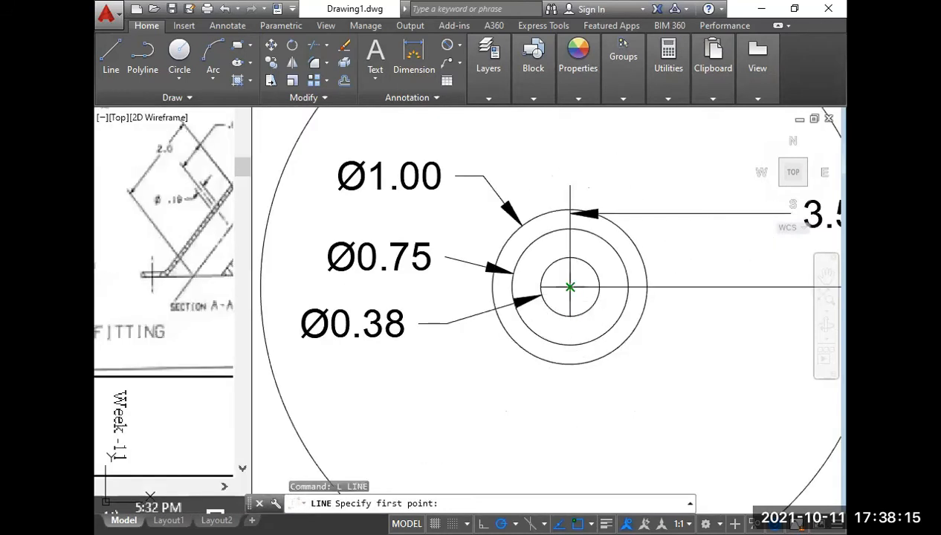
{"action": "left_click", "coordinate": [570, 287]}
{"action": "middle_click_drag", "start_coordinate": [570, 287], "coordinate": [548, 442]}
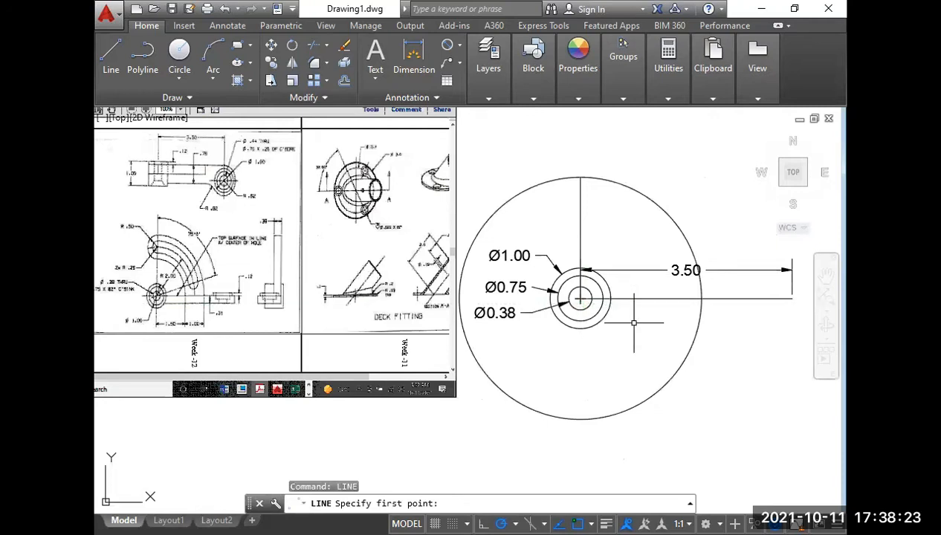
{"action": "key", "text": "Escape"}
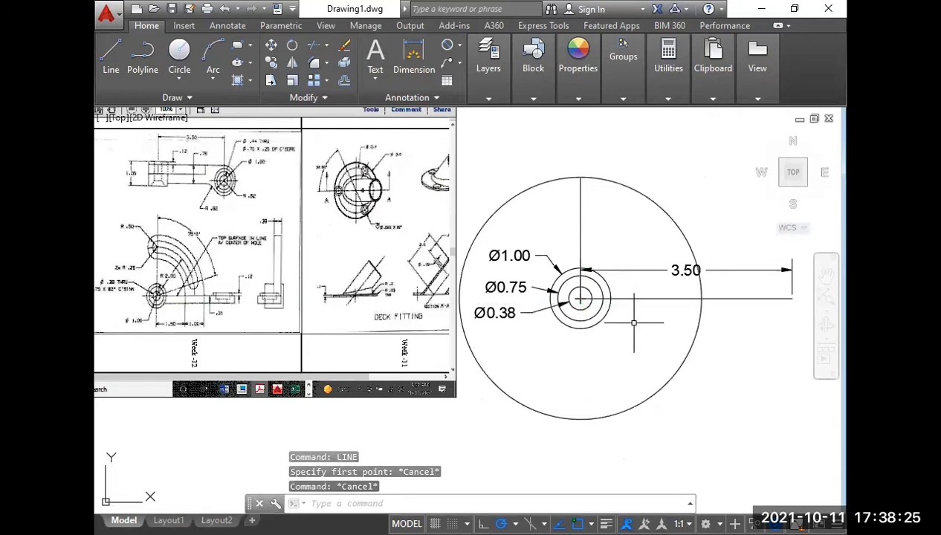
Trim the radius 2 circle to the upper-right quarter arc between the vertical and horizontal lines.
{"action": "type", "text": "tr"}
{"action": "key", "text": "Return"}
{"action": "left_click", "coordinate": [663, 382]}
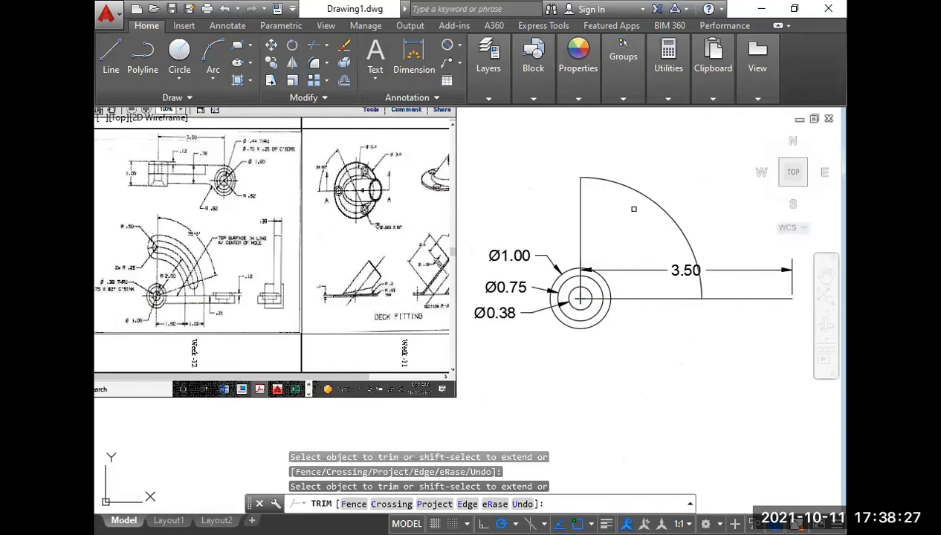
{"action": "key", "text": "Return"}
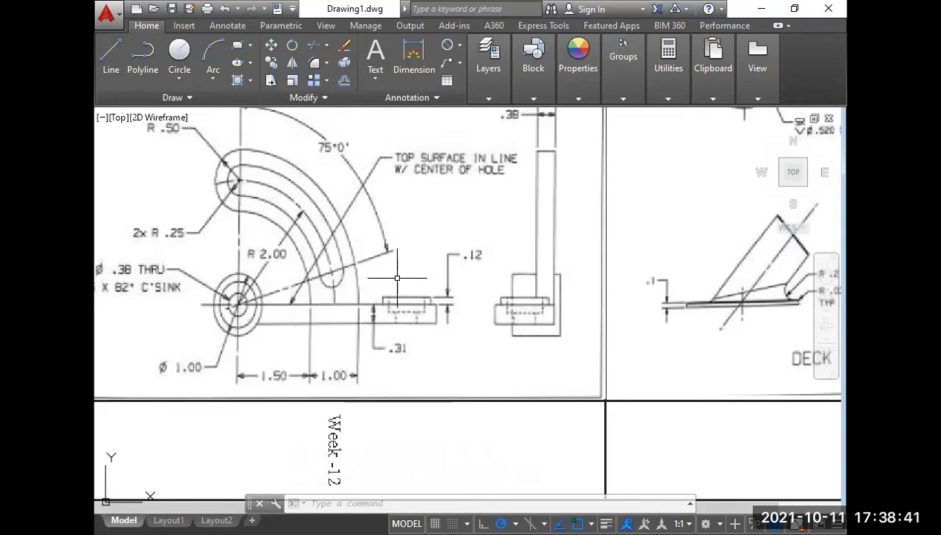
Draw a line from the circles' centre at 75° from the vertical line, ending just beyond the radius 2 arc, using a polar tracking angle.
{"action": "scroll", "coordinate": [383, 282], "scroll_direction": "down", "scroll_amount": 6}
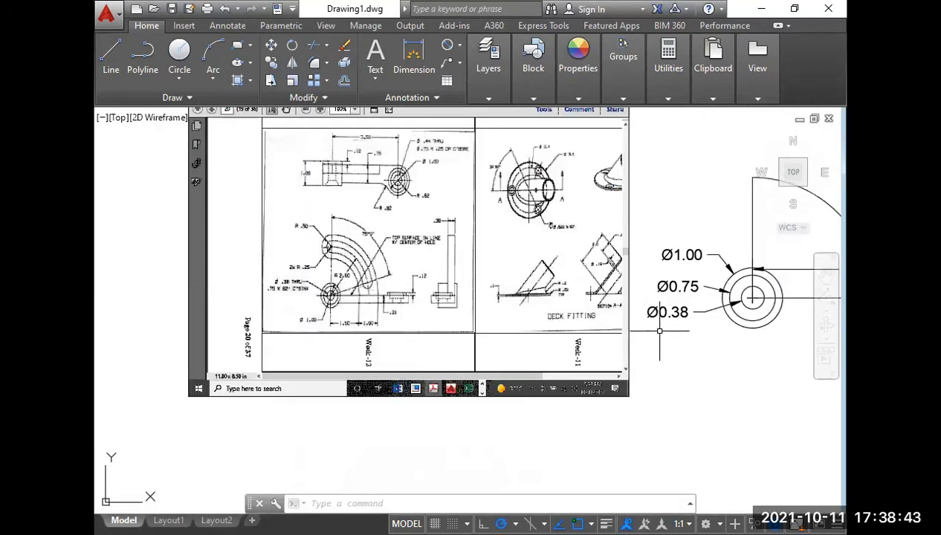
{"action": "middle_click_drag", "start_coordinate": [659, 331], "coordinate": [380, 329]}
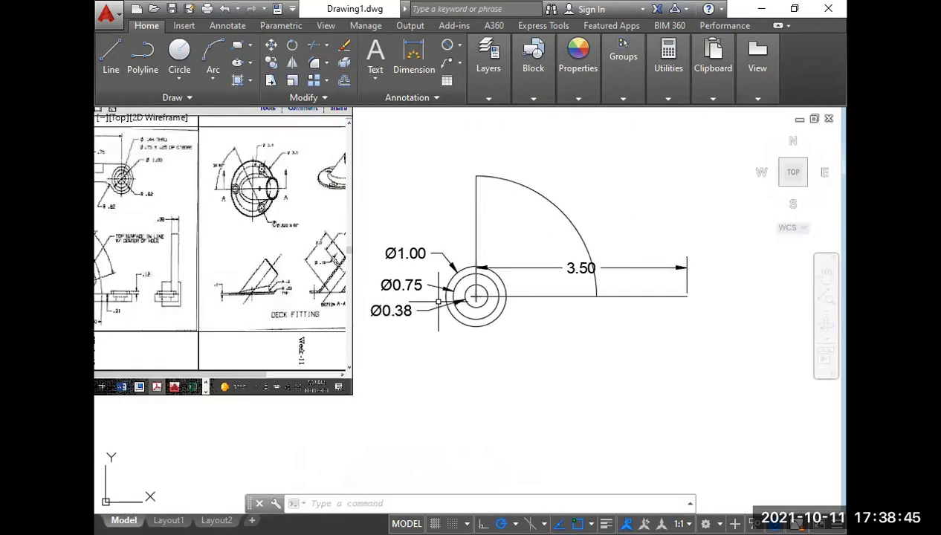
{"action": "scroll", "coordinate": [476, 301], "scroll_direction": "up", "scroll_amount": 4}
{"action": "type", "text": "l"}
{"action": "key", "text": "Return"}
{"action": "left_click", "coordinate": [478, 283]}
{"action": "middle_click_drag", "start_coordinate": [478, 283], "coordinate": [326, 348]}
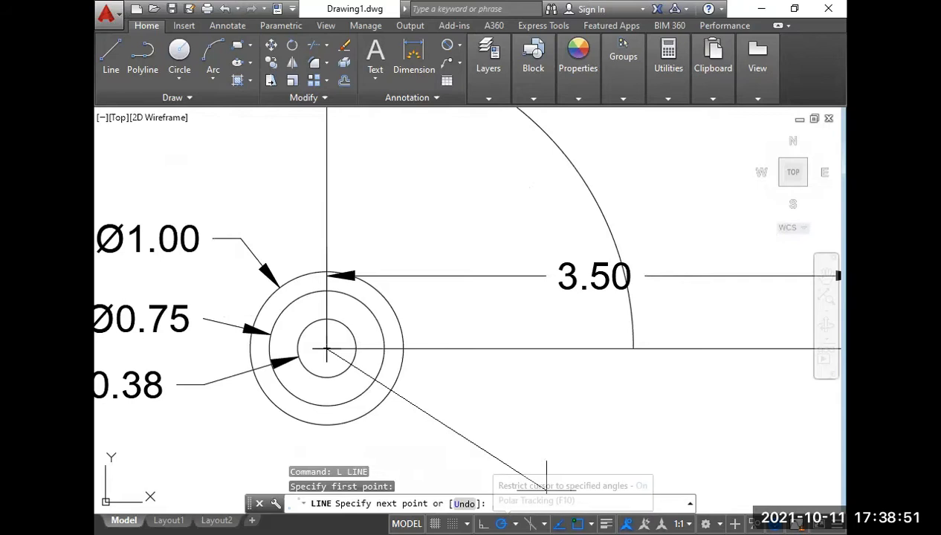
{"action": "left_click", "coordinate": [515, 523]}
{"action": "left_click", "coordinate": [533, 425]}
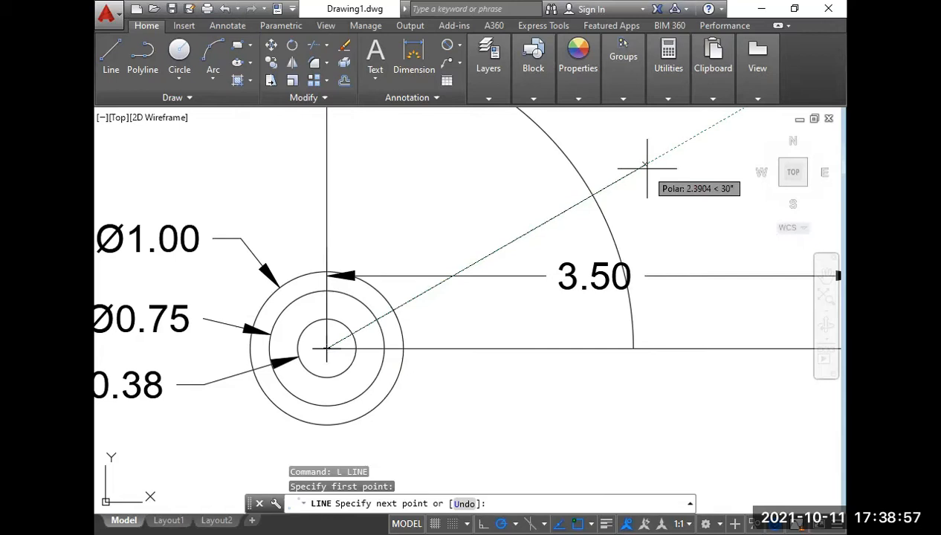
{"action": "left_click", "coordinate": [686, 252]}
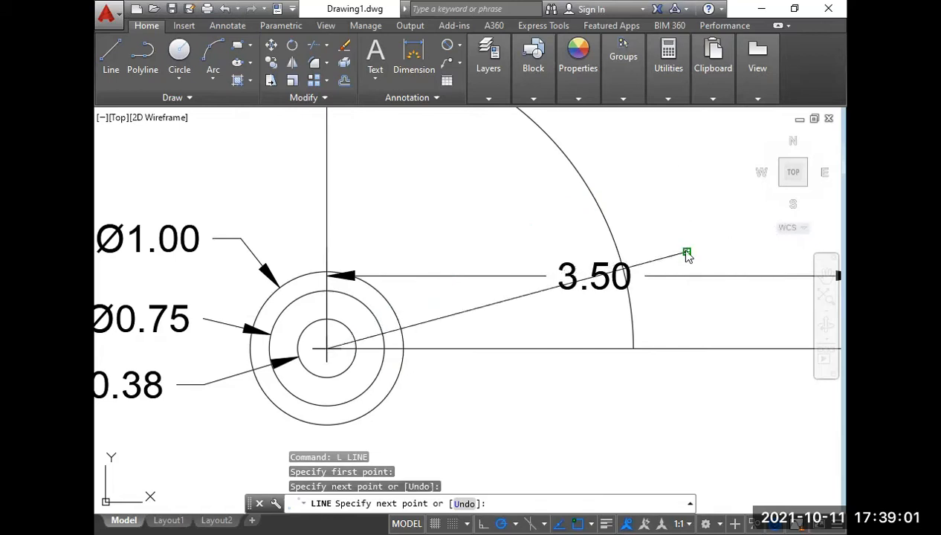
Finish the angled line and delete the 3.50 linear dimension that crosses the slot arc.
{"action": "right_click", "coordinate": [688, 253]}
{"action": "left_click", "coordinate": [698, 261]}
{"action": "left_click", "coordinate": [703, 262]}
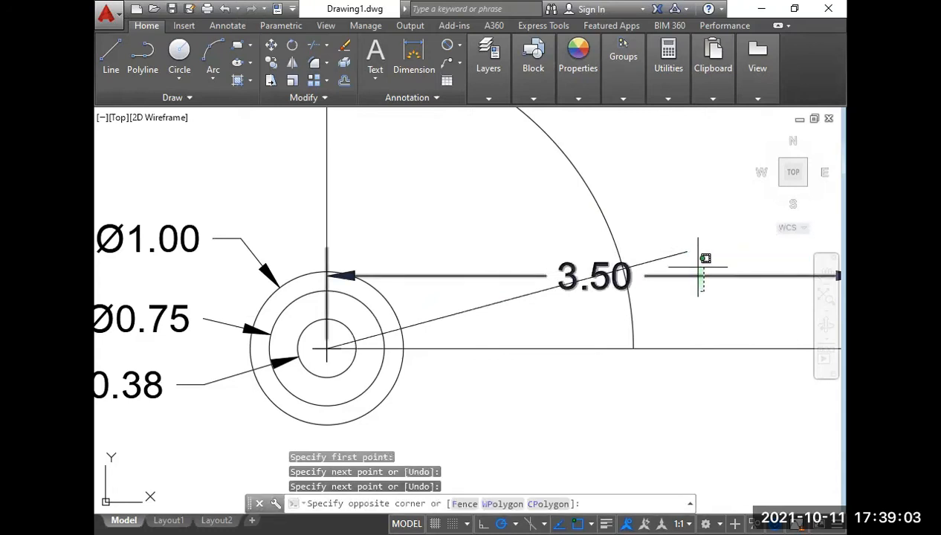
{"action": "left_click", "coordinate": [699, 266]}
{"action": "key", "text": "Delete"}
{"action": "scroll", "coordinate": [676, 263], "scroll_direction": "down", "scroll_amount": 3}
{"action": "middle_click_drag", "start_coordinate": [657, 272], "coordinate": [616, 327]}
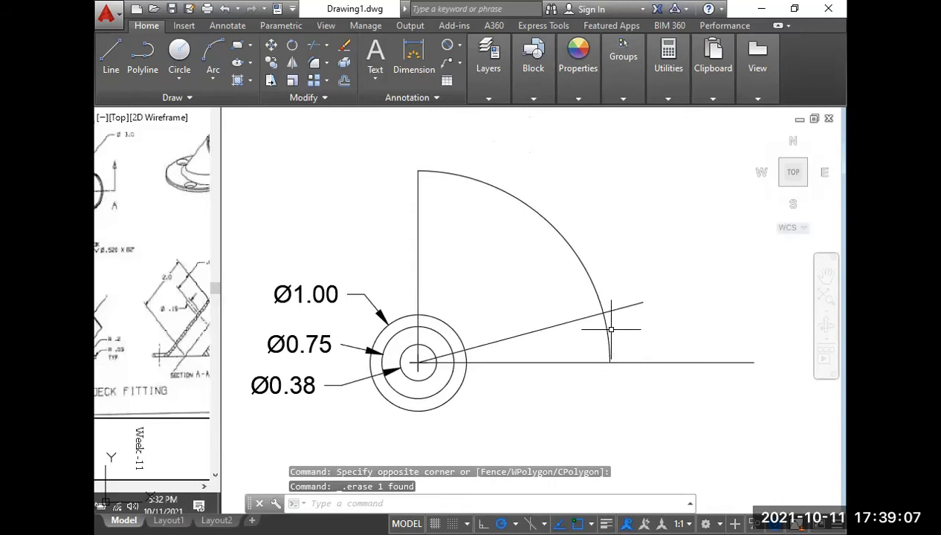
Trim the part of the 75° line that extends beyond the radius 2 arc.
{"action": "type", "text": "tr"}
{"action": "key", "text": "Return"}
{"action": "key", "text": "Return"}
{"action": "left_click", "coordinate": [643, 327]}
{"action": "left_click", "coordinate": [624, 282]}
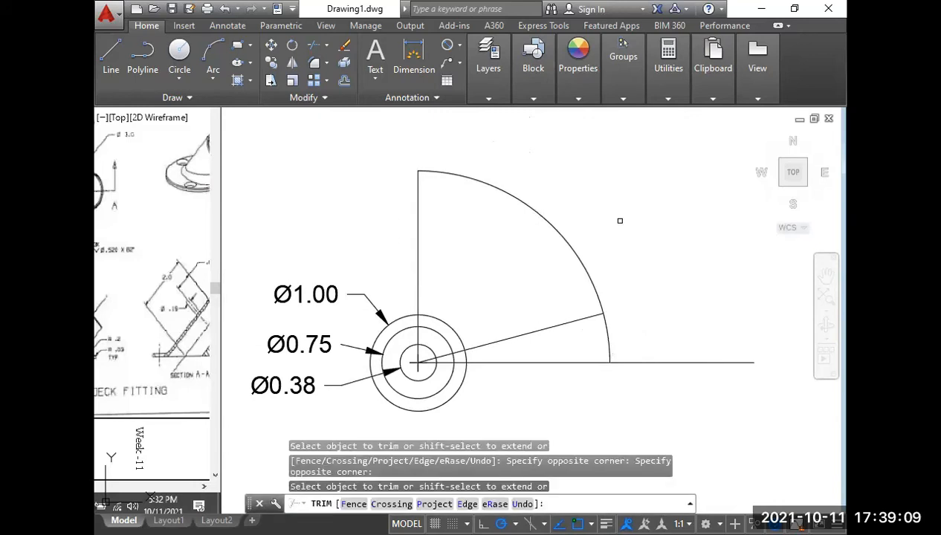
{"action": "key", "text": "Return"}
Add an angular dimension between the angled line and the vertical line, placed inside the radius 2 arc.
{"action": "left_click", "coordinate": [458, 46]}
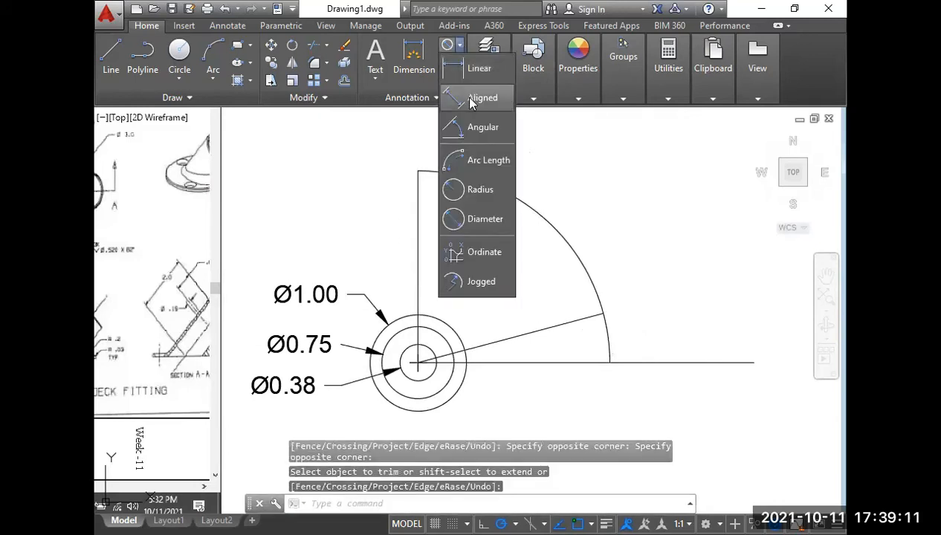
{"action": "left_click", "coordinate": [483, 127]}
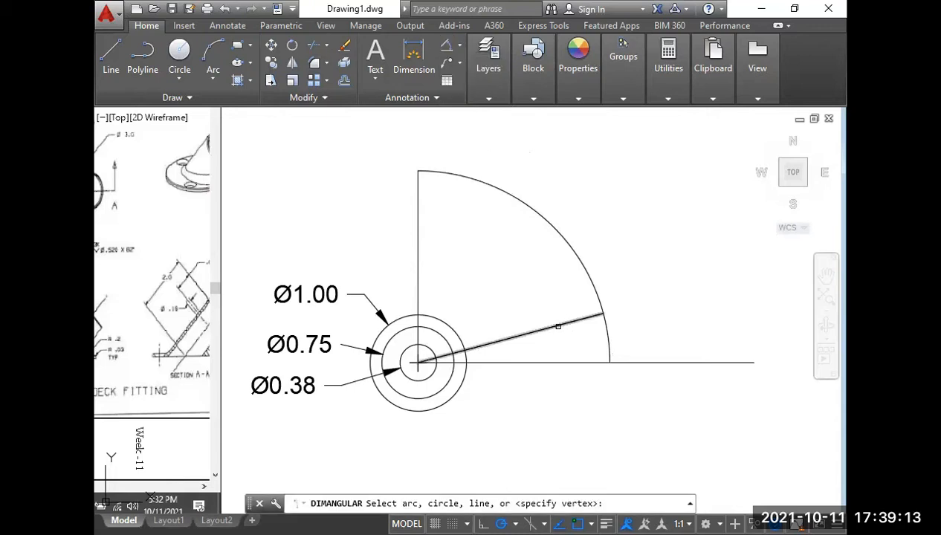
{"action": "left_click", "coordinate": [557, 326]}
{"action": "left_click", "coordinate": [417, 259]}
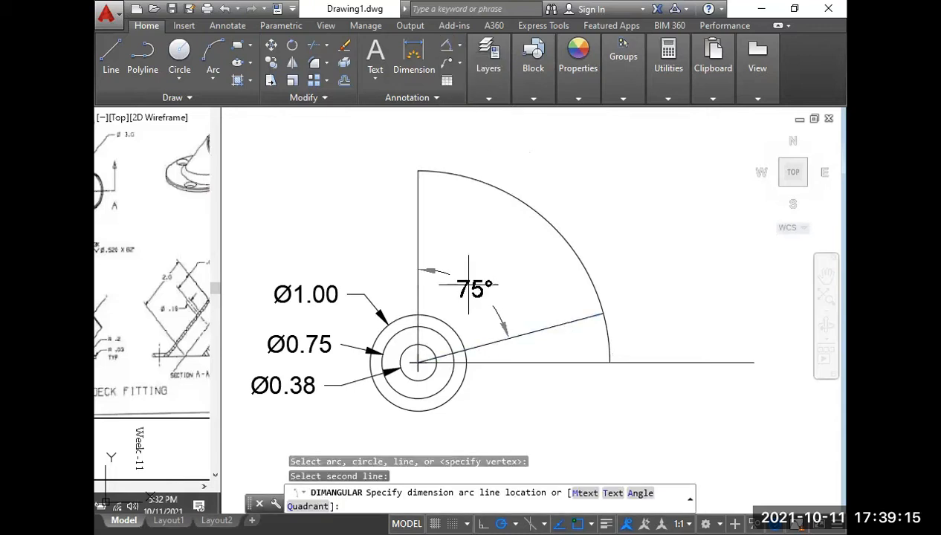
{"action": "left_click", "coordinate": [491, 293]}
Examine the slot's angle and end radii in the Week-12 reference drawing.
{"action": "scroll", "coordinate": [492, 293], "scroll_direction": "down", "scroll_amount": 4}
{"action": "scroll", "coordinate": [201, 311], "scroll_direction": "up", "scroll_amount": 7}
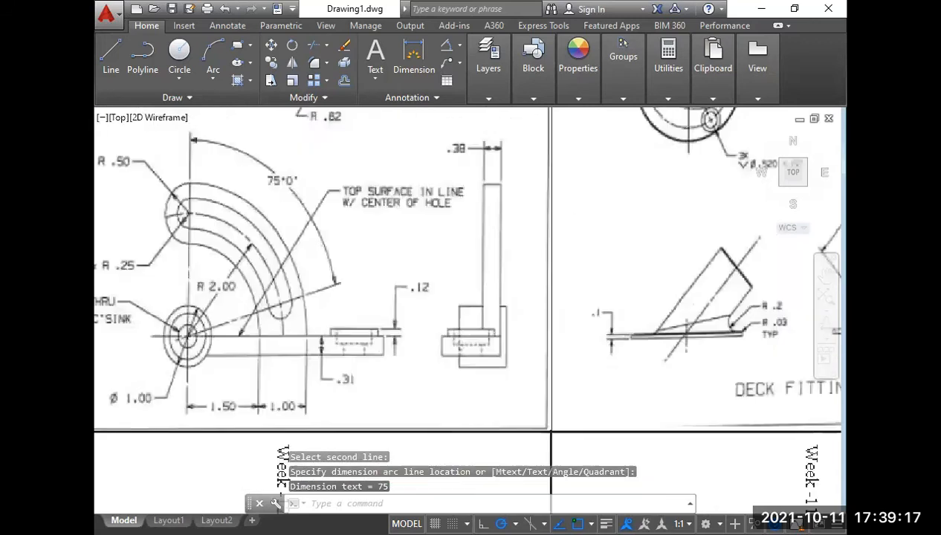
{"action": "middle_click_drag", "start_coordinate": [285, 295], "coordinate": [342, 409]}
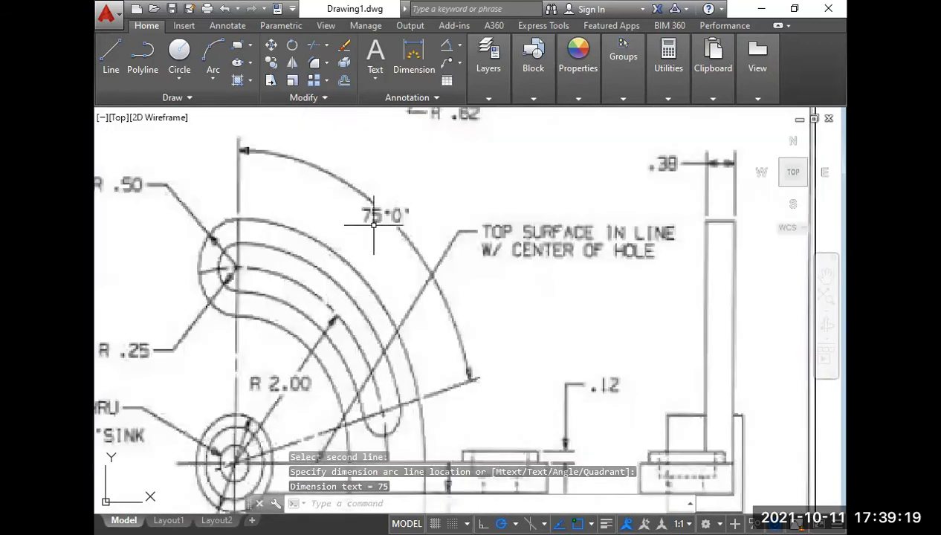
{"action": "scroll", "coordinate": [400, 251], "scroll_direction": "down", "scroll_amount": 2}
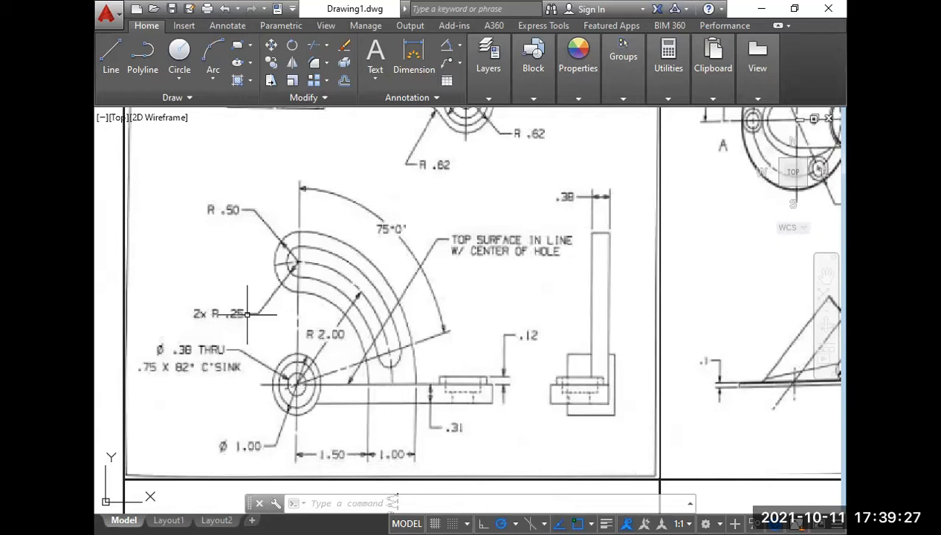
{"action": "middle_click_drag", "start_coordinate": [448, 288], "coordinate": [280, 268]}
{"action": "scroll", "coordinate": [280, 268], "scroll_direction": "down", "scroll_amount": 4}
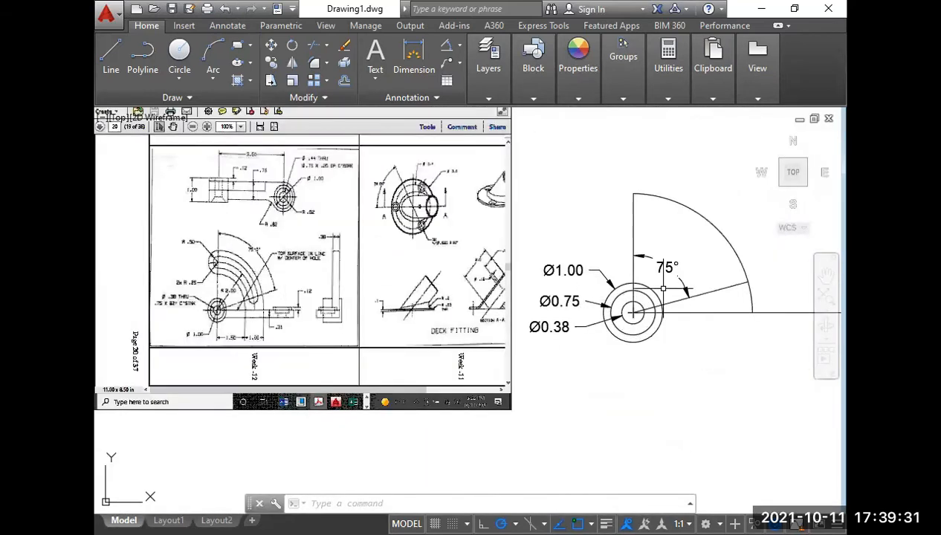
{"action": "middle_click_drag", "start_coordinate": [649, 286], "coordinate": [577, 331]}
{"action": "scroll", "coordinate": [592, 261], "scroll_direction": "up", "scroll_amount": 2}
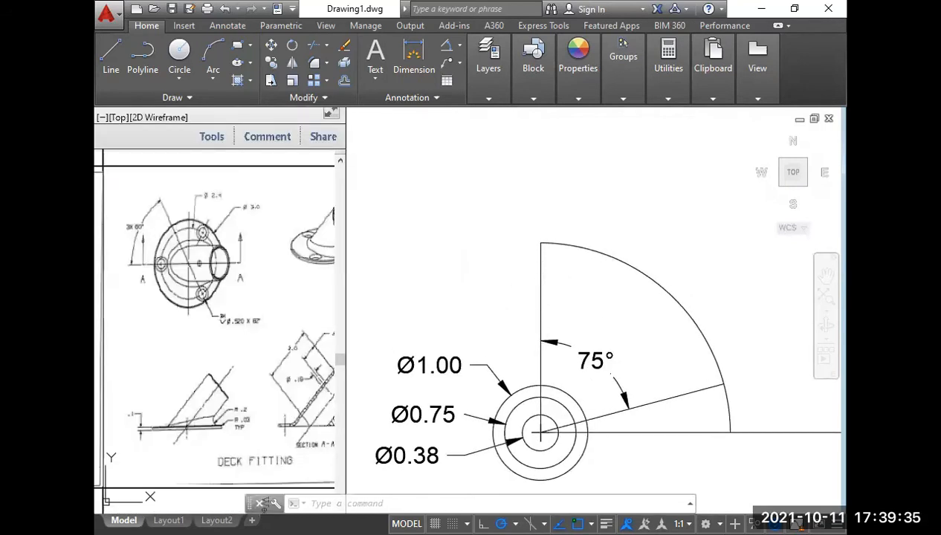
Draw a circle of radius .25 centred on the top end of the radius 2 arc.
{"action": "type", "text": "c"}
{"action": "key", "text": "Return"}
{"action": "left_click", "coordinate": [541, 243]}
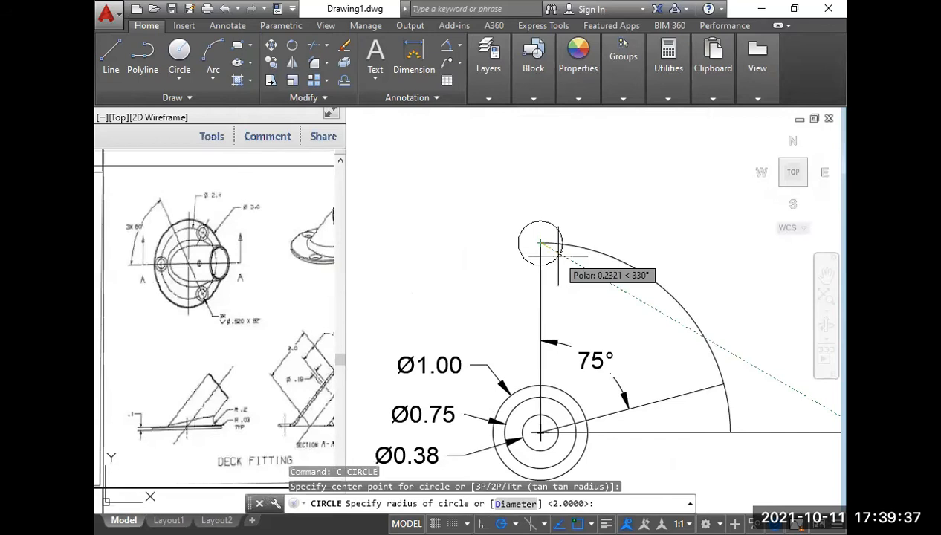
{"action": "type", "text": ".2"}
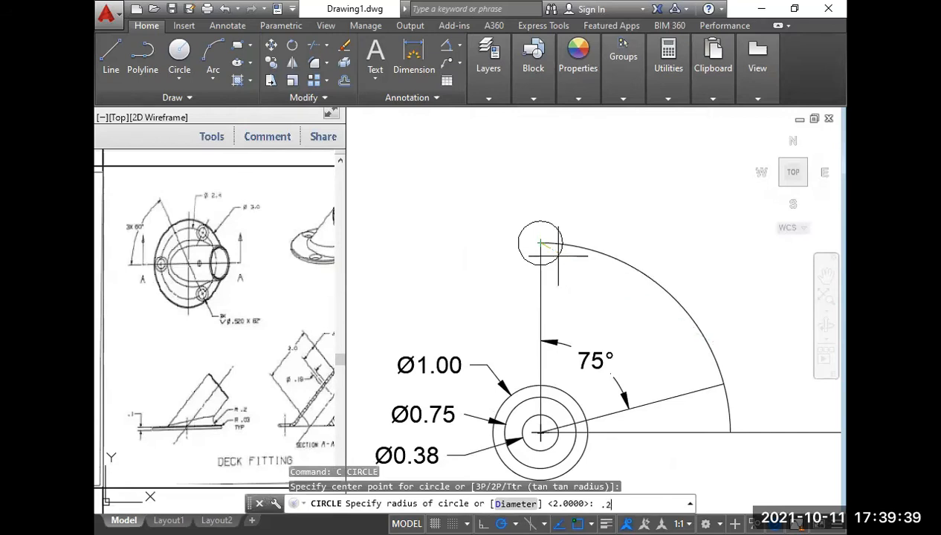
{"action": "type", "text": "5"}
{"action": "key", "text": "Return"}
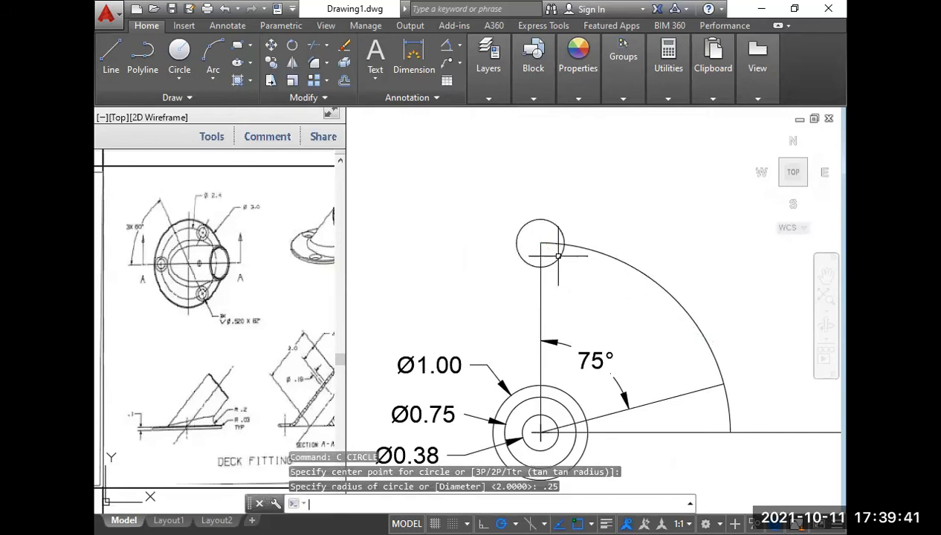
Copy the radius .25 circle from its centre to the point where the 75° line meets the arc.
{"action": "left_click", "coordinate": [564, 260]}
{"action": "left_click", "coordinate": [550, 251]}
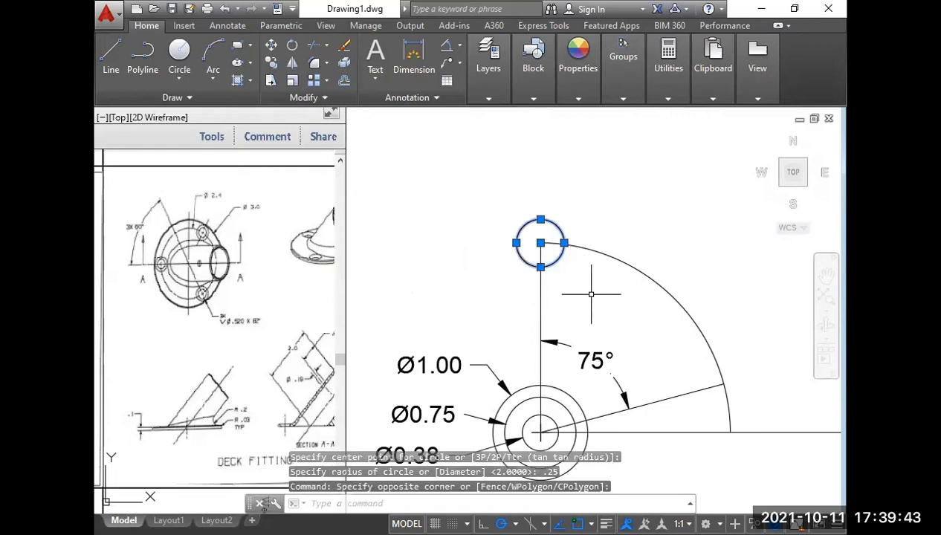
{"action": "type", "text": "c"}
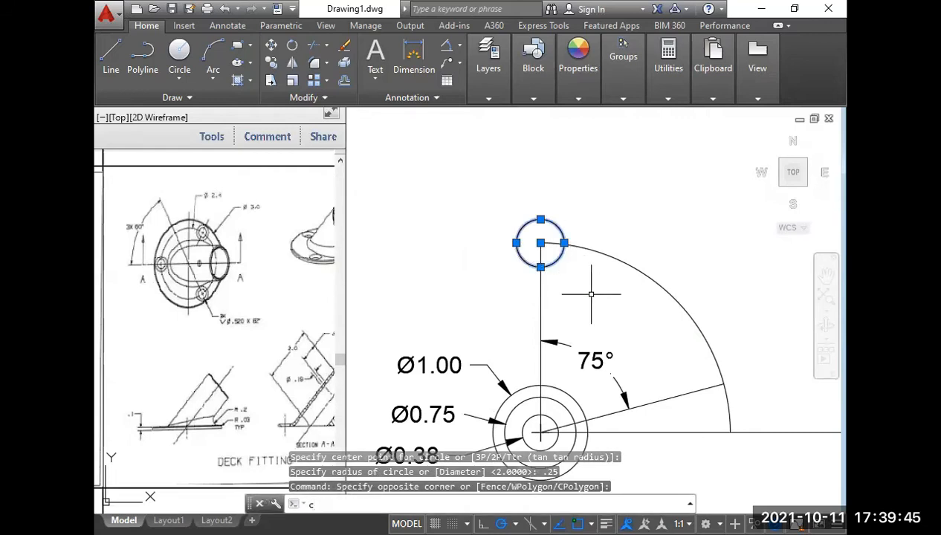
{"action": "type", "text": "o"}
{"action": "key", "text": "Return"}
{"action": "left_click", "coordinate": [540, 243]}
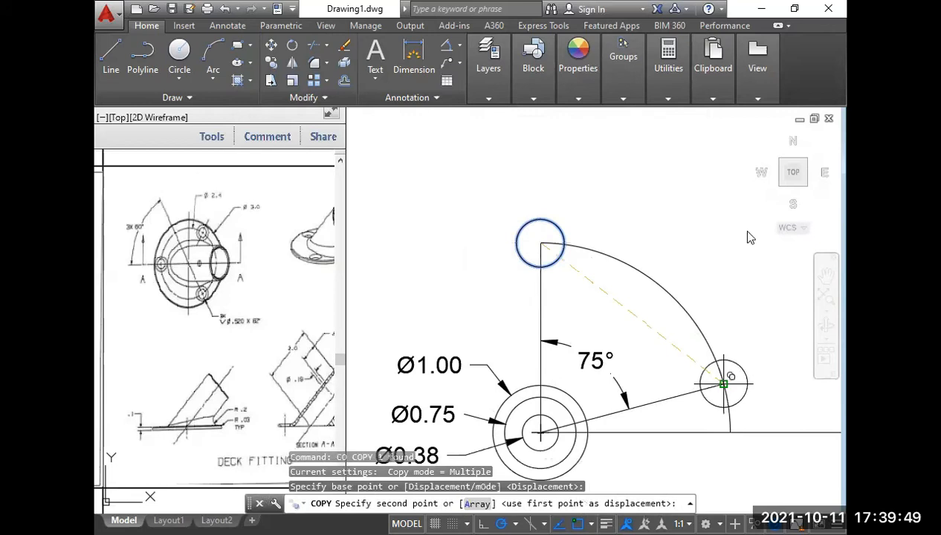
{"action": "right_click", "coordinate": [747, 147]}
{"action": "left_click", "coordinate": [761, 157]}
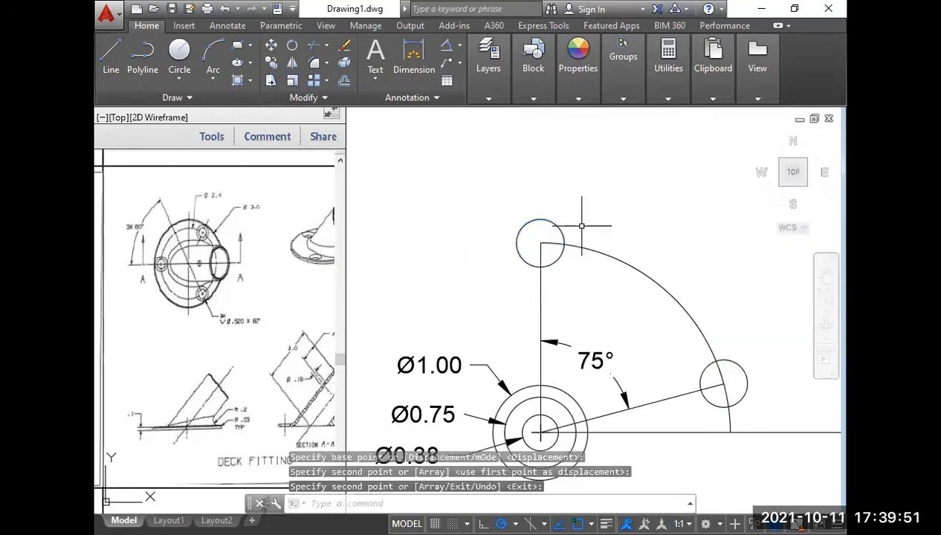
Offset the radius 2 arc outward and inward by the small circle's radius, picking its centre and edge for the distance.
{"action": "type", "text": "o"}
{"action": "key", "text": "Return"}
{"action": "scroll", "coordinate": [541, 265], "scroll_direction": "up", "scroll_amount": 2}
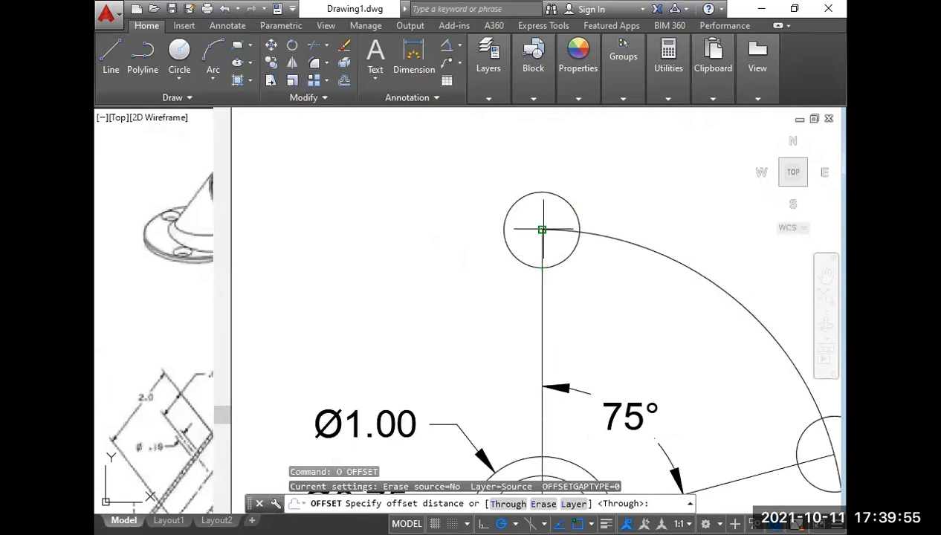
{"action": "left_click", "coordinate": [543, 230]}
{"action": "left_click", "coordinate": [580, 231]}
{"action": "left_click", "coordinate": [642, 249]}
{"action": "left_click", "coordinate": [653, 216]}
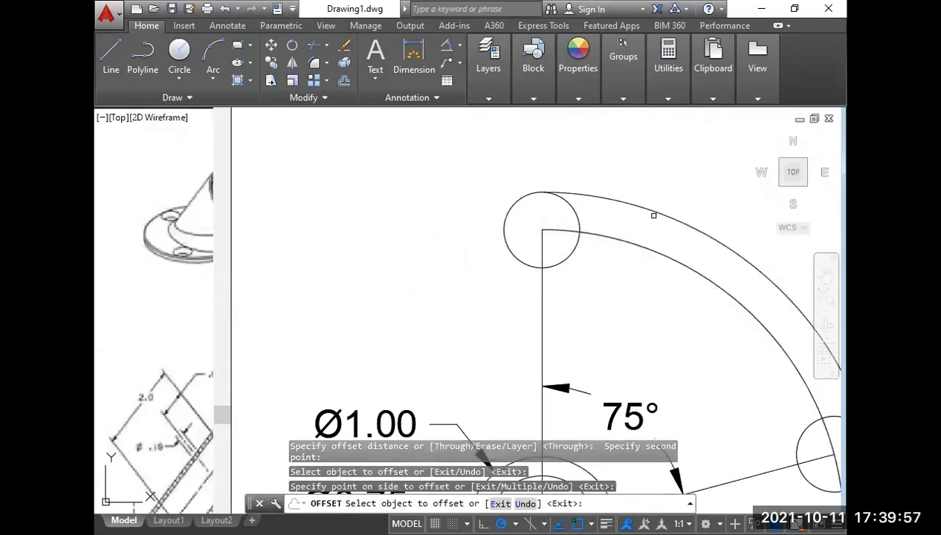
{"action": "left_click", "coordinate": [649, 246]}
{"action": "left_click", "coordinate": [623, 276]}
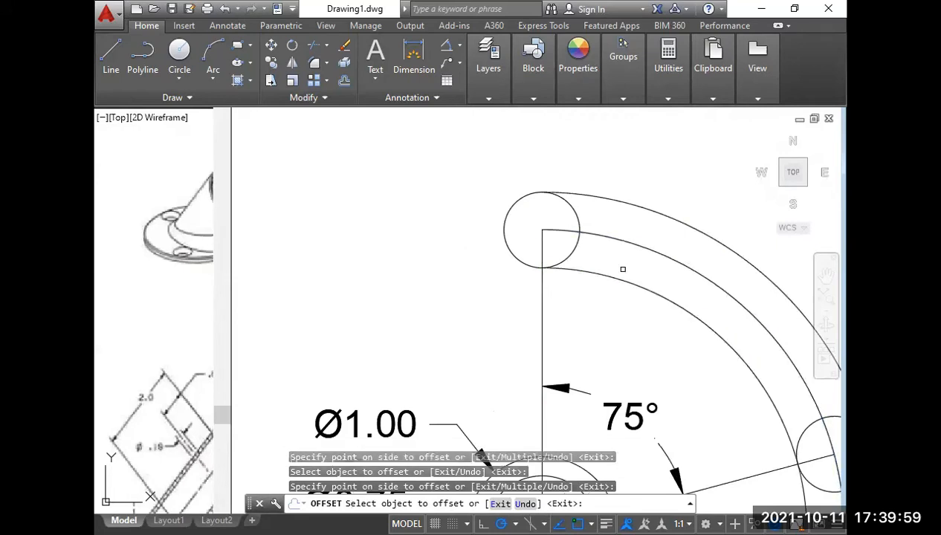
{"action": "scroll", "coordinate": [628, 278], "scroll_direction": "down", "scroll_amount": 4}
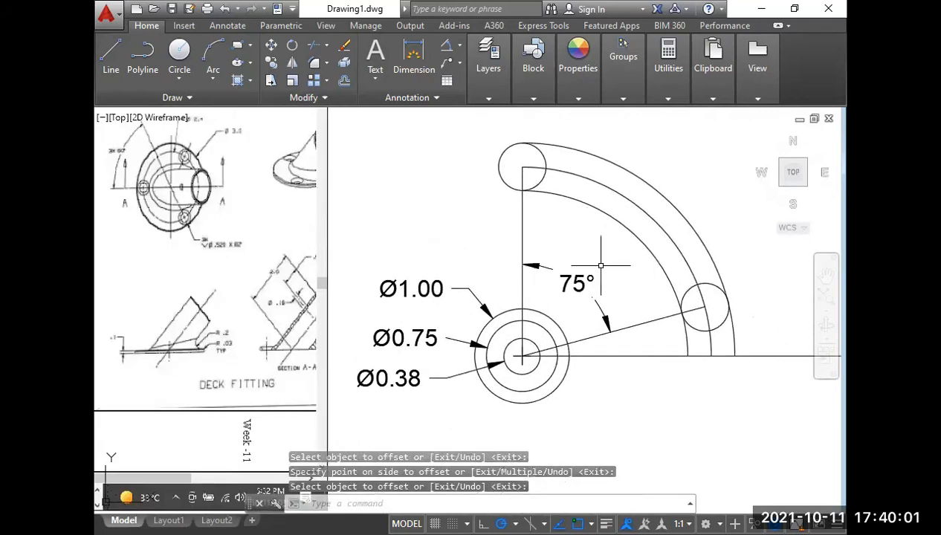
Trim the inner halves of both radius .25 circles and the three arcs' ends beyond the lower circle to form the slot.
{"action": "type", "text": "tr"}
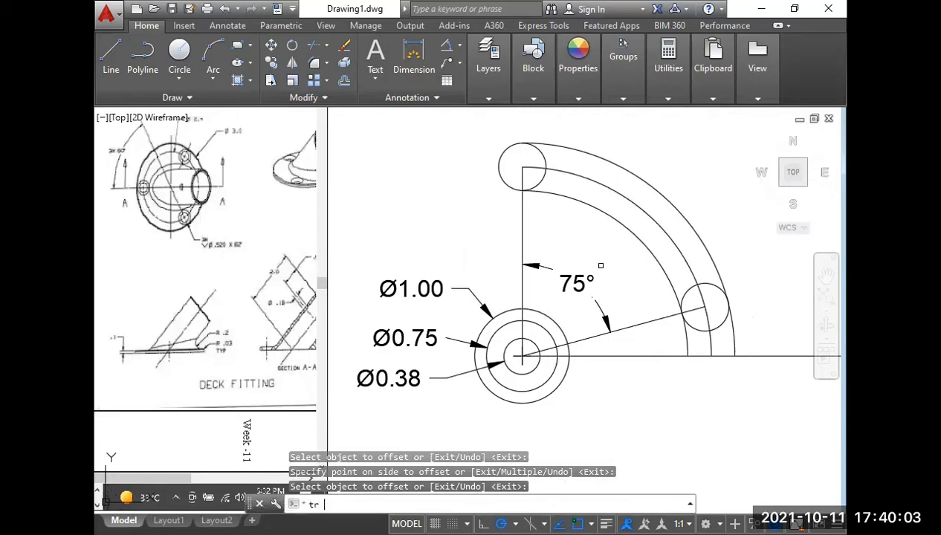
{"action": "key", "text": "Return"}
{"action": "left_click", "coordinate": [541, 176]}
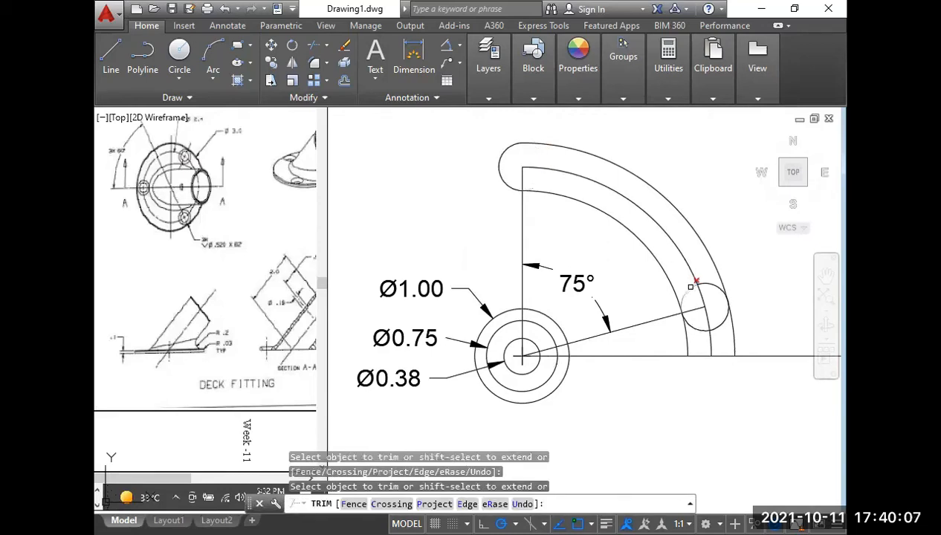
{"action": "left_click", "coordinate": [711, 285]}
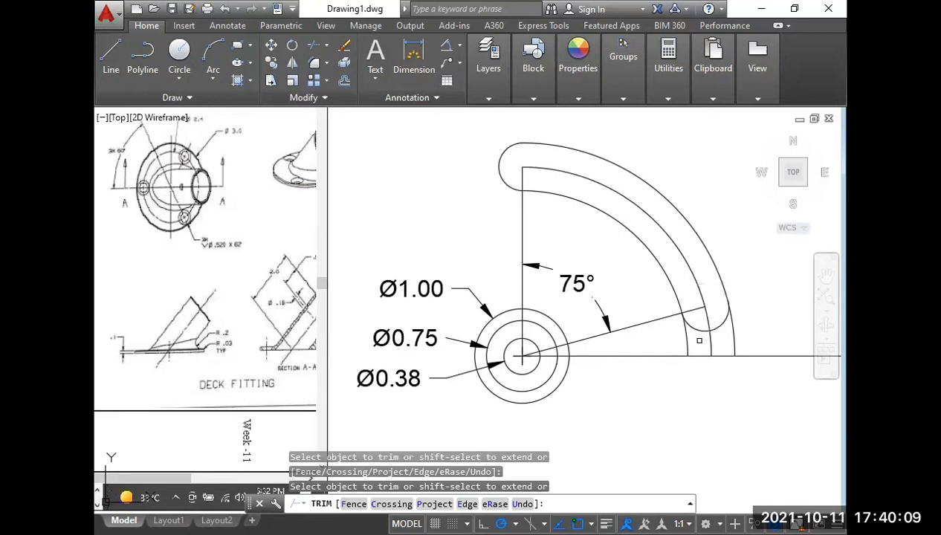
{"action": "left_click", "coordinate": [688, 341]}
{"action": "left_click", "coordinate": [708, 342]}
{"action": "left_click", "coordinate": [736, 337]}
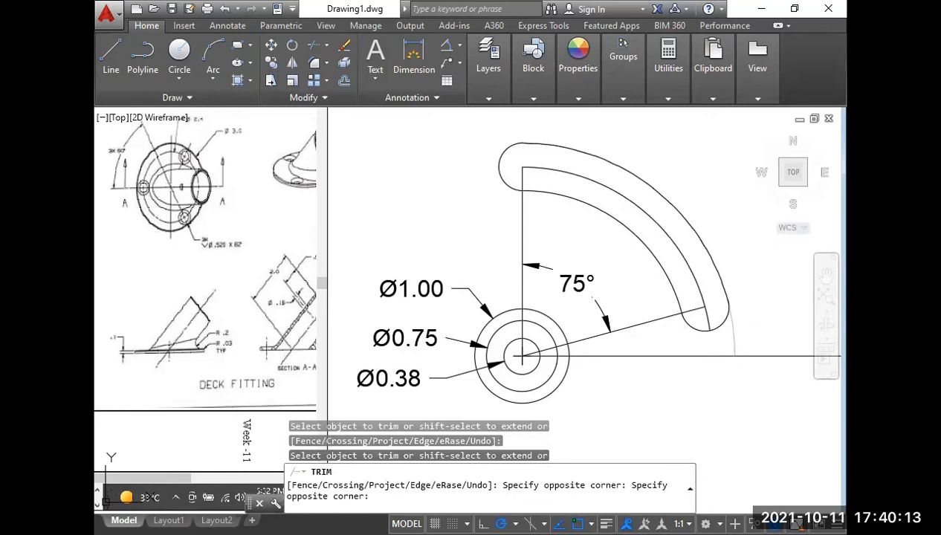
{"action": "scroll", "coordinate": [730, 283], "scroll_direction": "down", "scroll_amount": 2}
{"action": "key", "text": "Return"}
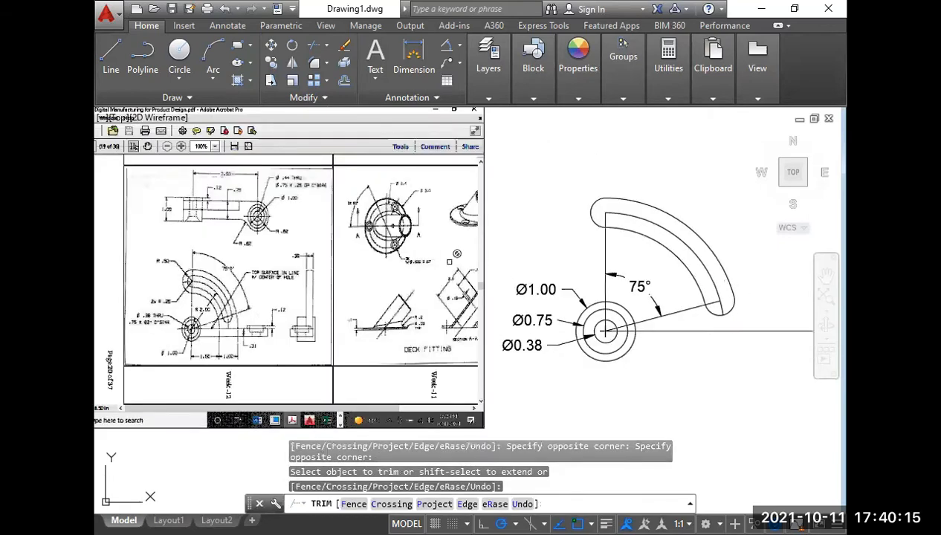
Check the outer end radius in the Week-12 reference and draw a circle of radius .5 centred on the slot's top end.
{"action": "left_click", "coordinate": [185, 282]}
{"action": "scroll", "coordinate": [195, 285], "scroll_direction": "up", "scroll_amount": 5}
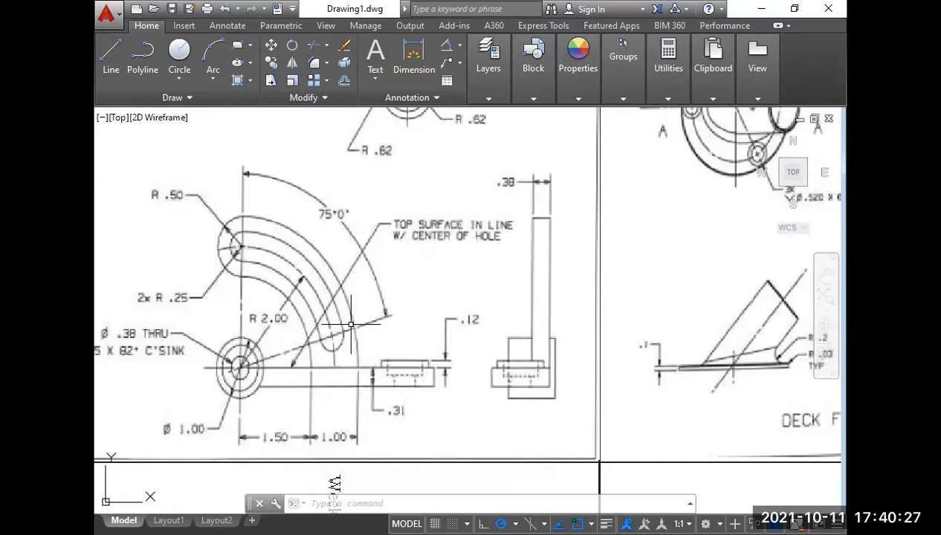
{"action": "scroll", "coordinate": [349, 321], "scroll_direction": "down", "scroll_amount": 2}
{"action": "middle_click_drag", "start_coordinate": [588, 313], "coordinate": [288, 280]}
{"action": "scroll", "coordinate": [654, 303], "scroll_direction": "down", "scroll_amount": 2}
{"action": "middle_click_drag", "start_coordinate": [586, 269], "coordinate": [562, 284]}
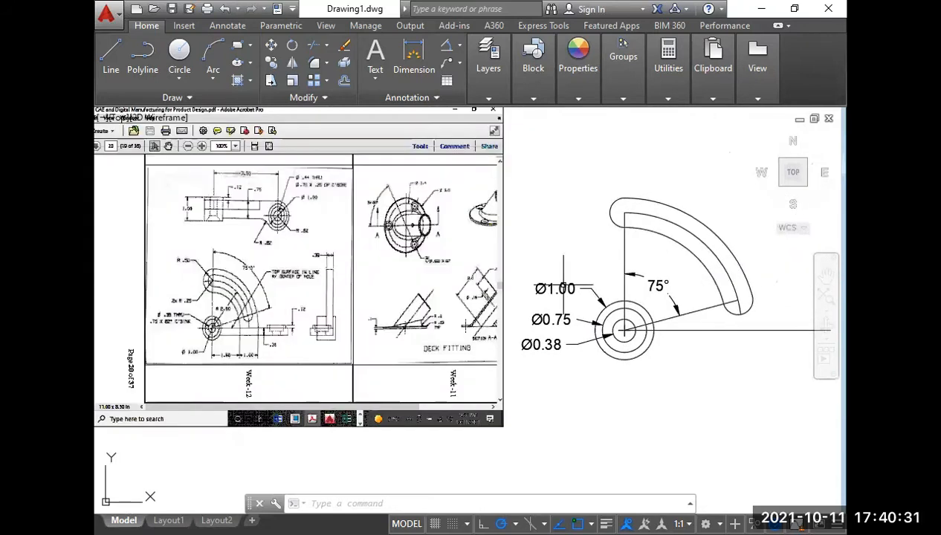
{"action": "type", "text": "c"}
{"action": "key", "text": "Return"}
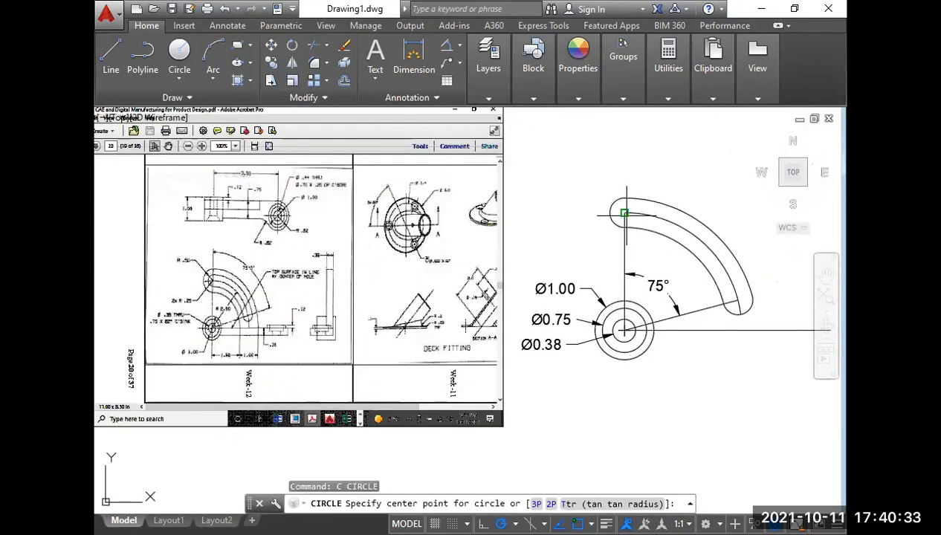
{"action": "left_click", "coordinate": [624, 213]}
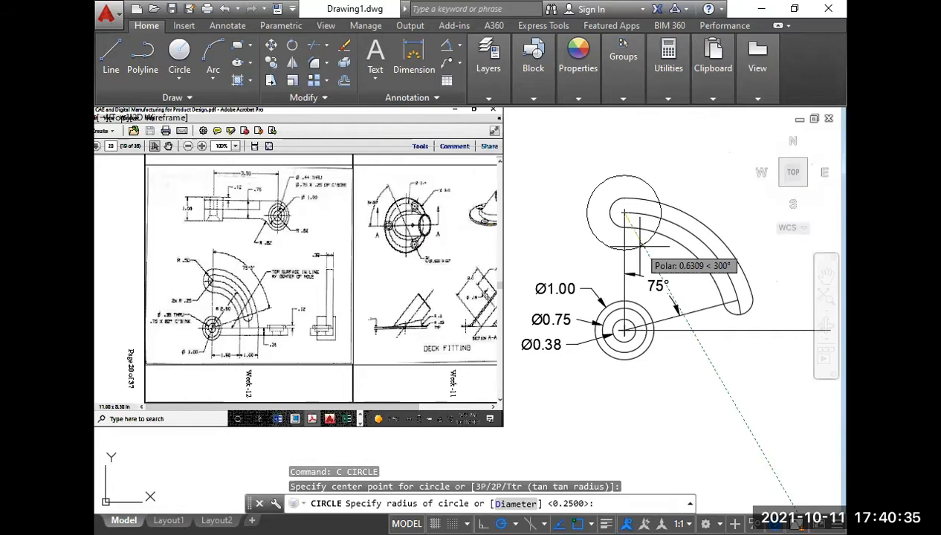
{"action": "type", "text": ".5"}
{"action": "key", "text": "Return"}
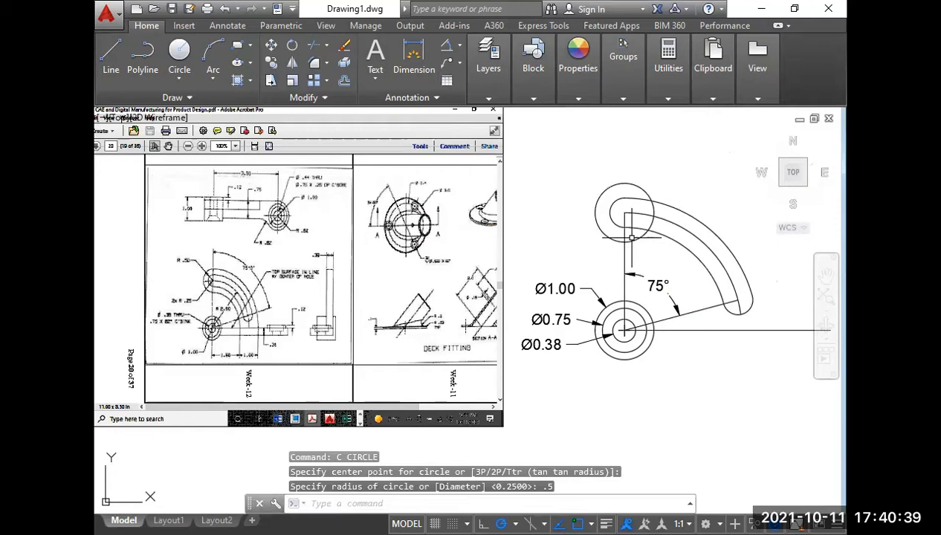
Offset the slot's inner arc inward and its outer arc outward by the picked gap between the slot's end and the radius .5 circle.
{"action": "scroll", "coordinate": [630, 238], "scroll_direction": "up", "scroll_amount": 2}
{"action": "type", "text": "o"}
{"action": "key", "text": "Return"}
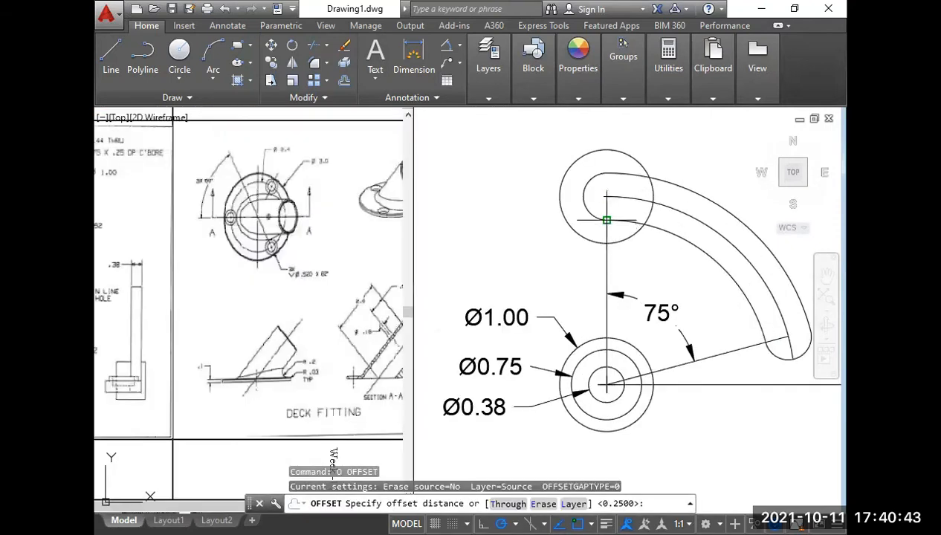
{"action": "left_click", "coordinate": [606, 220]}
{"action": "left_click", "coordinate": [606, 243]}
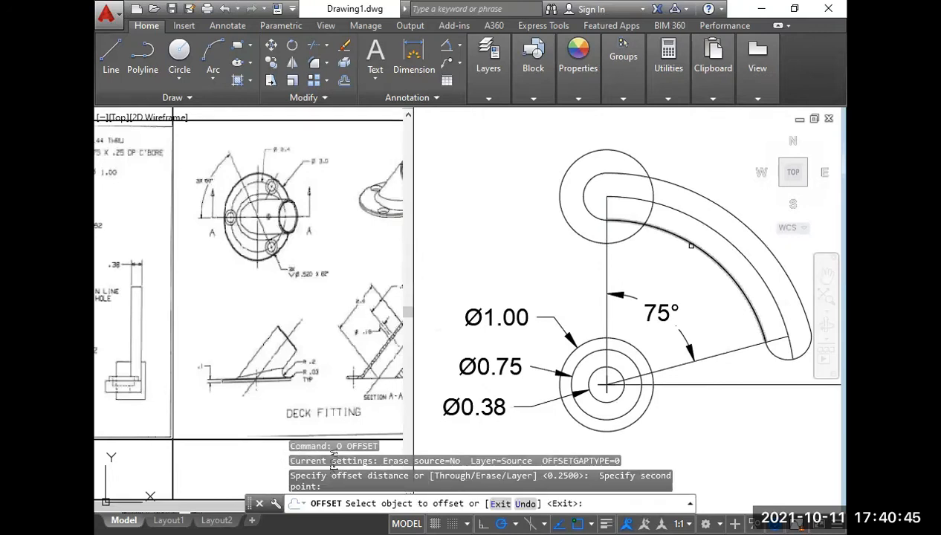
{"action": "left_click", "coordinate": [691, 246]}
{"action": "left_click", "coordinate": [673, 261]}
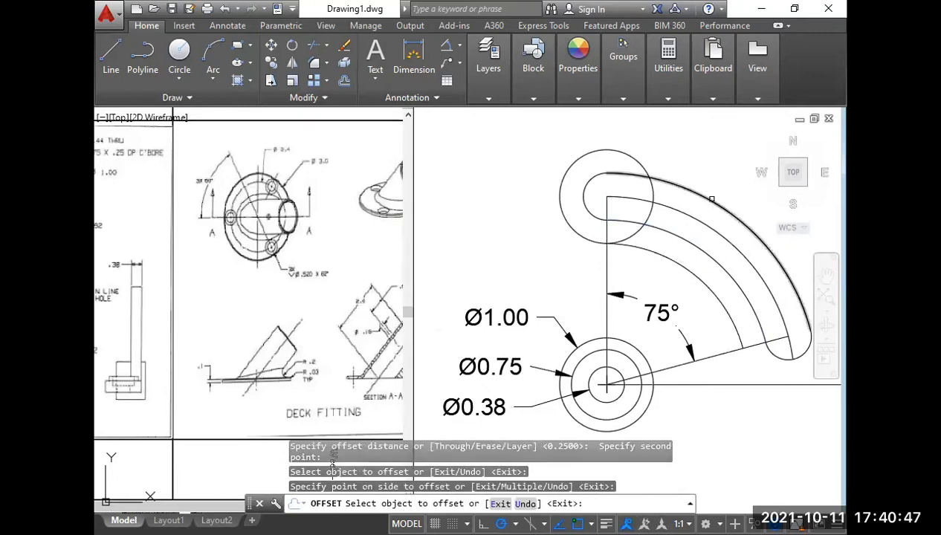
{"action": "right_click", "coordinate": [707, 183]}
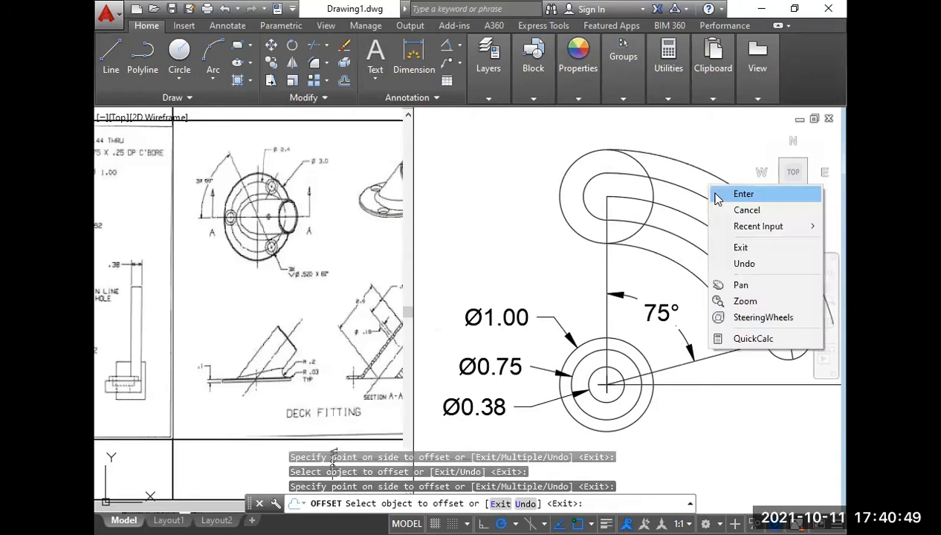
{"action": "left_click", "coordinate": [736, 194]}
Extend the inner and outer contour arcs down to the horizontal centre line.
{"action": "middle_click_drag", "start_coordinate": [727, 333], "coordinate": [685, 256]}
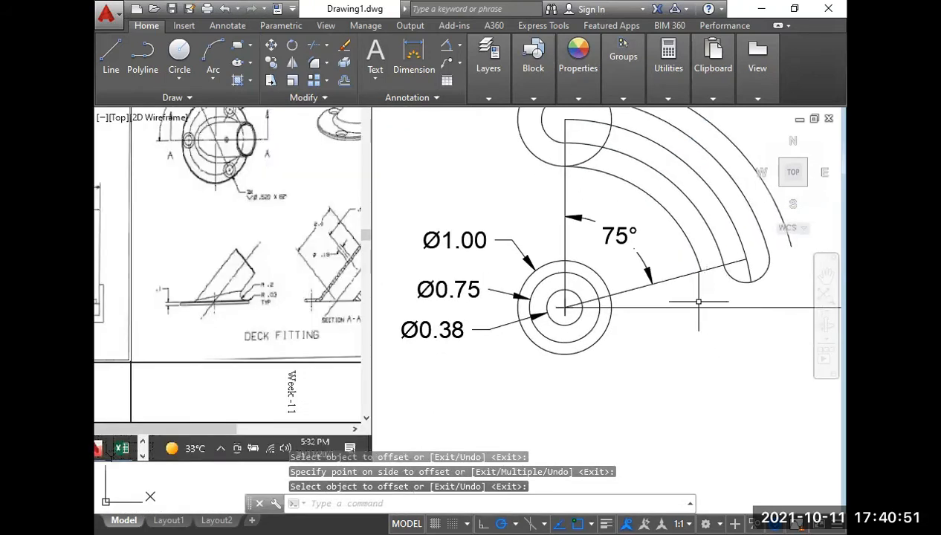
{"action": "type", "text": "EX"}
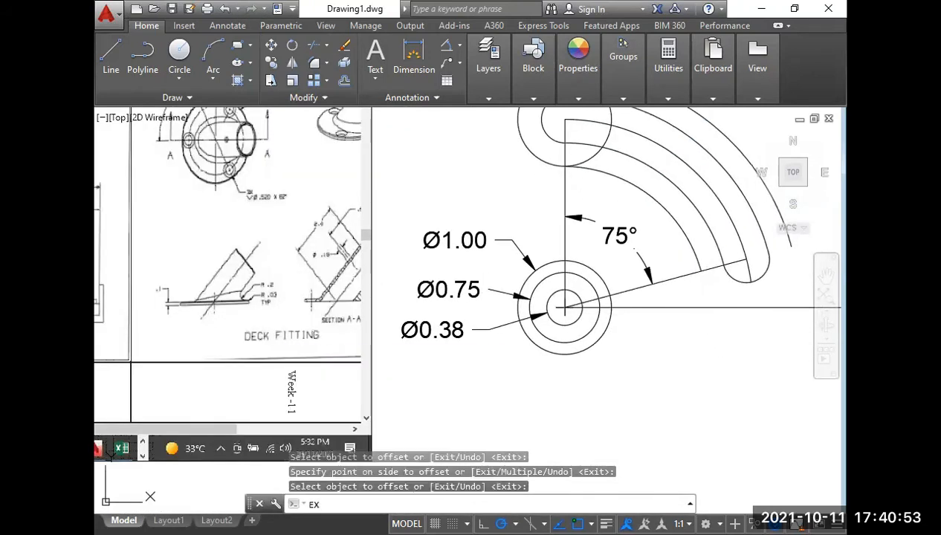
{"action": "key", "text": "Return"}
{"action": "left_click", "coordinate": [717, 244]}
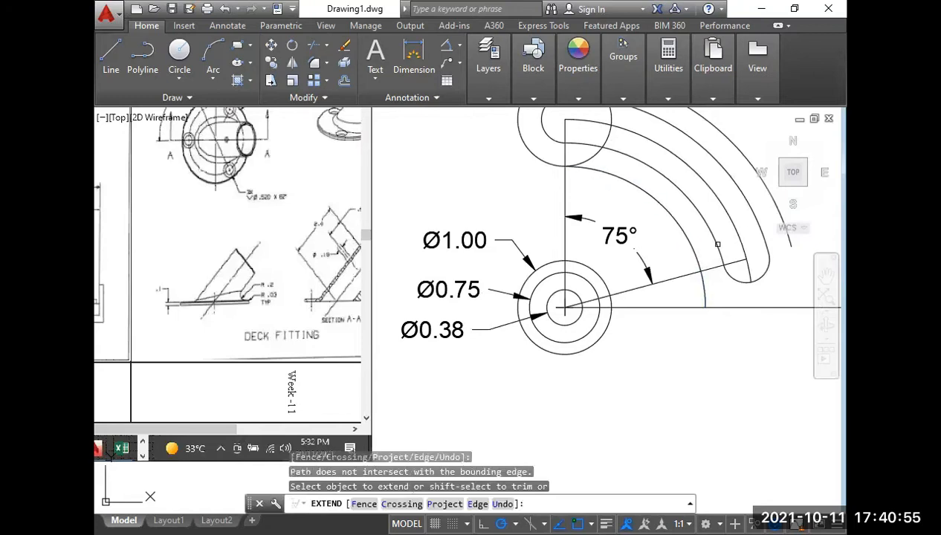
{"action": "middle_click_drag", "start_coordinate": [750, 219], "coordinate": [590, 283]}
{"action": "left_click", "coordinate": [608, 266]}
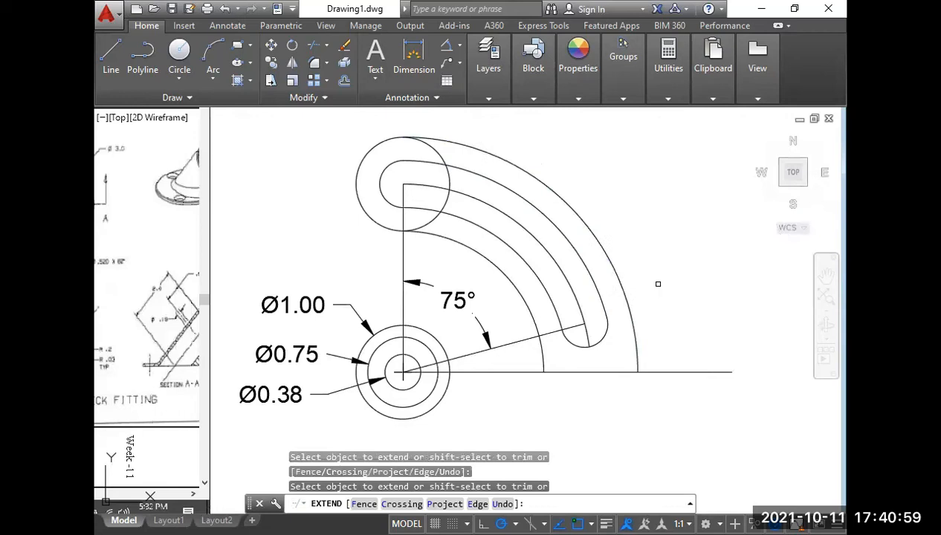
{"action": "key", "text": "Return"}
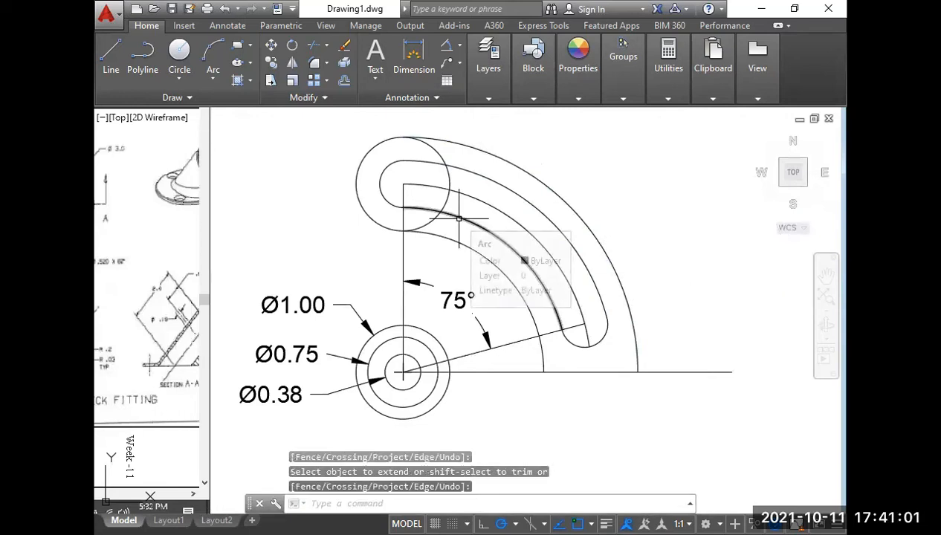
Trim the half of the radius .5 circle inside the contour to leave a rounded outer end.
{"action": "type", "text": "tr"}
{"action": "key", "text": "Return"}
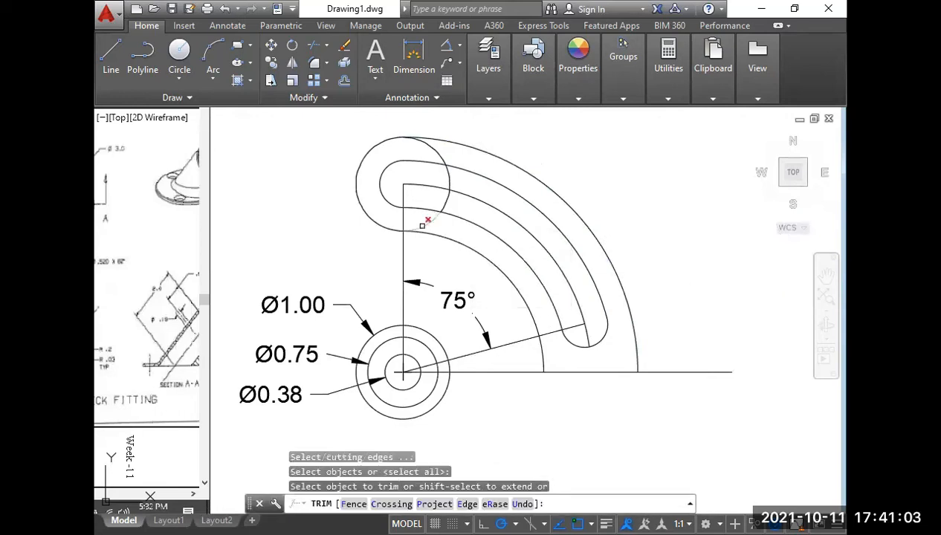
{"action": "left_click", "coordinate": [442, 207]}
{"action": "left_click", "coordinate": [449, 177]}
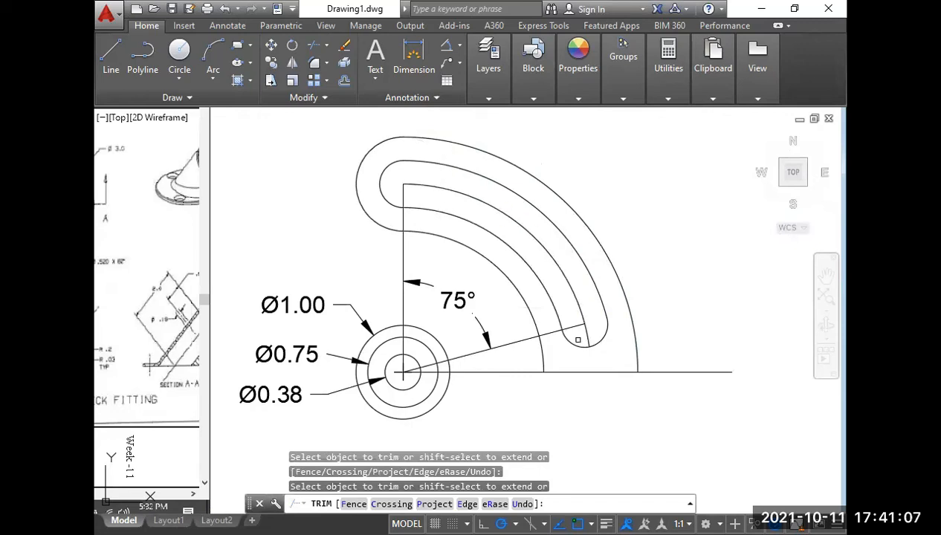
{"action": "right_click", "coordinate": [631, 150]}
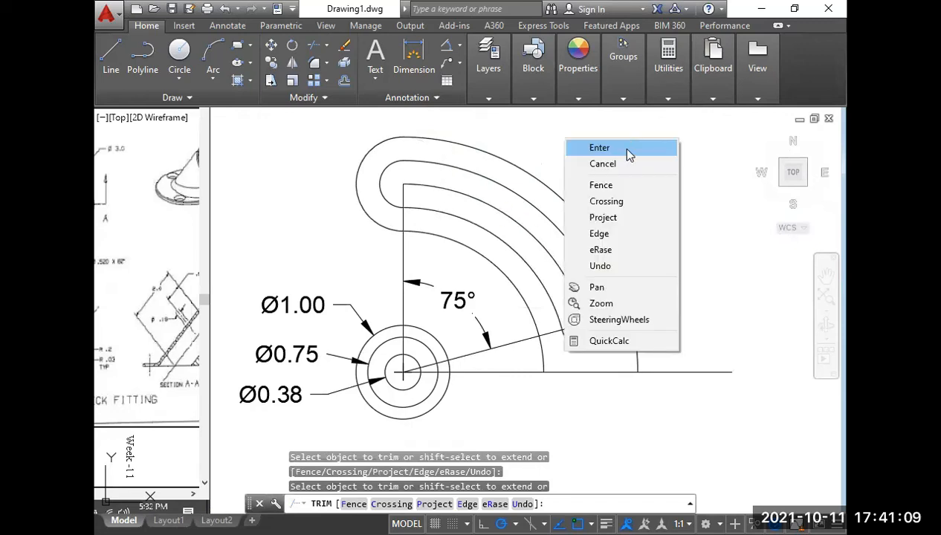
{"action": "left_click", "coordinate": [629, 147]}
Delete the slot's centre arc, the 75° construction line, the vertical line and the 75° angular dimension.
{"action": "left_click", "coordinate": [567, 282]}
{"action": "left_click", "coordinate": [542, 250]}
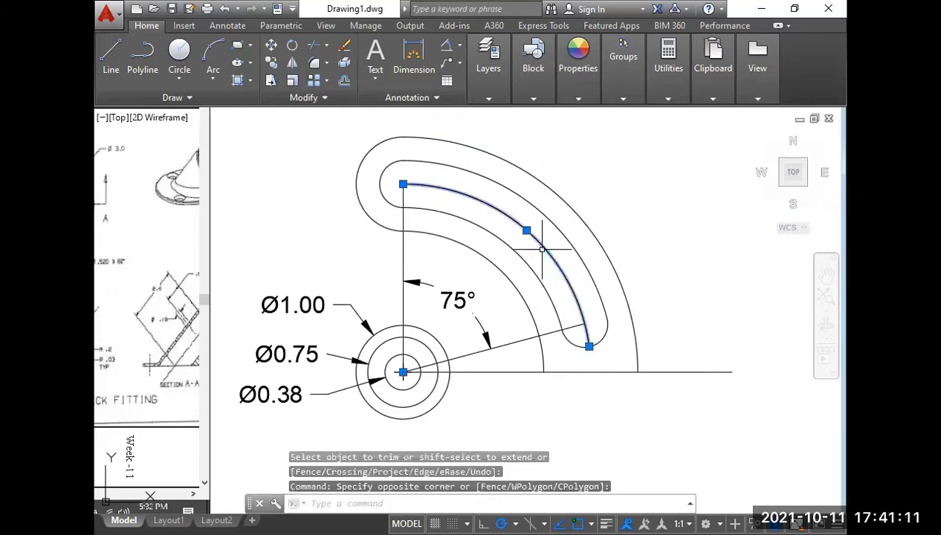
{"action": "key", "text": "Delete"}
{"action": "left_click", "coordinate": [519, 349]}
{"action": "left_click", "coordinate": [512, 332]}
{"action": "key", "text": "Delete"}
{"action": "left_click", "coordinate": [416, 253]}
{"action": "left_click", "coordinate": [392, 250]}
{"action": "key", "text": "Delete"}
{"action": "scroll", "coordinate": [440, 275], "scroll_direction": "down", "scroll_amount": 3}
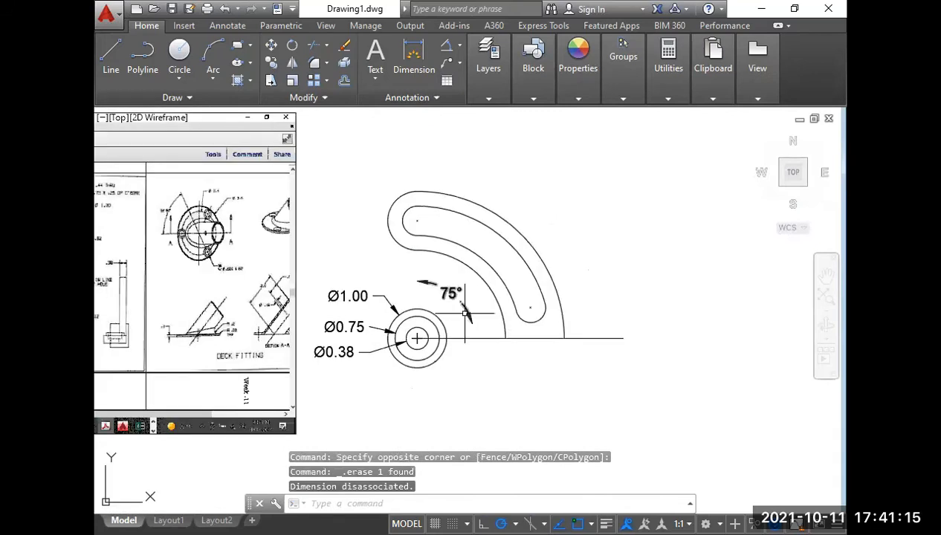
{"action": "left_click", "coordinate": [443, 278]}
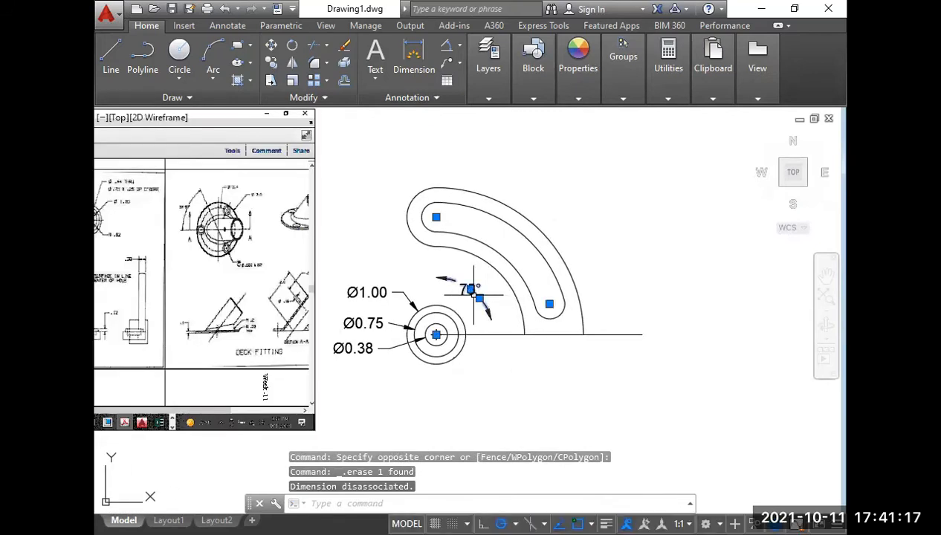
{"action": "key", "text": "Delete"}
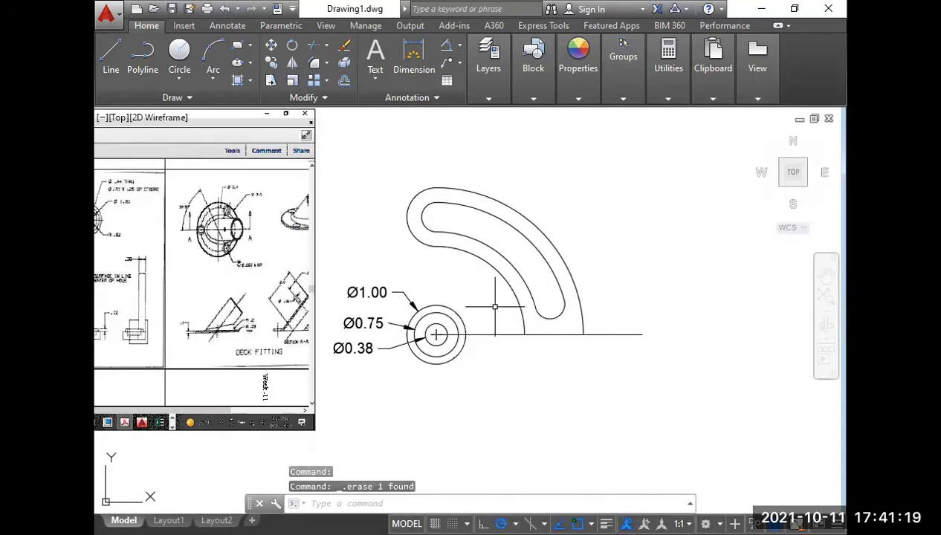
Check the bar thickness in the Week-12 reference and offset the horizontal line downward by .31.
{"action": "scroll", "coordinate": [446, 283], "scroll_direction": "down", "scroll_amount": 3}
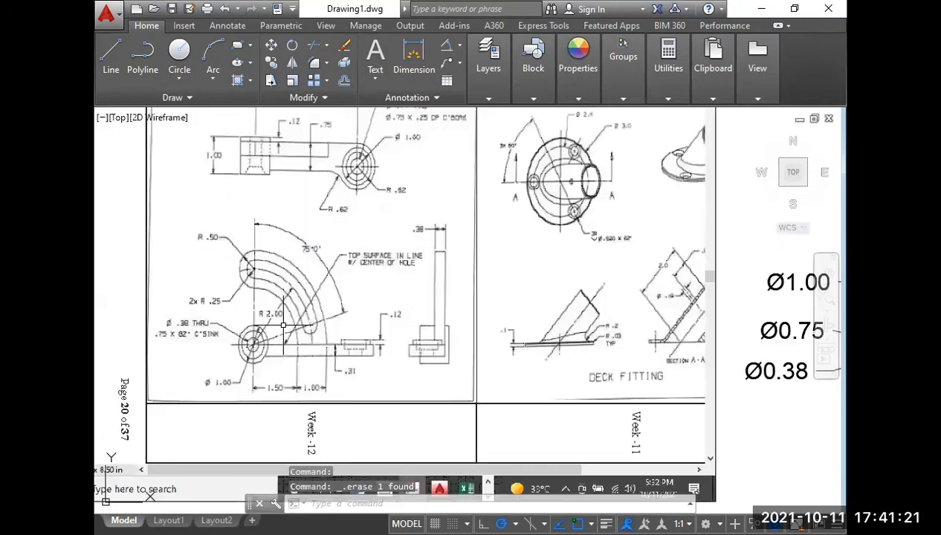
{"action": "scroll", "coordinate": [294, 350], "scroll_direction": "up", "scroll_amount": 4}
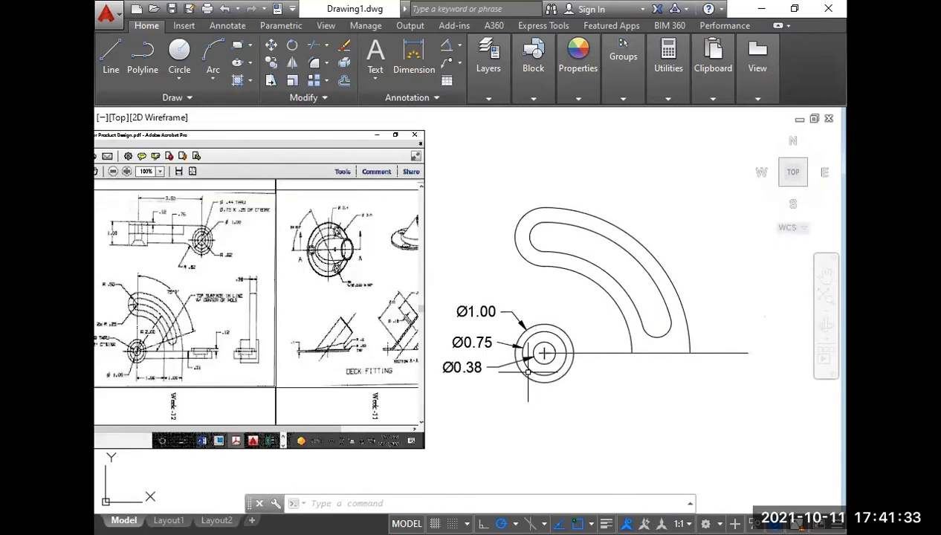
{"action": "type", "text": "o"}
{"action": "key", "text": "Return"}
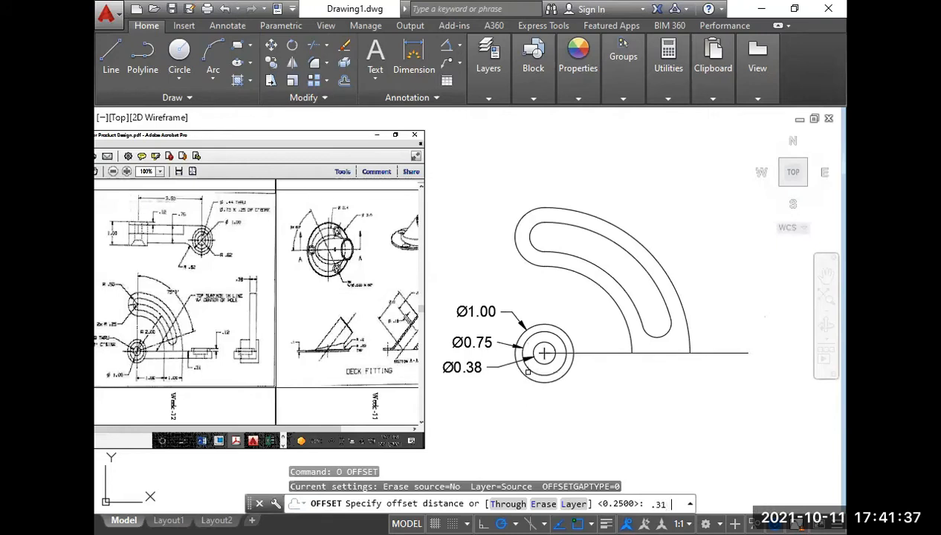
{"action": "key", "text": "Return"}
{"action": "left_click", "coordinate": [702, 354]}
{"action": "right_click", "coordinate": [706, 214]}
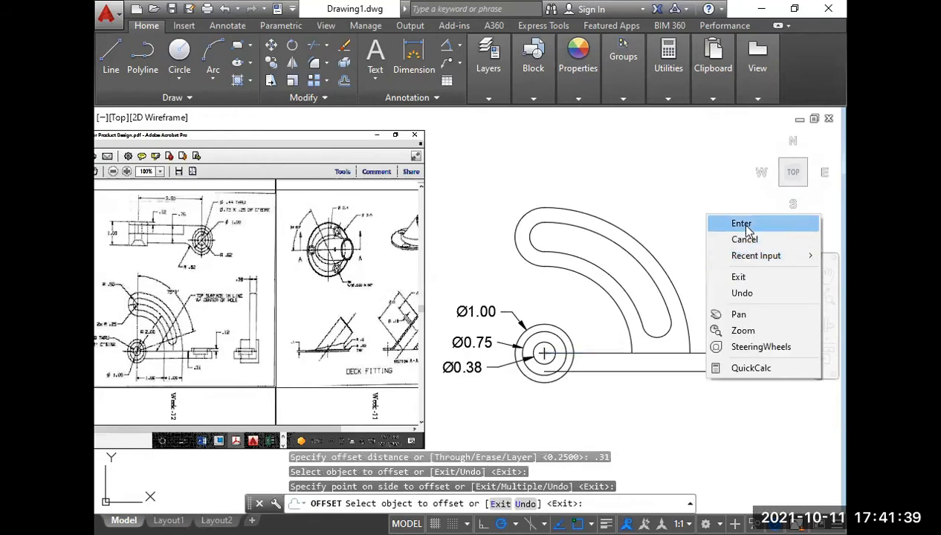
{"action": "left_click", "coordinate": [732, 221]}
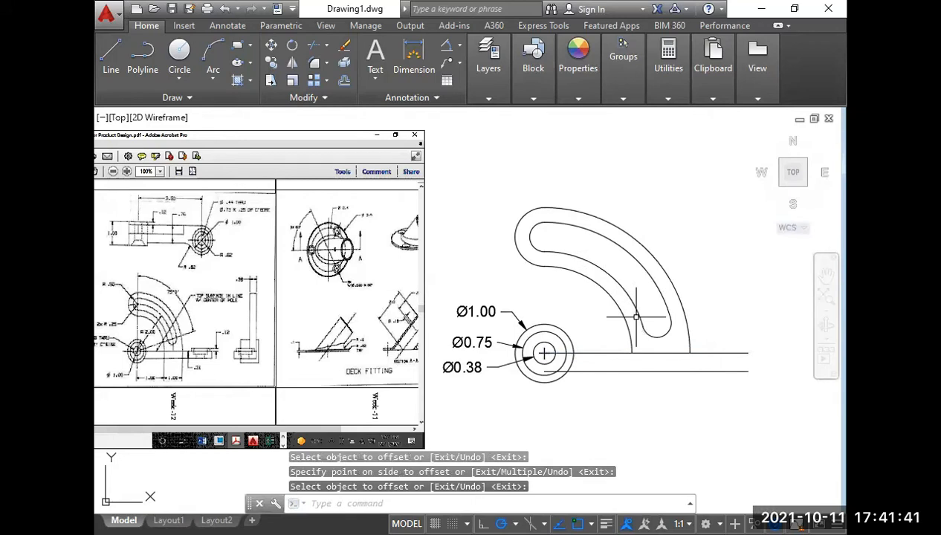
Trim the offset line inside the Ø1.00 circle and delete its leftover piece within the Ø0.75 circle.
{"action": "type", "text": "tr"}
{"action": "key", "text": "Return"}
{"action": "key", "text": "Return"}
{"action": "scroll", "coordinate": [529, 403], "scroll_direction": "up", "scroll_amount": 5}
{"action": "left_click", "coordinate": [616, 327]}
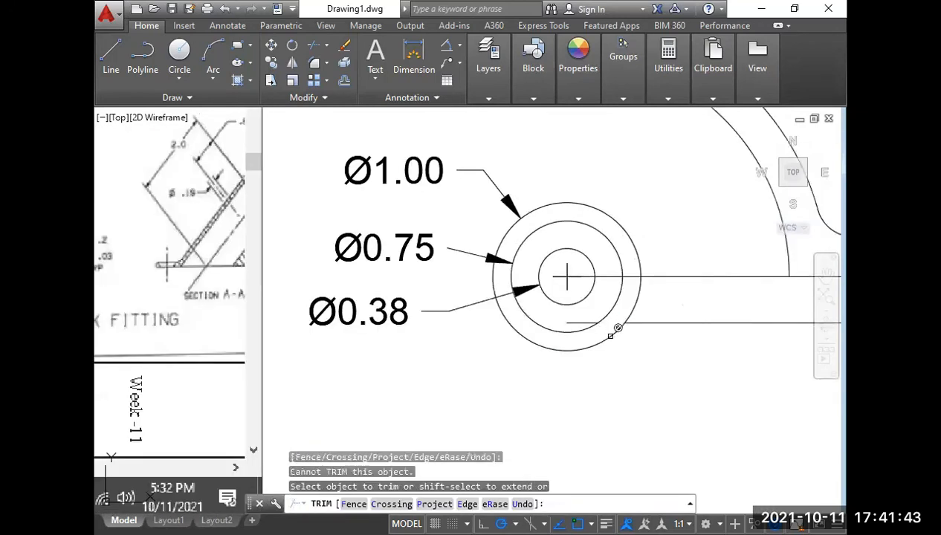
{"action": "right_click", "coordinate": [605, 124]}
{"action": "left_click", "coordinate": [645, 134]}
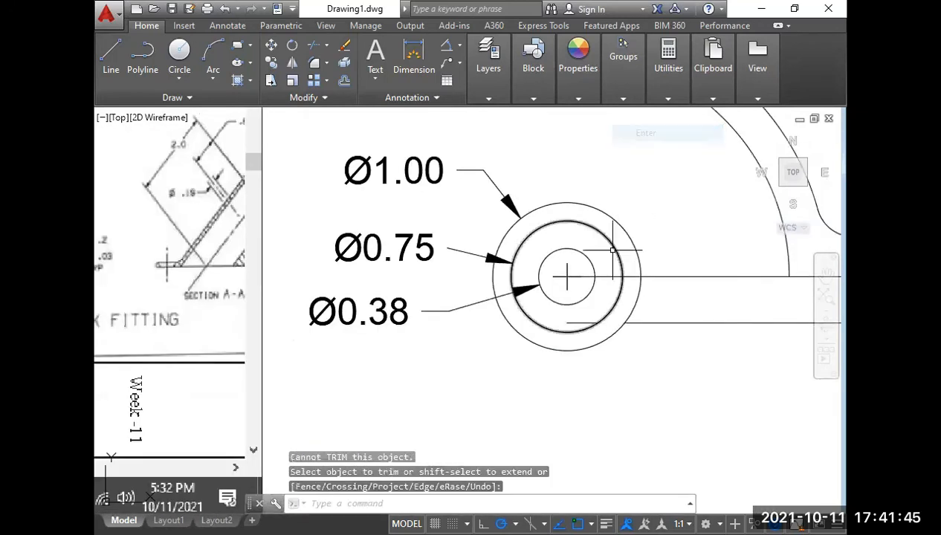
{"action": "left_click", "coordinate": [574, 321]}
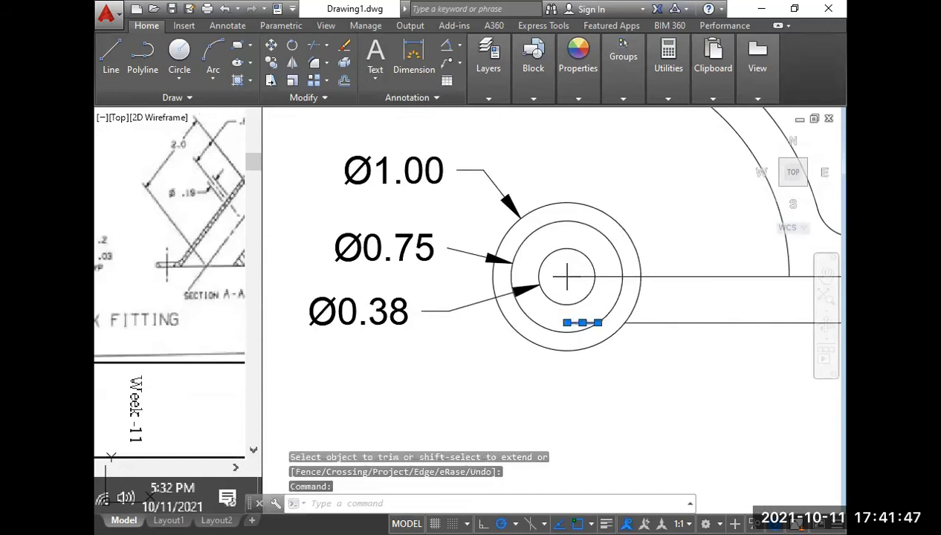
{"action": "key", "text": "Delete"}
Examine the bar's right-end boss and its dimensions in the front and top views of the Week-12 reference.
{"action": "scroll", "coordinate": [599, 336], "scroll_direction": "down", "scroll_amount": 2}
{"action": "middle_click_drag", "start_coordinate": [633, 344], "coordinate": [426, 387]}
{"action": "scroll", "coordinate": [446, 390], "scroll_direction": "up", "scroll_amount": 1}
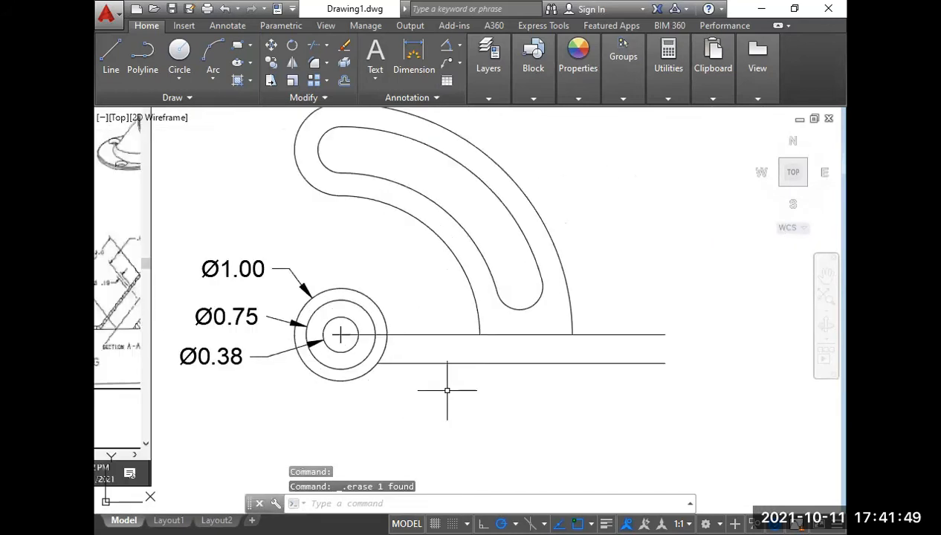
{"action": "mouse_move", "coordinate": [374, 363]}
{"action": "middle_mouse_down"}
{"action": "mouse_move", "coordinate": [487, 388]}
{"action": "mouse_move", "coordinate": [607, 357]}
{"action": "middle_mouse_up"}
{"action": "mouse_move", "coordinate": [290, 313]}
{"action": "middle_mouse_down"}
{"action": "mouse_move", "coordinate": [305, 330]}
{"action": "mouse_move", "coordinate": [352, 341]}
{"action": "middle_mouse_up"}
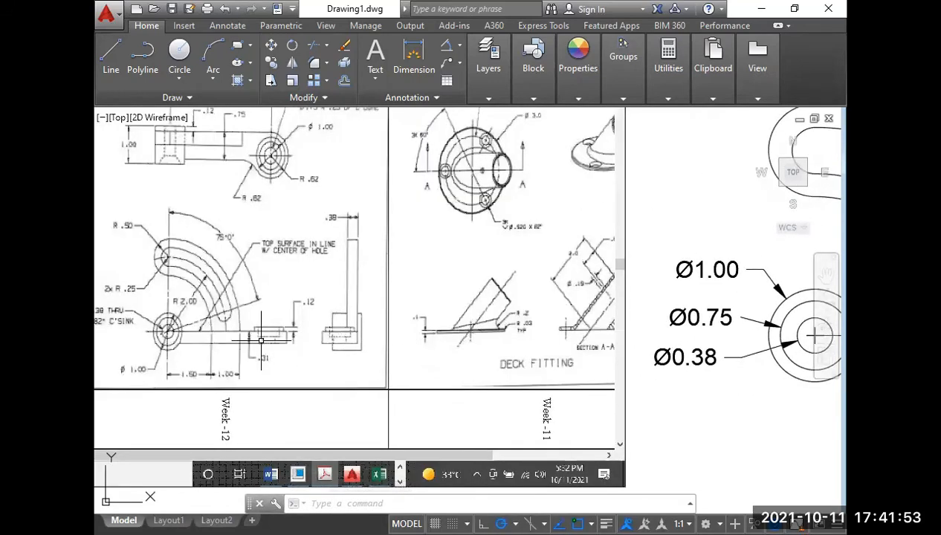
{"action": "scroll", "coordinate": [261, 339], "scroll_direction": "up", "scroll_amount": 2}
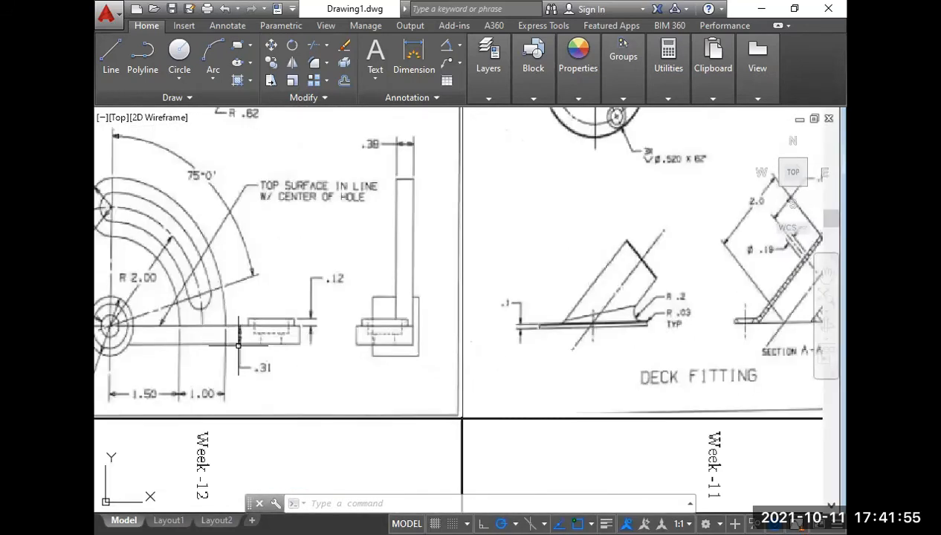
{"action": "scroll", "coordinate": [275, 328], "scroll_direction": "down", "scroll_amount": 2}
{"action": "middle_click_drag", "start_coordinate": [270, 189], "coordinate": [281, 245]}
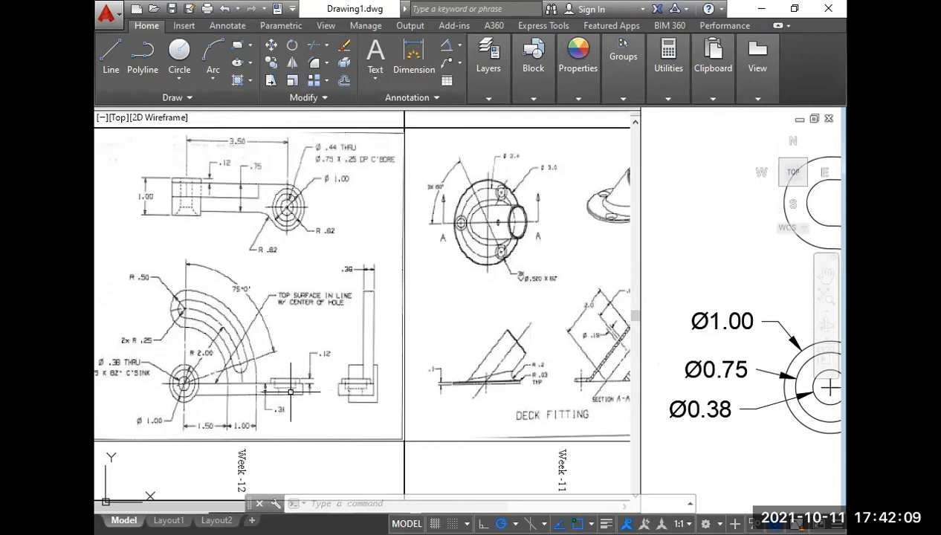
{"action": "scroll", "coordinate": [326, 239], "scroll_direction": "up", "scroll_amount": 3}
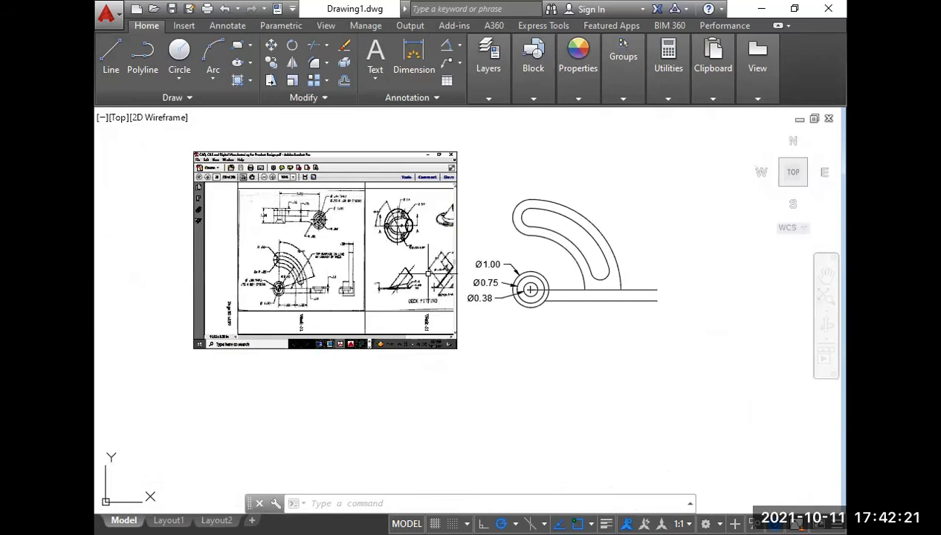
Draw a .62 long line at 1° outward from the right end of the bar's upper line.
{"action": "scroll", "coordinate": [445, 292], "scroll_direction": "up", "scroll_amount": 5}
{"action": "middle_click_drag", "start_coordinate": [411, 273], "coordinate": [416, 325]}
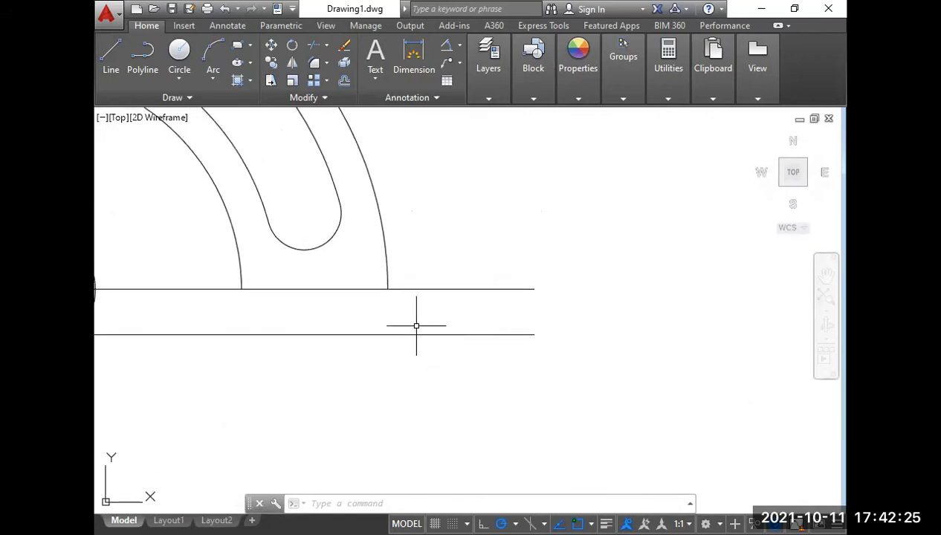
{"action": "type", "text": "l"}
{"action": "key", "text": "Return"}
{"action": "left_click", "coordinate": [532, 289]}
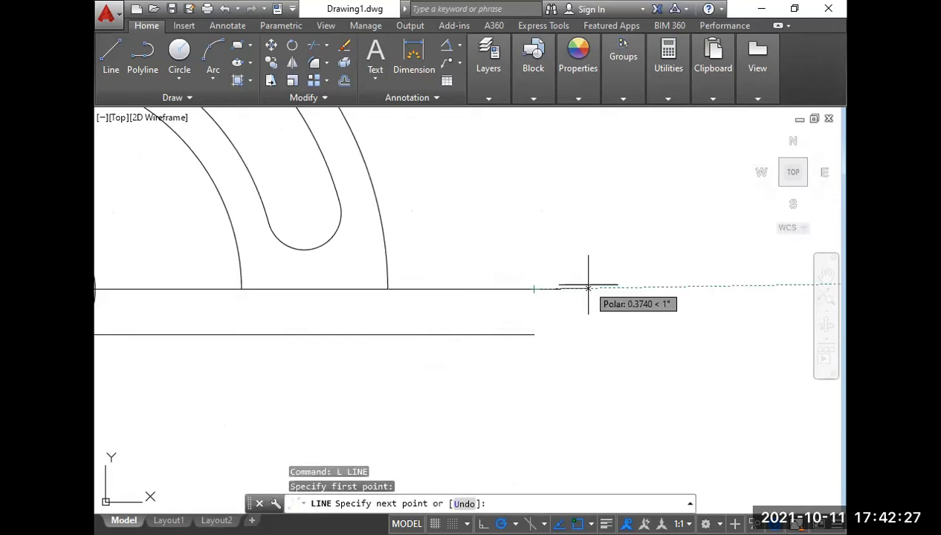
{"action": "type", "text": "."}
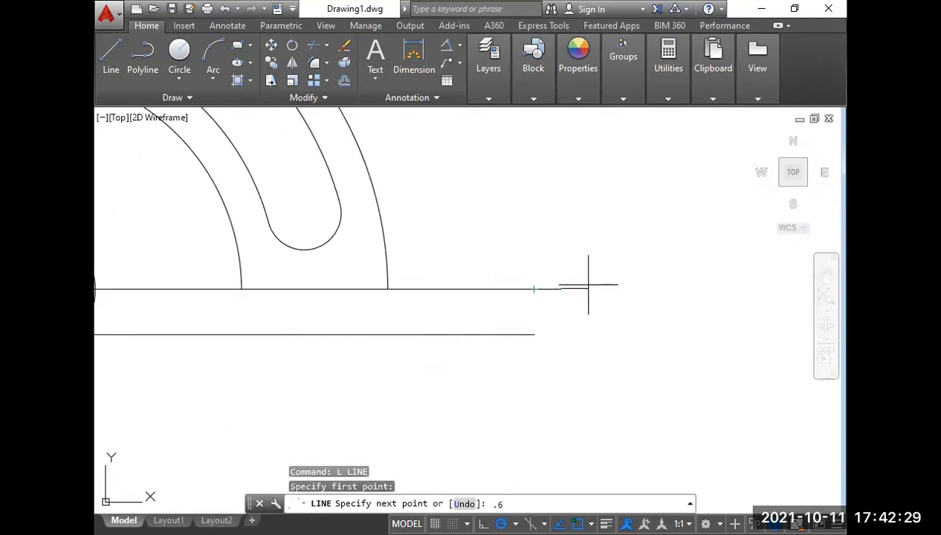
{"action": "type", "text": "62"}
{"action": "key", "text": "Return"}
{"action": "key", "text": "Return"}
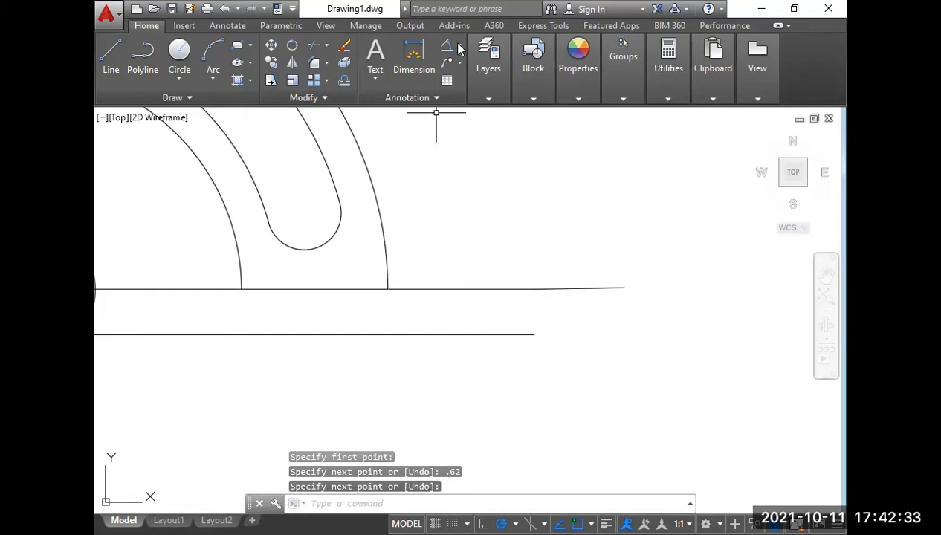
Add a horizontal linear dimension above the 1° angled line at the bar's right end.
{"action": "left_click", "coordinate": [467, 65]}
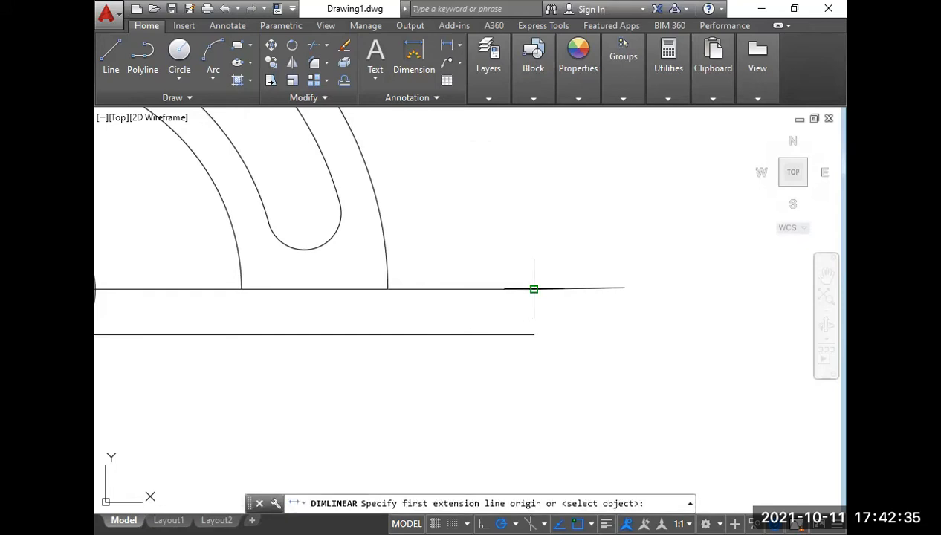
{"action": "left_click", "coordinate": [534, 288]}
{"action": "left_click", "coordinate": [624, 287]}
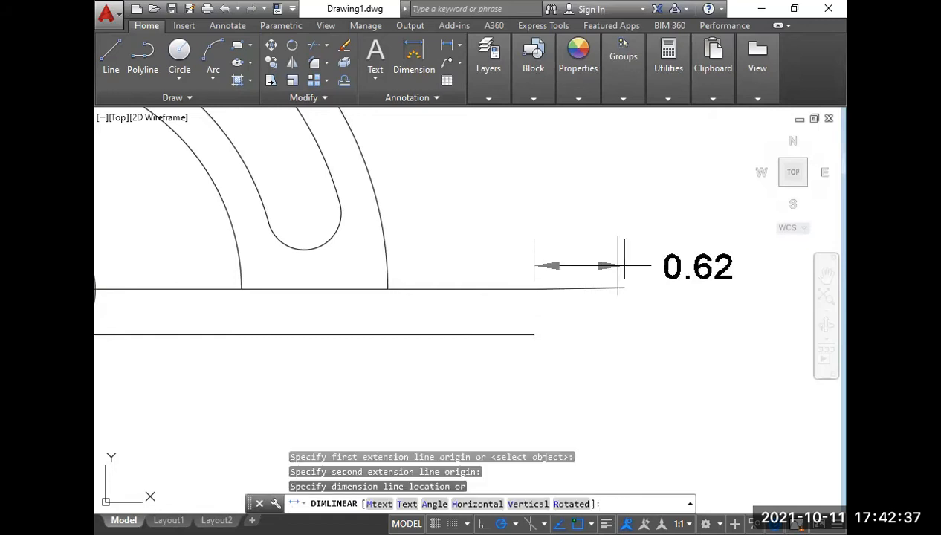
{"action": "left_click", "coordinate": [594, 265]}
Copy the angled end line from the bar's upper line onto the right end of its lower line.
{"action": "left_click", "coordinate": [594, 288]}
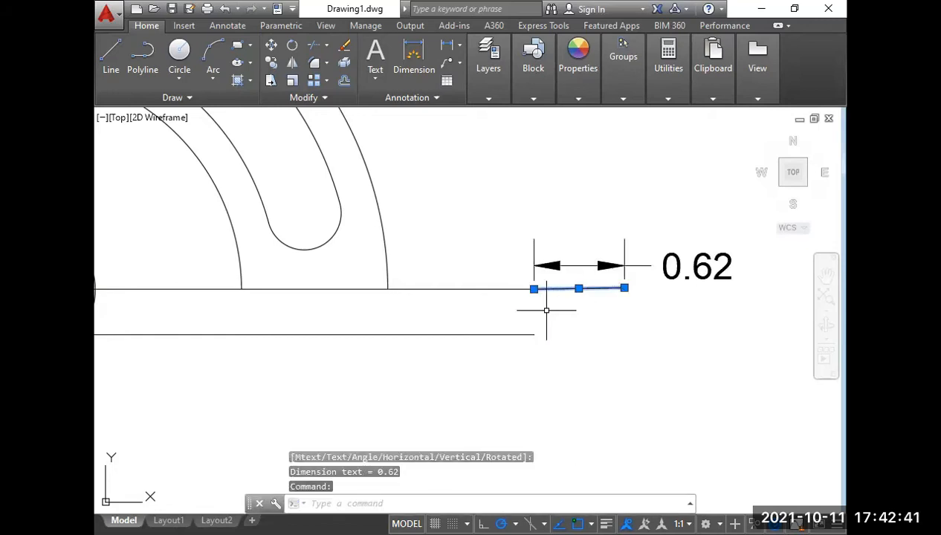
{"action": "type", "text": "co"}
{"action": "key", "text": "Return"}
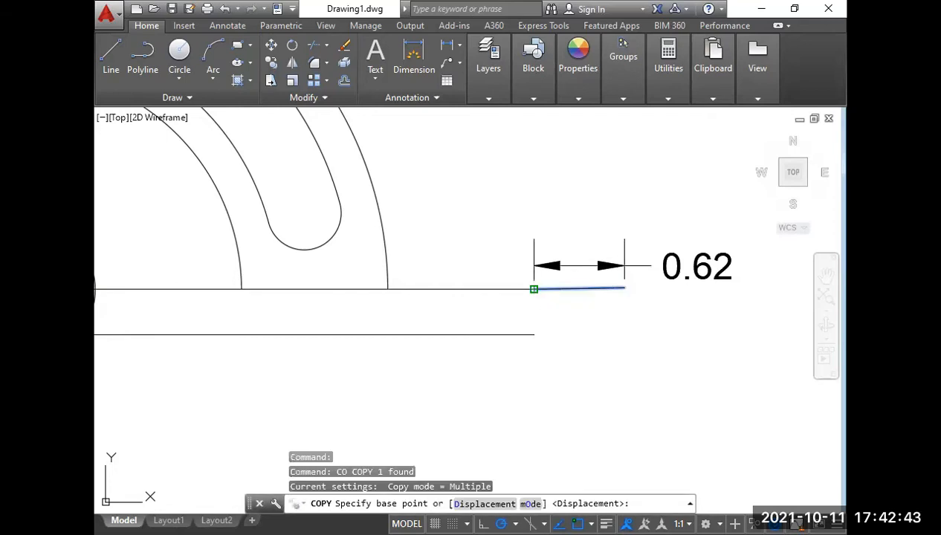
{"action": "left_click", "coordinate": [533, 289]}
{"action": "left_click", "coordinate": [533, 335]}
{"action": "right_click", "coordinate": [533, 336]}
{"action": "left_click", "coordinate": [568, 148]}
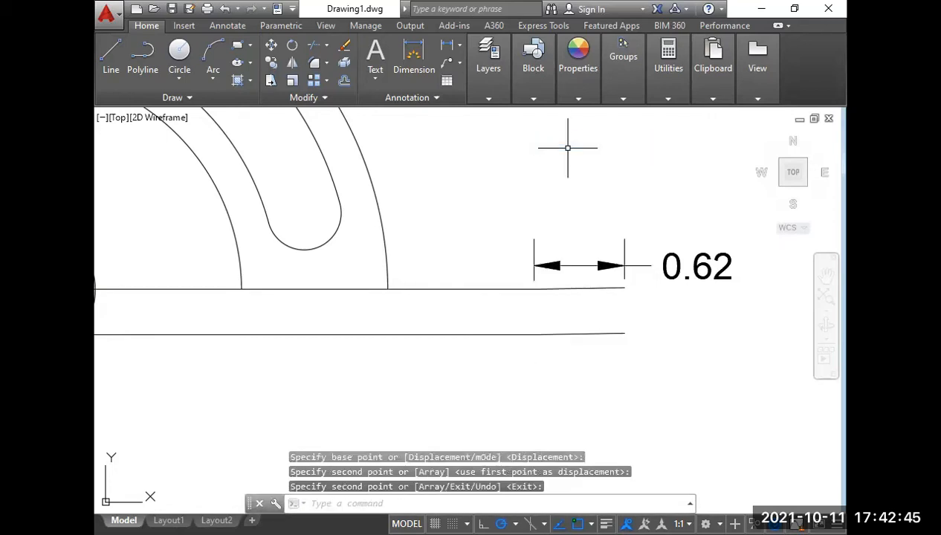
Draw a vertical line between the right ends of the two angled lines to close the bar.
{"action": "type", "text": "l"}
{"action": "key", "text": "Return"}
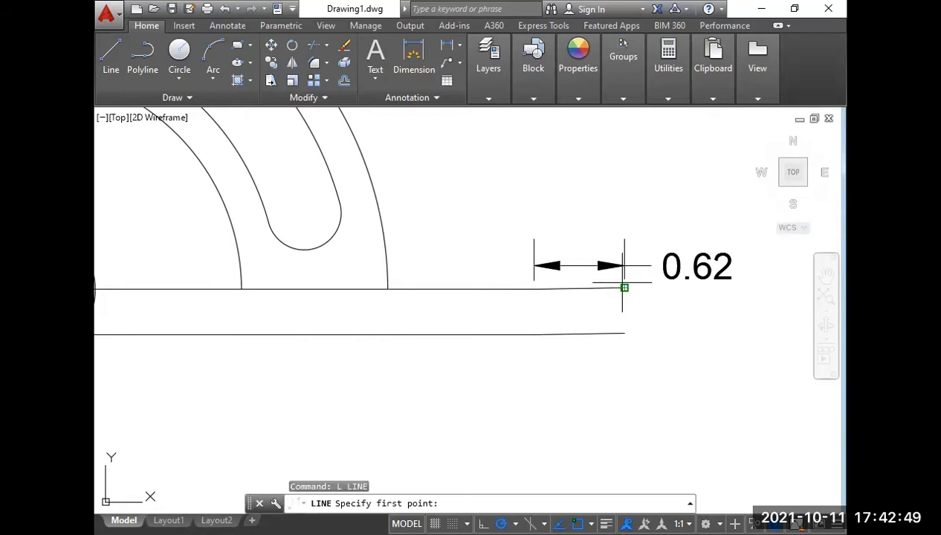
{"action": "left_click", "coordinate": [623, 284]}
{"action": "left_click", "coordinate": [625, 333]}
{"action": "key", "text": "Return"}
{"action": "scroll", "coordinate": [641, 339], "scroll_direction": "down", "scroll_amount": 4}
{"action": "middle_click_drag", "start_coordinate": [566, 269], "coordinate": [570, 282]}
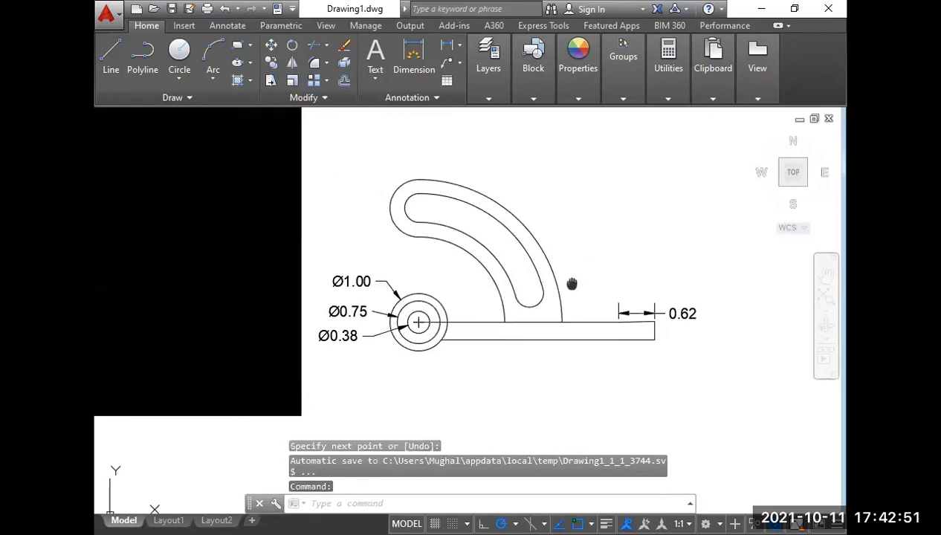
Check the boss and top view in the Week-12 reference and draw vertical projection lines up from the slot's upper arc centre and the angled line's start.
{"action": "scroll", "coordinate": [571, 280], "scroll_direction": "down", "scroll_amount": 2}
{"action": "scroll", "coordinate": [215, 308], "scroll_direction": "up", "scroll_amount": 6}
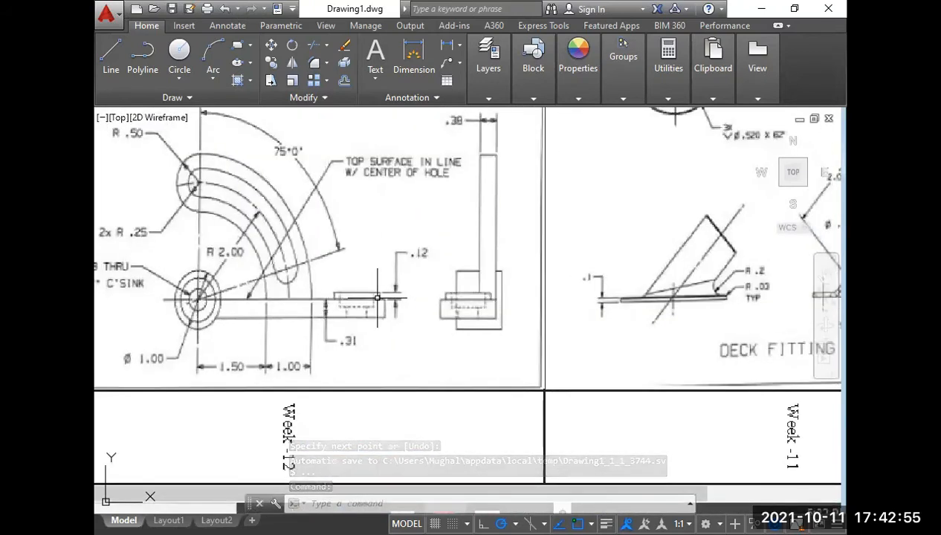
{"action": "scroll", "coordinate": [355, 303], "scroll_direction": "up", "scroll_amount": 2}
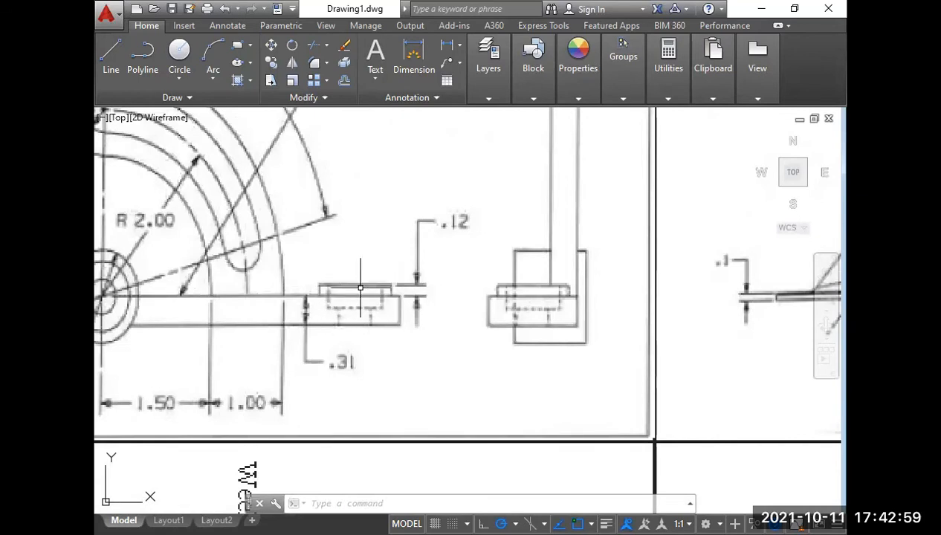
{"action": "scroll", "coordinate": [357, 268], "scroll_direction": "down", "scroll_amount": 4}
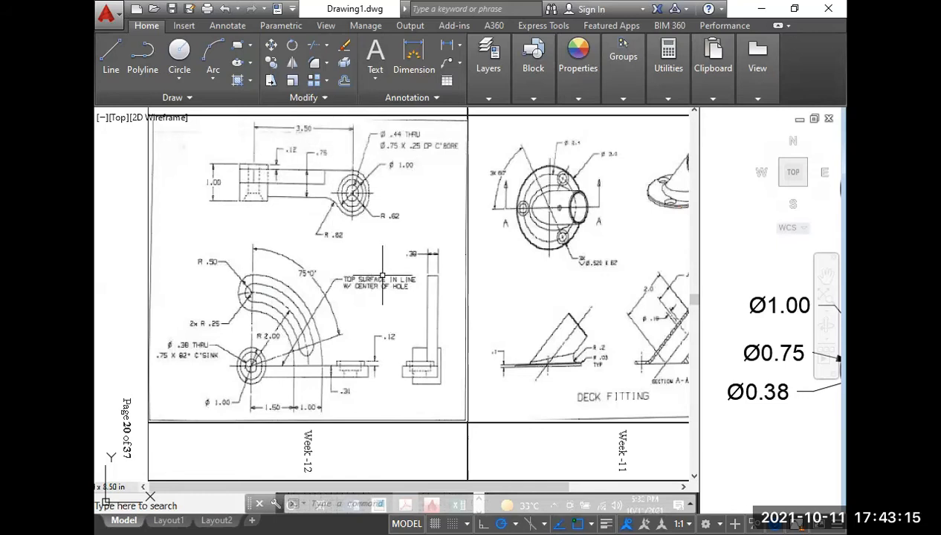
{"action": "middle_click_drag", "start_coordinate": [373, 277], "coordinate": [255, 262]}
{"action": "scroll", "coordinate": [255, 263], "scroll_direction": "down", "scroll_amount": 4}
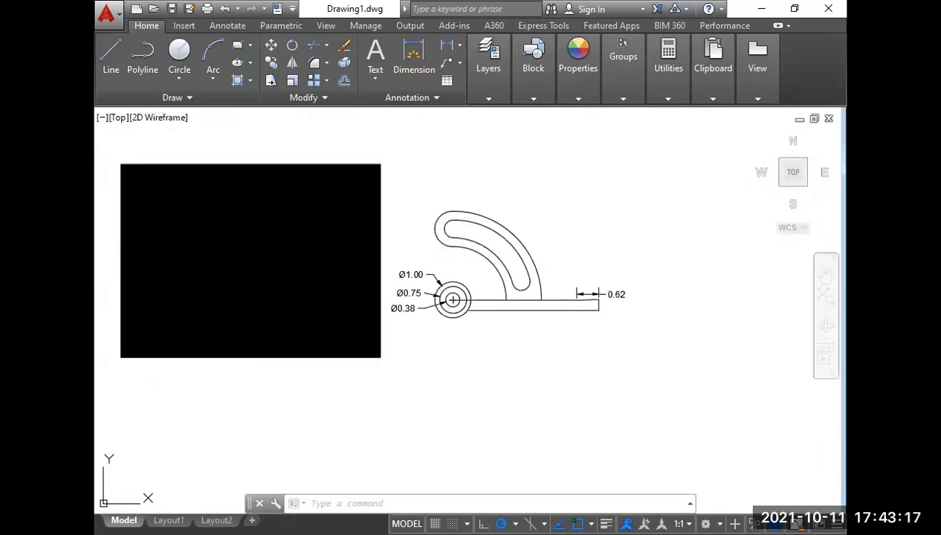
{"action": "type", "text": "l"}
{"action": "key", "text": "Return"}
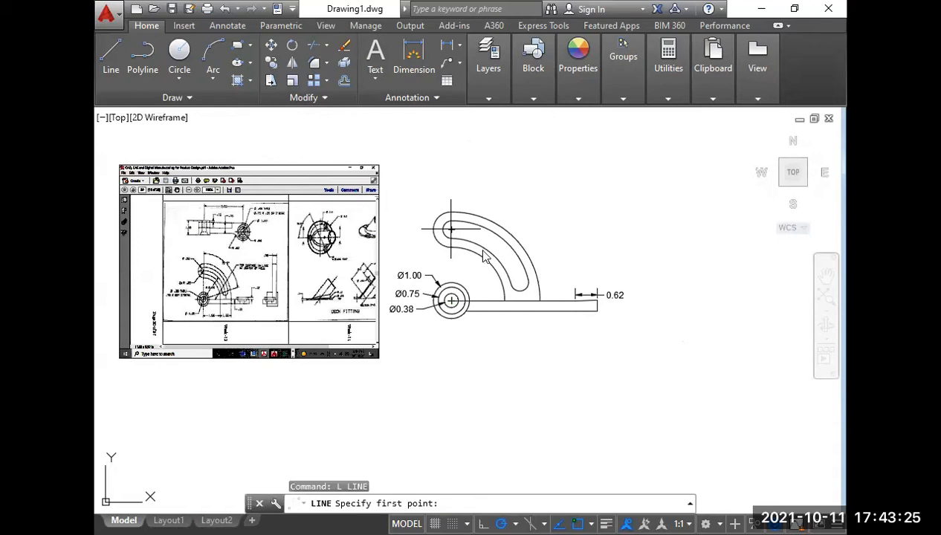
{"action": "middle_click_drag", "start_coordinate": [450, 229], "coordinate": [450, 375]}
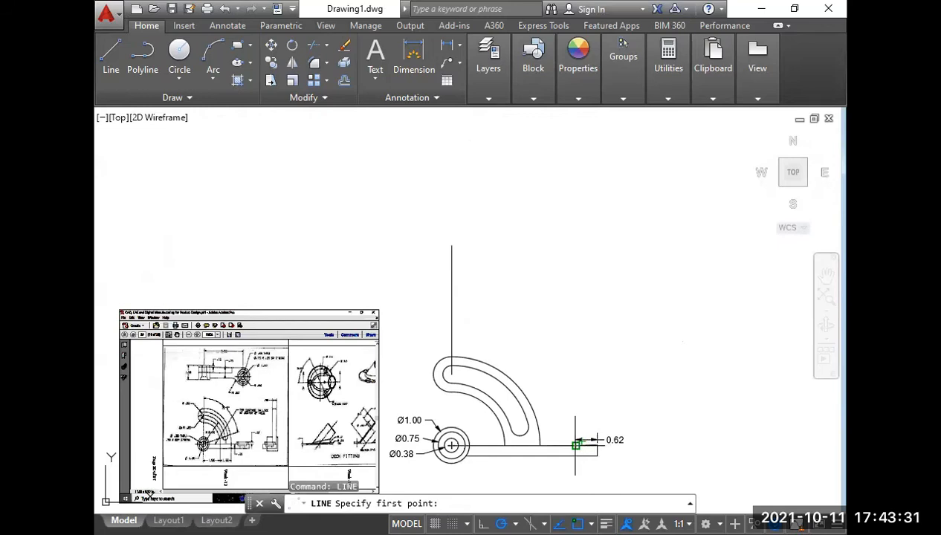
{"action": "left_click", "coordinate": [575, 444]}
{"action": "left_click", "coordinate": [575, 241]}
{"action": "key", "text": "Return"}
Draw a horizontal line across the two projection lines above the slotted arm and trim all overhanging ends at the corners.
{"action": "type", "text": "l"}
{"action": "key", "text": "Return"}
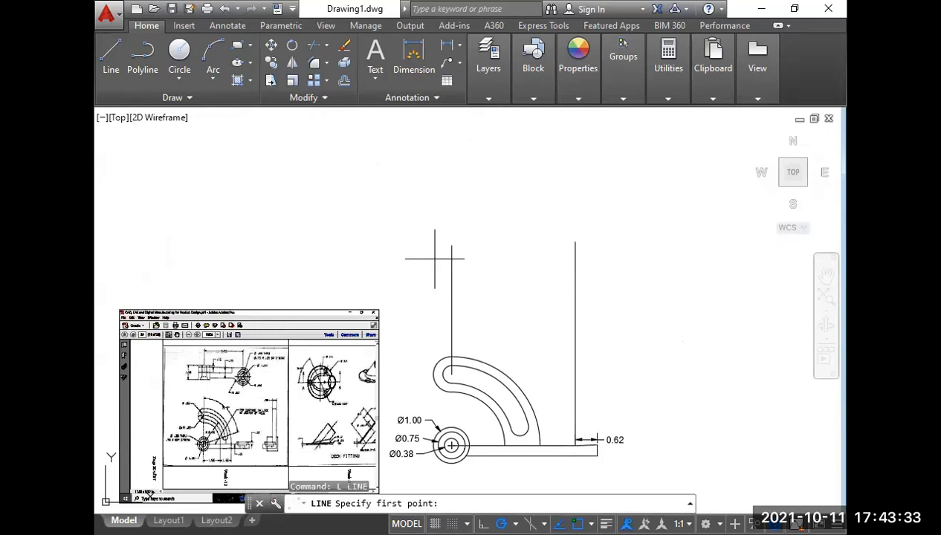
{"action": "left_click", "coordinate": [435, 259]}
{"action": "left_click", "coordinate": [592, 261]}
{"action": "key", "text": "Return"}
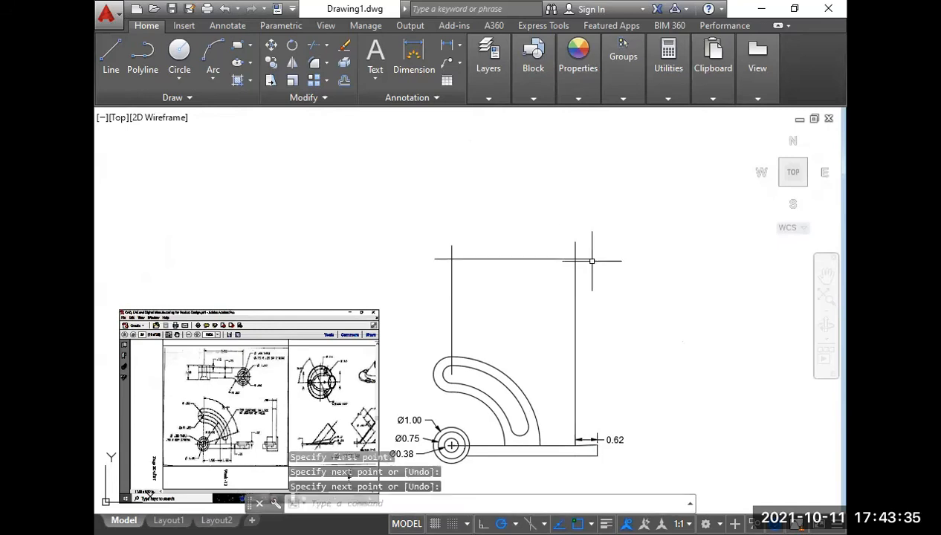
{"action": "type", "text": "tr"}
{"action": "key", "text": "Return"}
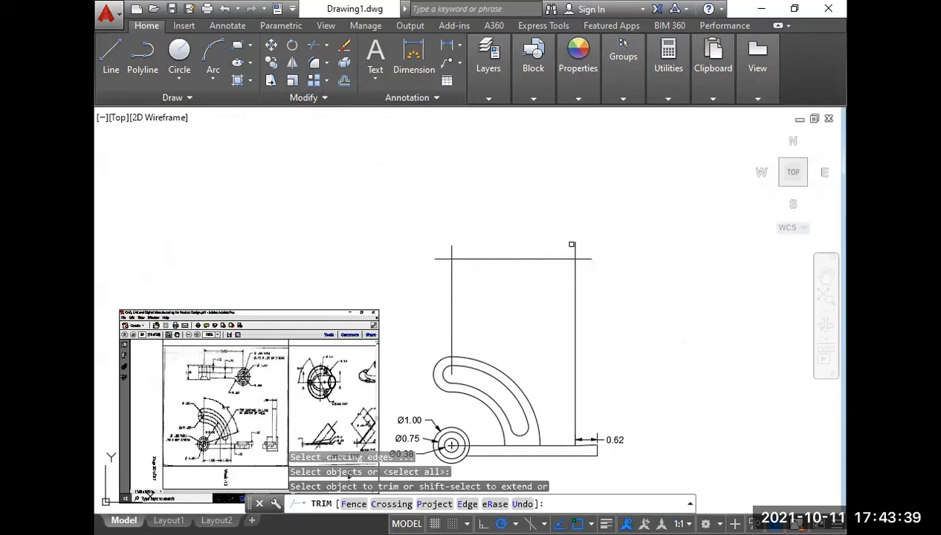
{"action": "left_click", "coordinate": [572, 244]}
{"action": "left_click", "coordinate": [585, 264]}
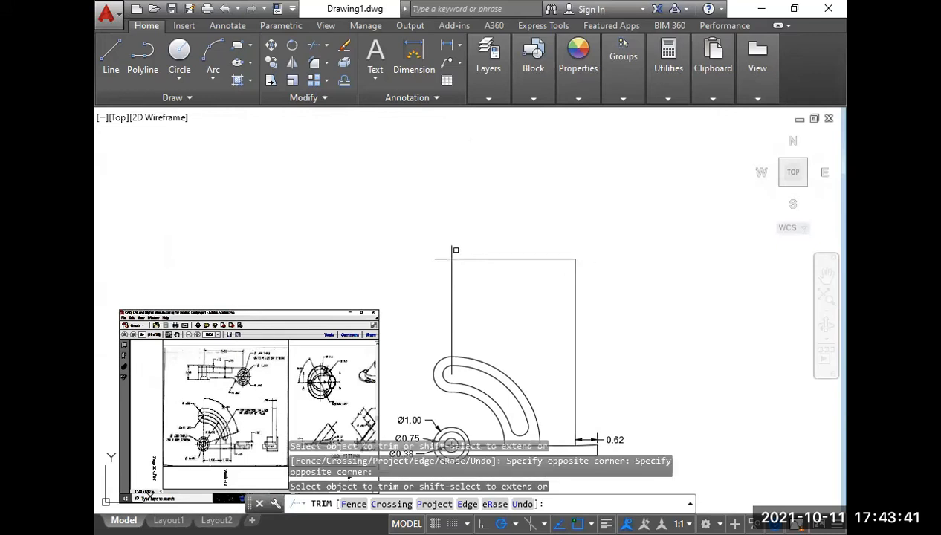
{"action": "key", "text": "Return"}
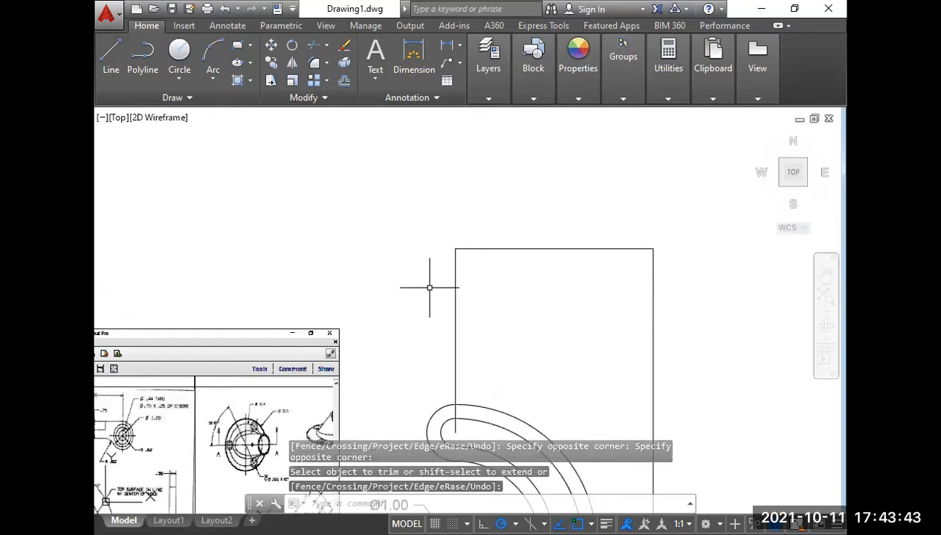
Dimension the horizontal distance between the two projection lines and check the top view in the Week-12 reference.
{"action": "scroll", "coordinate": [430, 288], "scroll_direction": "up", "scroll_amount": 2}
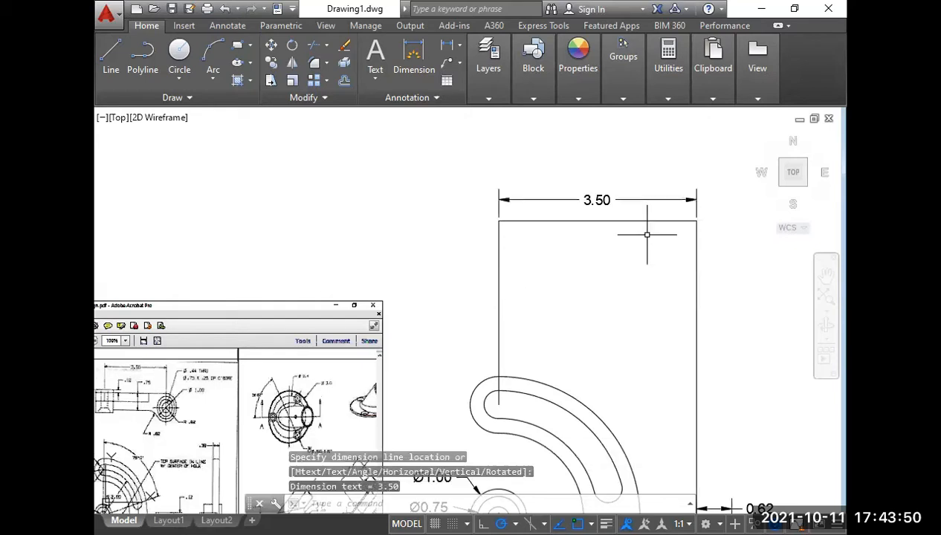
{"action": "scroll", "coordinate": [594, 223], "scroll_direction": "down", "scroll_amount": 5}
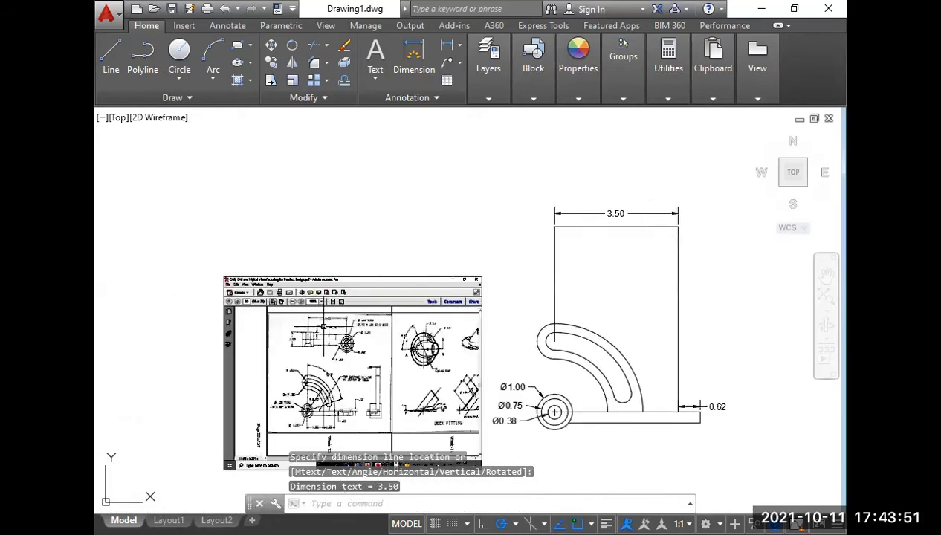
{"action": "scroll", "coordinate": [326, 307], "scroll_direction": "up", "scroll_amount": 6}
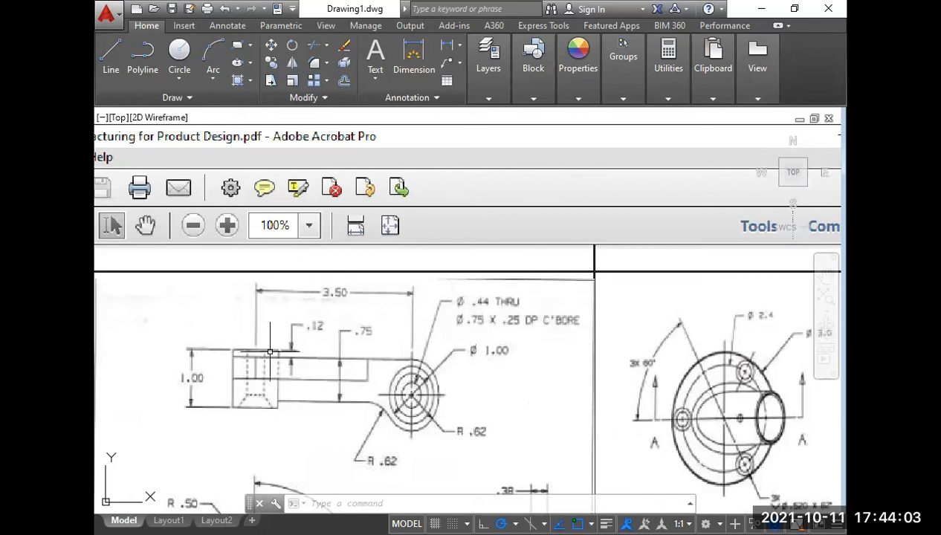
{"action": "scroll", "coordinate": [271, 379], "scroll_direction": "down", "scroll_amount": 3}
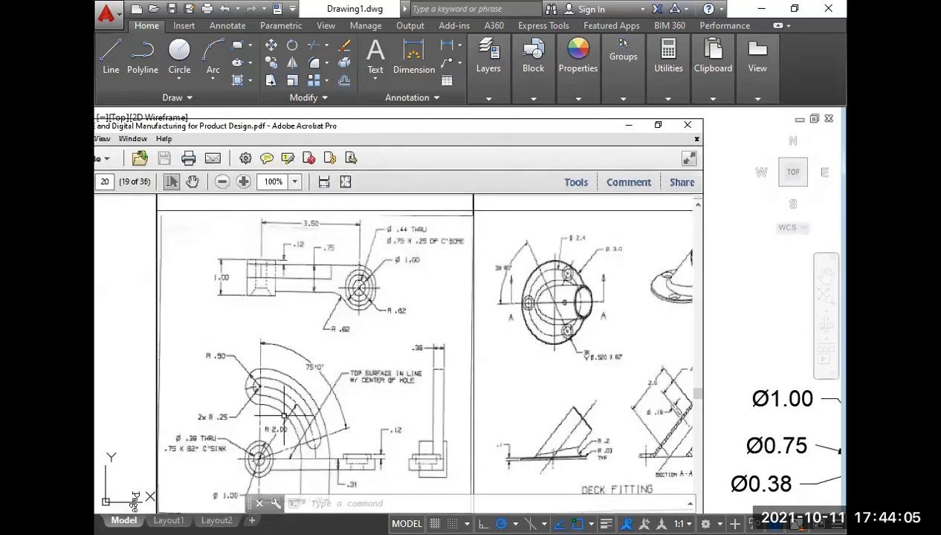
{"action": "middle_click_drag", "start_coordinate": [275, 440], "coordinate": [245, 397]}
{"action": "scroll", "coordinate": [244, 395], "scroll_direction": "down", "scroll_amount": 4}
{"action": "middle_click_drag", "start_coordinate": [464, 394], "coordinate": [443, 395]}
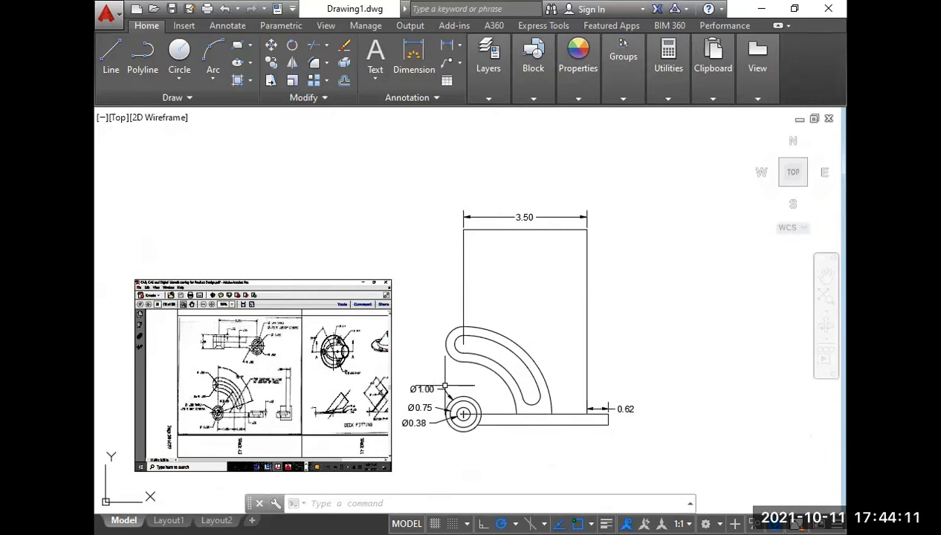
Draw vertical projection lines upward from the right and left quadrants of the Ø1.00 circle, past the horizontal line.
{"action": "type", "text": "l"}
{"action": "key", "text": "Return"}
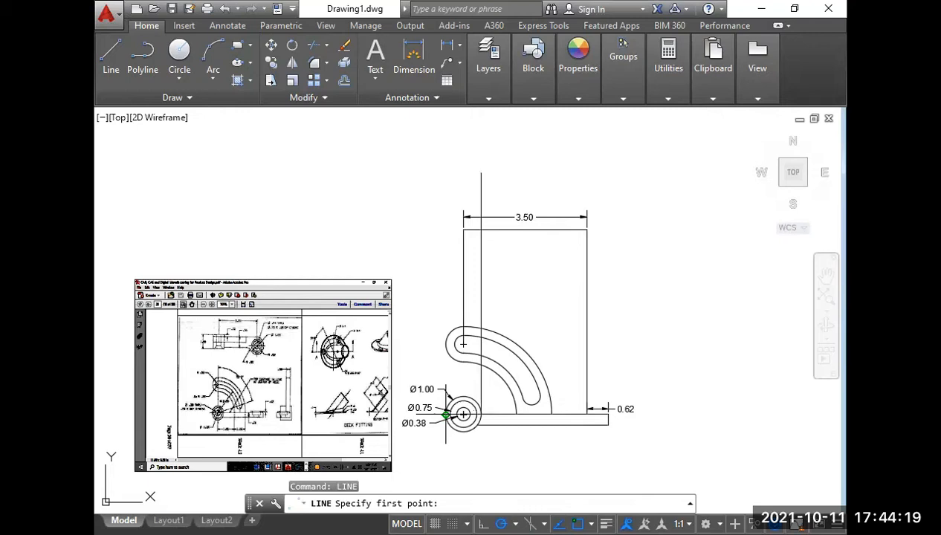
{"action": "left_click", "coordinate": [445, 414]}
{"action": "left_click", "coordinate": [445, 180]}
{"action": "right_click", "coordinate": [445, 180]}
{"action": "left_click", "coordinate": [458, 191]}
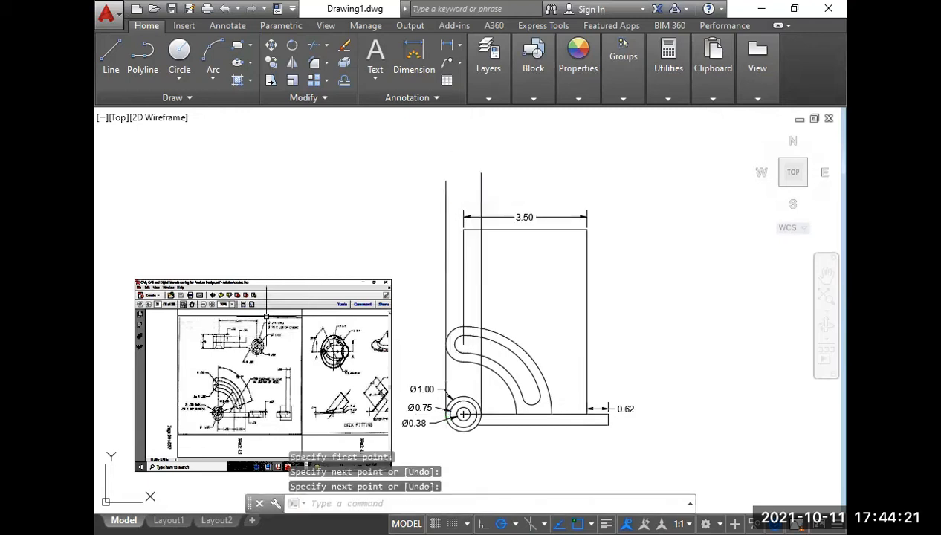
Check the hub in the reference's top view and draw a horizontal line from the upper-left corner to the left projection line.
{"action": "scroll", "coordinate": [210, 342], "scroll_direction": "up", "scroll_amount": 4}
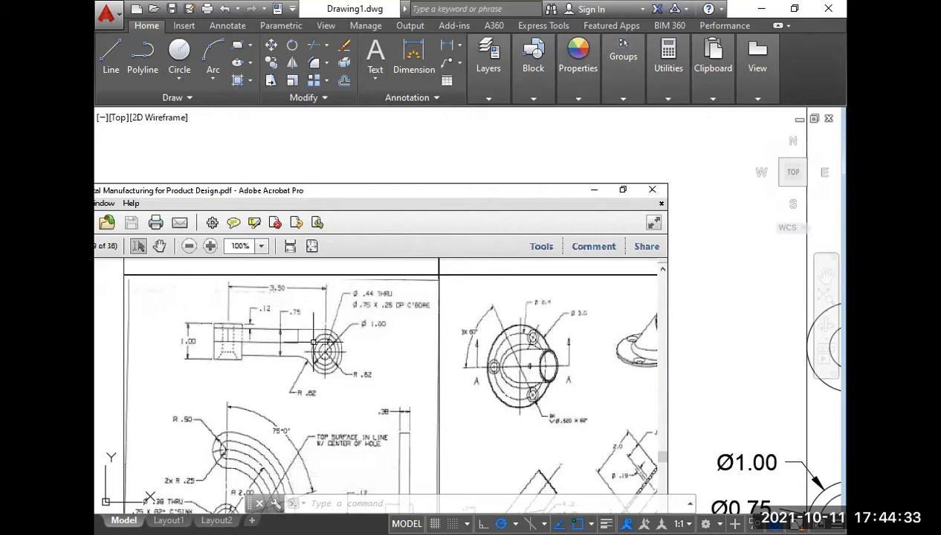
{"action": "middle_click_drag", "start_coordinate": [401, 356], "coordinate": [433, 326]}
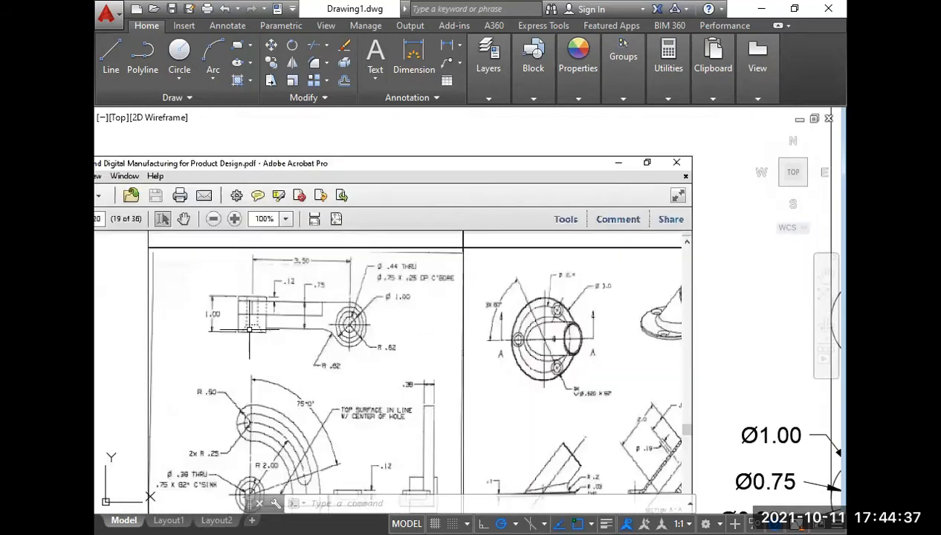
{"action": "scroll", "coordinate": [219, 328], "scroll_direction": "up", "scroll_amount": 2}
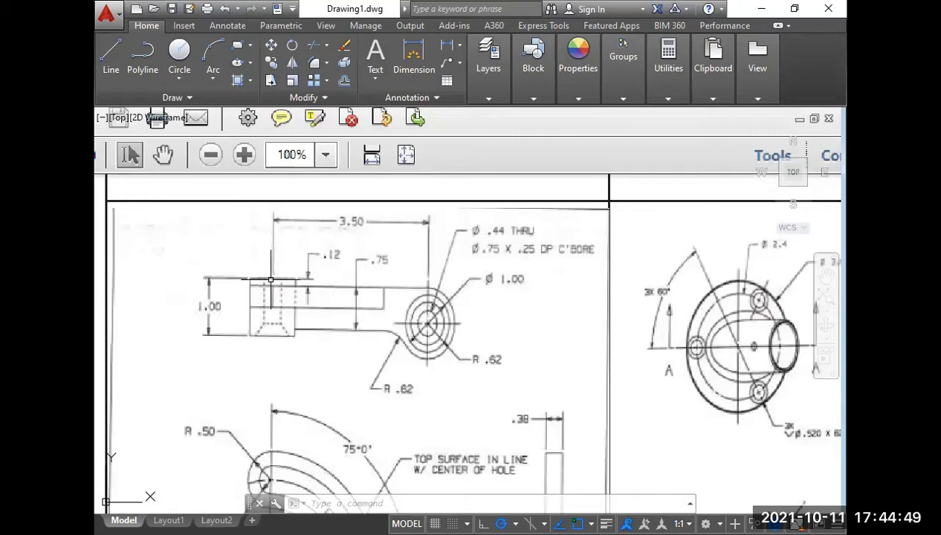
{"action": "scroll", "coordinate": [270, 279], "scroll_direction": "down", "scroll_amount": 5}
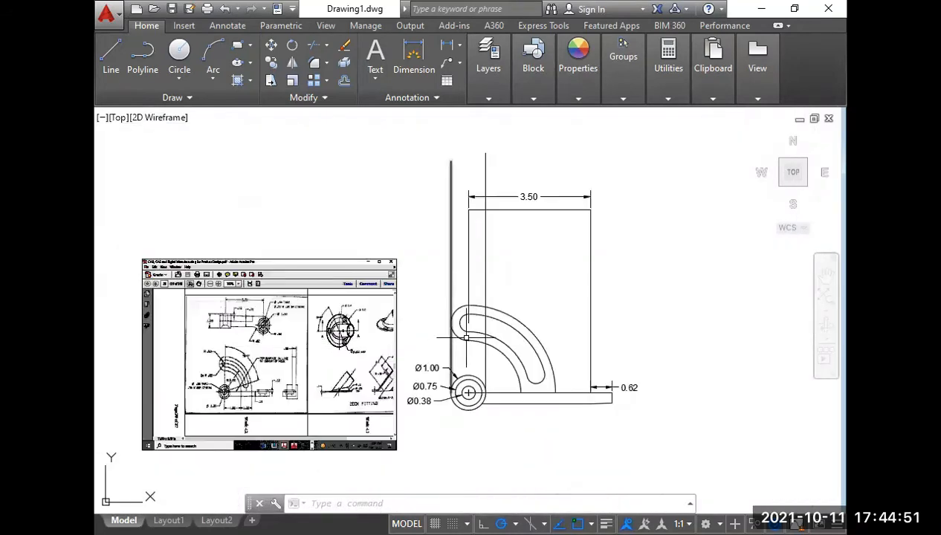
{"action": "scroll", "coordinate": [466, 212], "scroll_direction": "up", "scroll_amount": 4}
{"action": "scroll", "coordinate": [468, 223], "scroll_direction": "down", "scroll_amount": 2}
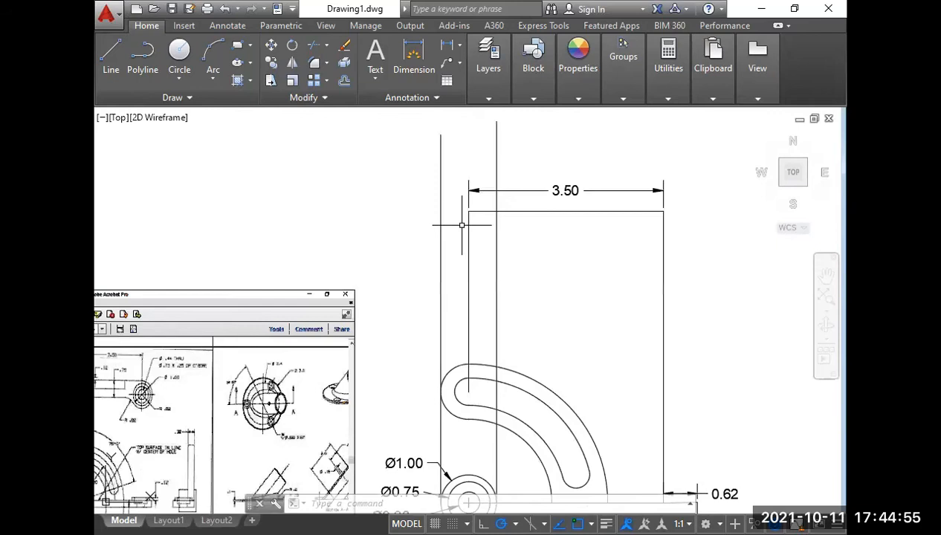
{"action": "type", "text": "l"}
{"action": "key", "text": "Return"}
{"action": "left_click", "coordinate": [468, 211]}
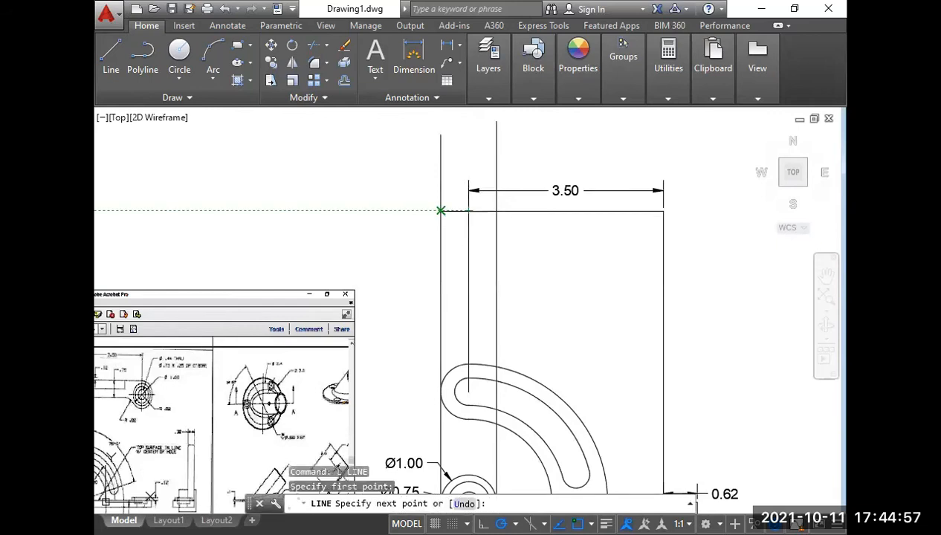
{"action": "left_click", "coordinate": [440, 211]}
{"action": "key", "text": "Return"}
Examine the hub, arm width and round boss dimensions in the top view of the Week-12 reference.
{"action": "middle_click_drag", "start_coordinate": [388, 226], "coordinate": [521, 234]}
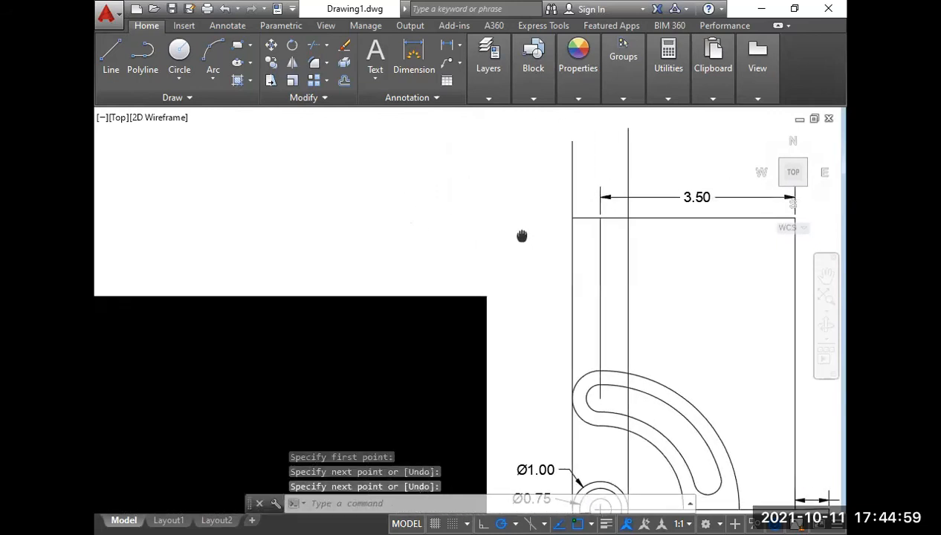
{"action": "middle_click_drag", "start_coordinate": [380, 269], "coordinate": [489, 239]}
{"action": "scroll", "coordinate": [301, 348], "scroll_direction": "up", "scroll_amount": 4}
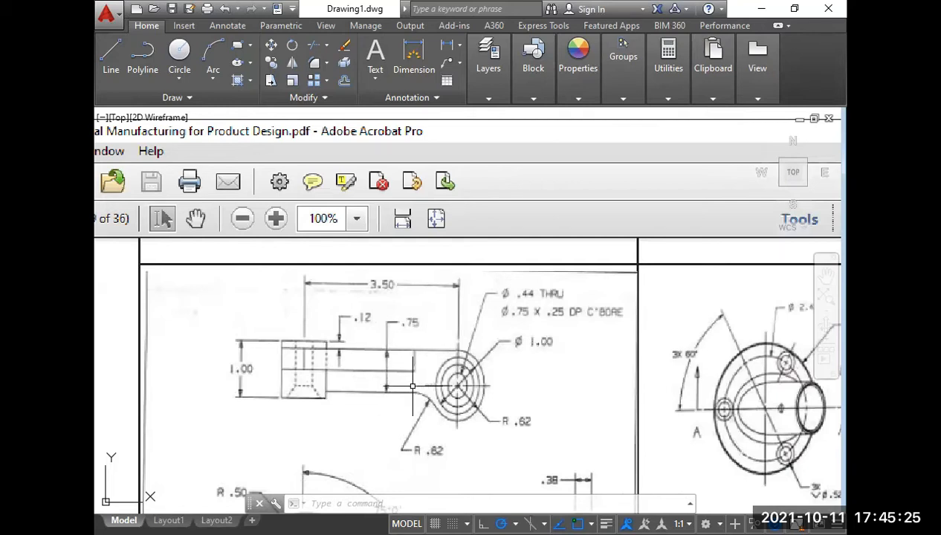
{"action": "scroll", "coordinate": [412, 385], "scroll_direction": "down", "scroll_amount": 2}
{"action": "middle_click_drag", "start_coordinate": [457, 405], "coordinate": [367, 329]}
{"action": "mouse_move", "coordinate": [756, 383]}
{"action": "middle_mouse_down"}
{"action": "mouse_move", "coordinate": [598, 350]}
{"action": "mouse_move", "coordinate": [434, 362]}
{"action": "middle_mouse_up"}
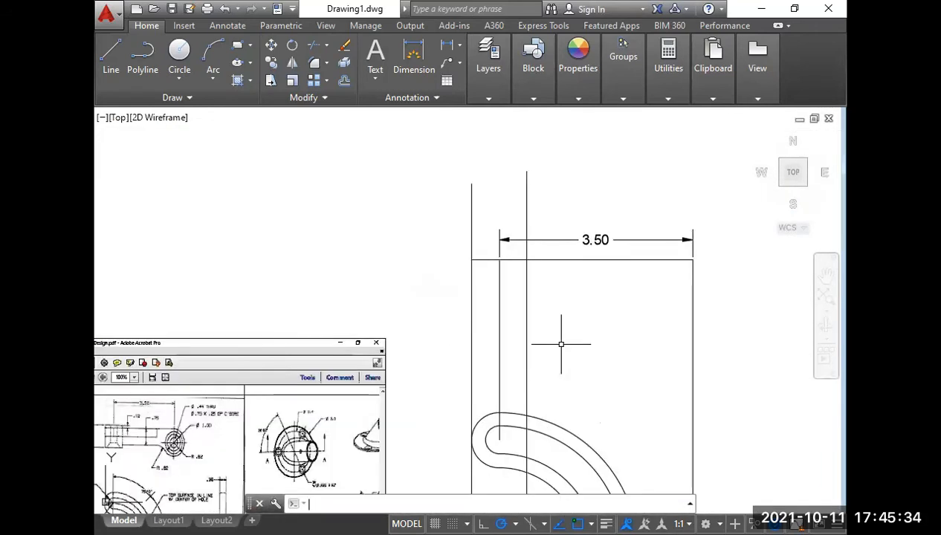
Calculate half of the arm width, .75/2, with the calculator and close it.
{"action": "key", "text": "Escape"}
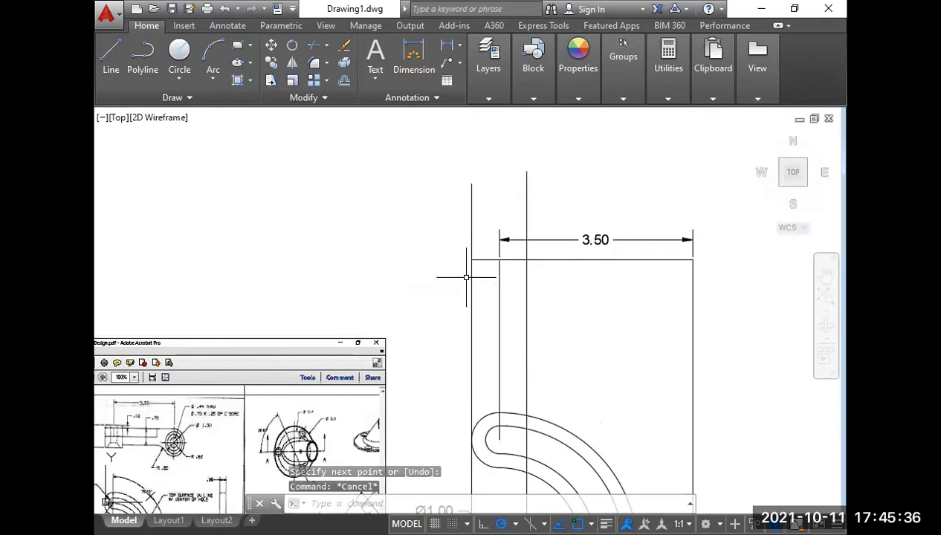
{"action": "type", "text": "ca"}
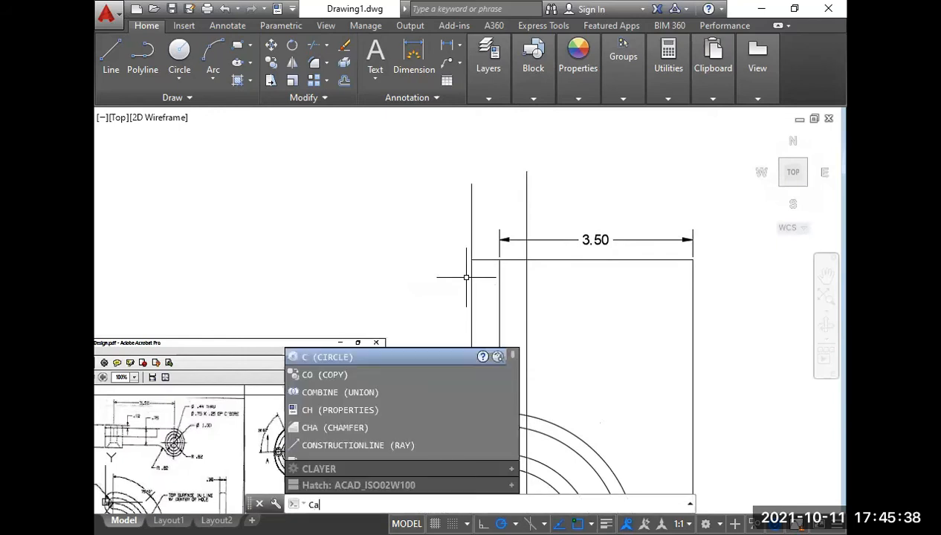
{"action": "type", "text": "l"}
{"action": "left_click", "coordinate": [339, 388]}
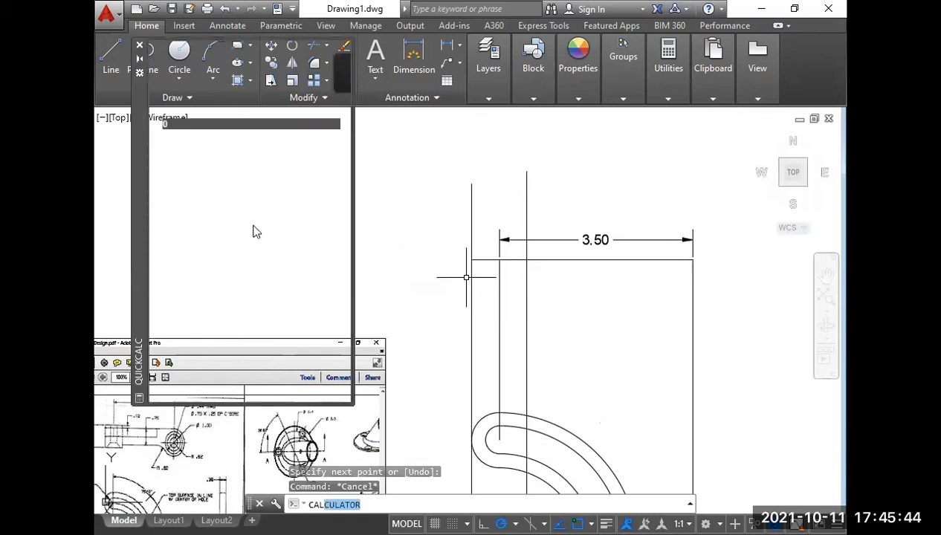
{"action": "left_click", "coordinate": [219, 270]}
{"action": "left_click", "coordinate": [183, 208]}
{"action": "left_click", "coordinate": [216, 228]}
{"action": "left_click", "coordinate": [282, 190]}
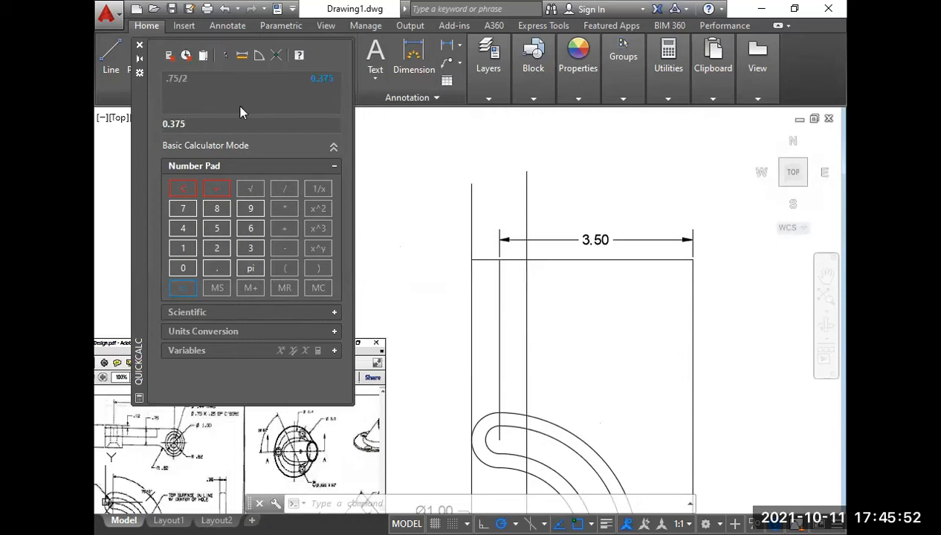
{"action": "left_click", "coordinate": [139, 45]}
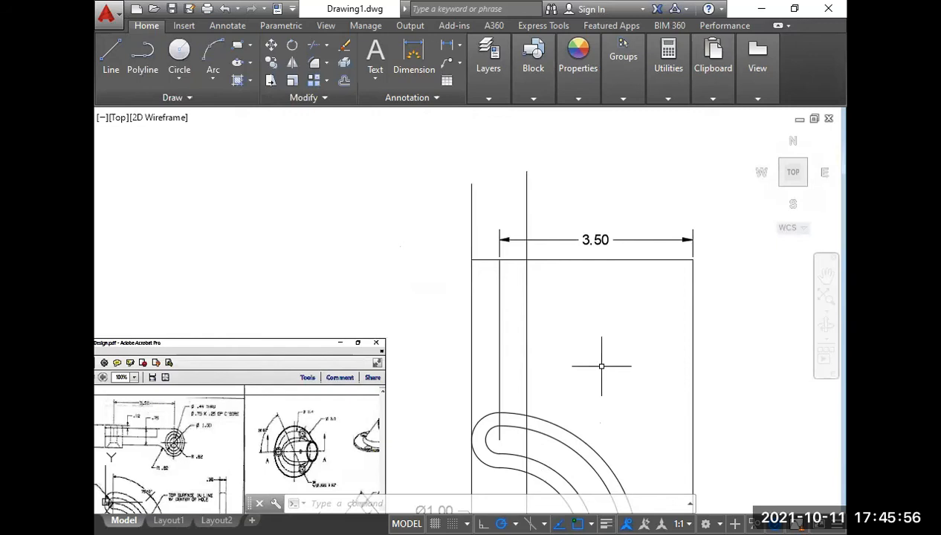
Offset the top view's horizontal centre line by .375 above and below, and delete the 3.50 dimension.
{"action": "type", "text": "o"}
{"action": "key", "text": "Return"}
{"action": "type", "text": "."}
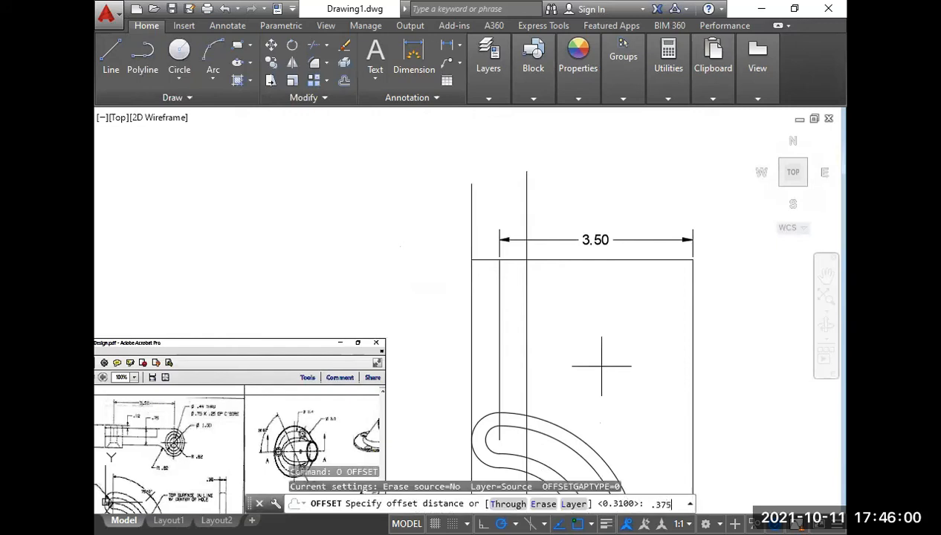
{"action": "key", "text": "Return"}
{"action": "left_click", "coordinate": [578, 260]}
{"action": "left_click", "coordinate": [579, 210]}
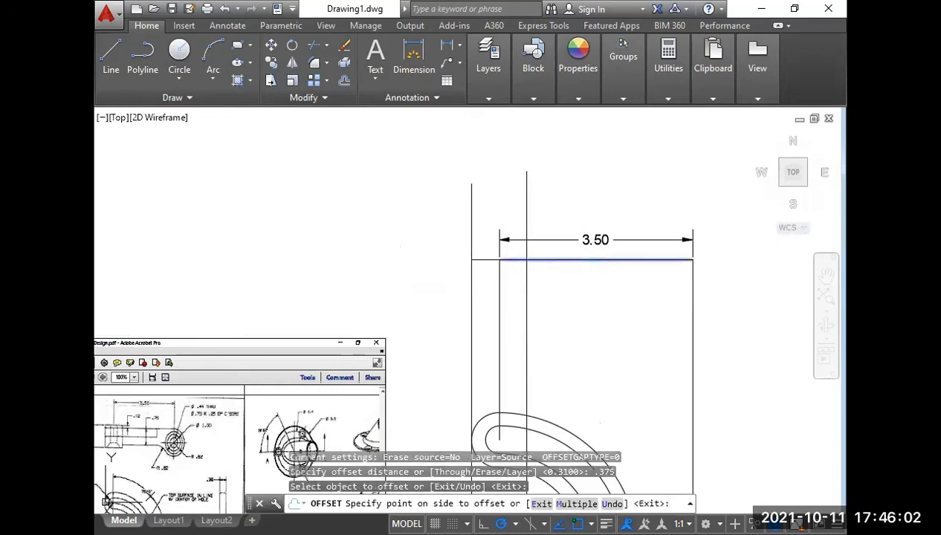
{"action": "left_click", "coordinate": [579, 239]}
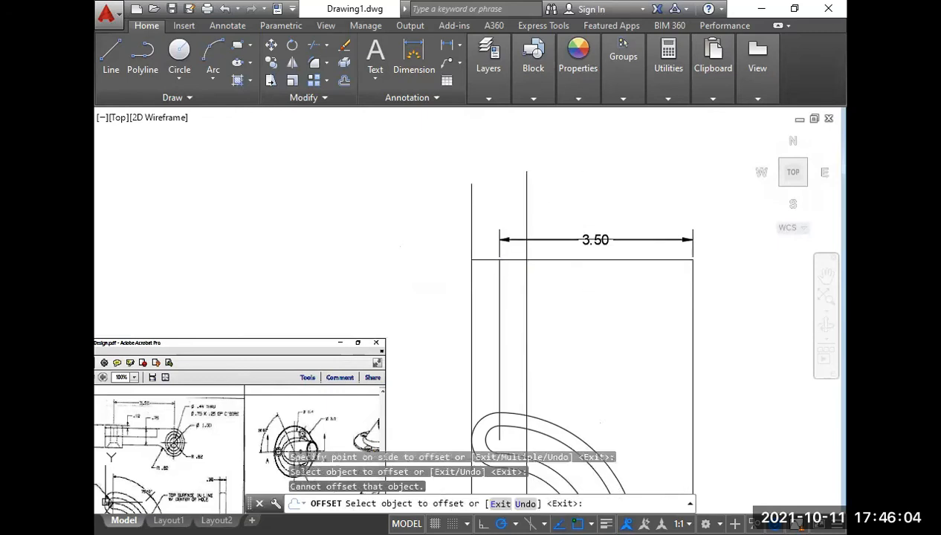
{"action": "left_click", "coordinate": [587, 260]}
{"action": "left_click", "coordinate": [589, 289]}
{"action": "key", "text": "Return"}
{"action": "left_click", "coordinate": [594, 240]}
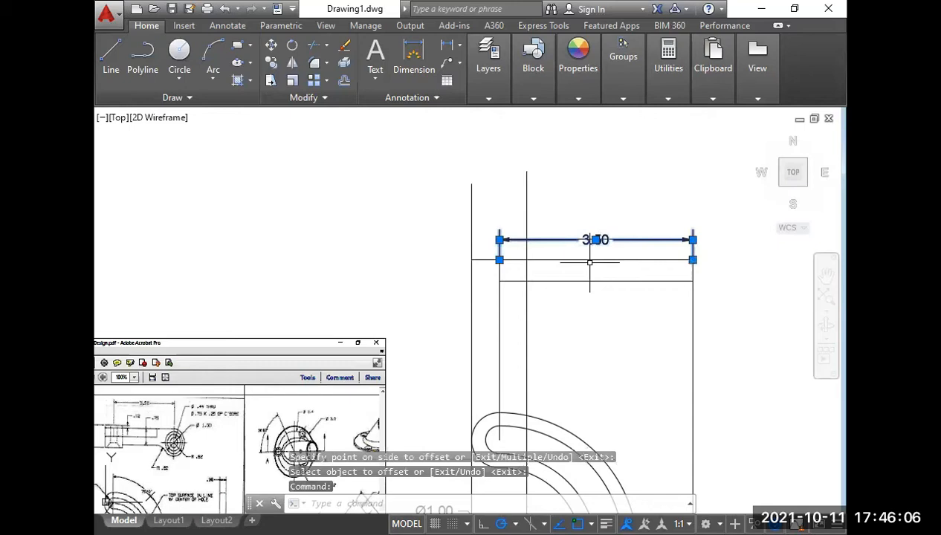
{"action": "key", "text": "Delete"}
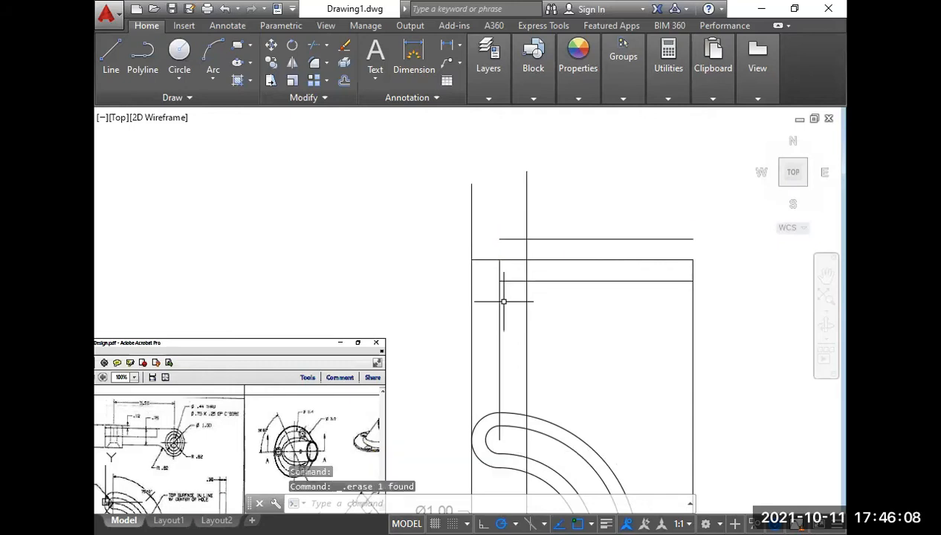
Extend the upper and lower offset lines to the left projection line.
{"action": "type", "text": "ex"}
{"action": "key", "text": "Return"}
{"action": "key", "text": "Return"}
{"action": "left_click", "coordinate": [508, 281]}
{"action": "left_click", "coordinate": [511, 281]}
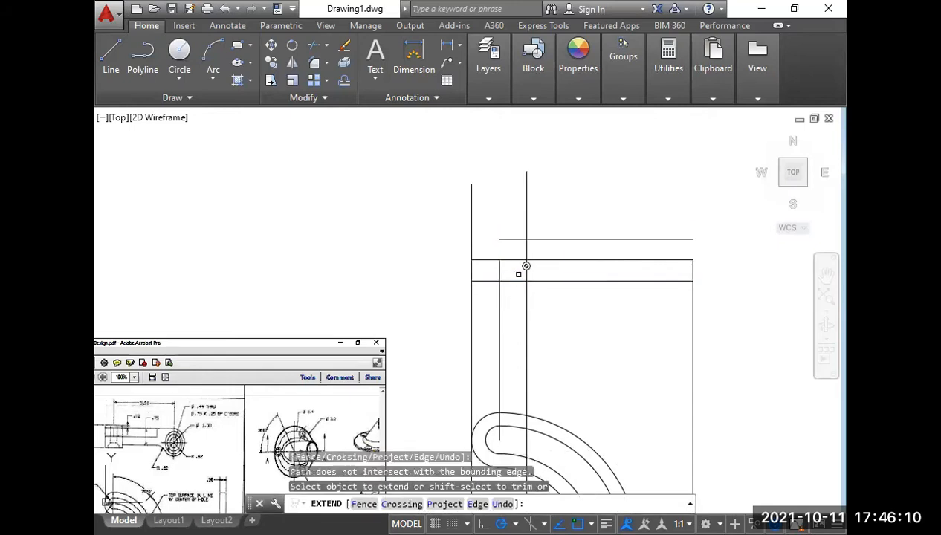
{"action": "left_click", "coordinate": [513, 239]}
{"action": "key", "text": "Return"}
Examine the .12 step between the hub and the arm in the reference's top view.
{"action": "middle_click_drag", "start_coordinate": [485, 251], "coordinate": [555, 266]}
{"action": "scroll", "coordinate": [554, 267], "scroll_direction": "down", "scroll_amount": 2}
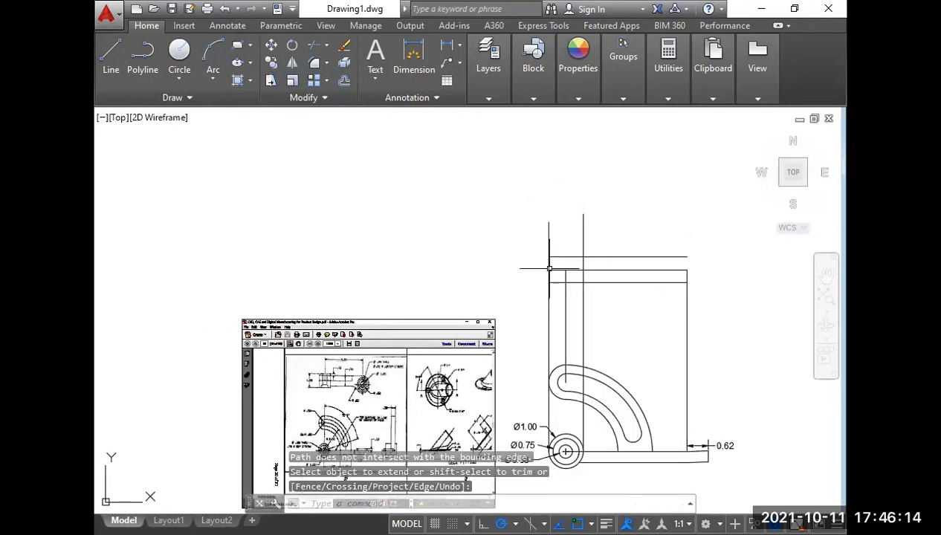
{"action": "middle_click_drag", "start_coordinate": [332, 402], "coordinate": [367, 353]}
{"action": "scroll", "coordinate": [364, 330], "scroll_direction": "up", "scroll_amount": 6}
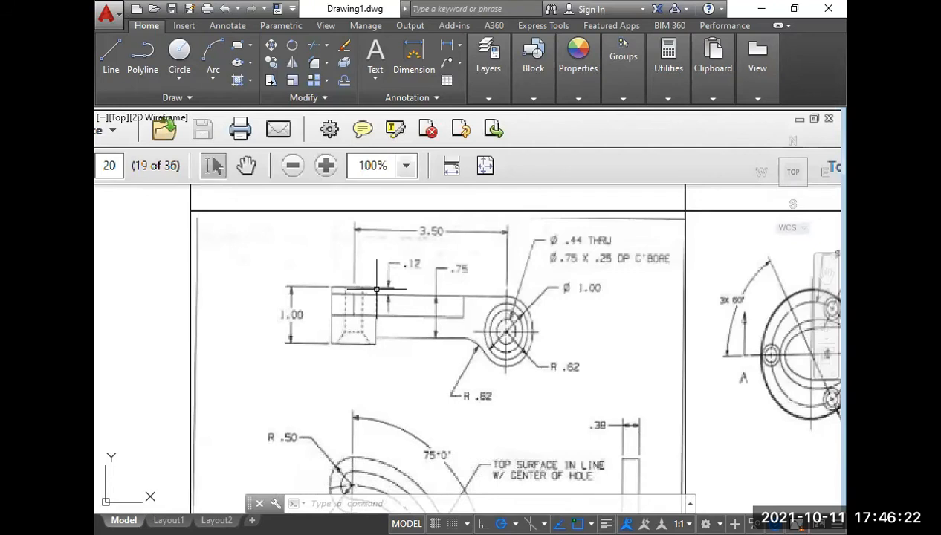
{"action": "scroll", "coordinate": [377, 289], "scroll_direction": "down", "scroll_amount": 2}
{"action": "middle_click_drag", "start_coordinate": [545, 312], "coordinate": [350, 327]}
{"action": "scroll", "coordinate": [352, 326], "scroll_direction": "down", "scroll_amount": 4}
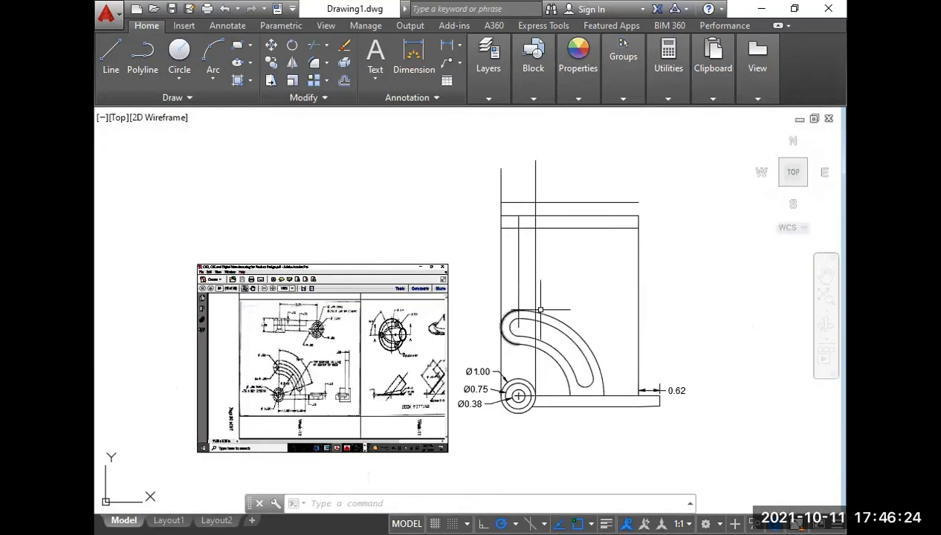
{"action": "middle_click_drag", "start_coordinate": [540, 310], "coordinate": [471, 319]}
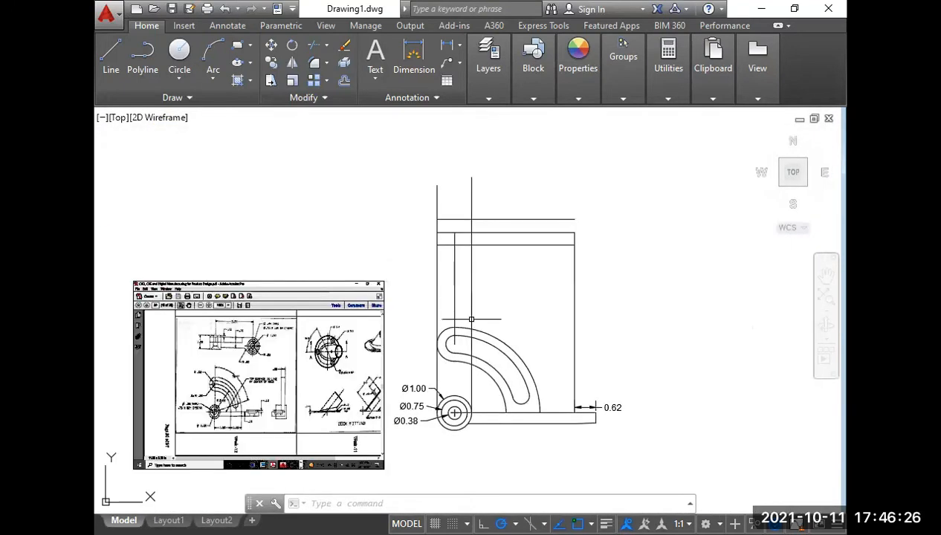
Offset the arm's upper edge line by .12 upward for the hub's upper edge.
{"action": "type", "text": "o"}
{"action": "key", "text": "Return"}
{"action": "type", "text": "."}
{"action": "scroll", "coordinate": [220, 337], "scroll_direction": "up", "scroll_amount": 6}
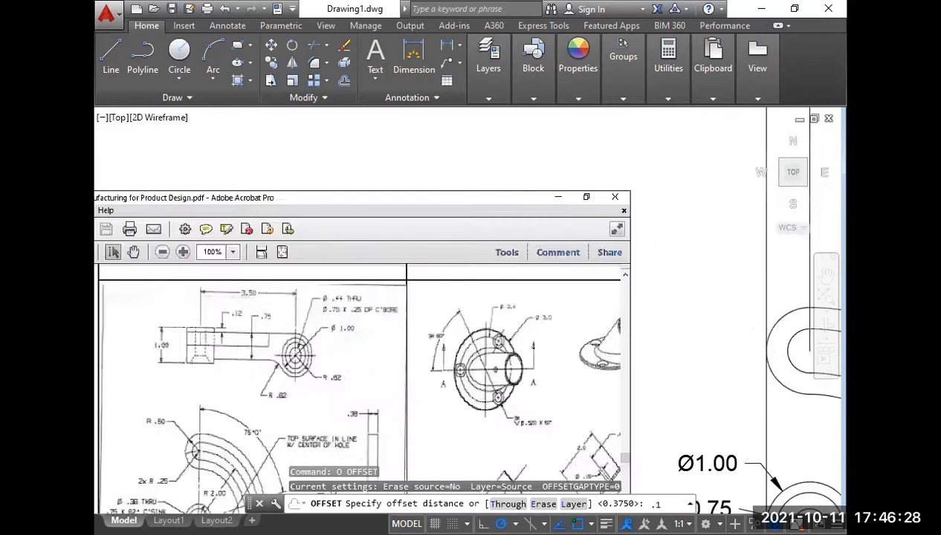
{"action": "scroll", "coordinate": [234, 325], "scroll_direction": "down", "scroll_amount": 4}
{"action": "scroll", "coordinate": [458, 276], "scroll_direction": "down", "scroll_amount": 2}
{"action": "middle_click_drag", "start_coordinate": [488, 265], "coordinate": [440, 286]}
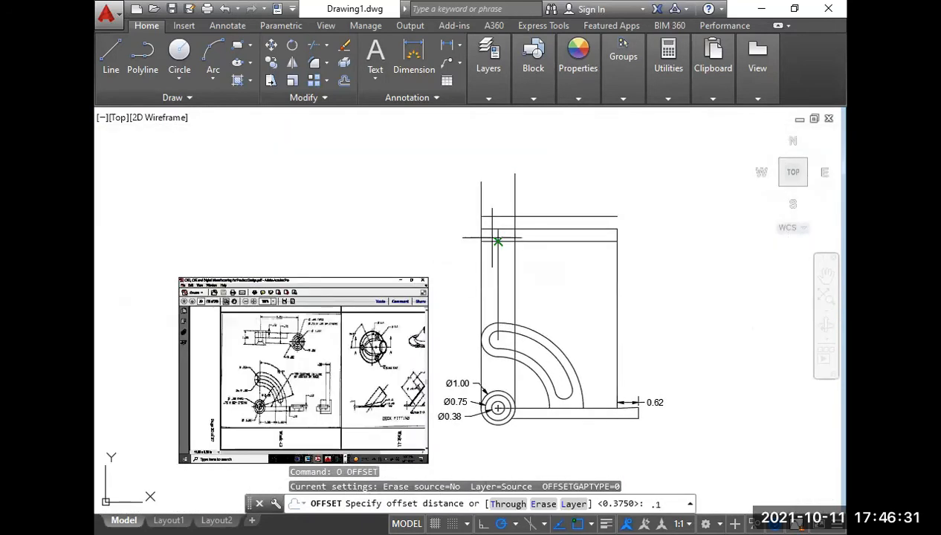
{"action": "type", "text": "2"}
{"action": "key", "text": "Return"}
{"action": "left_click", "coordinate": [549, 215]}
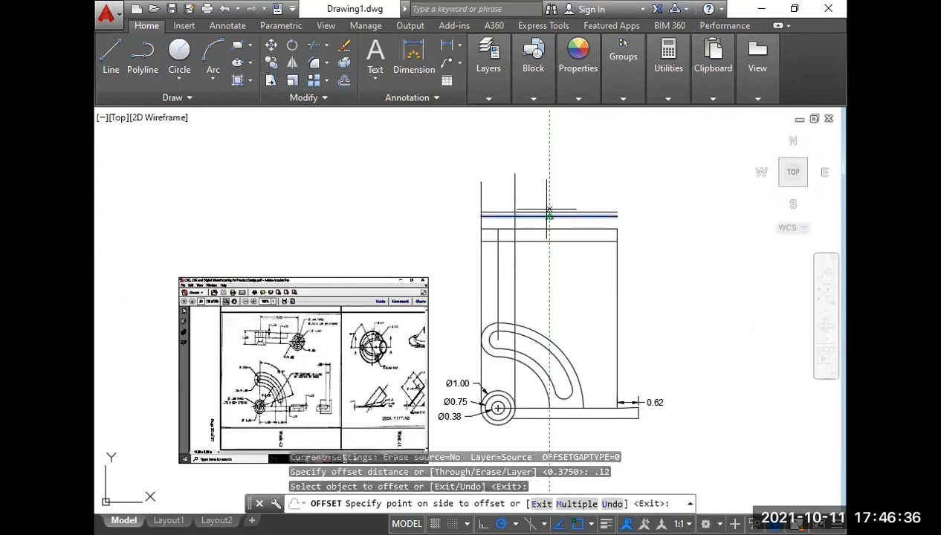
{"action": "left_click", "coordinate": [549, 215]}
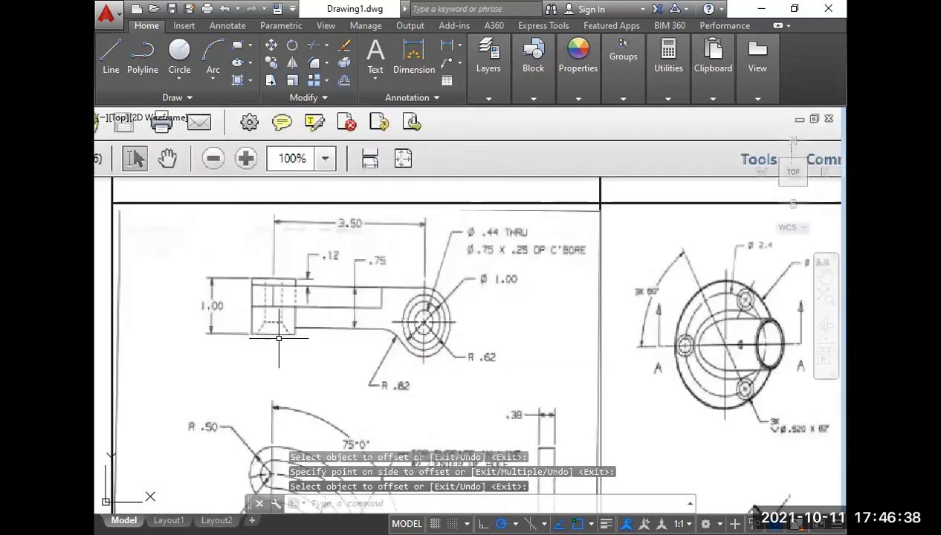
Trim the hub's upper edge line beyond the right projection line and both projection lines above that edge.
{"action": "middle_click_drag", "start_coordinate": [460, 286], "coordinate": [283, 335]}
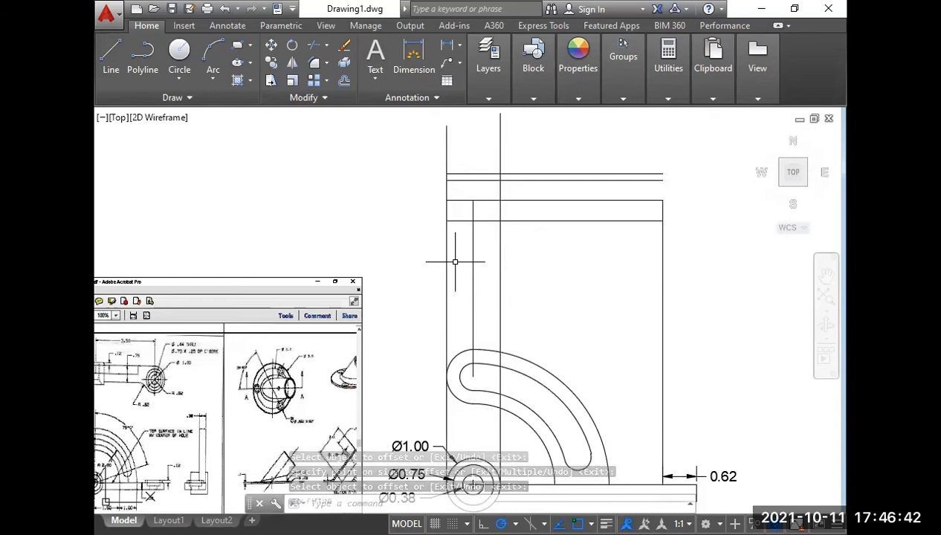
{"action": "type", "text": "tr"}
{"action": "key", "text": "Return"}
{"action": "key", "text": "Return"}
{"action": "left_click", "coordinate": [524, 173]}
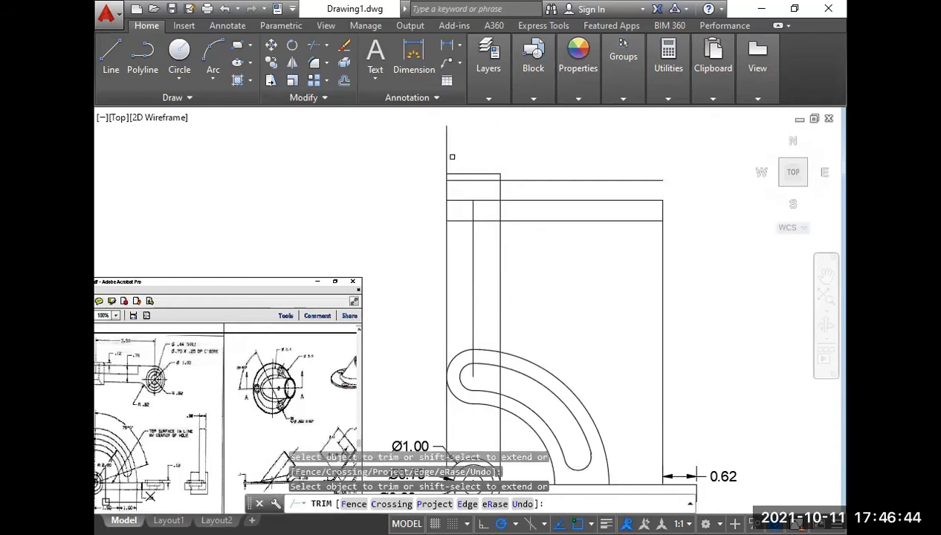
{"action": "key", "text": "Return"}
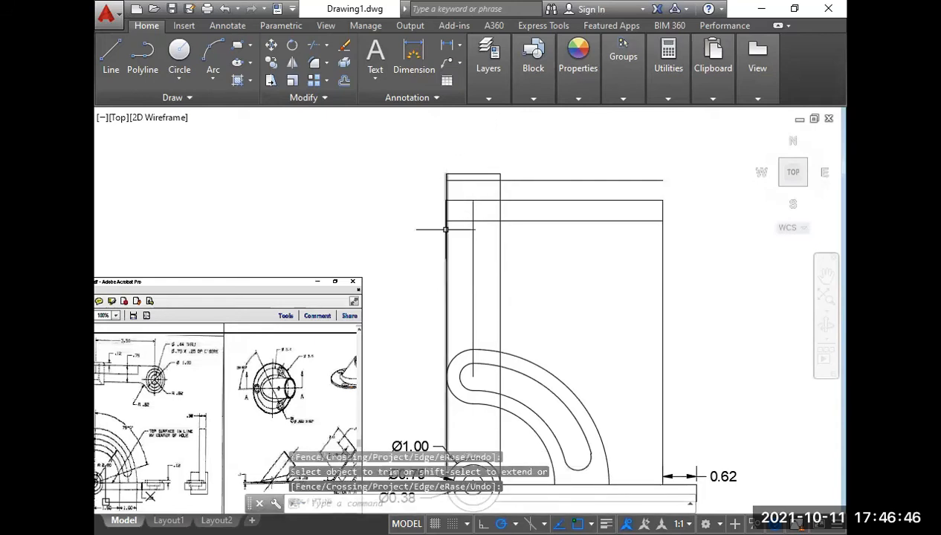
Check the hub's height in the reference and offset the hub's upper edge by 1 both upward and downward.
{"action": "middle_click_drag", "start_coordinate": [519, 263], "coordinate": [693, 254]}
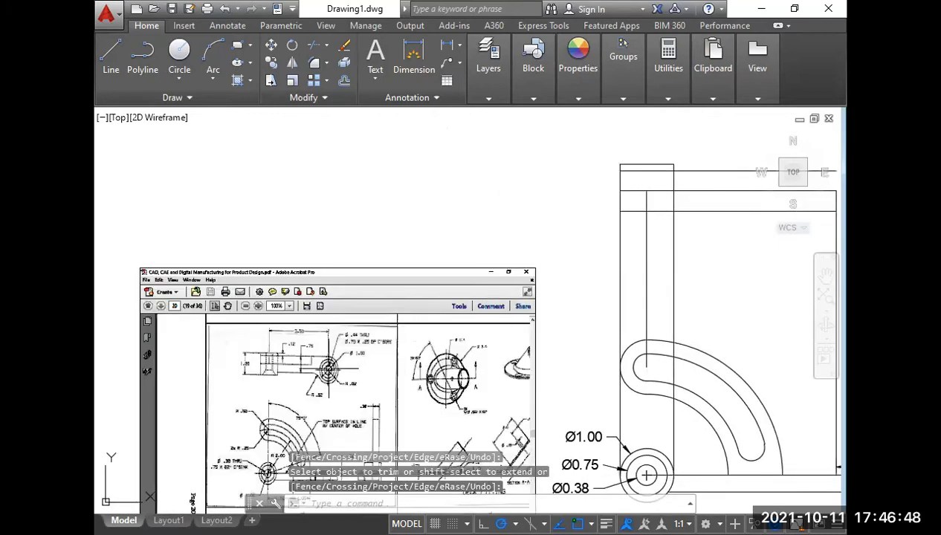
{"action": "scroll", "coordinate": [278, 375], "scroll_direction": "up", "scroll_amount": 2}
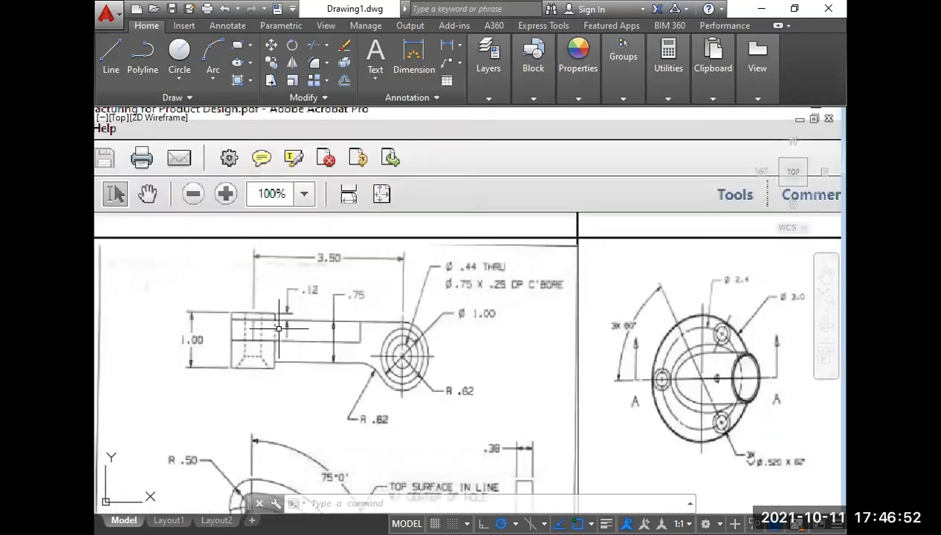
{"action": "scroll", "coordinate": [279, 327], "scroll_direction": "down", "scroll_amount": 4}
{"action": "middle_click_drag", "start_coordinate": [691, 216], "coordinate": [518, 295]}
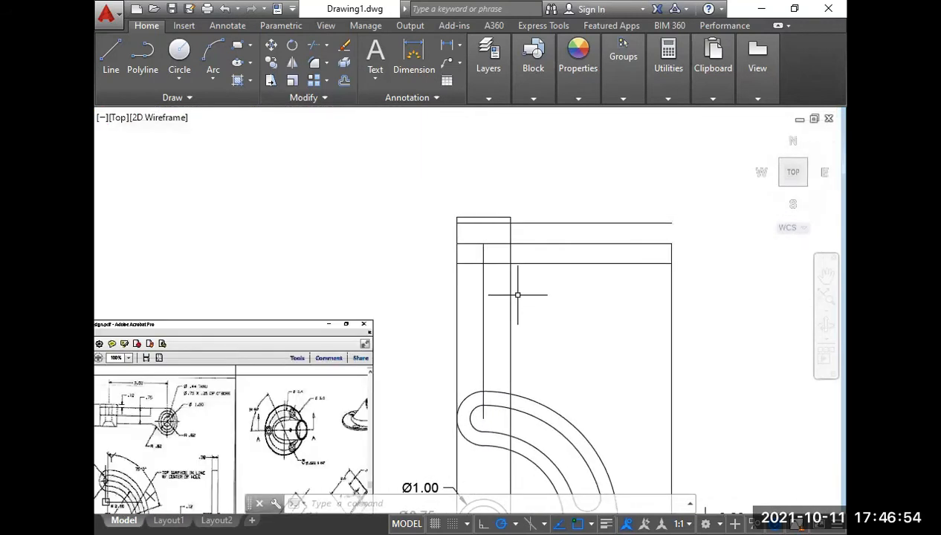
{"action": "type", "text": "o"}
{"action": "key", "text": "Return"}
{"action": "type", "text": "1"}
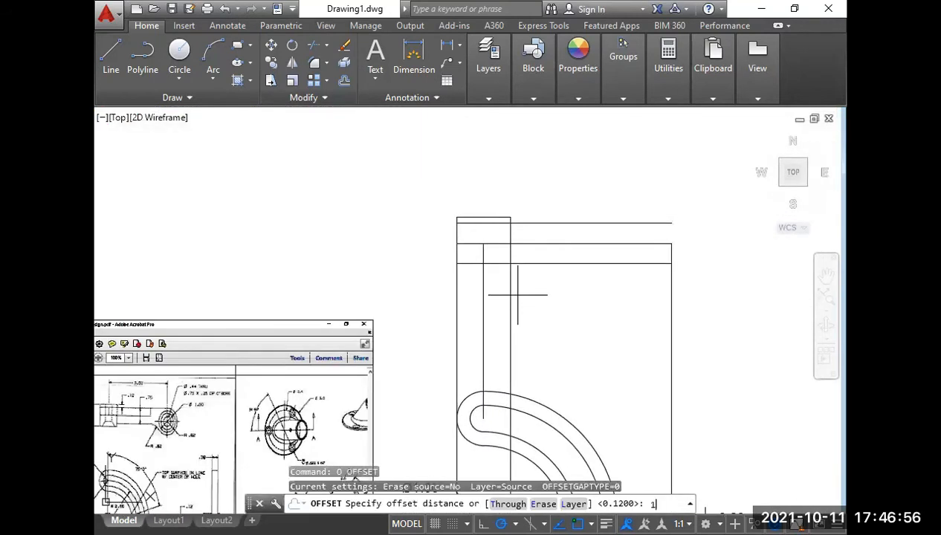
{"action": "key", "text": "Return"}
{"action": "left_click", "coordinate": [483, 218]}
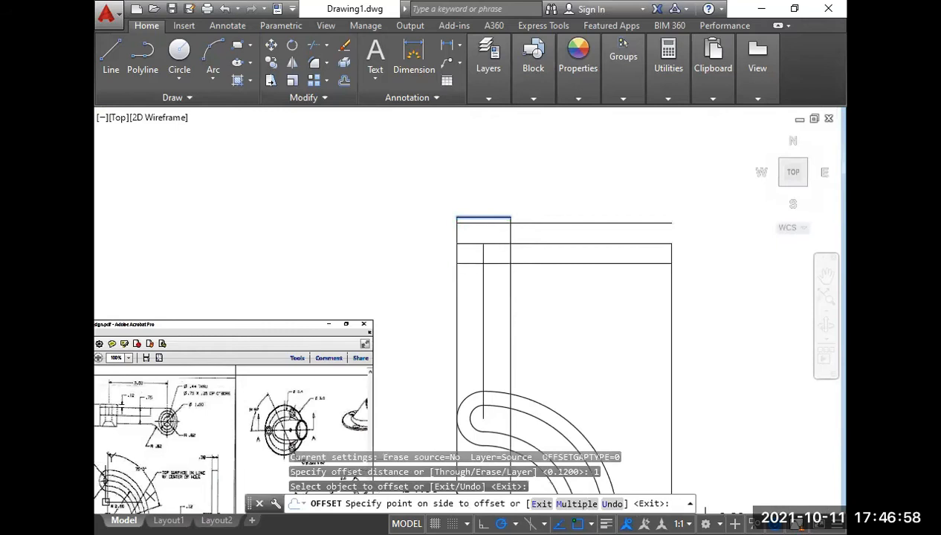
{"action": "left_click", "coordinate": [483, 186]}
{"action": "left_click", "coordinate": [483, 218]}
{"action": "left_click", "coordinate": [497, 297]}
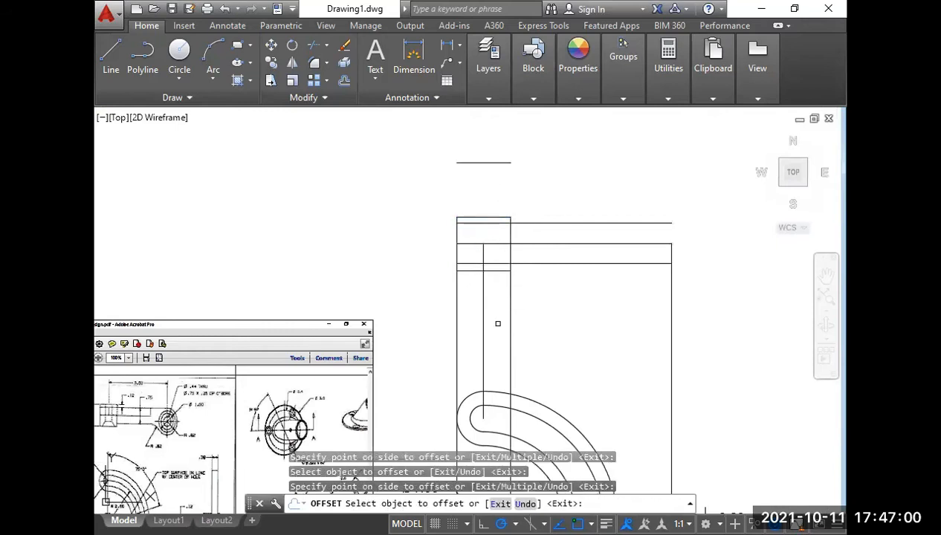
{"action": "key", "text": "Return"}
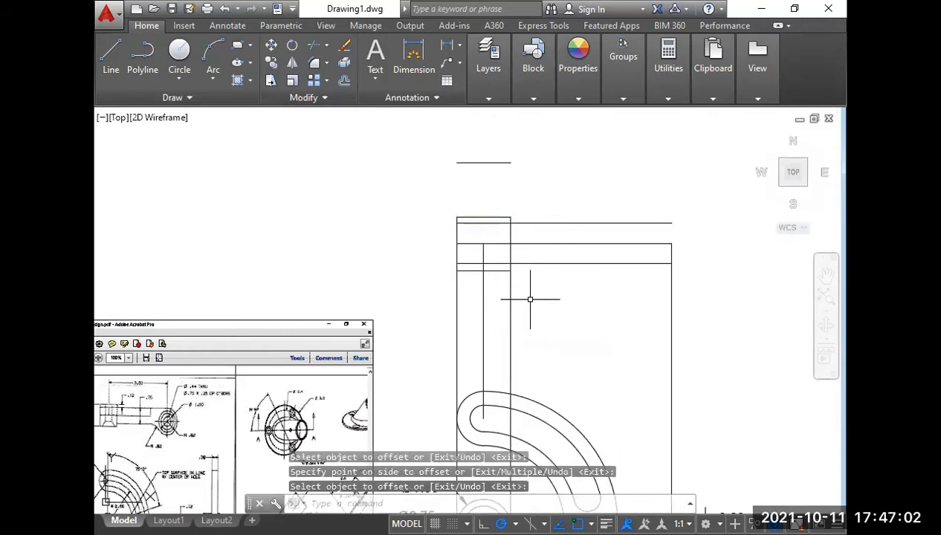
Trim the three vertical projection lines between the hub's lower edge and the slotted arc.
{"action": "type", "text": "tr"}
{"action": "key", "text": "Return"}
{"action": "key", "text": "Return"}
{"action": "left_click", "coordinate": [530, 300]}
{"action": "left_click", "coordinate": [446, 320]}
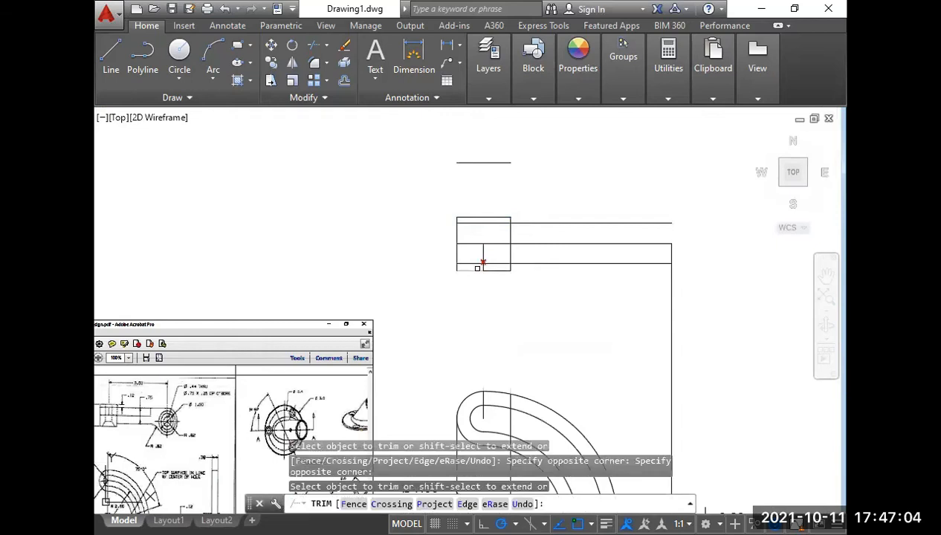
{"action": "key", "text": "Return"}
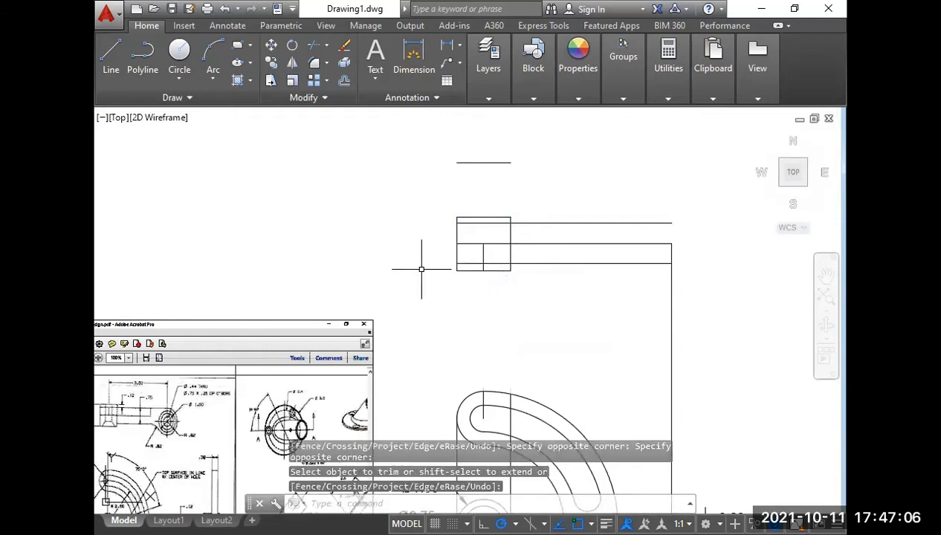
Dimension the hub's height in the top view with a linear dimension beside its left edge.
{"action": "type", "text": "d"}
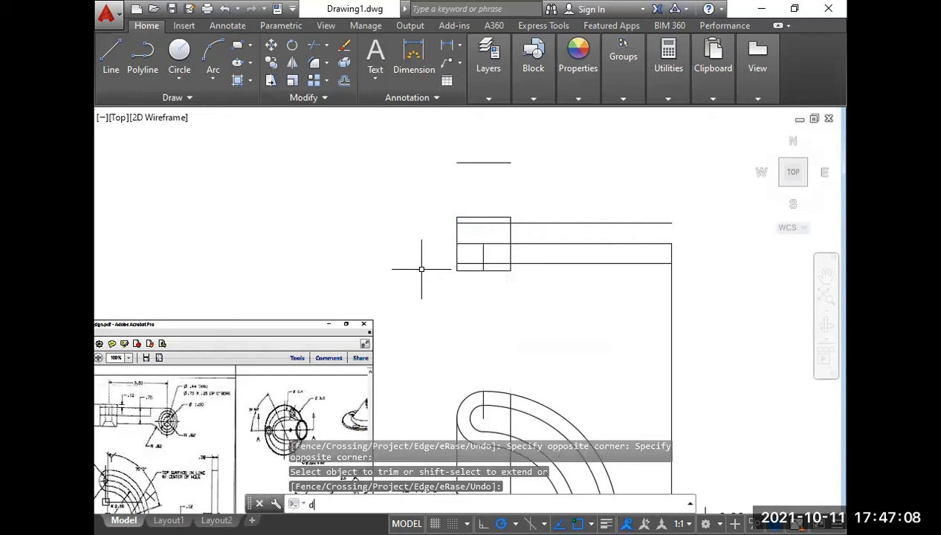
{"action": "type", "text": "li"}
{"action": "key", "text": "Return"}
{"action": "left_click", "coordinate": [456, 270]}
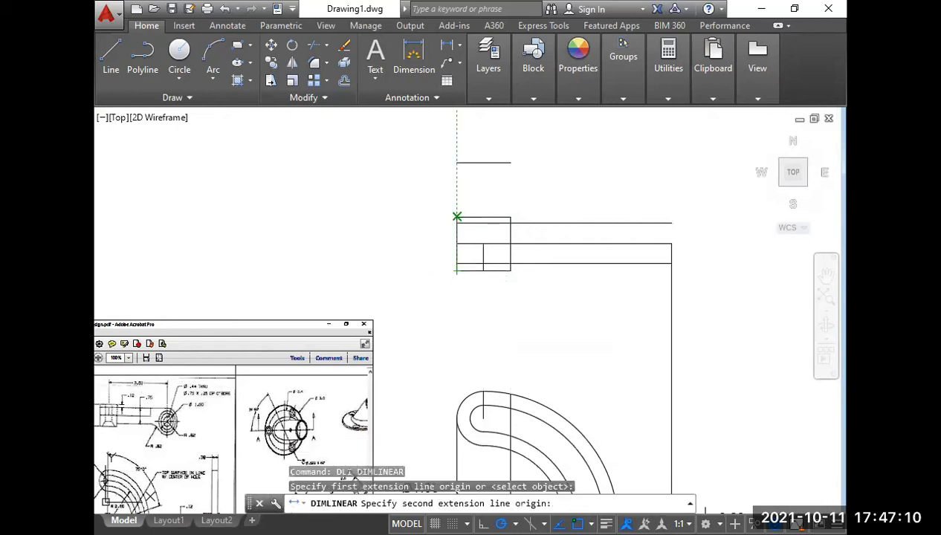
{"action": "left_click", "coordinate": [456, 217]}
{"action": "left_click", "coordinate": [433, 231]}
Place the hub's height dimension line to the left of the hub in the top view.
{"action": "scroll", "coordinate": [470, 274], "scroll_direction": "down", "scroll_amount": 4}
{"action": "scroll", "coordinate": [486, 271], "scroll_direction": "up", "scroll_amount": 4}
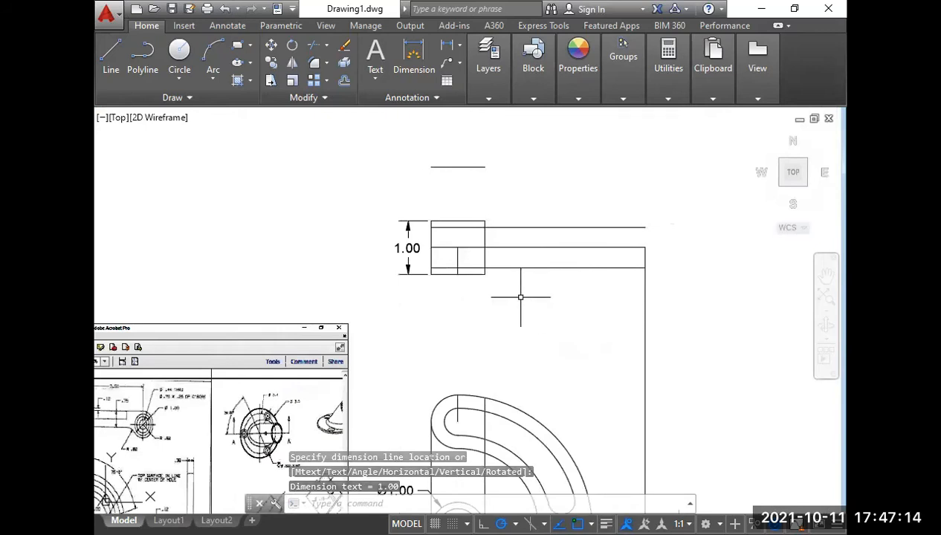
Measure the arm's height between its lower and upper edges in the top view with a temporary linear dimension.
{"action": "type", "text": "d"}
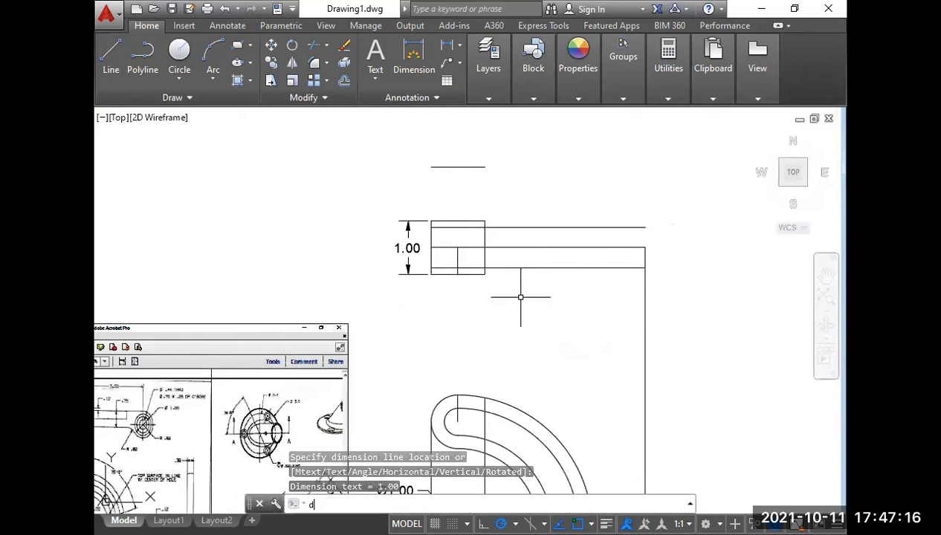
{"action": "type", "text": "li"}
{"action": "key", "text": "Return"}
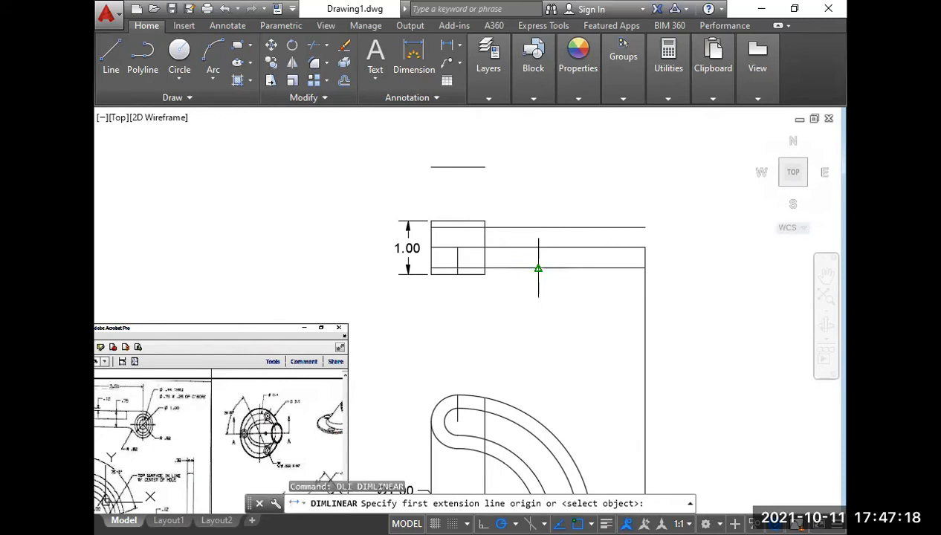
{"action": "left_click", "coordinate": [538, 267]}
{"action": "left_click", "coordinate": [538, 228]}
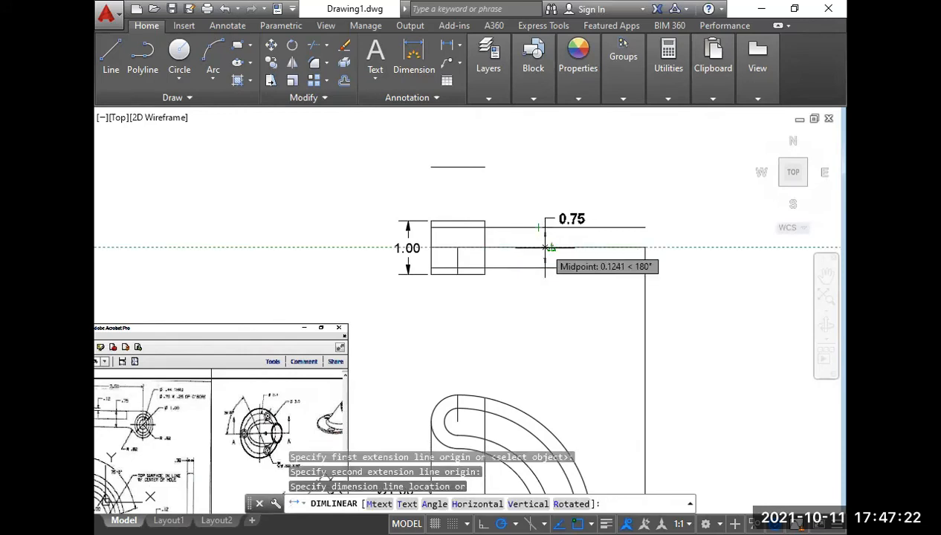
{"action": "key", "text": "Escape"}
Project vertical lines from both side quadrants of the Ø0.38 circle up through the hub in the top view.
{"action": "mouse_move", "coordinate": [223, 360]}
{"action": "middle_mouse_down"}
{"action": "mouse_move", "coordinate": [325, 379]}
{"action": "mouse_move", "coordinate": [392, 325]}
{"action": "middle_mouse_up"}
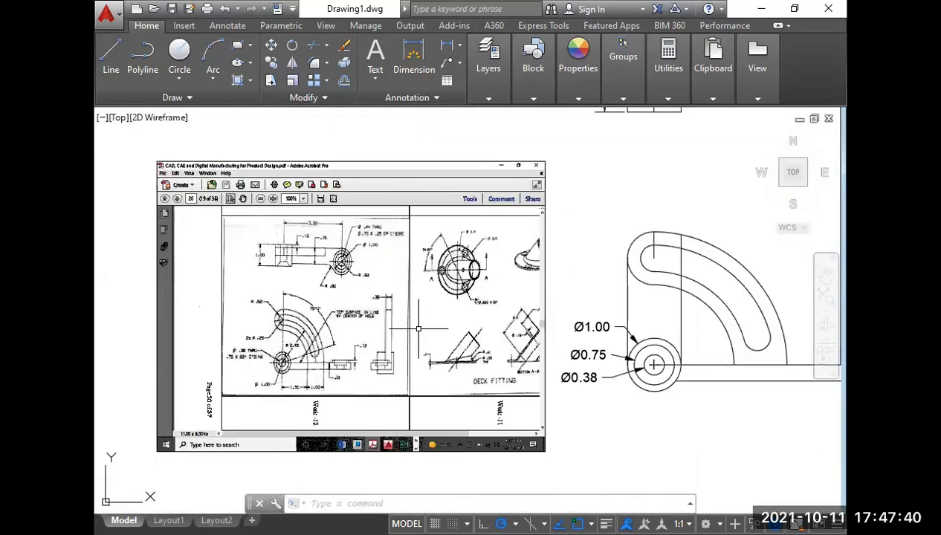
{"action": "middle_click_drag", "start_coordinate": [585, 399], "coordinate": [423, 430]}
{"action": "scroll", "coordinate": [510, 410], "scroll_direction": "up", "scroll_amount": 2}
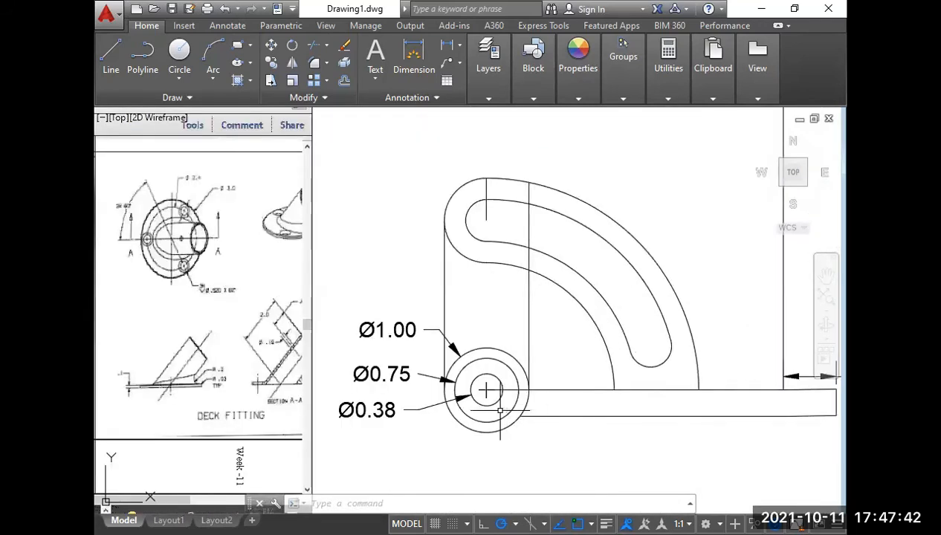
{"action": "type", "text": "l"}
{"action": "key", "text": "Return"}
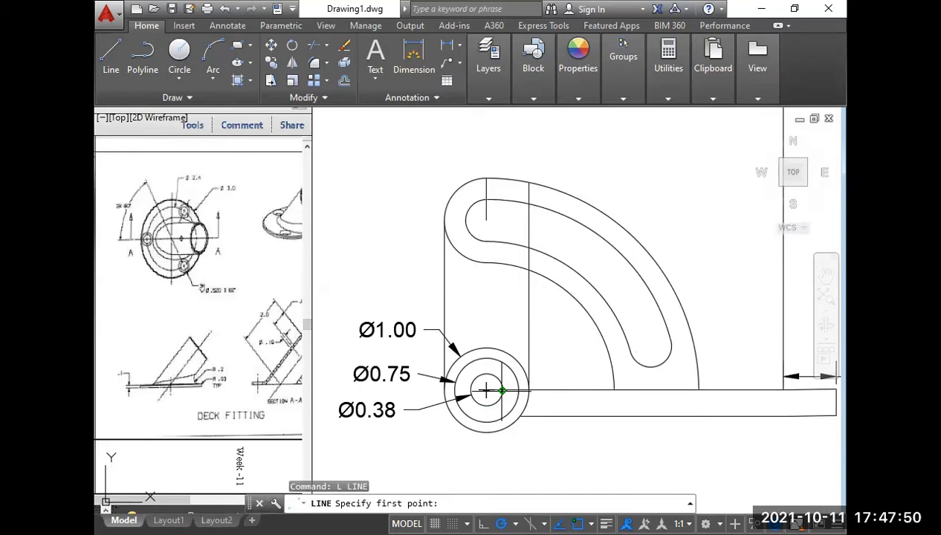
{"action": "scroll", "coordinate": [487, 391], "scroll_direction": "down", "scroll_amount": 3}
{"action": "scroll", "coordinate": [503, 461], "scroll_direction": "up", "scroll_amount": 5}
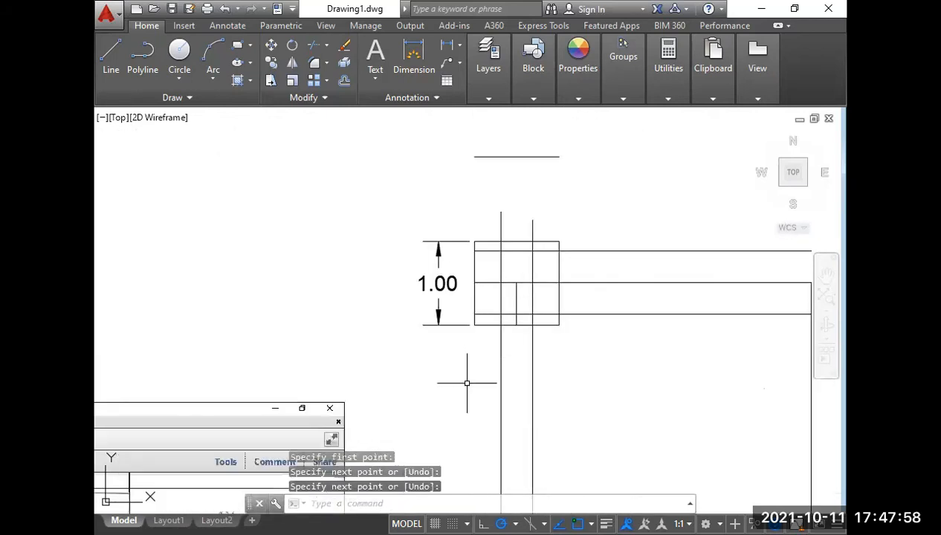
Check the hub's countersunk hole in the reference and offset the hub's lower edge upward by .2.
{"action": "middle_click_drag", "start_coordinate": [462, 382], "coordinate": [466, 379]}
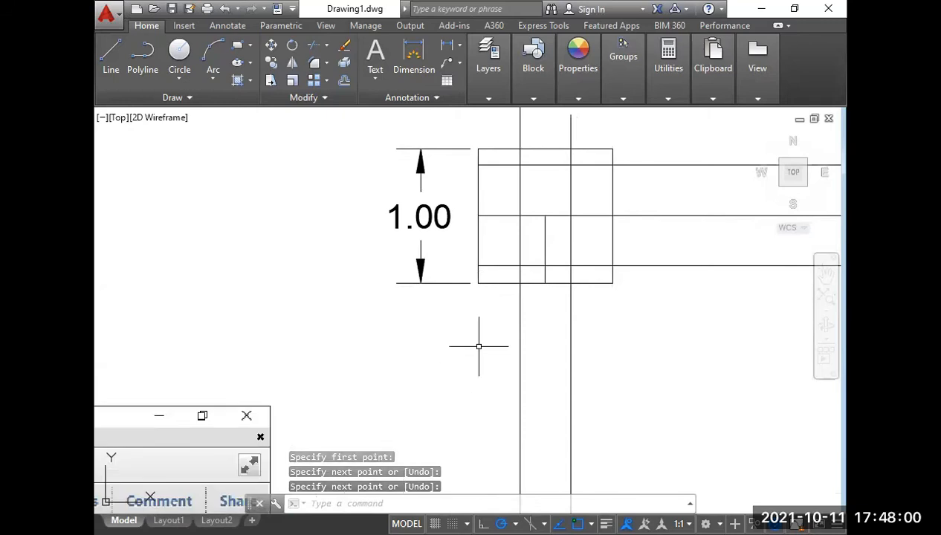
{"action": "scroll", "coordinate": [495, 339], "scroll_direction": "down", "scroll_amount": 4}
{"action": "middle_click_drag", "start_coordinate": [478, 354], "coordinate": [578, 274]}
{"action": "middle_click_drag", "start_coordinate": [247, 403], "coordinate": [260, 388]}
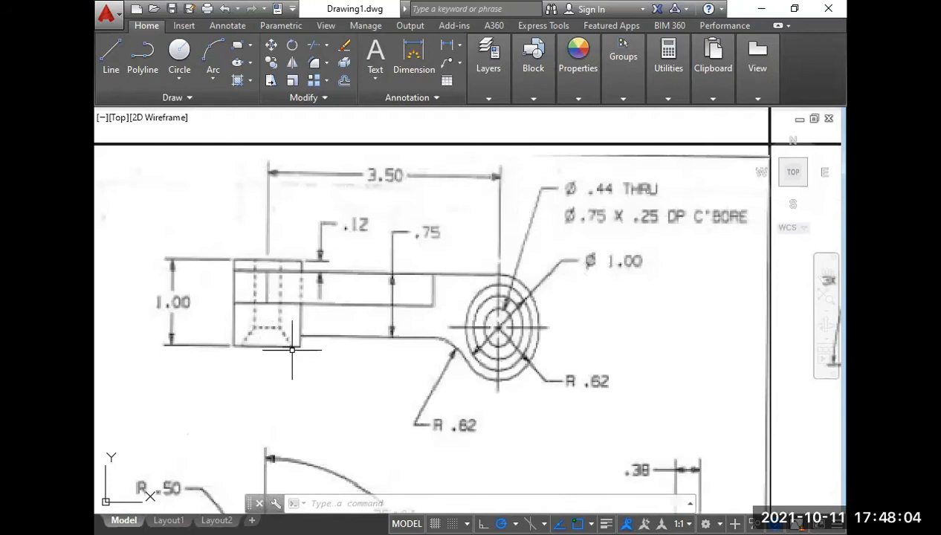
{"action": "scroll", "coordinate": [283, 334], "scroll_direction": "down", "scroll_amount": 4}
{"action": "middle_click_drag", "start_coordinate": [553, 325], "coordinate": [315, 381]}
{"action": "scroll", "coordinate": [315, 382], "scroll_direction": "down", "scroll_amount": 4}
{"action": "scroll", "coordinate": [434, 277], "scroll_direction": "up", "scroll_amount": 5}
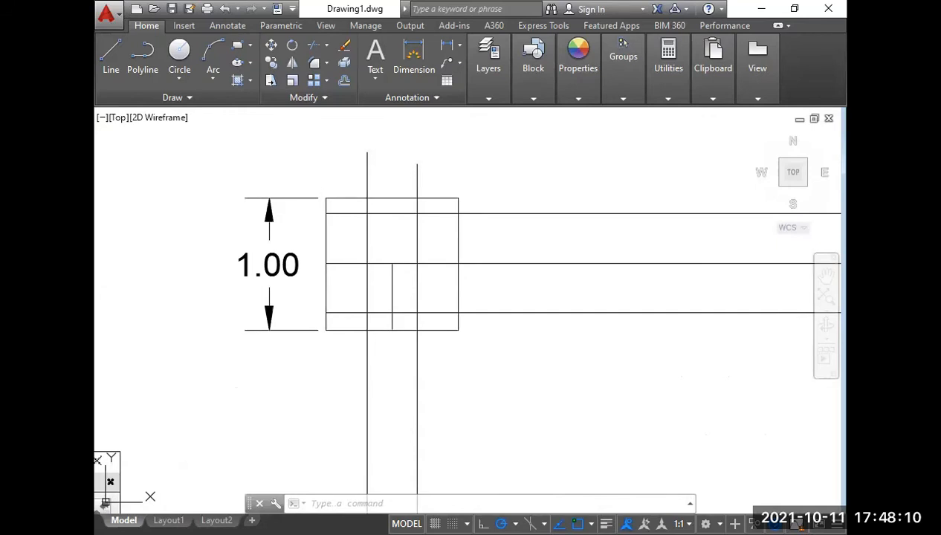
{"action": "type", "text": "o"}
{"action": "key", "text": "Return"}
{"action": "type", "text": ".2"}
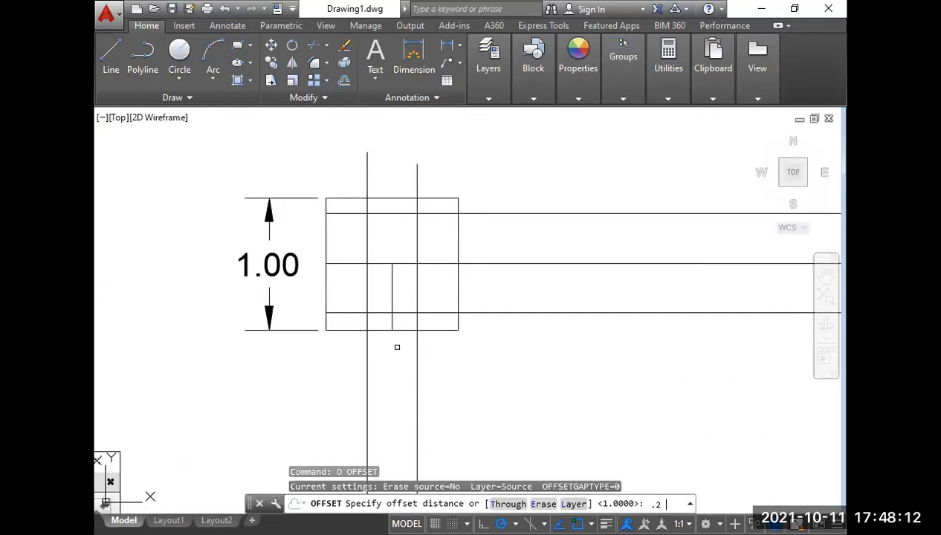
{"action": "key", "text": "Return"}
{"action": "left_click", "coordinate": [405, 329]}
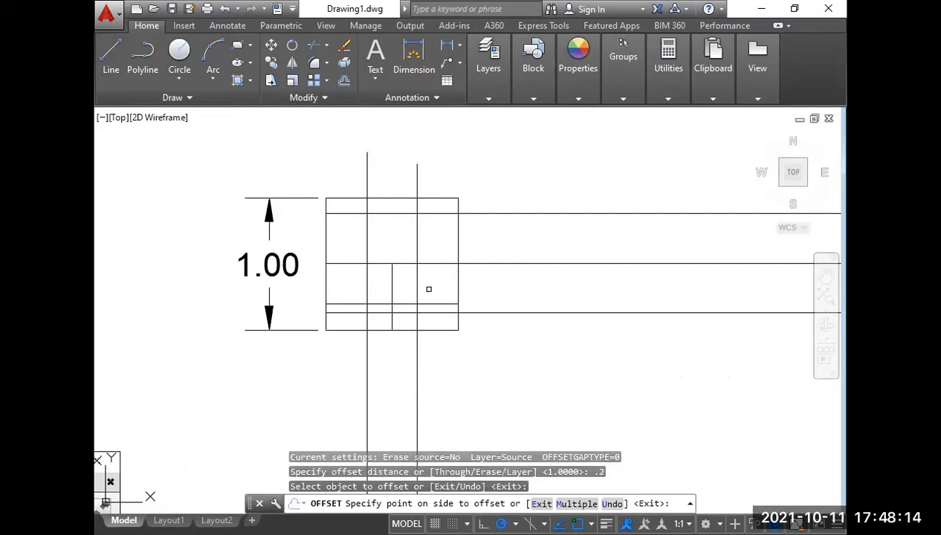
{"action": "left_click", "coordinate": [438, 300]}
{"action": "key", "text": "Return"}
Shorten the arm's lower edge line so that it starts at the hub's right edge.
{"action": "left_click", "coordinate": [432, 312]}
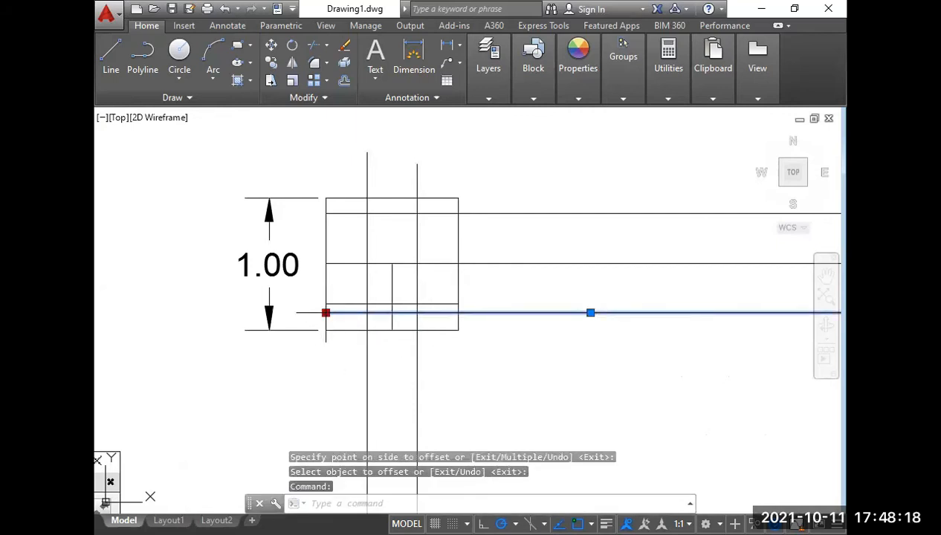
{"action": "left_click", "coordinate": [325, 312]}
{"action": "key", "text": "Escape"}
{"action": "key", "text": "Escape"}
{"action": "key", "text": "Escape"}
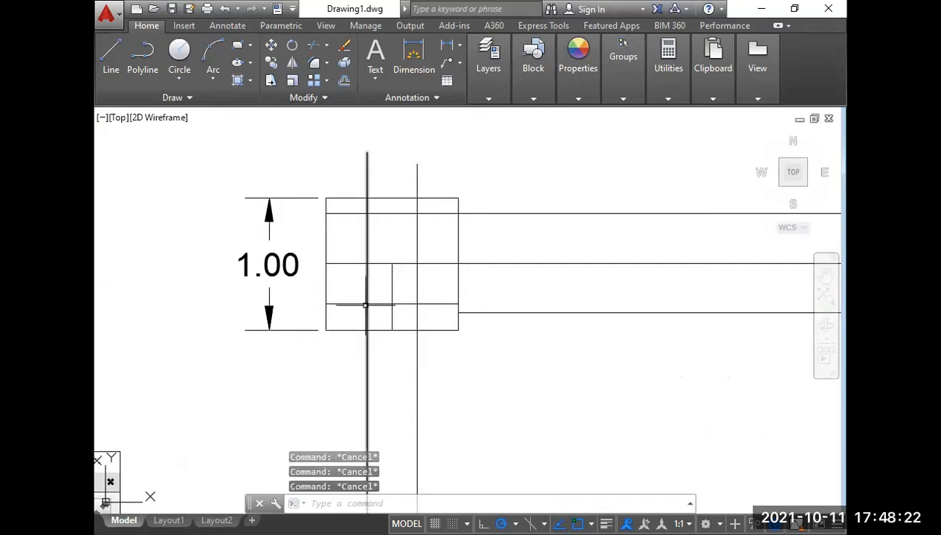
Trim both hole projection lines above the hub's upper edge.
{"action": "scroll", "coordinate": [369, 321], "scroll_direction": "down", "scroll_amount": 4}
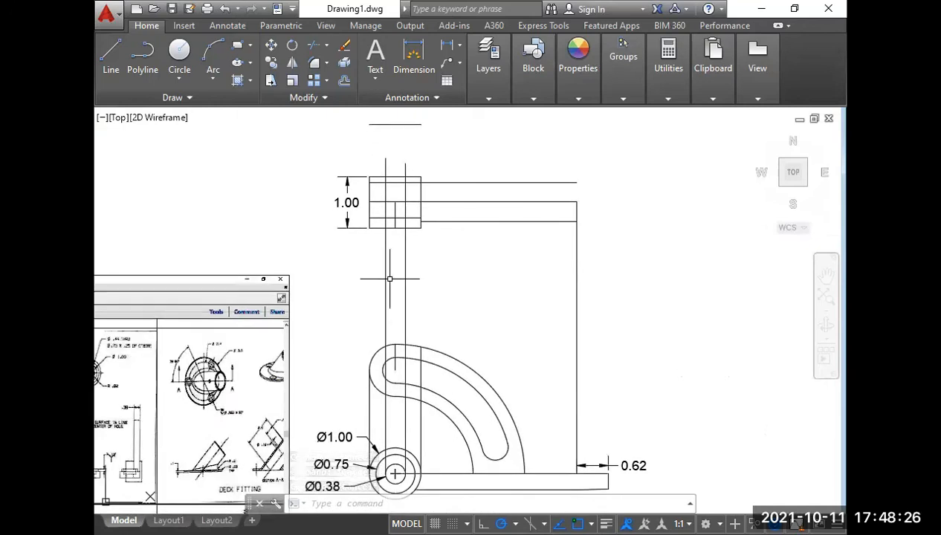
{"action": "key", "text": "space"}
{"action": "key", "text": "space"}
{"action": "left_click", "coordinate": [417, 167]}
{"action": "left_click", "coordinate": [381, 158]}
{"action": "key", "text": "space"}
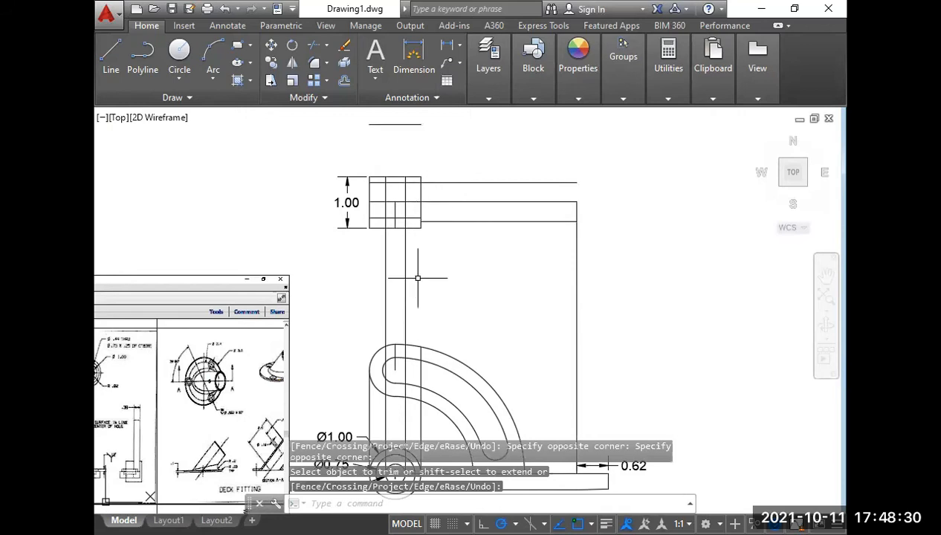
Draw a vertical line from the Ø0.75 circle's right quadrant up to the offset line inside the hub.
{"action": "middle_click_drag", "start_coordinate": [384, 339], "coordinate": [387, 255]}
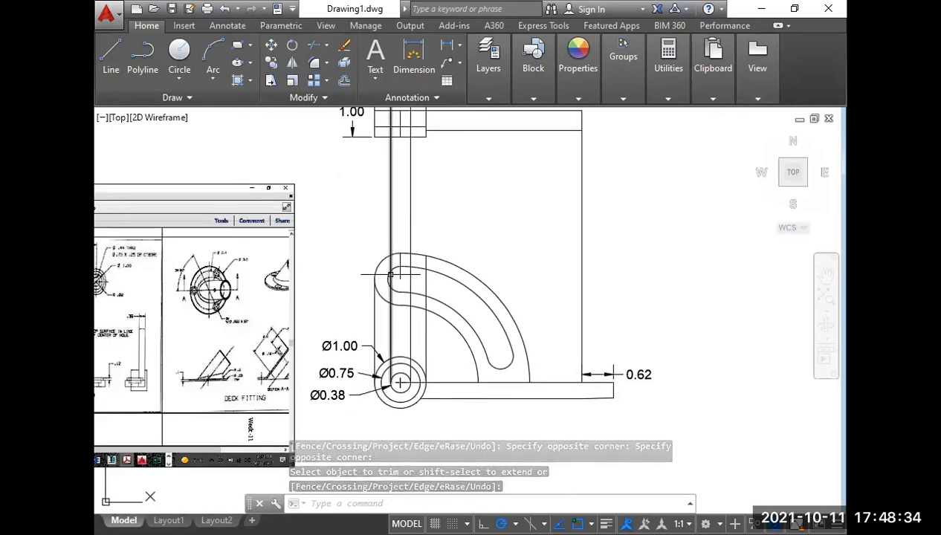
{"action": "type", "text": "l"}
{"action": "key", "text": "space"}
{"action": "scroll", "coordinate": [418, 375], "scroll_direction": "up", "scroll_amount": 4}
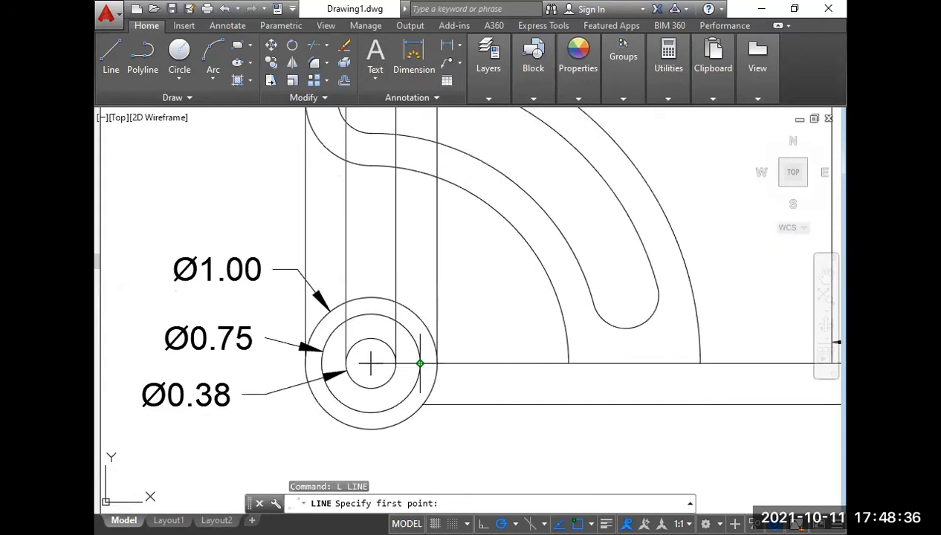
{"action": "left_click", "coordinate": [420, 363]}
{"action": "scroll", "coordinate": [421, 371], "scroll_direction": "down", "scroll_amount": 4}
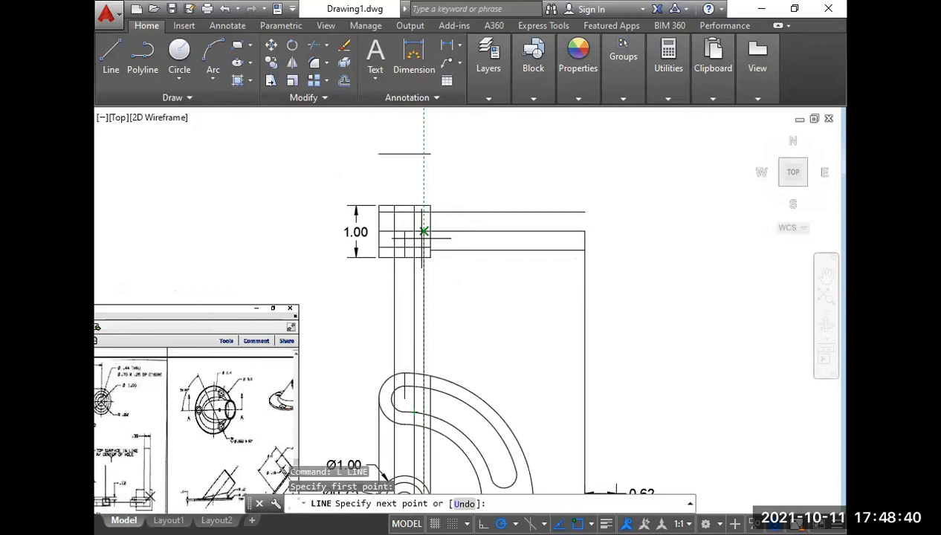
{"action": "left_click", "coordinate": [424, 246]}
{"action": "key", "text": "Return"}
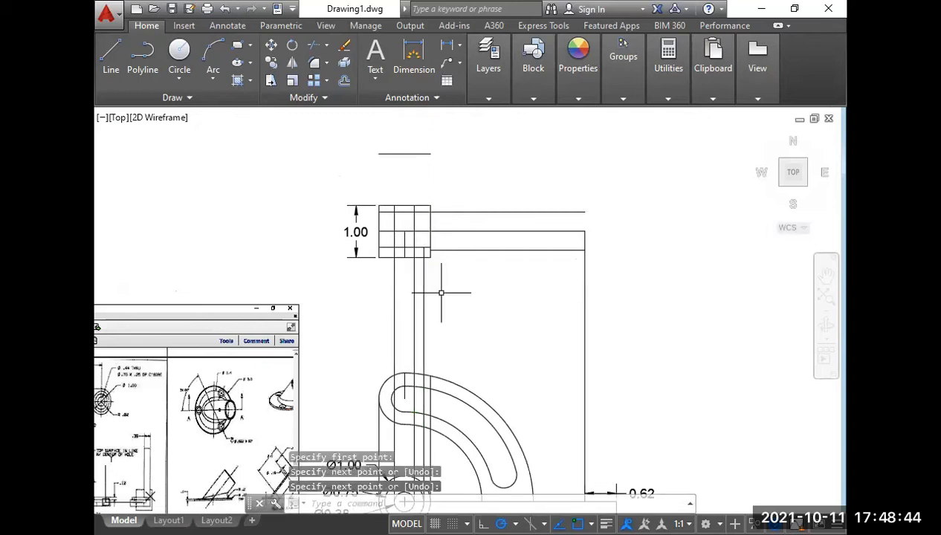
Project the Ø0.75 circle's left quadrant up to the hub's offset line and trim the projection lines between the hub and the slotted arc.
{"action": "scroll", "coordinate": [446, 295], "scroll_direction": "down", "scroll_amount": 2}
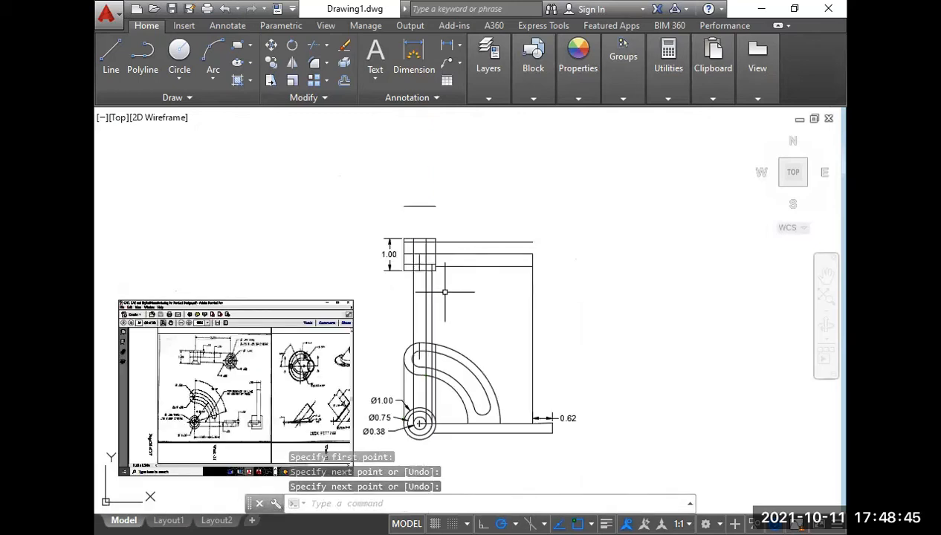
{"action": "right_click", "coordinate": [373, 332]}
{"action": "left_click", "coordinate": [440, 71]}
{"action": "scroll", "coordinate": [398, 448], "scroll_direction": "up", "scroll_amount": 4}
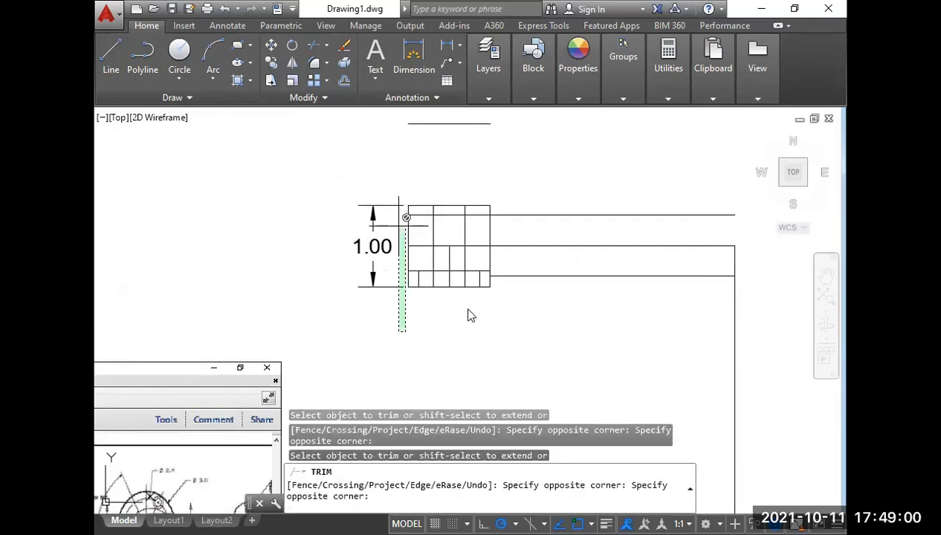
{"action": "left_click", "coordinate": [468, 309]}
{"action": "key", "text": "Return"}
Draw the countersink's two slanted edges from the bore lines on the offset line down to the Ø0.75 projections on the hub's lower edge.
{"action": "scroll", "coordinate": [465, 293], "scroll_direction": "up", "scroll_amount": 2}
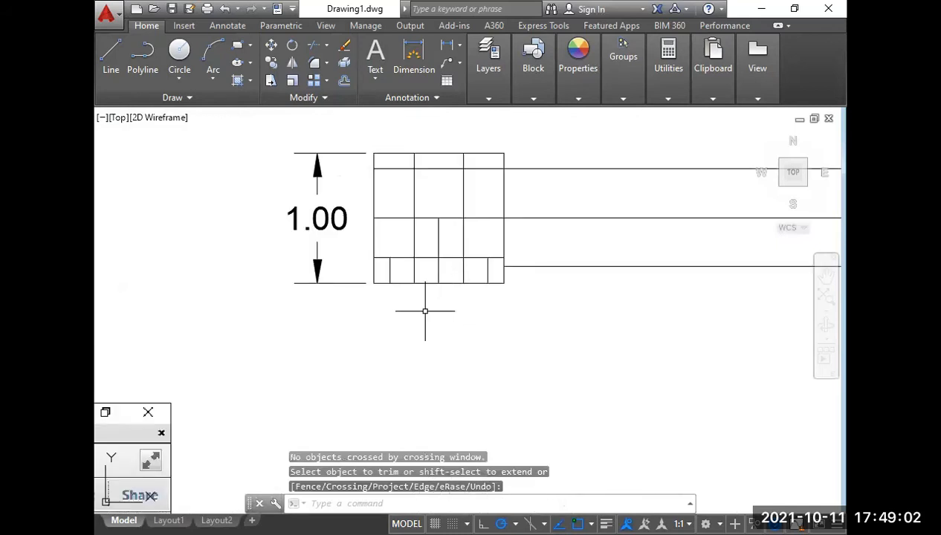
{"action": "type", "text": "l"}
{"action": "key", "text": "Return"}
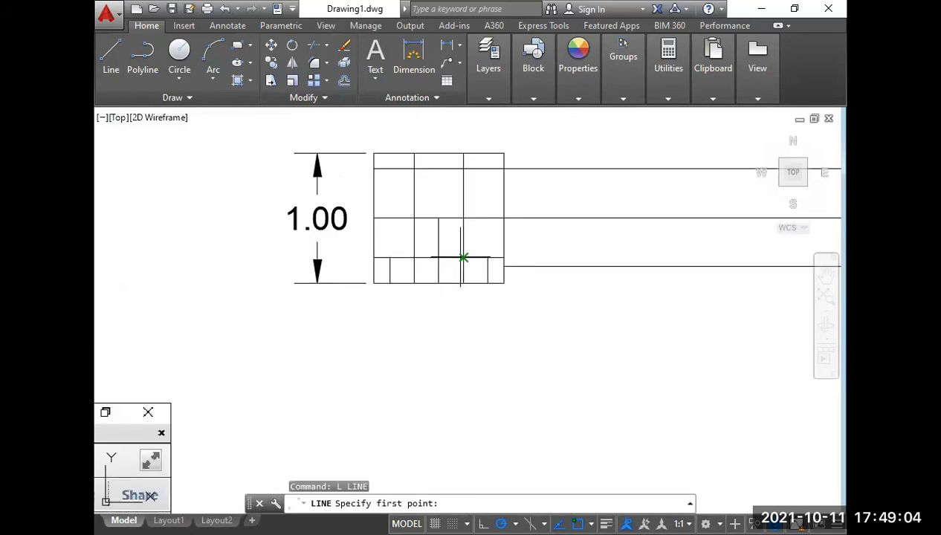
{"action": "left_click", "coordinate": [463, 257]}
{"action": "left_click", "coordinate": [488, 282]}
{"action": "key", "text": "Return"}
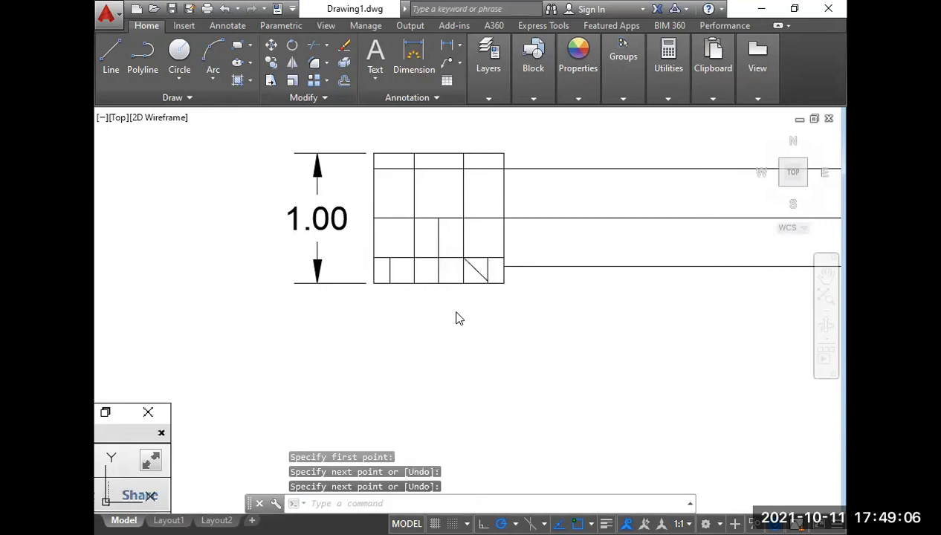
{"action": "right_click", "coordinate": [456, 311]}
{"action": "left_click", "coordinate": [499, 50]}
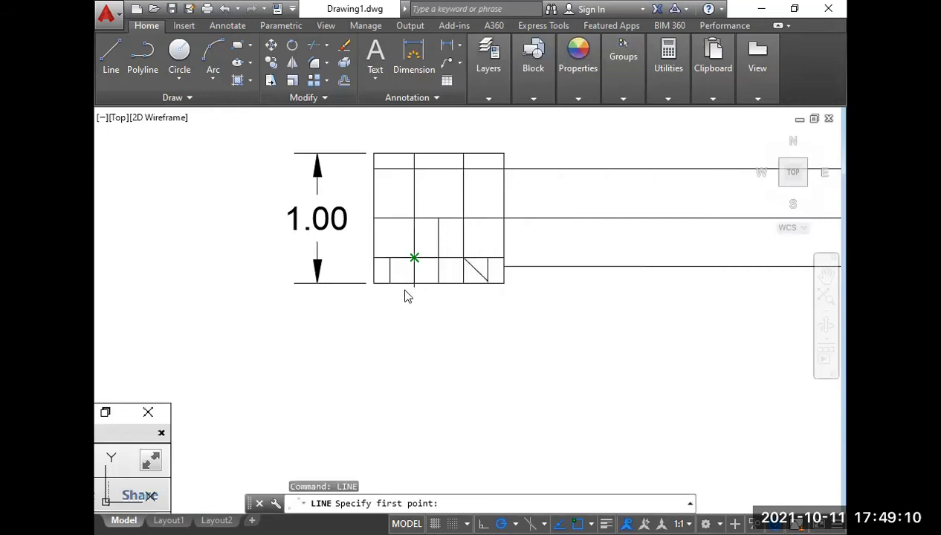
{"action": "left_click", "coordinate": [414, 257]}
{"action": "left_click", "coordinate": [390, 283]}
{"action": "key", "text": "Return"}
Delete the short vertical construction line at the countersink's left end.
{"action": "left_click", "coordinate": [396, 266]}
{"action": "left_click", "coordinate": [382, 266]}
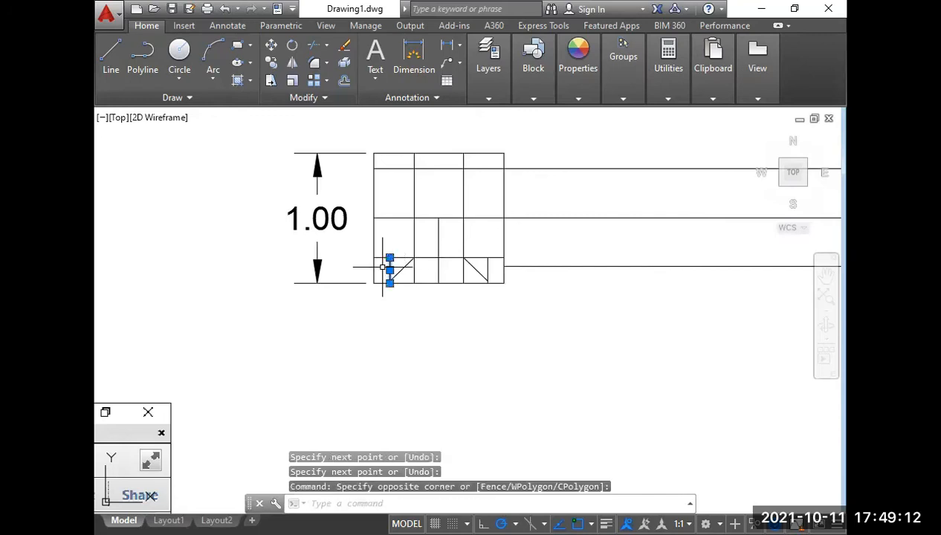
{"action": "key", "text": "Delete"}
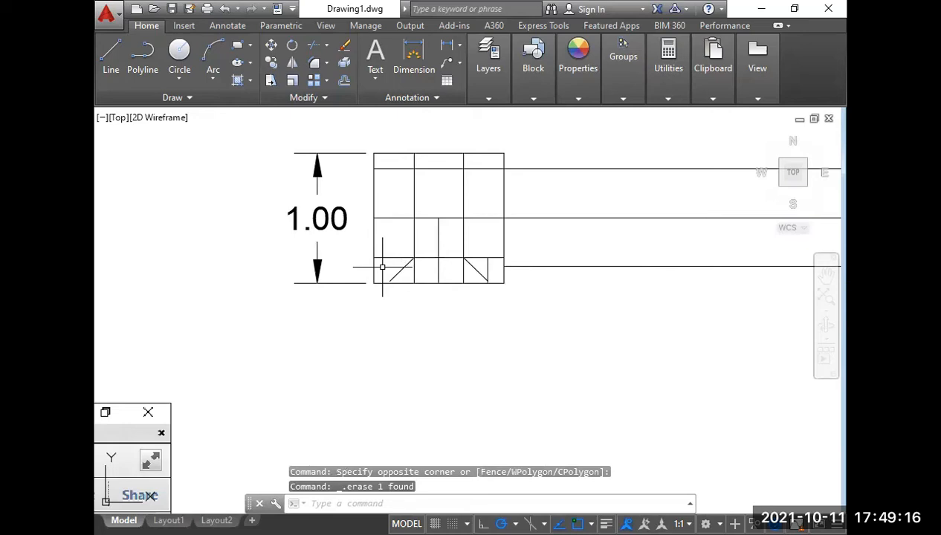
Trim the middle and offset horizontal lines outside the hub's bore and the vertical lines within the countersink's height.
{"action": "type", "text": "tr"}
{"action": "key", "text": "Return"}
{"action": "key", "text": "Return"}
{"action": "left_click", "coordinate": [399, 203]}
{"action": "left_click", "coordinate": [386, 267]}
{"action": "left_click", "coordinate": [477, 217]}
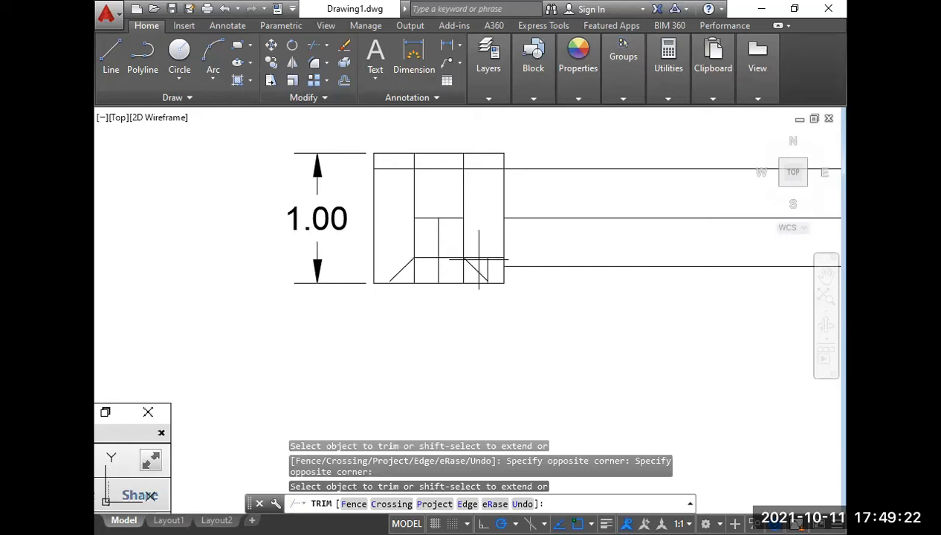
{"action": "left_click", "coordinate": [410, 273]}
{"action": "left_click", "coordinate": [476, 267]}
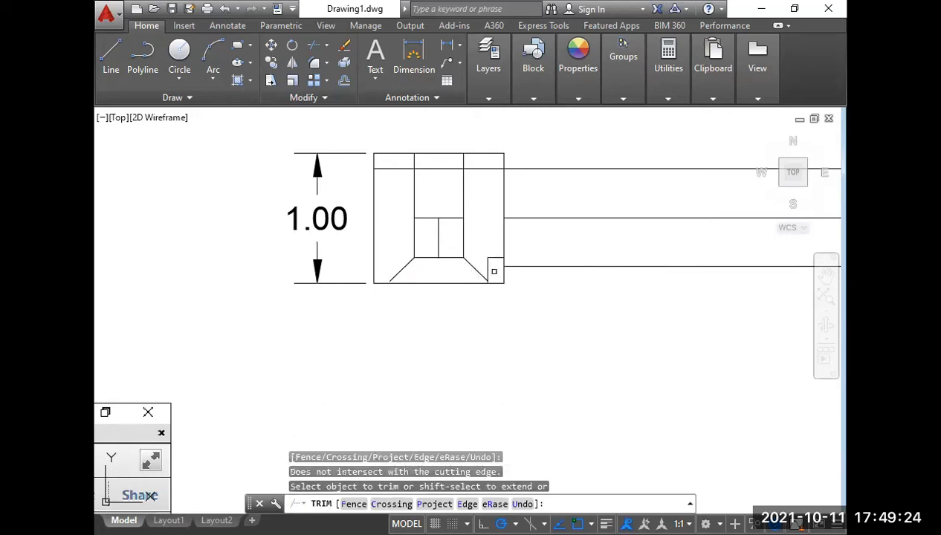
{"action": "left_click", "coordinate": [493, 269]}
{"action": "left_click", "coordinate": [484, 259]}
Examine the hub's hidden lines and short vertical line in the reference drawing's top view.
{"action": "scroll", "coordinate": [451, 229], "scroll_direction": "down", "scroll_amount": 2}
{"action": "scroll", "coordinate": [408, 266], "scroll_direction": "down", "scroll_amount": 4}
{"action": "left_click", "coordinate": [285, 353]}
{"action": "middle_click_drag", "start_coordinate": [283, 355], "coordinate": [399, 284]}
{"action": "scroll", "coordinate": [314, 287], "scroll_direction": "up", "scroll_amount": 7}
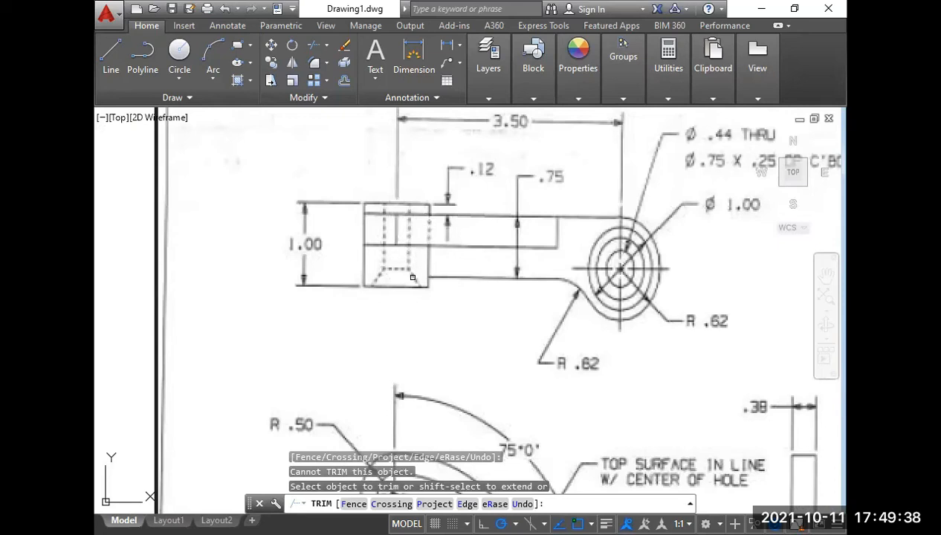
{"action": "scroll", "coordinate": [412, 277], "scroll_direction": "down", "scroll_amount": 6}
{"action": "middle_click_drag", "start_coordinate": [502, 265], "coordinate": [306, 348]}
{"action": "left_click", "coordinate": [559, 189]}
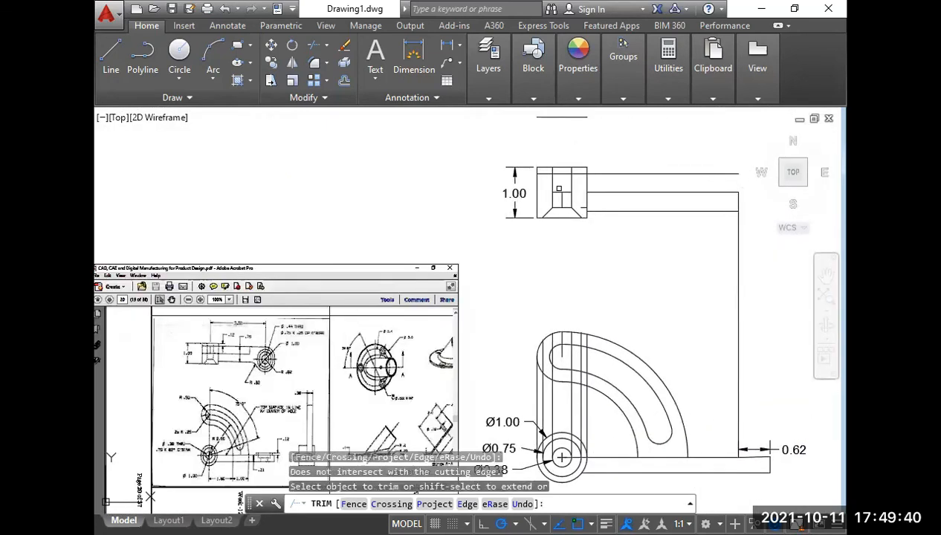
Delete the short vertical centre line between the hub's middle horizontal line and the countersink line in the top view.
{"action": "scroll", "coordinate": [559, 190], "scroll_direction": "up", "scroll_amount": 2}
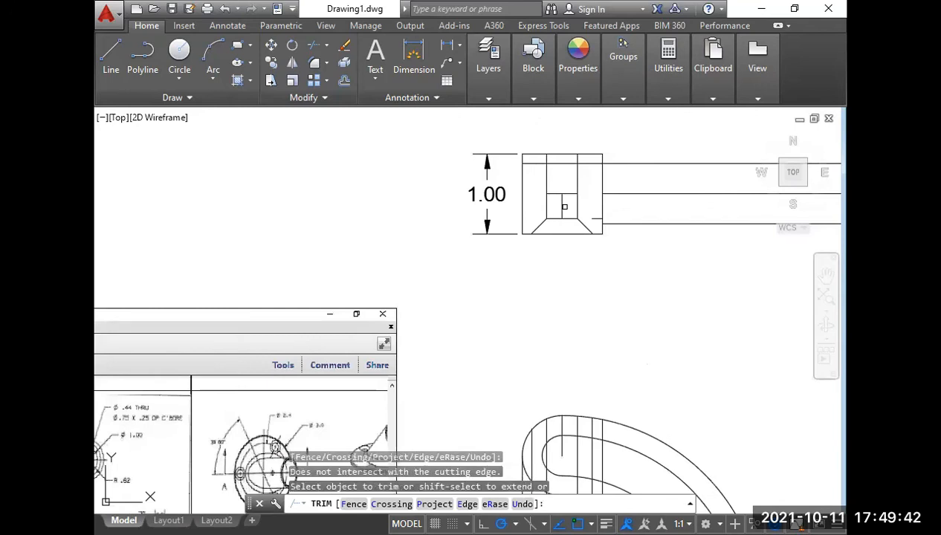
{"action": "right_click", "coordinate": [565, 207]}
{"action": "left_click", "coordinate": [573, 212]}
{"action": "middle_click_drag", "start_coordinate": [567, 209], "coordinate": [631, 229]}
{"action": "left_click", "coordinate": [651, 229]}
{"action": "left_click", "coordinate": [646, 224]}
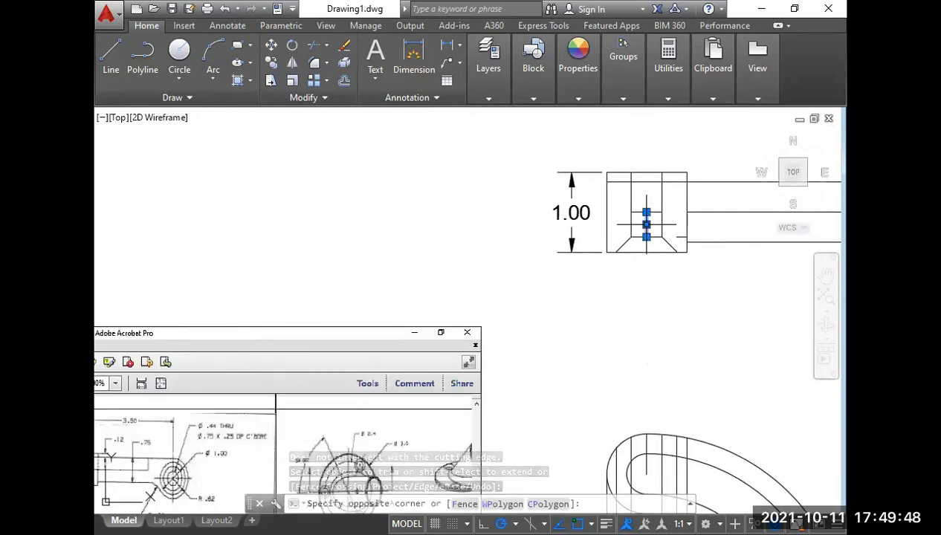
{"action": "key", "text": "Delete"}
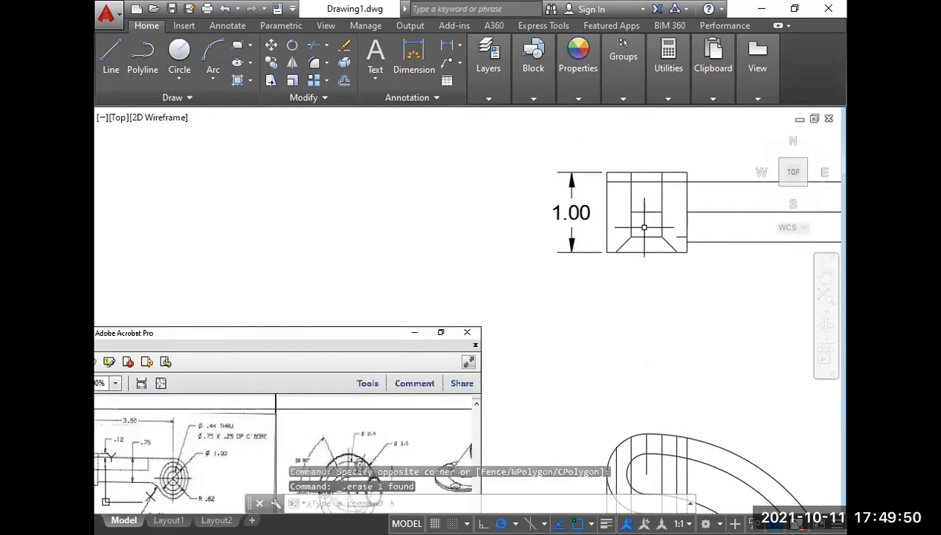
Draw a vertical line at the hub's centre from its upper inner horizontal line down to the middle horizontal line.
{"action": "type", "text": "l"}
{"action": "key", "text": "Return"}
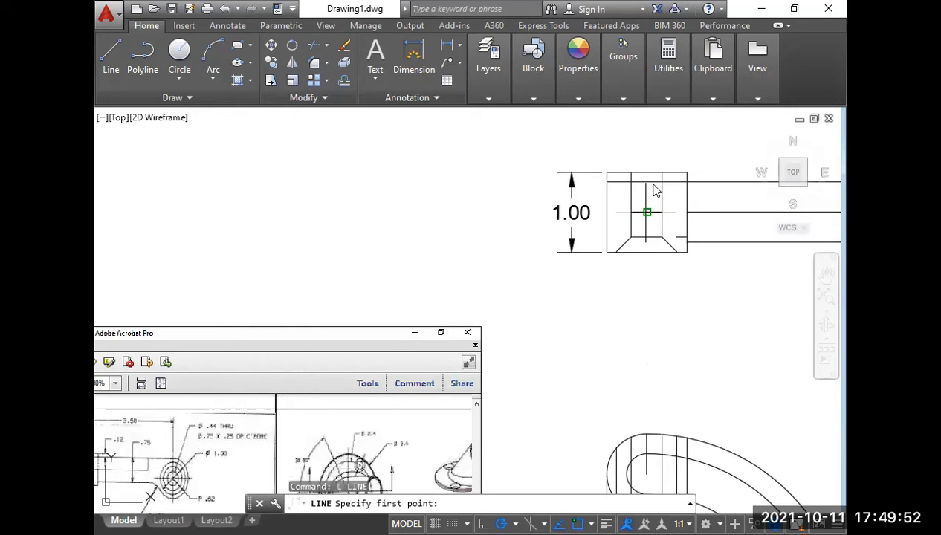
{"action": "left_click", "coordinate": [647, 182]}
{"action": "left_click", "coordinate": [646, 211]}
{"action": "key", "text": "Return"}
Delete the stray short horizontal line beside the countersink at the hub's arm-side edge.
{"action": "left_click", "coordinate": [680, 243]}
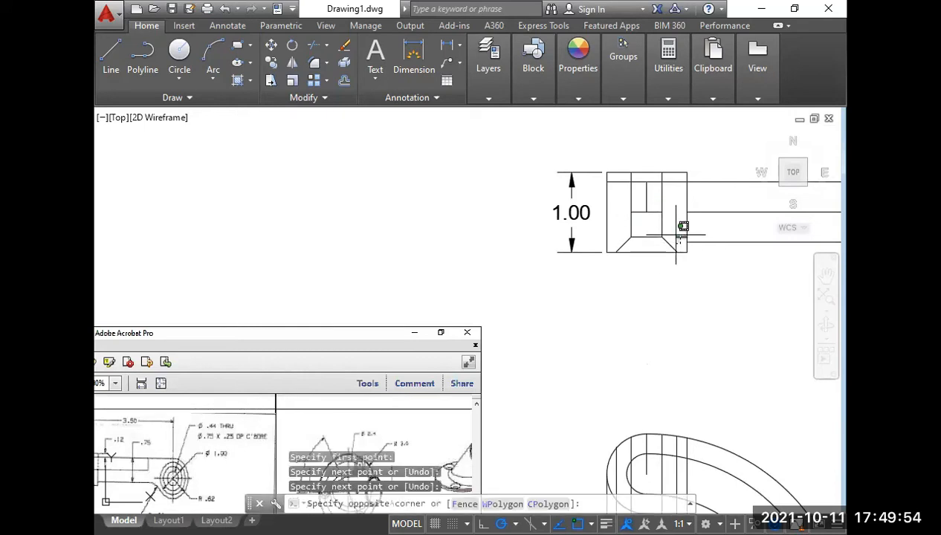
{"action": "left_click", "coordinate": [674, 233]}
{"action": "key", "text": "Delete"}
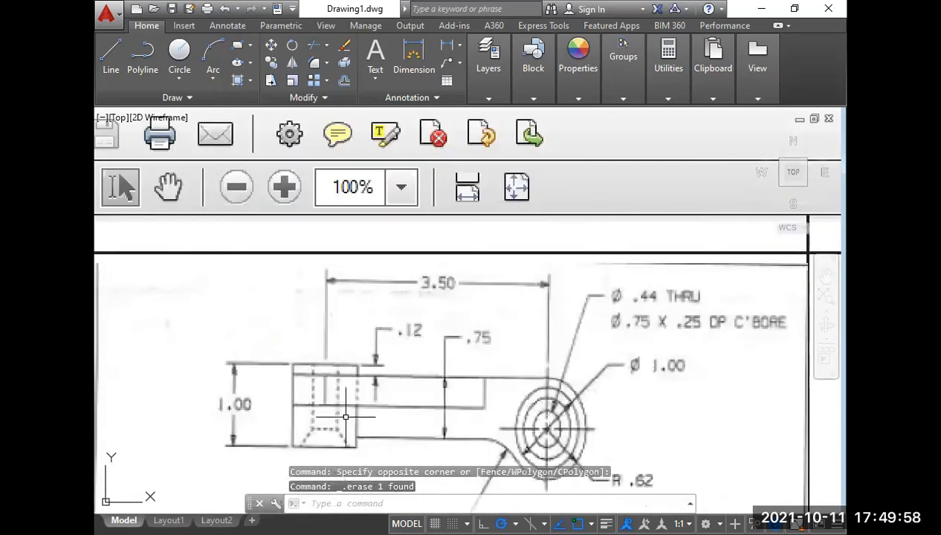
Examine the reference drawing's top view, comparing the hub and arm lines and reading the round end's dimensions.
{"action": "middle_click_drag", "start_coordinate": [346, 417], "coordinate": [332, 324]}
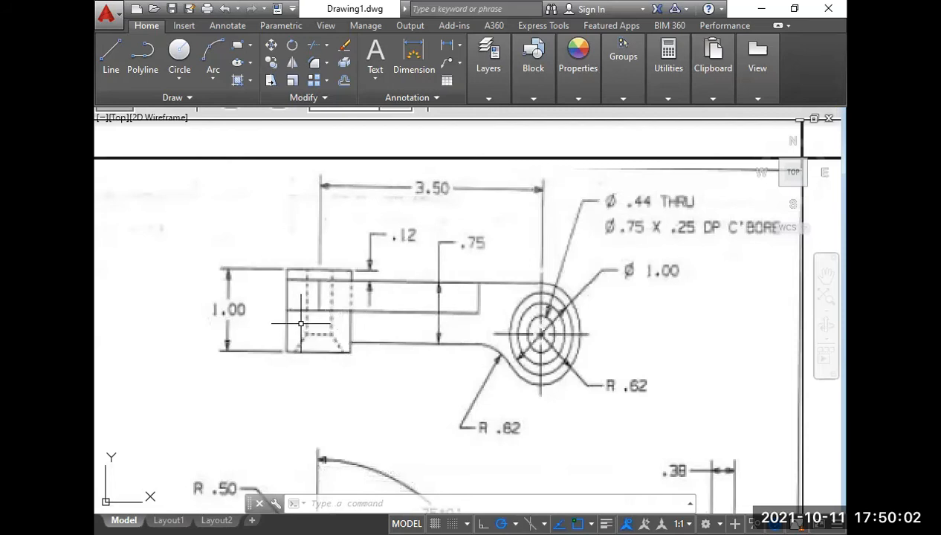
{"action": "scroll", "coordinate": [336, 290], "scroll_direction": "down", "scroll_amount": 3}
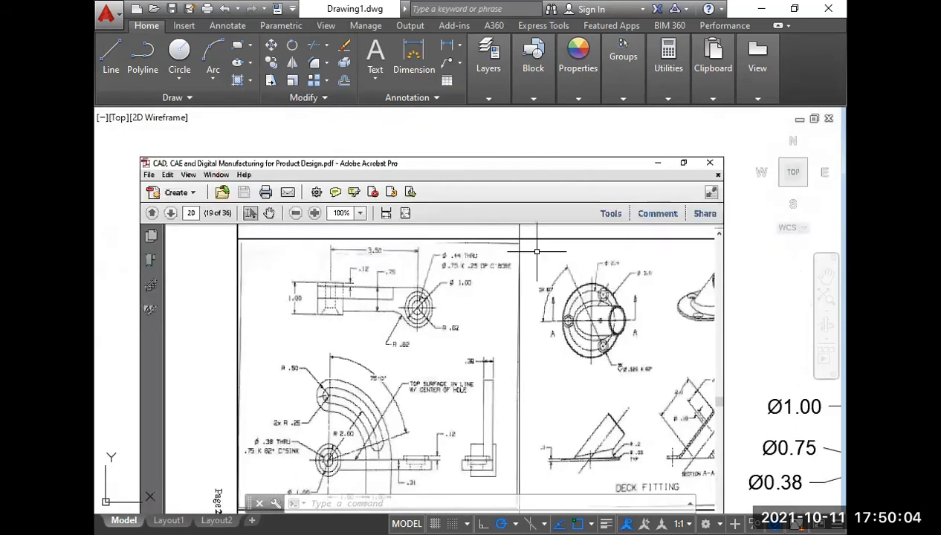
{"action": "scroll", "coordinate": [334, 296], "scroll_direction": "up", "scroll_amount": 4}
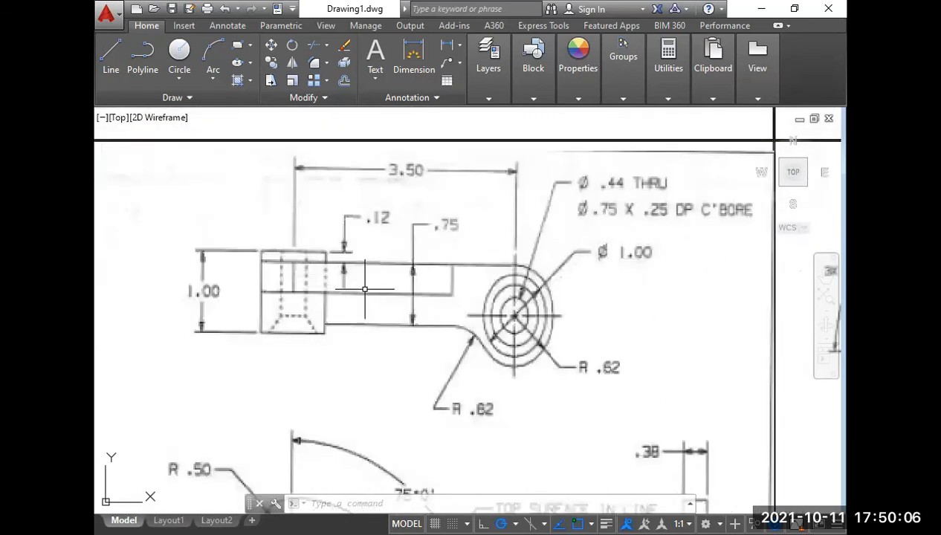
{"action": "scroll", "coordinate": [361, 286], "scroll_direction": "down", "scroll_amount": 4}
{"action": "middle_click_drag", "start_coordinate": [625, 260], "coordinate": [409, 289]}
{"action": "scroll", "coordinate": [409, 288], "scroll_direction": "down", "scroll_amount": 4}
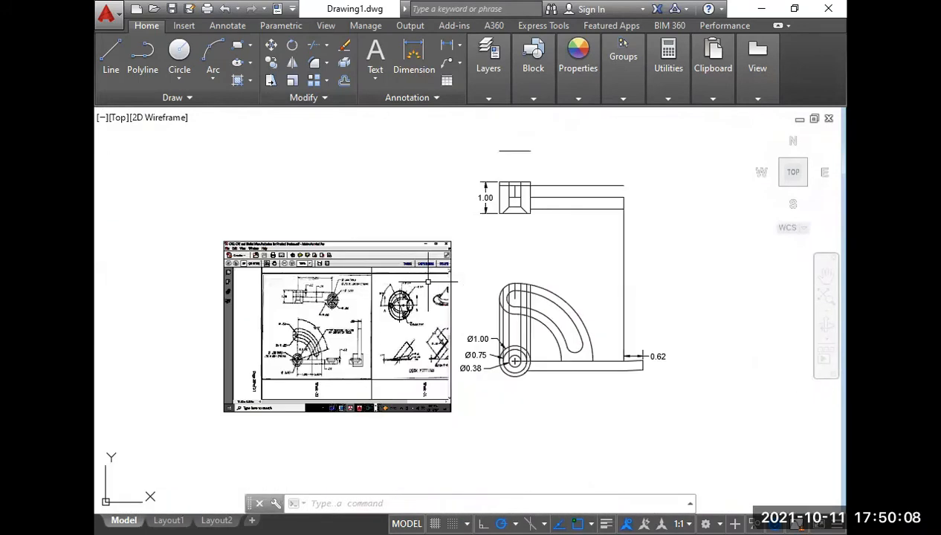
{"action": "scroll", "coordinate": [531, 220], "scroll_direction": "up", "scroll_amount": 3}
{"action": "middle_click_drag", "start_coordinate": [504, 260], "coordinate": [518, 311]}
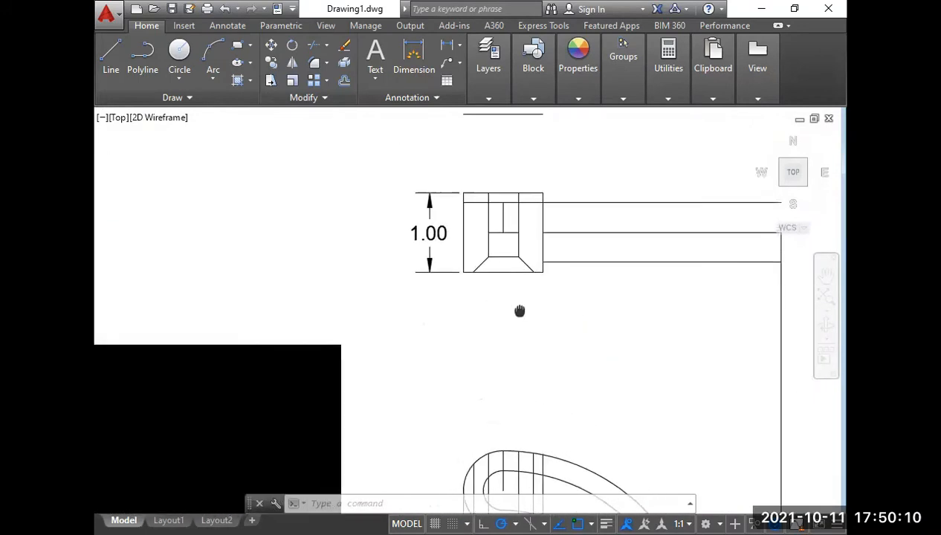
{"action": "scroll", "coordinate": [561, 282], "scroll_direction": "down", "scroll_amount": 4}
{"action": "scroll", "coordinate": [353, 364], "scroll_direction": "up", "scroll_amount": 8}
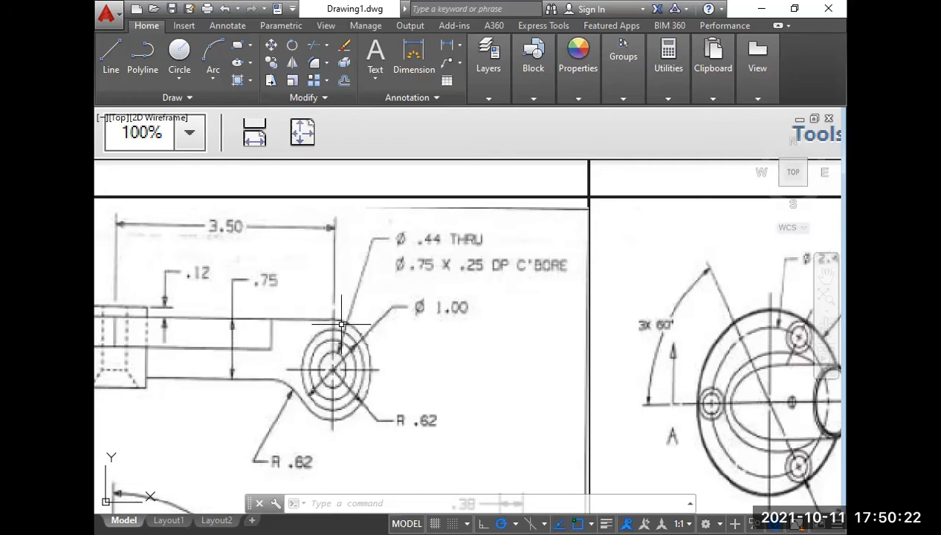
{"action": "scroll", "coordinate": [414, 355], "scroll_direction": "down", "scroll_amount": 4}
{"action": "scroll", "coordinate": [414, 355], "scroll_direction": "down", "scroll_amount": 5}
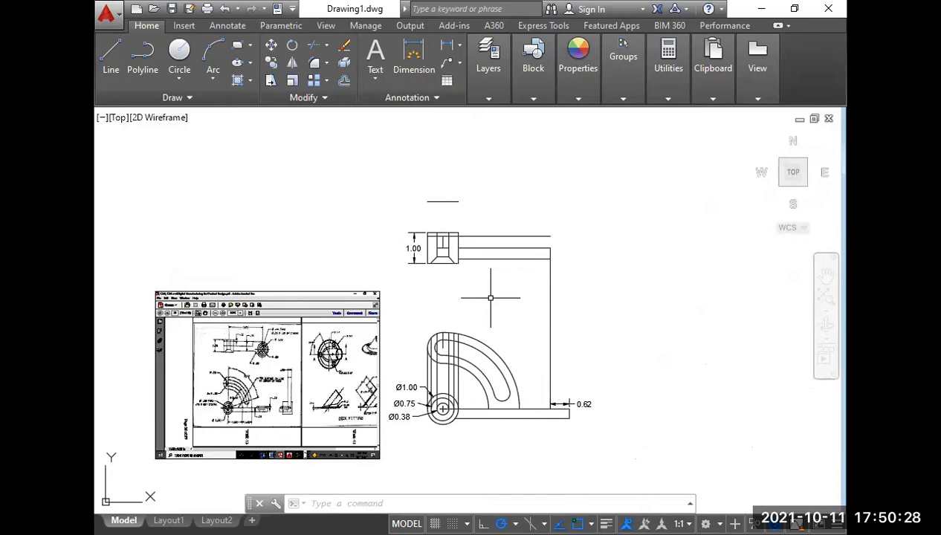
{"action": "type", "text": "c"}
{"action": "key", "text": "Return"}
{"action": "left_click", "coordinate": [620, 251]}
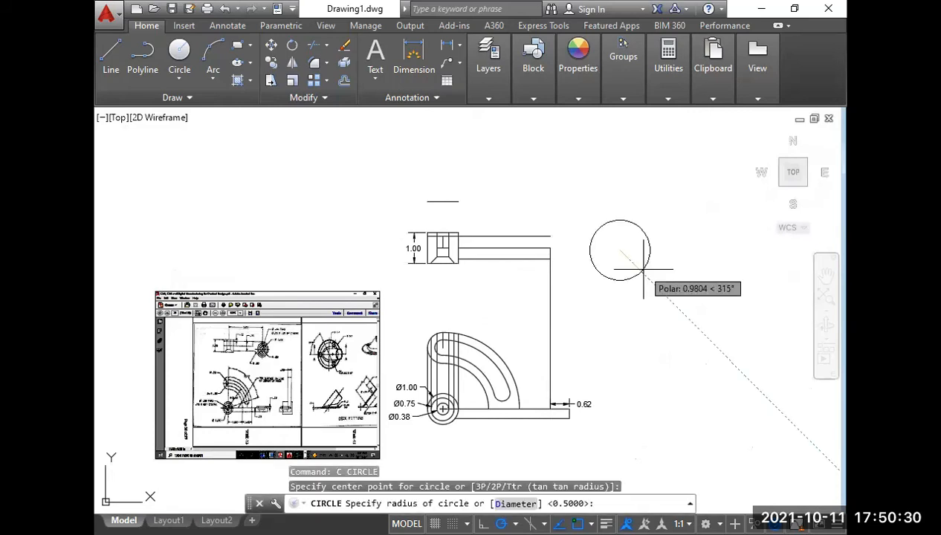
{"action": "type", "text": "d"}
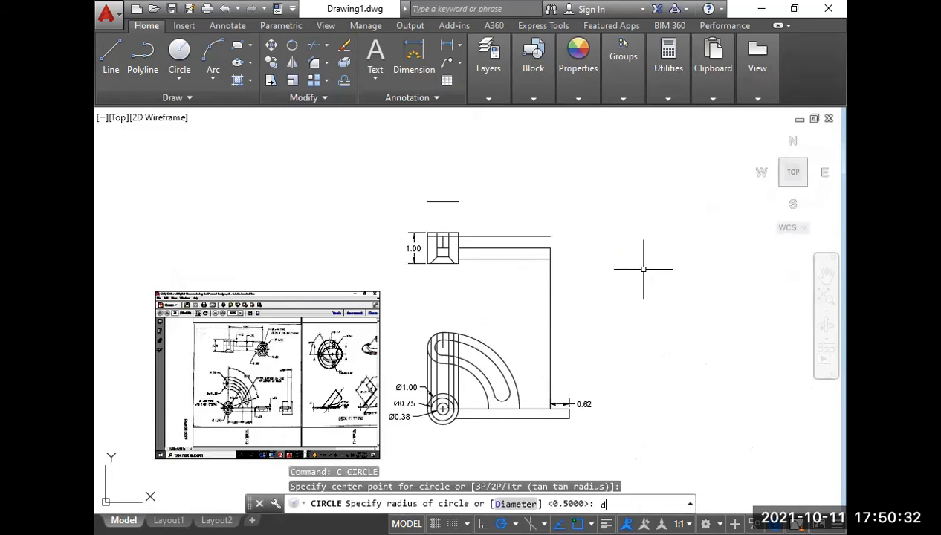
{"action": "key", "text": "Escape"}
{"action": "scroll", "coordinate": [260, 364], "scroll_direction": "up", "scroll_amount": 5}
{"action": "scroll", "coordinate": [272, 343], "scroll_direction": "down", "scroll_amount": 5}
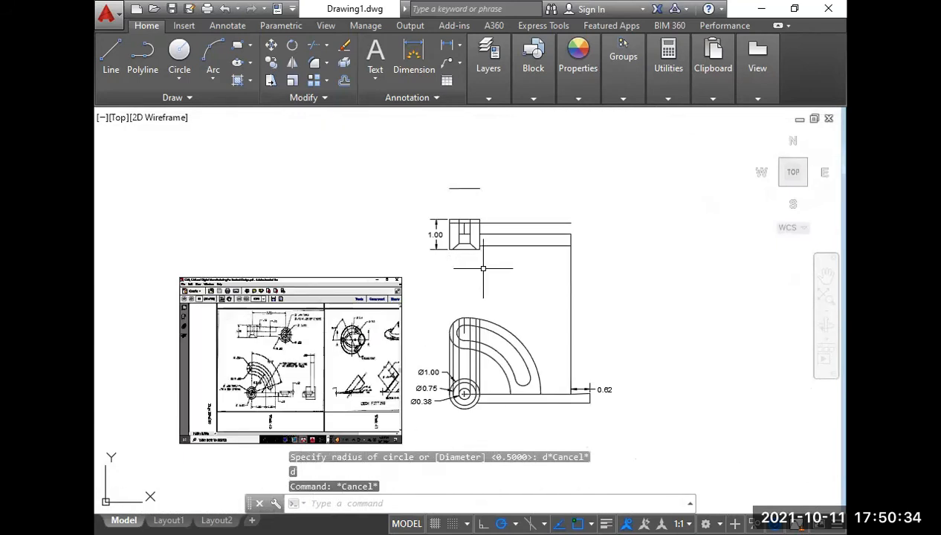
{"action": "middle_click_drag", "start_coordinate": [469, 273], "coordinate": [444, 285]}
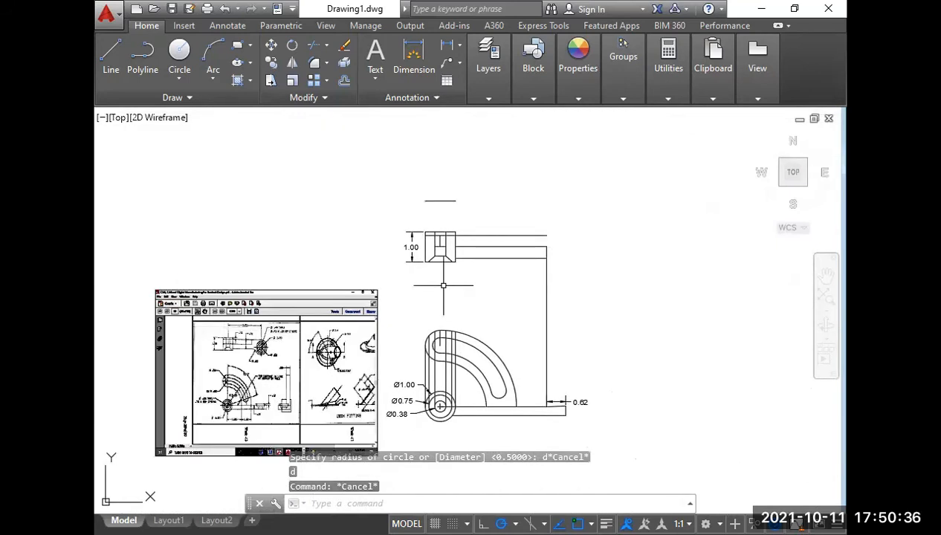
{"action": "type", "text": "c"}
{"action": "key", "text": "Return"}
{"action": "type", "text": ".62"}
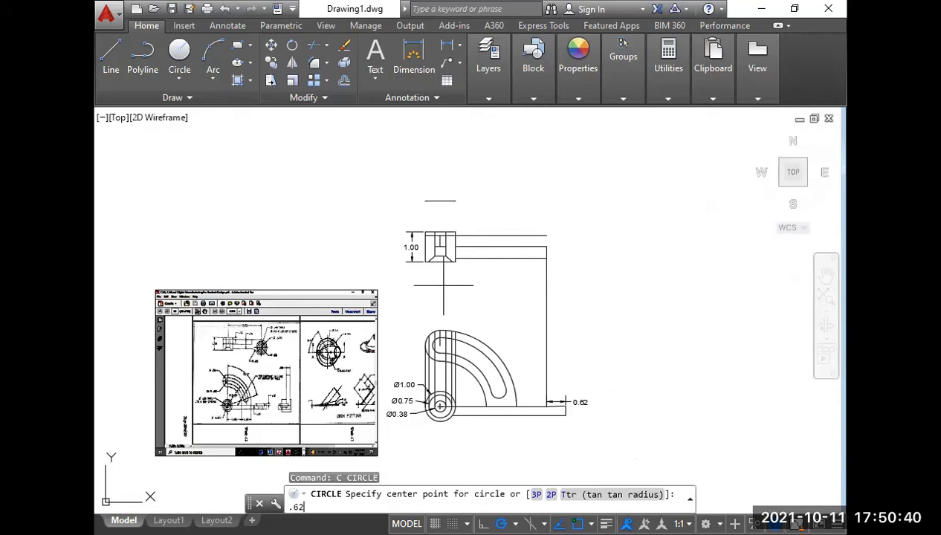
{"action": "key", "text": "Escape"}
Draw a circle of radius 0.62 in the empty space beside the top view's arm.
{"action": "type", "text": "c"}
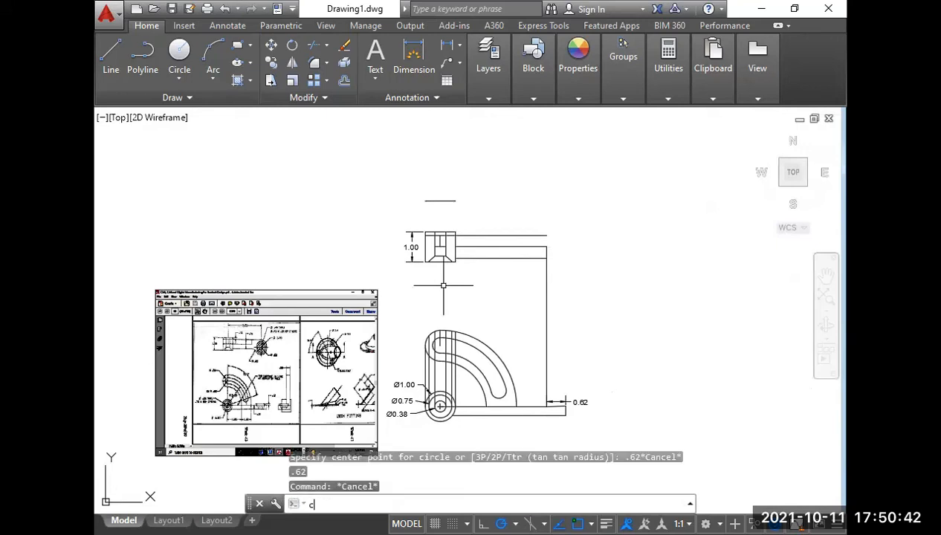
{"action": "key", "text": "Return"}
{"action": "left_click", "coordinate": [601, 288]}
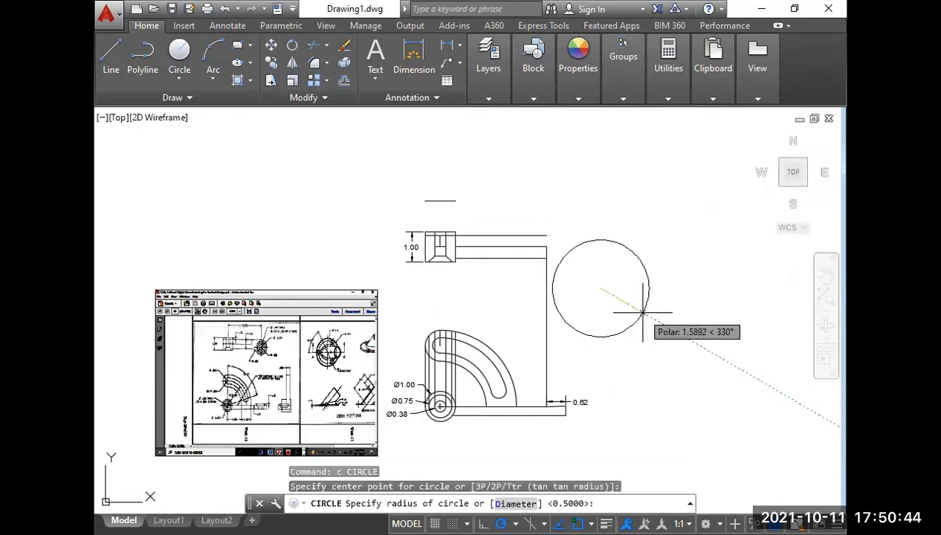
{"action": "type", "text": ".62"}
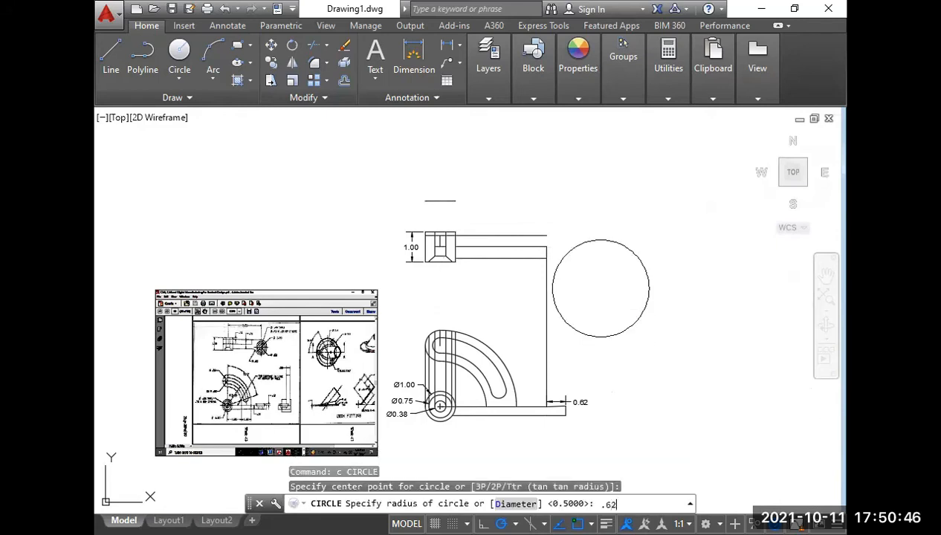
{"action": "key", "text": "Return"}
Move the 0.62-radius circle by its upper quadrant point to the outer end of the arm's upper edge.
{"action": "left_click_drag", "start_coordinate": [633, 323], "coordinate": [605, 299]}
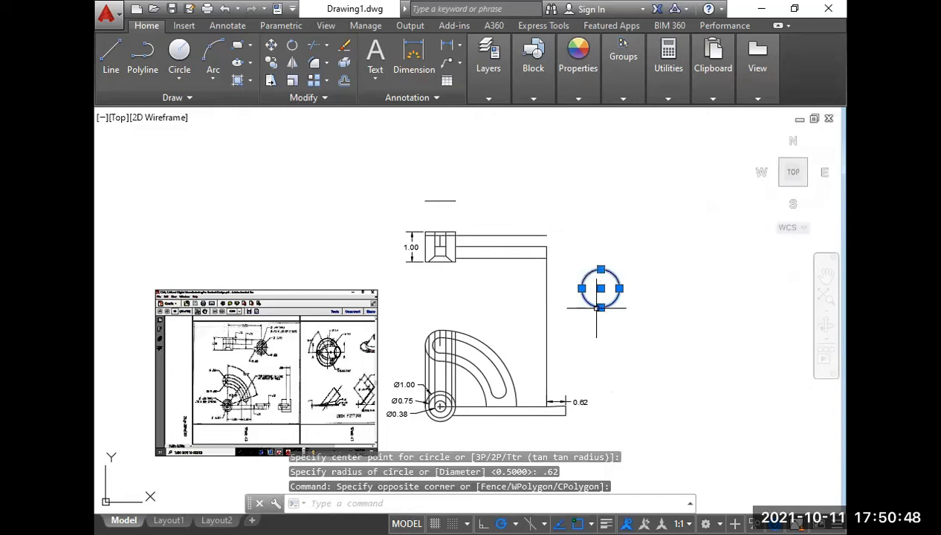
{"action": "scroll", "coordinate": [600, 282], "scroll_direction": "up", "scroll_amount": 4}
{"action": "type", "text": "m"}
{"action": "key", "text": "Return"}
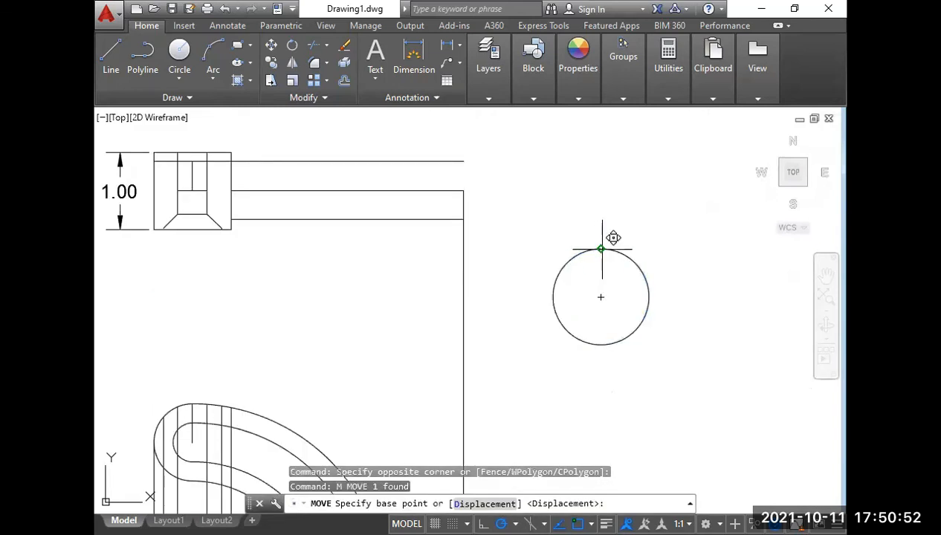
{"action": "left_click", "coordinate": [613, 238]}
{"action": "scroll", "coordinate": [487, 210], "scroll_direction": "down", "scroll_amount": 3}
{"action": "middle_click_drag", "start_coordinate": [438, 247], "coordinate": [593, 289]}
{"action": "middle_click_drag", "start_coordinate": [239, 399], "coordinate": [395, 307]}
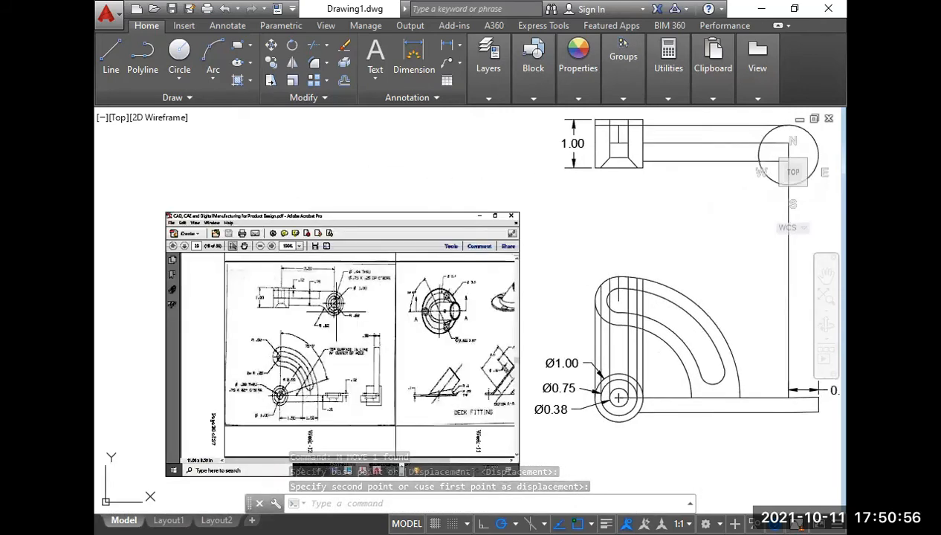
{"action": "scroll", "coordinate": [327, 312], "scroll_direction": "up", "scroll_amount": 6}
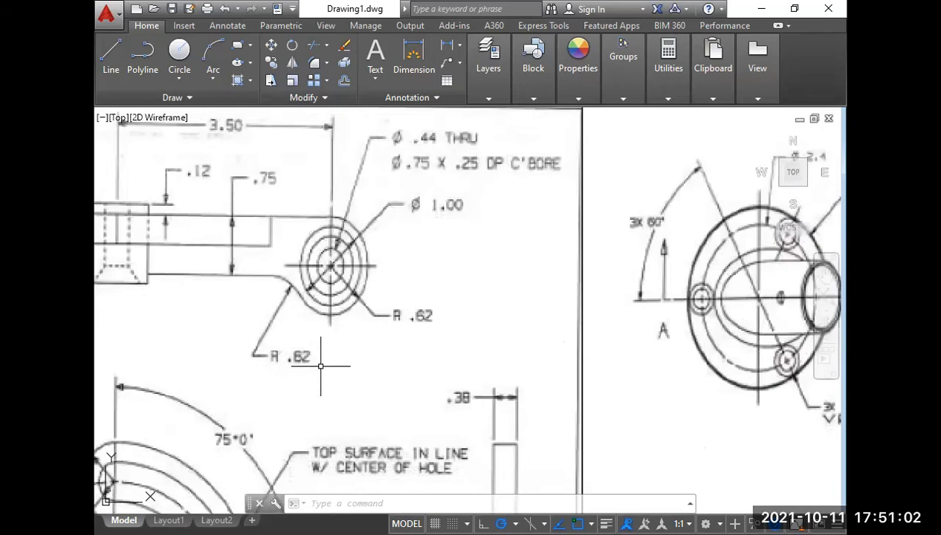
{"action": "scroll", "coordinate": [320, 365], "scroll_direction": "down", "scroll_amount": 4}
{"action": "scroll", "coordinate": [508, 304], "scroll_direction": "down", "scroll_amount": 4}
{"action": "middle_click_drag", "start_coordinate": [569, 268], "coordinate": [426, 281]}
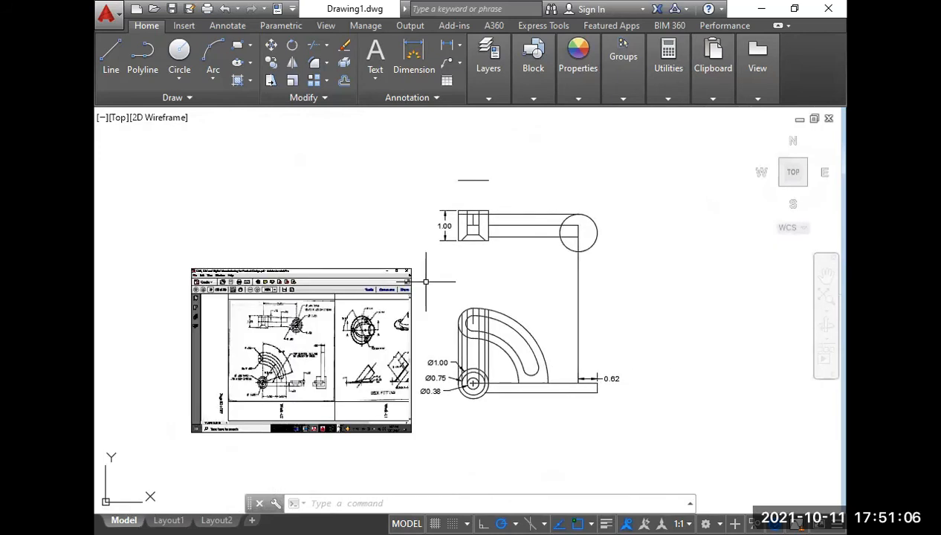
{"action": "type", "text": "f"}
{"action": "key", "text": "Return"}
{"action": "type", "text": ".62"}
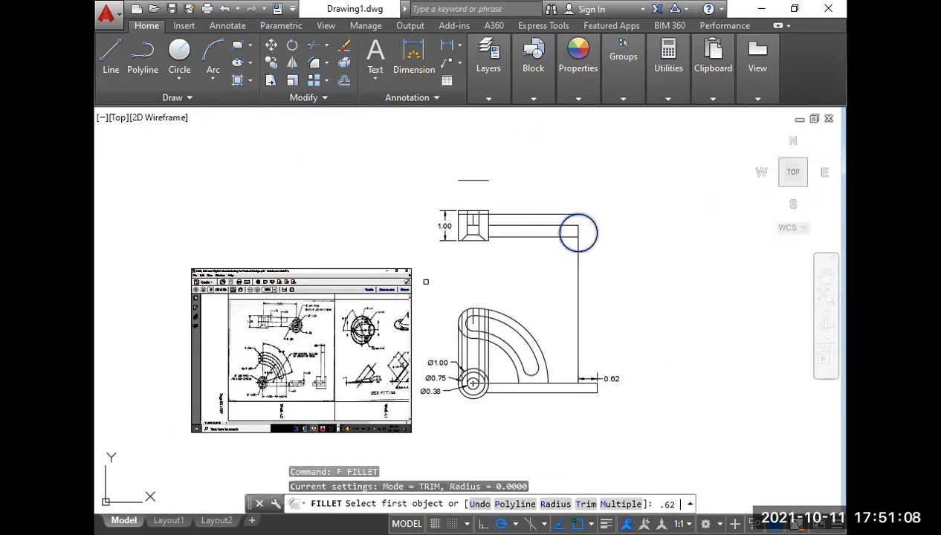
{"action": "scroll", "coordinate": [561, 246], "scroll_direction": "up", "scroll_amount": 2}
{"action": "left_click", "coordinate": [557, 249]}
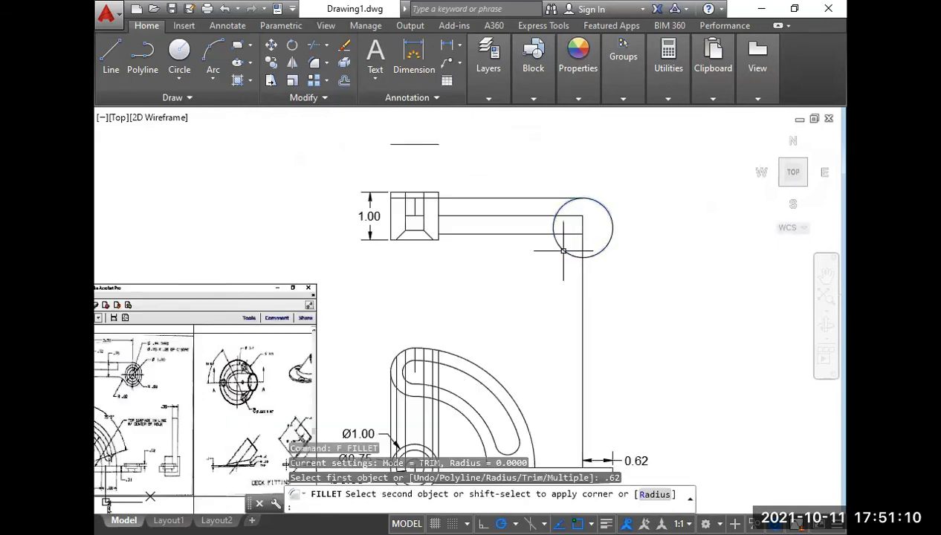
{"action": "left_click", "coordinate": [557, 245]}
{"action": "key", "text": "Escape"}
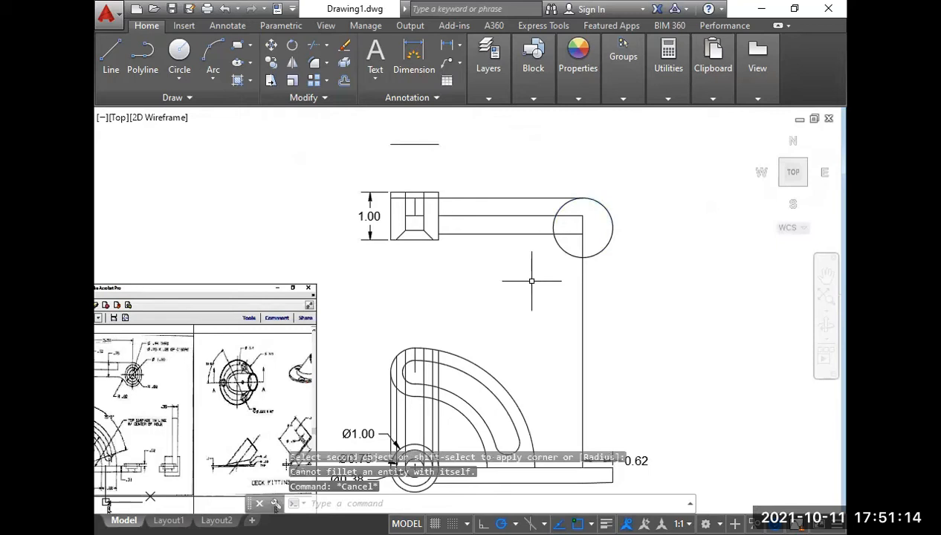
Fillet the arm's lower edge to the end circle with a radius of 0.62.
{"action": "type", "text": "f"}
{"action": "key", "text": "Return"}
{"action": "type", "text": "r"}
{"action": "key", "text": "Return"}
{"action": "type", "text": ".62"}
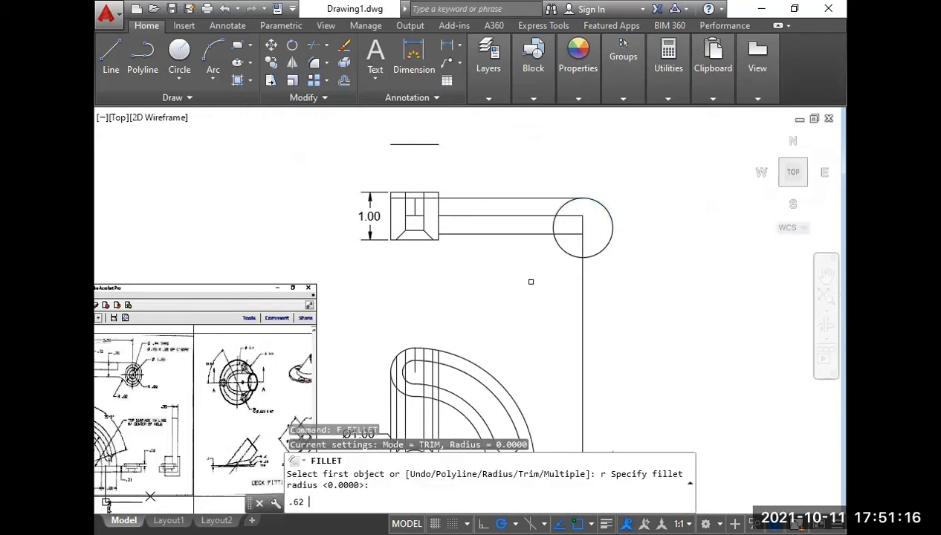
{"action": "key", "text": "Return"}
{"action": "left_click", "coordinate": [520, 234]}
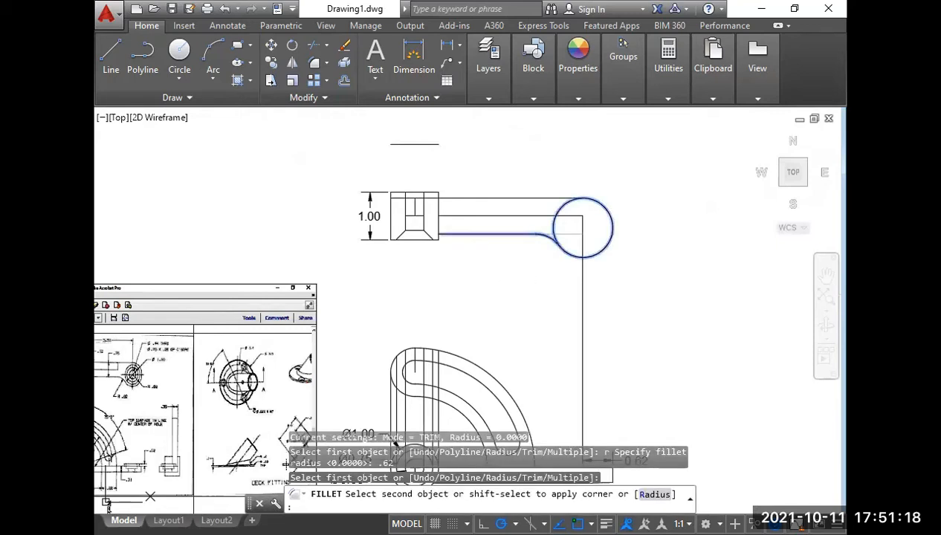
{"action": "left_click", "coordinate": [559, 250]}
{"action": "right_click", "coordinate": [555, 277]}
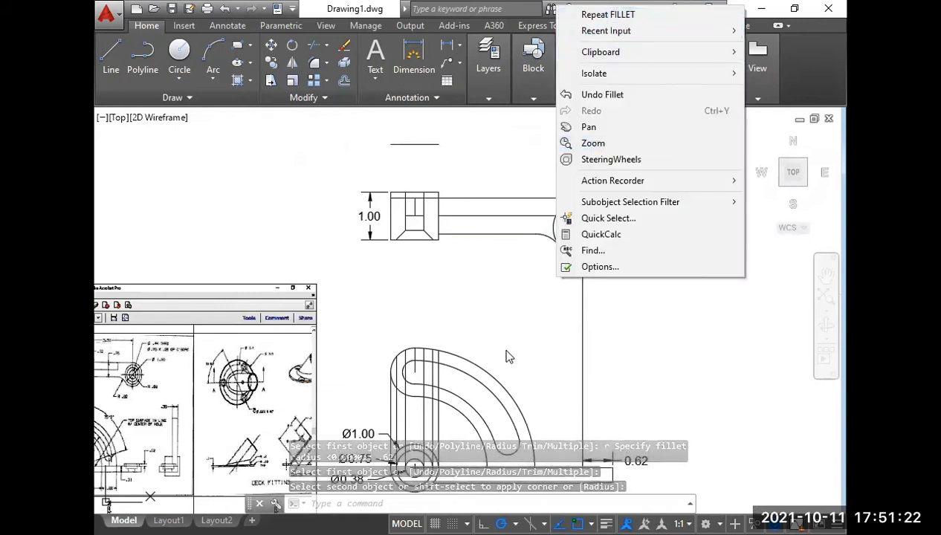
{"action": "key", "text": "Escape"}
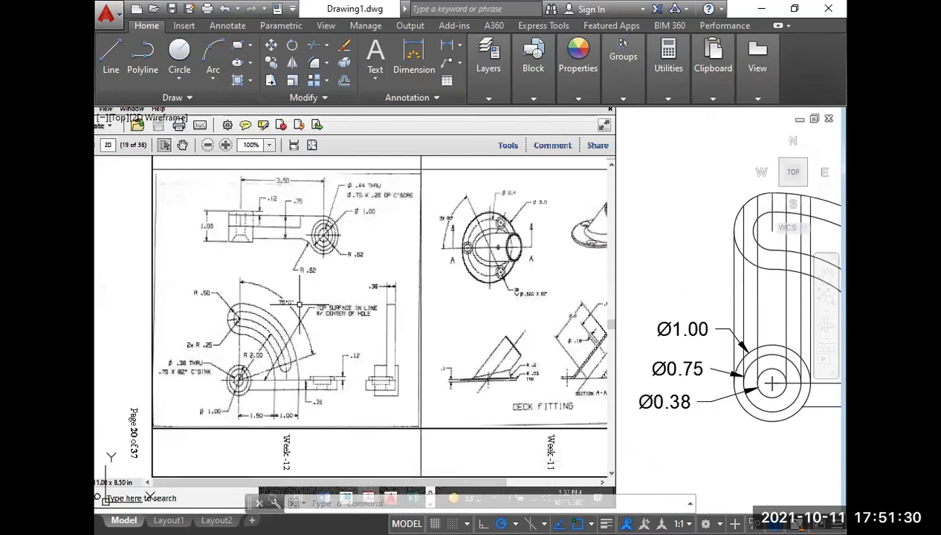
Draw a vertical line from the outer arc's lower end up to the top view arm's middle line and on to its upper edge.
{"action": "scroll", "coordinate": [306, 221], "scroll_direction": "down", "scroll_amount": 4}
{"action": "middle_click_drag", "start_coordinate": [499, 245], "coordinate": [432, 314]}
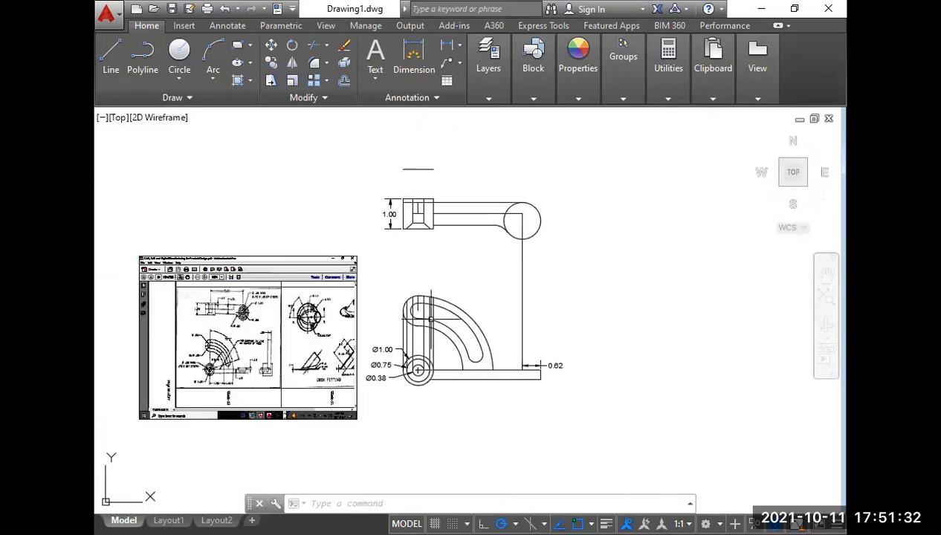
{"action": "type", "text": "l"}
{"action": "key", "text": "Return"}
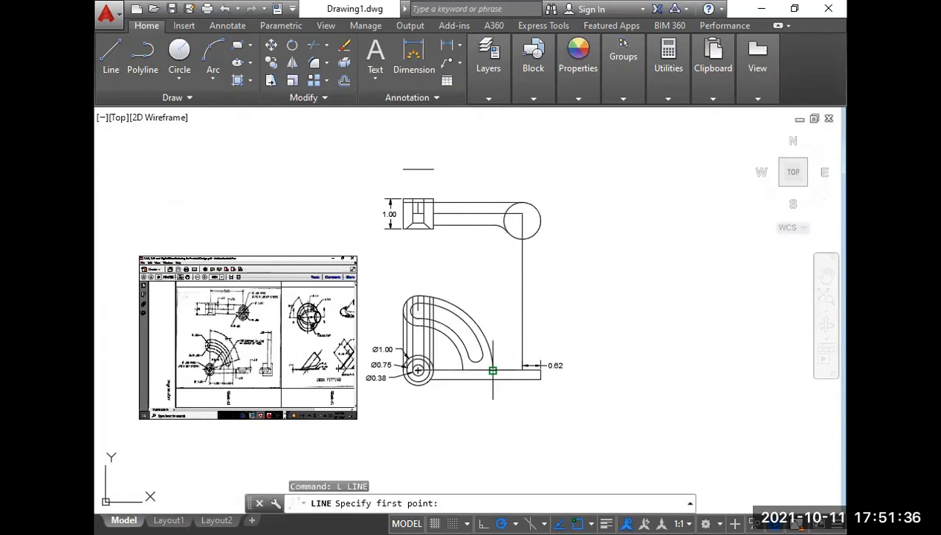
{"action": "left_click", "coordinate": [492, 370]}
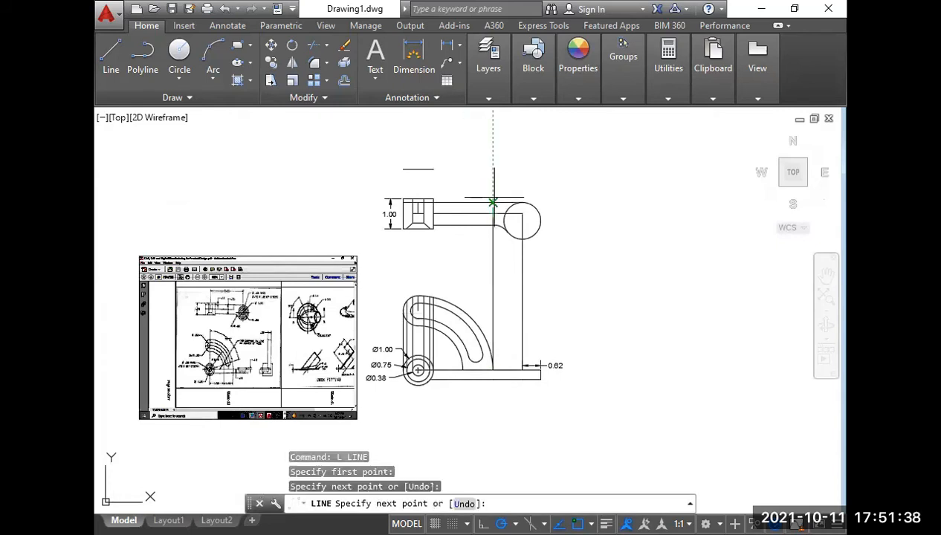
{"action": "left_click", "coordinate": [492, 203]}
{"action": "key", "text": "Return"}
Erase the long segment of this projection line below the top view's arm.
{"action": "left_click", "coordinate": [499, 252]}
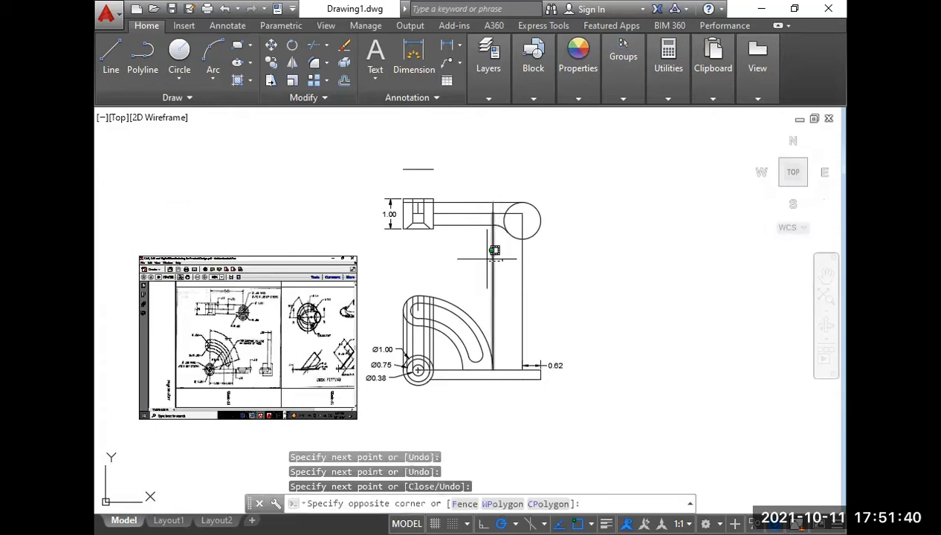
{"action": "left_click", "coordinate": [485, 259]}
{"action": "key", "text": "Delete"}
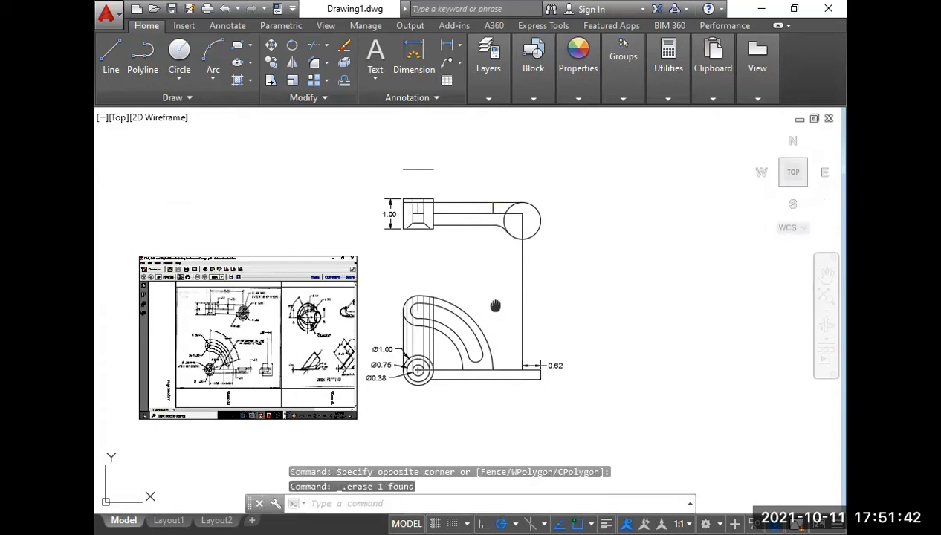
Erase the loose horizontal line above the hub and the vertical projection line running down from the round end.
{"action": "scroll", "coordinate": [485, 259], "scroll_direction": "up", "scroll_amount": 3}
{"action": "left_click", "coordinate": [486, 176]}
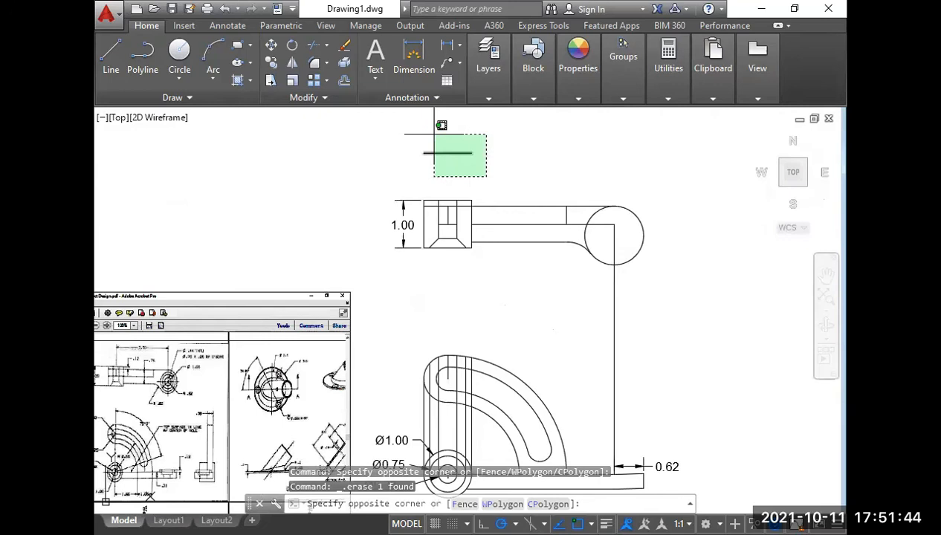
{"action": "left_click", "coordinate": [434, 134]}
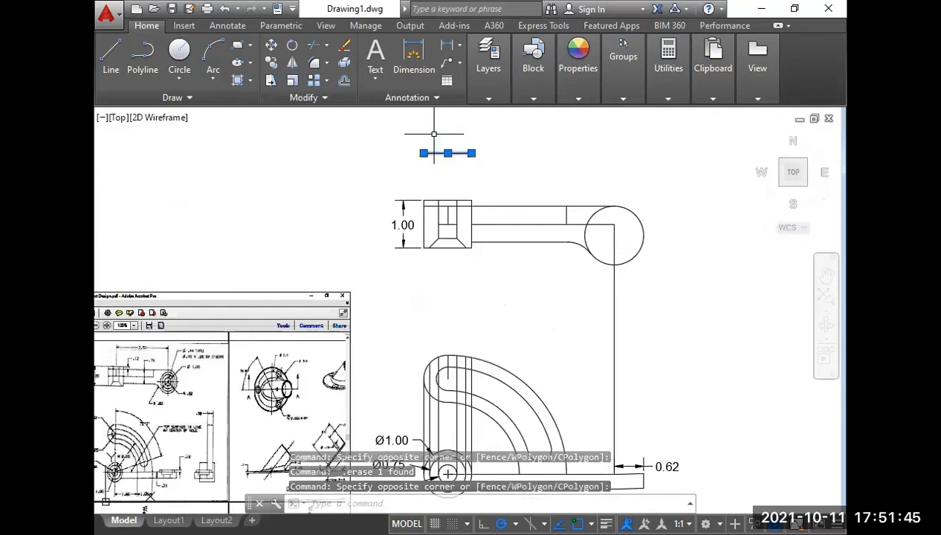
{"action": "left_click", "coordinate": [613, 245]}
{"action": "left_click", "coordinate": [603, 243]}
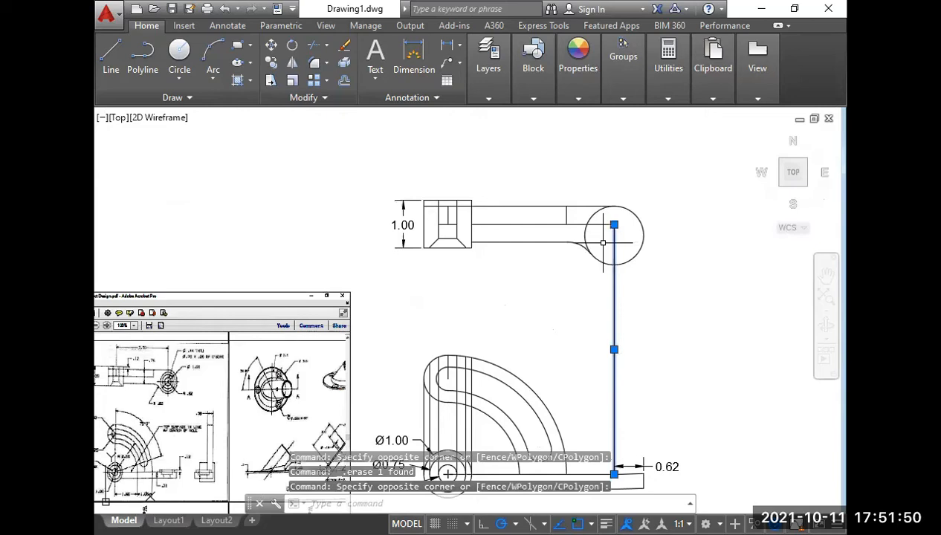
{"action": "key", "text": "Delete"}
Trim the arm's middle line inside the end circle and back to the short vertical line.
{"action": "type", "text": "tr"}
{"action": "key", "text": "Return"}
{"action": "key", "text": "Return"}
{"action": "left_click", "coordinate": [600, 225]}
{"action": "key", "text": "Return"}
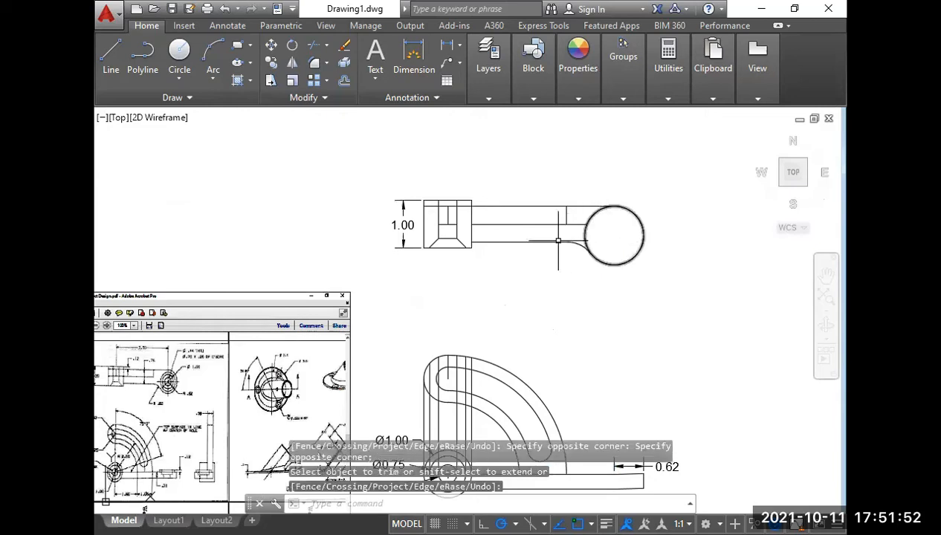
{"action": "middle_click_drag", "start_coordinate": [507, 272], "coordinate": [542, 268]}
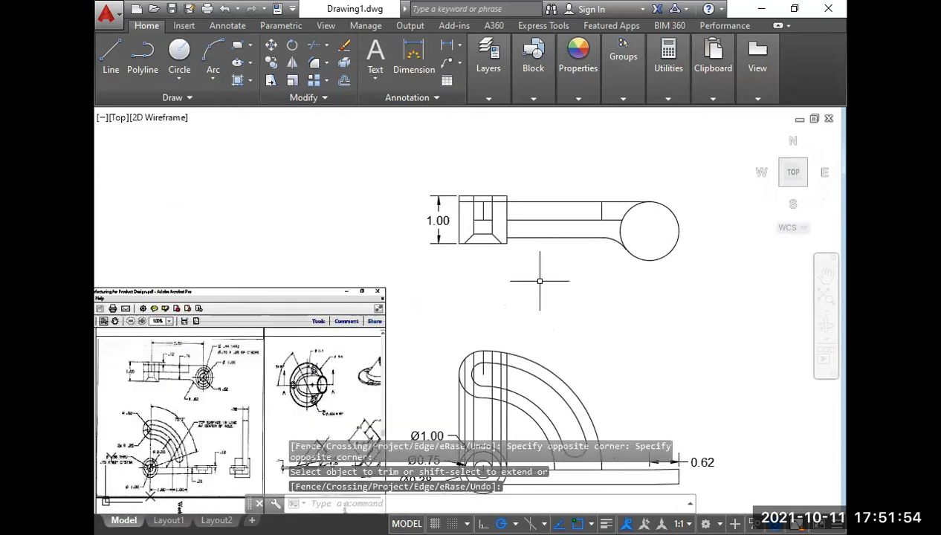
{"action": "left_click", "coordinate": [620, 221]}
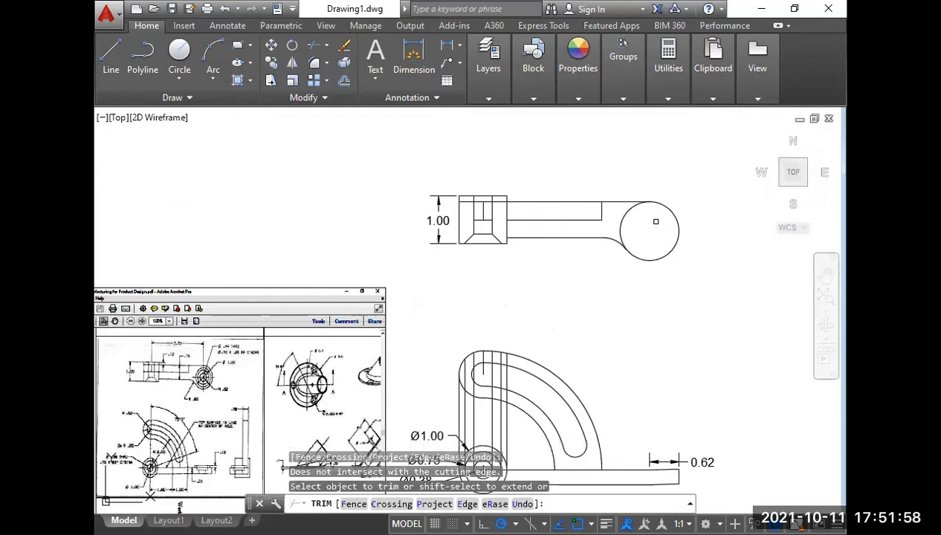
{"action": "key", "text": "Return"}
Check the round end's hole sizes in the reference drawing and draw a 0.44-radius circle at the end circle's center.
{"action": "scroll", "coordinate": [178, 381], "scroll_direction": "up", "scroll_amount": 5}
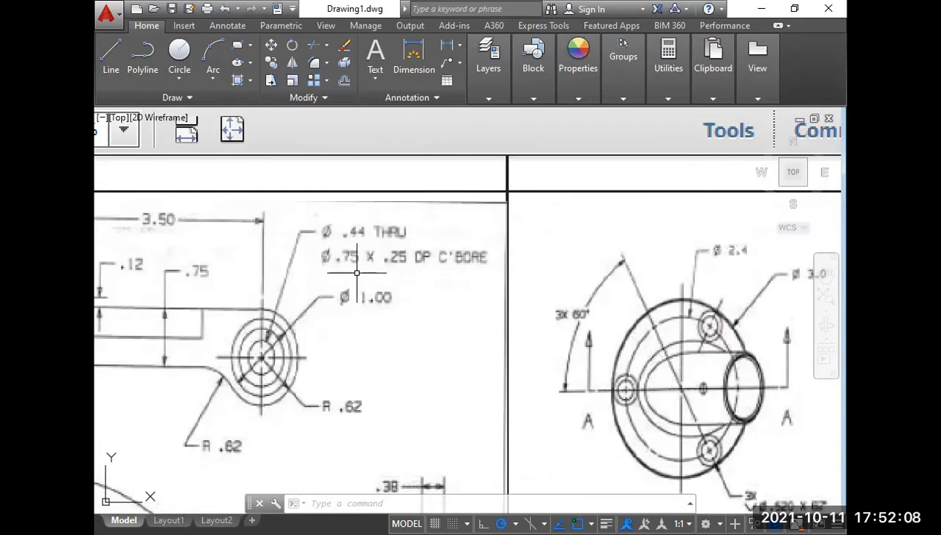
{"action": "scroll", "coordinate": [357, 327], "scroll_direction": "down", "scroll_amount": 5}
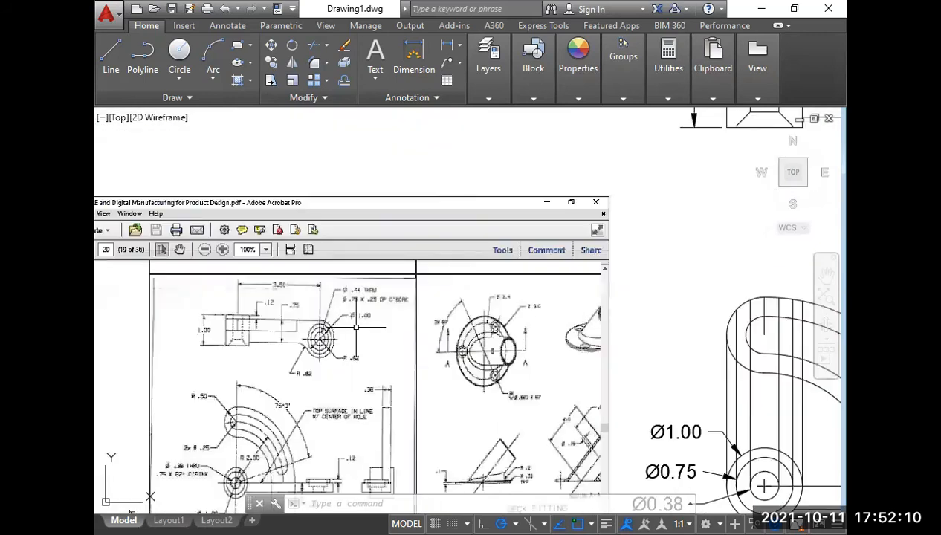
{"action": "scroll", "coordinate": [414, 322], "scroll_direction": "down", "scroll_amount": 2}
{"action": "middle_click_drag", "start_coordinate": [508, 253], "coordinate": [441, 302]}
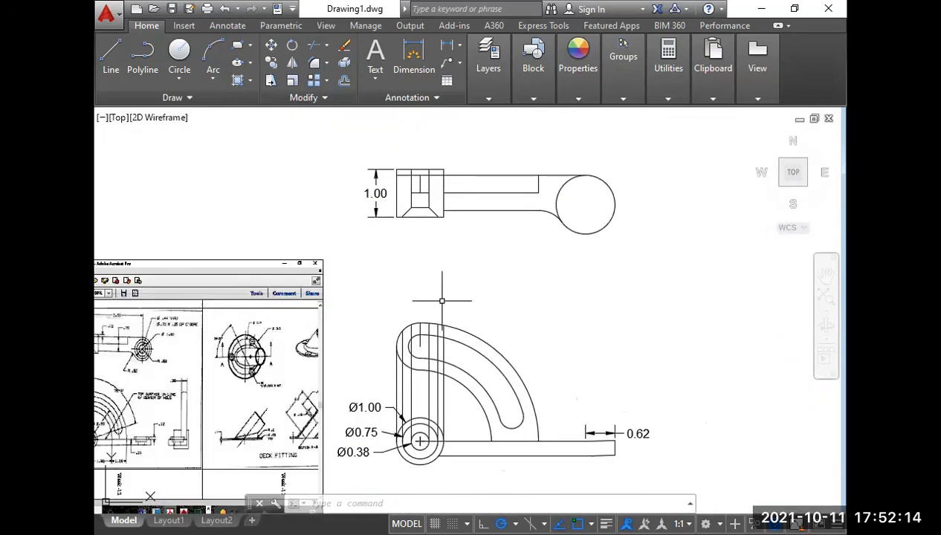
{"action": "type", "text": "c"}
{"action": "key", "text": "Return"}
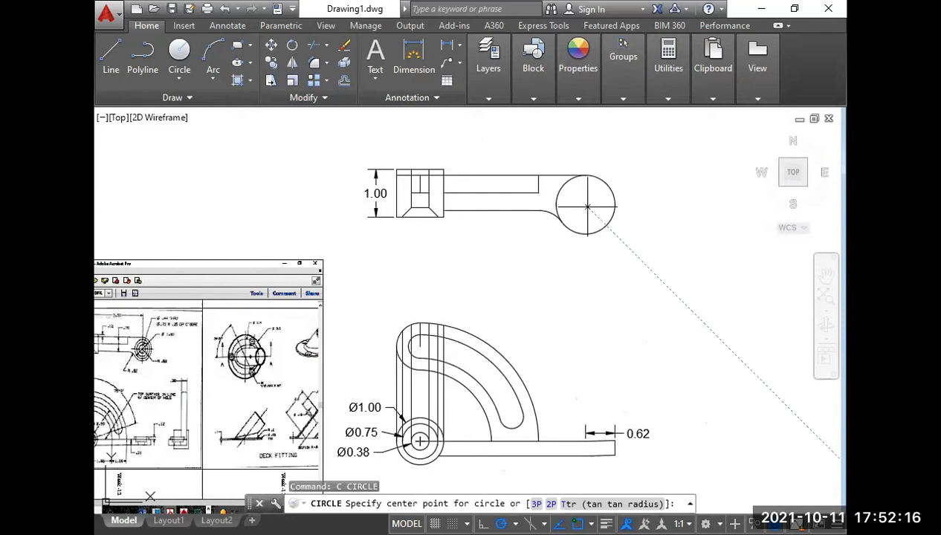
{"action": "left_click", "coordinate": [586, 206]}
{"action": "type", "text": ".44"}
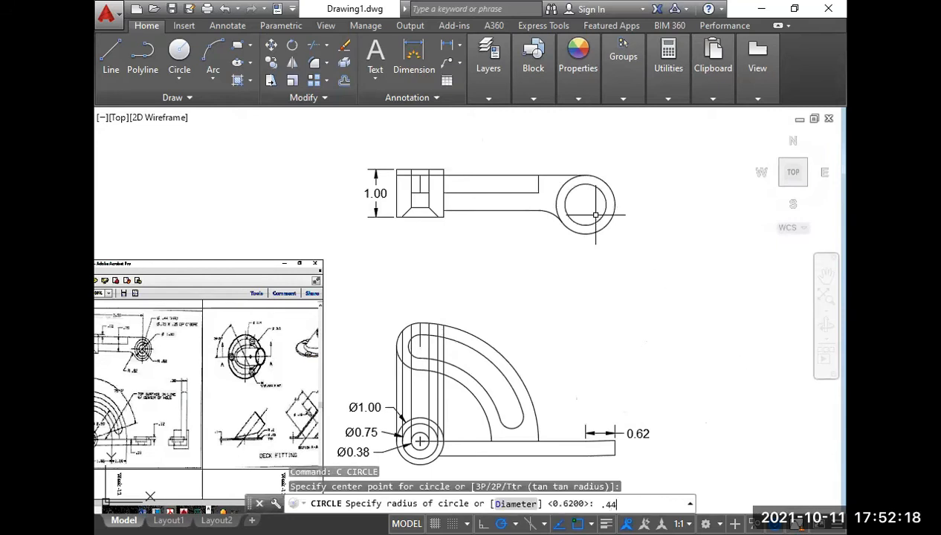
{"action": "key", "text": "Return"}
Erase the 0.44-radius circle inside the top view's round end.
{"action": "type", "text": "c"}
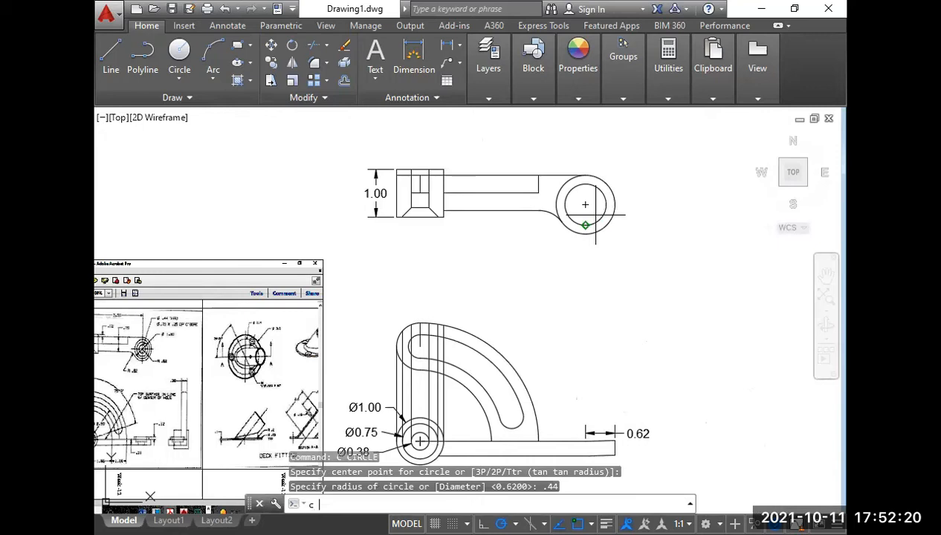
{"action": "key", "text": "Return"}
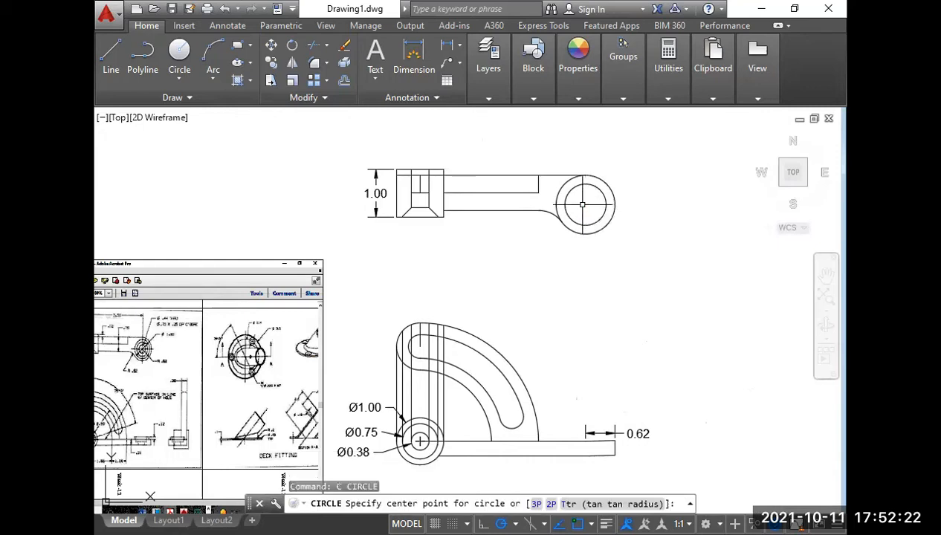
{"action": "key", "text": "Escape"}
{"action": "left_click", "coordinate": [598, 218]}
{"action": "key", "text": "Delete"}
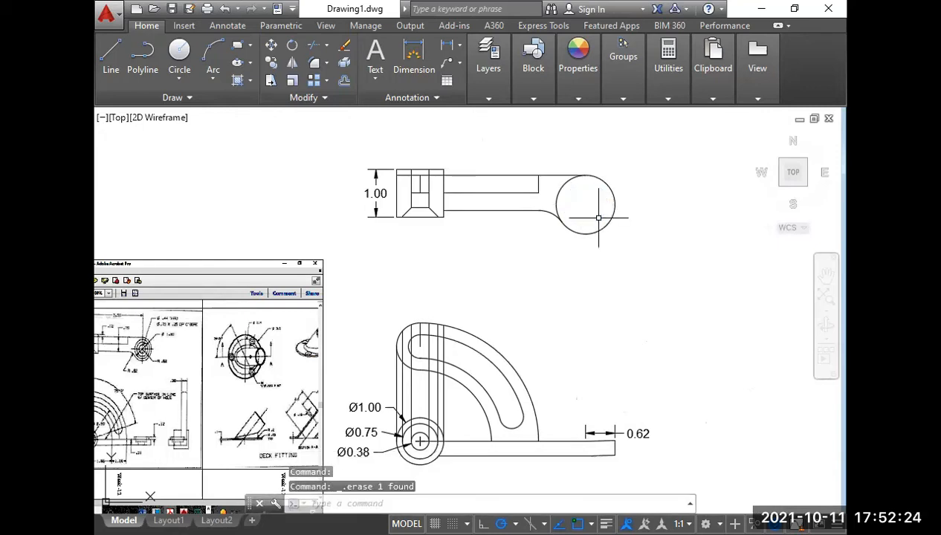
Redraw the inner circle concentric with the top view's round end, with a radius of 0.44.
{"action": "type", "text": "c"}
{"action": "key", "text": "Return"}
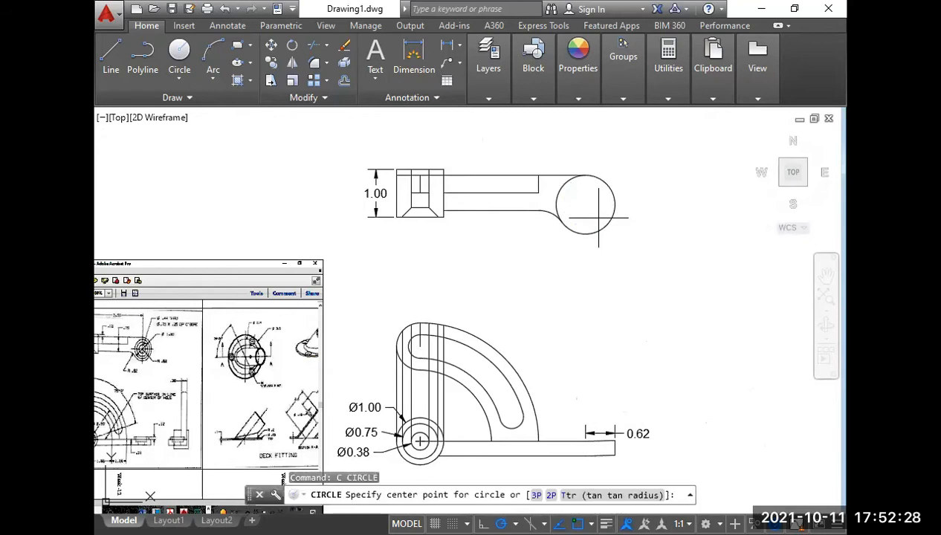
{"action": "type", "text": "d"}
{"action": "key", "text": "Return"}
{"action": "left_click", "coordinate": [585, 204]}
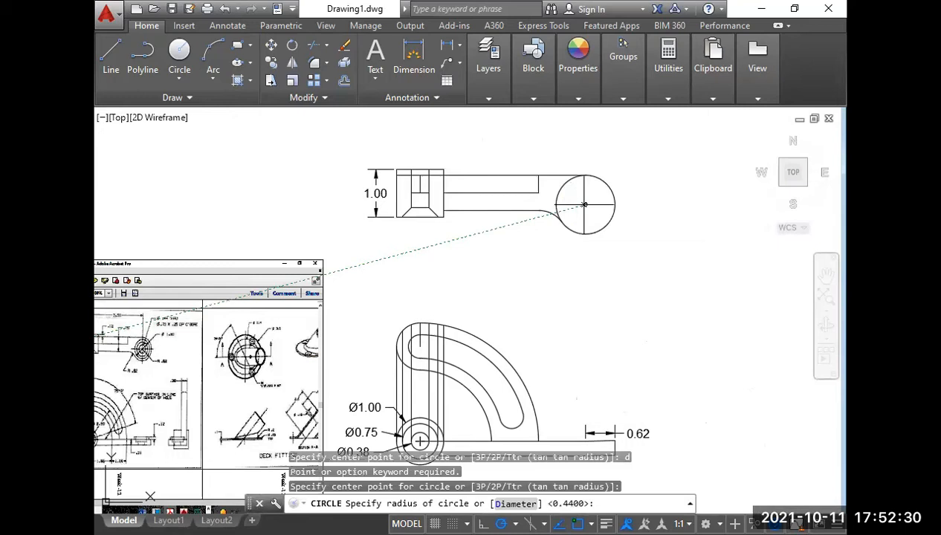
{"action": "type", "text": ".44"}
{"action": "key", "text": "Return"}
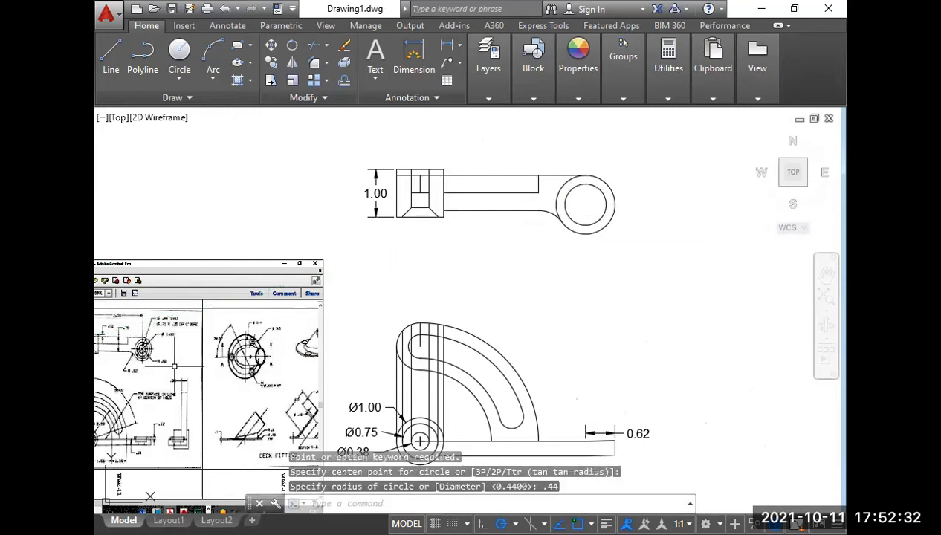
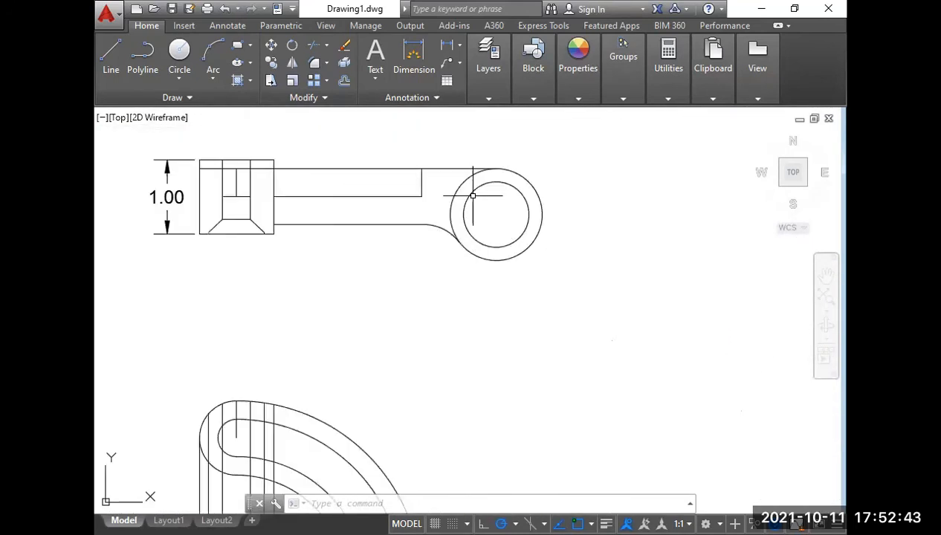
Erase the inner circle of the top view's round end and replace it with a concentric circle 0.44 in diameter.
{"action": "scroll", "coordinate": [469, 198], "scroll_direction": "up", "scroll_amount": 2}
{"action": "left_click", "coordinate": [465, 201]}
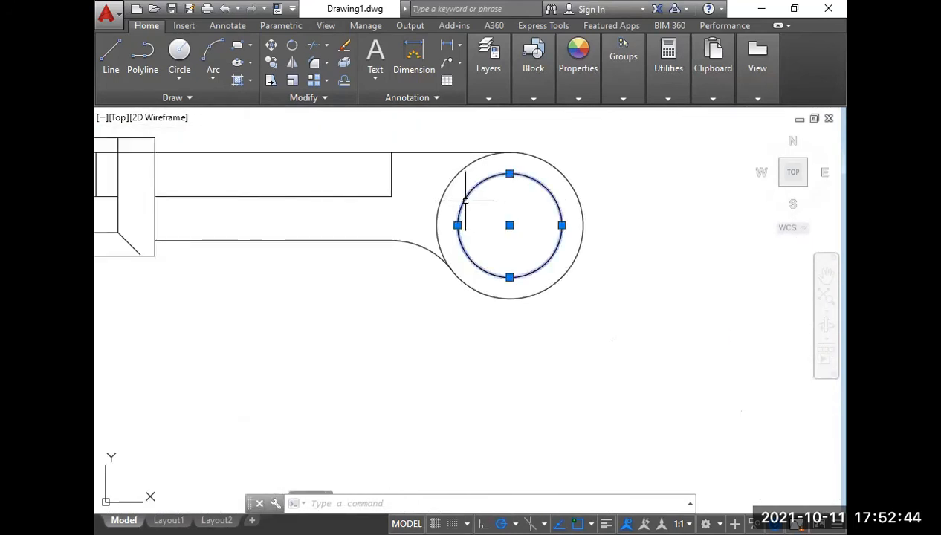
{"action": "key", "text": "Delete"}
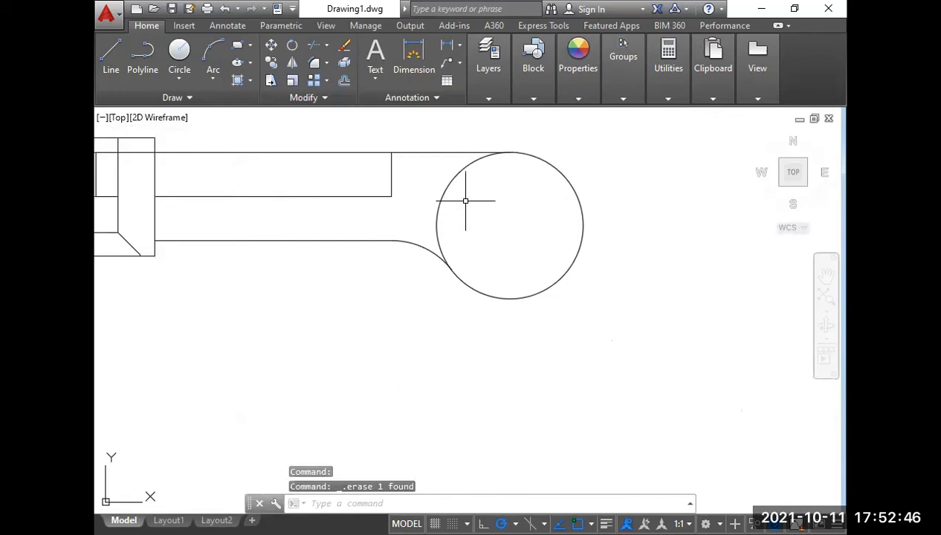
{"action": "type", "text": "c"}
{"action": "key", "text": "Return"}
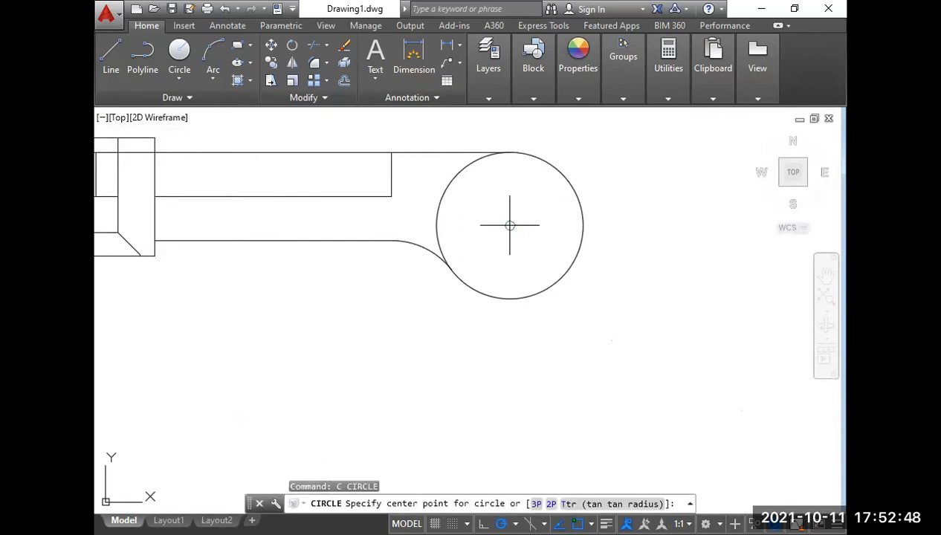
{"action": "left_click", "coordinate": [510, 225]}
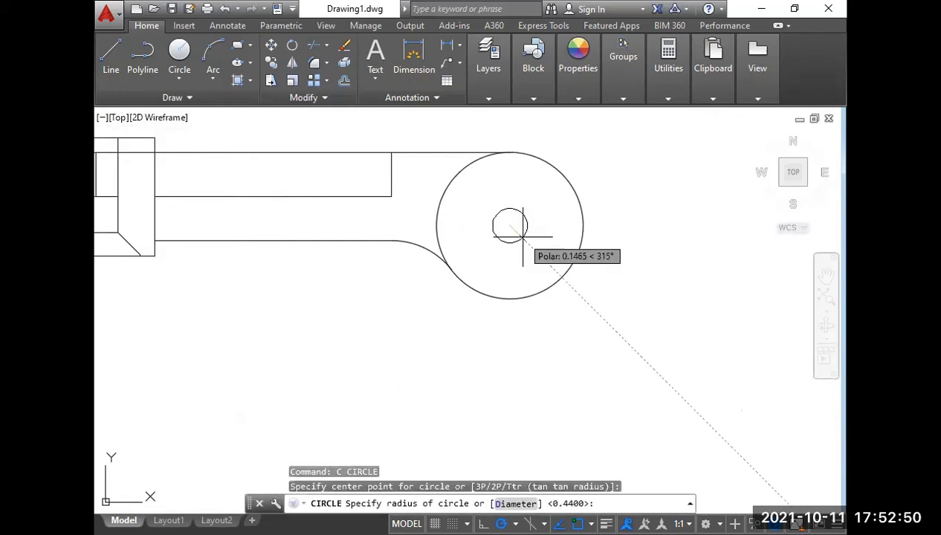
{"action": "type", "text": "d"}
{"action": "key", "text": "Return"}
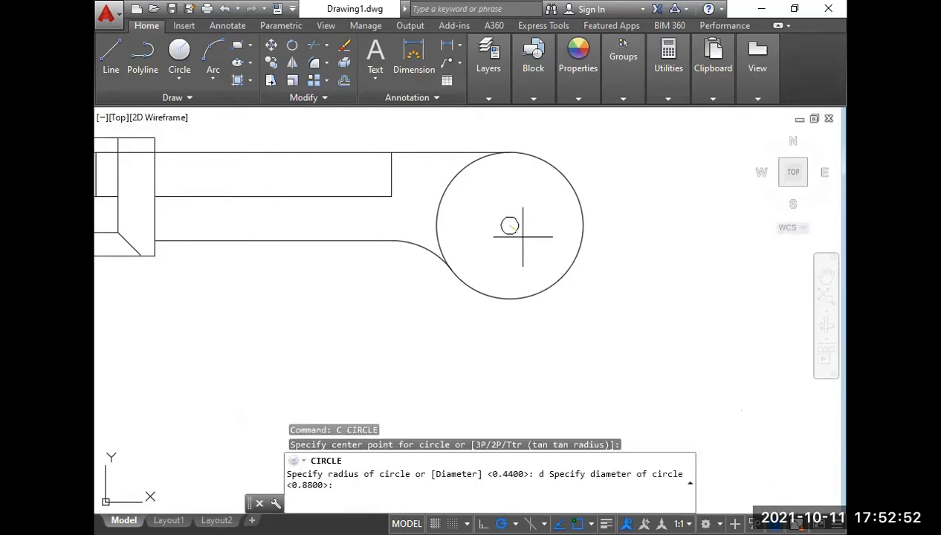
{"action": "type", "text": ".44"}
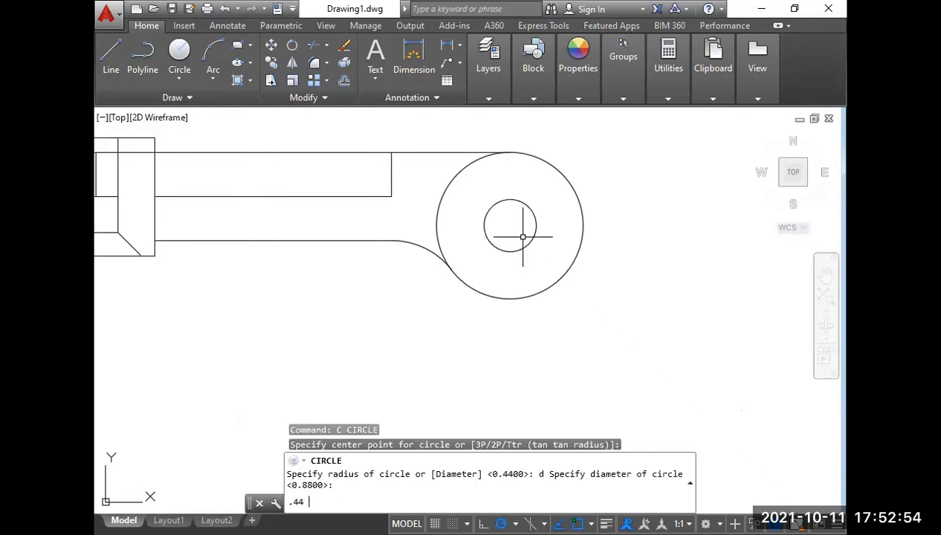
{"action": "key", "text": "Return"}
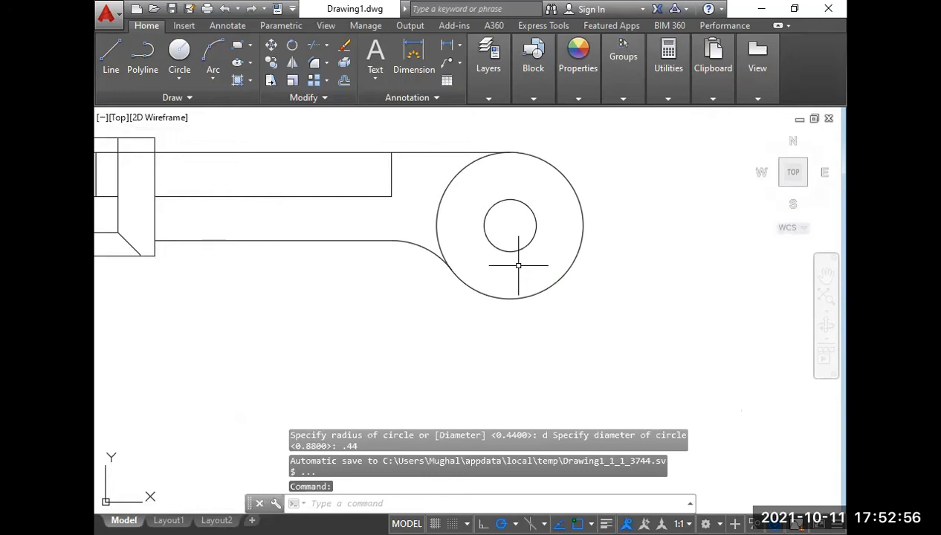
Draw a circle with a diameter of 1, concentric with the top view's round end.
{"action": "type", "text": "c"}
{"action": "key", "text": "Return"}
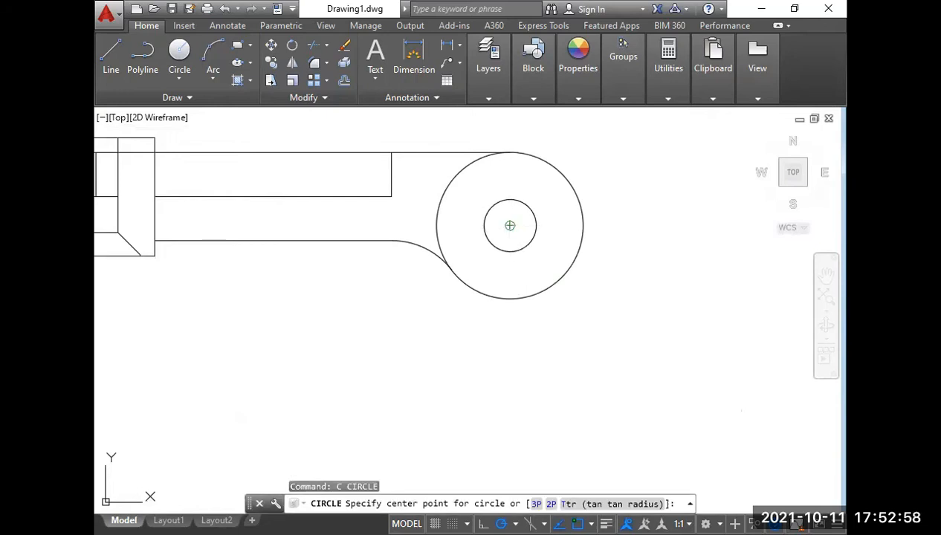
{"action": "left_click", "coordinate": [509, 225]}
{"action": "type", "text": "d"}
{"action": "key", "text": "Return"}
{"action": "type", "text": "1"}
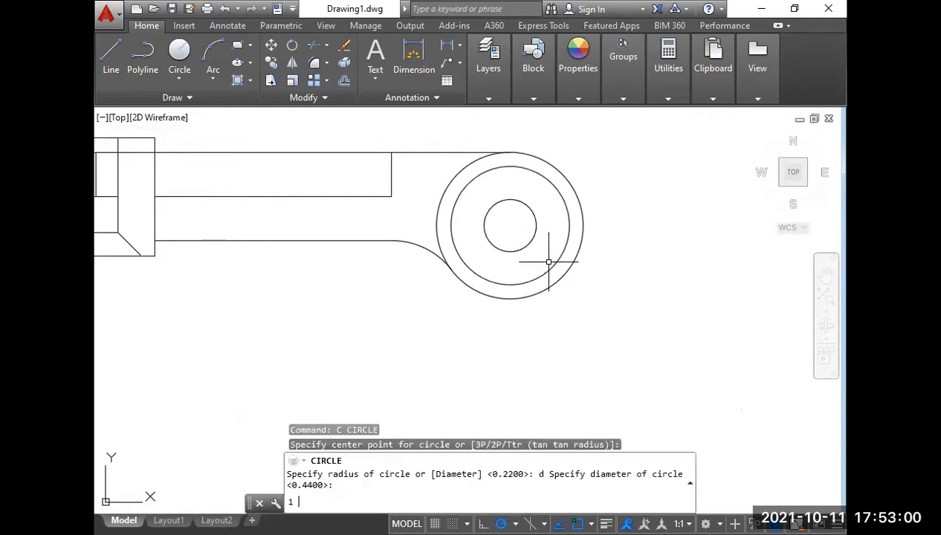
{"action": "key", "text": "Return"}
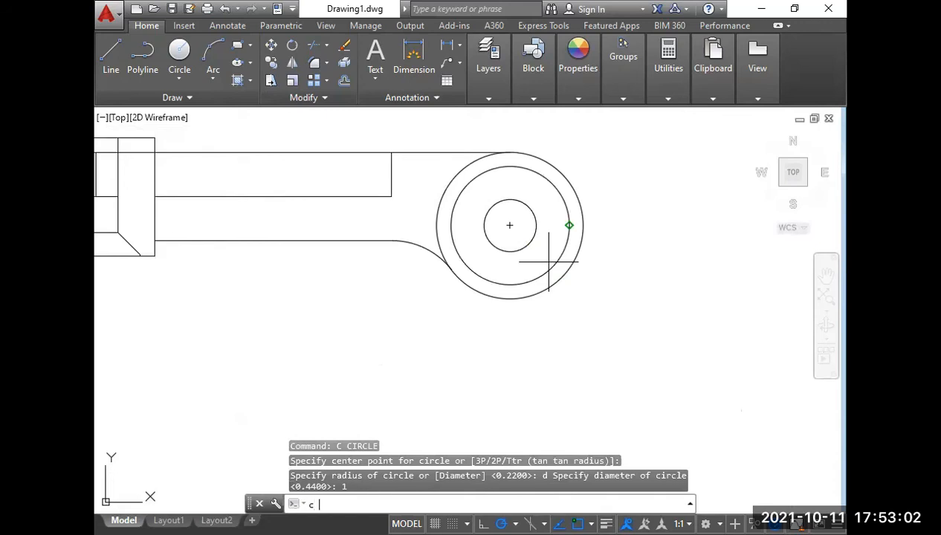
Draw a third concentric circle in the round end with a diameter of 0.75.
{"action": "type", "text": "c"}
{"action": "key", "text": "Return"}
{"action": "left_click", "coordinate": [546, 260]}
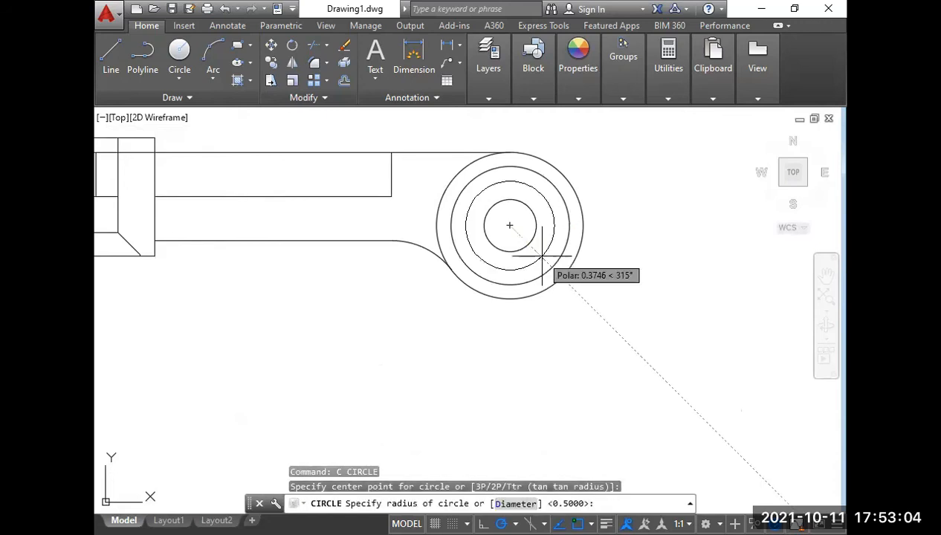
{"action": "type", "text": "d"}
{"action": "key", "text": "Return"}
{"action": "type", "text": "."}
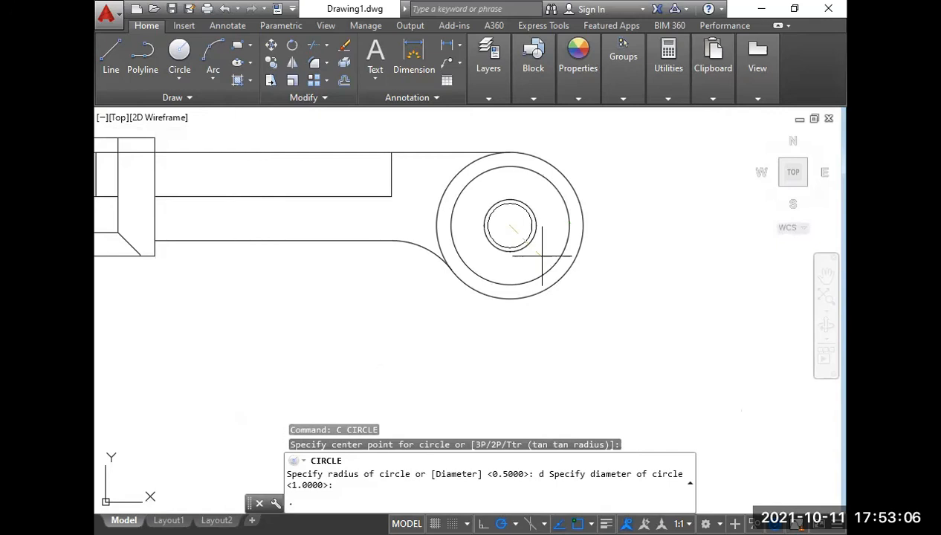
{"action": "type", "text": "75"}
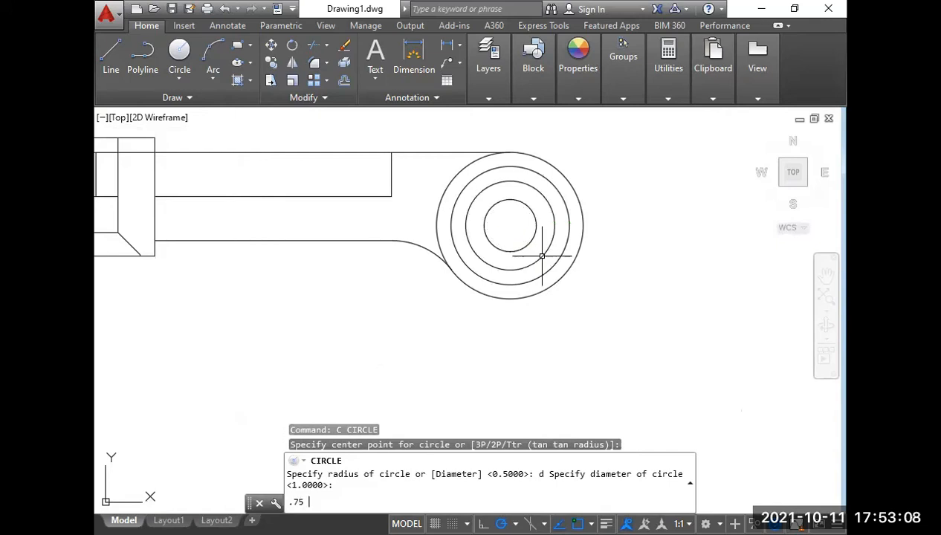
{"action": "key", "text": "Return"}
Add a diameter dimension to the outermost circle of the top view's round end.
{"action": "scroll", "coordinate": [542, 256], "scroll_direction": "down", "scroll_amount": 2}
{"action": "middle_click_drag", "start_coordinate": [513, 273], "coordinate": [563, 314]}
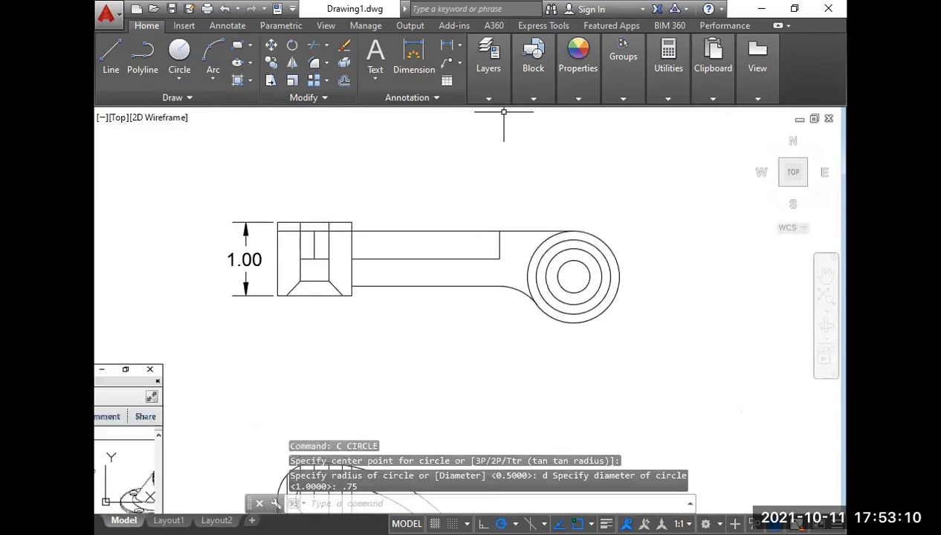
{"action": "left_click", "coordinate": [459, 46]}
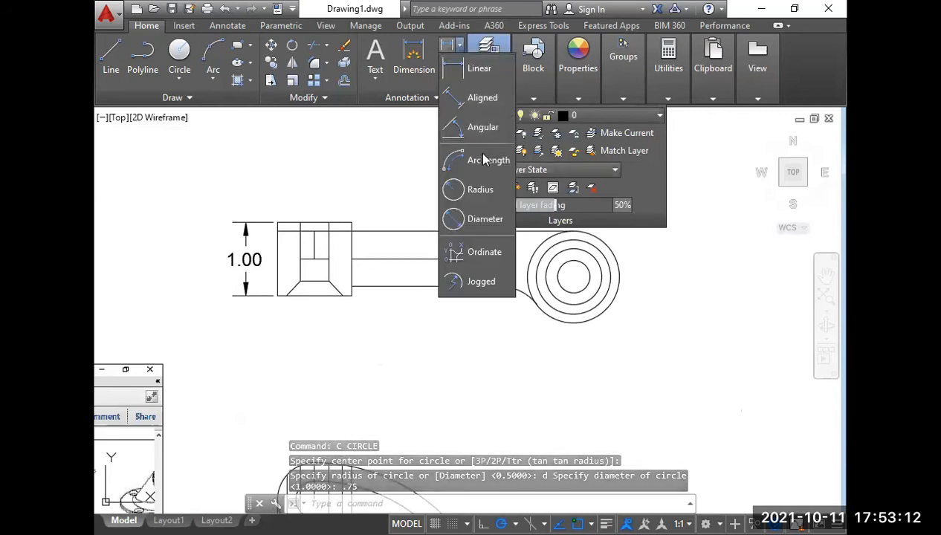
{"action": "left_click", "coordinate": [474, 220]}
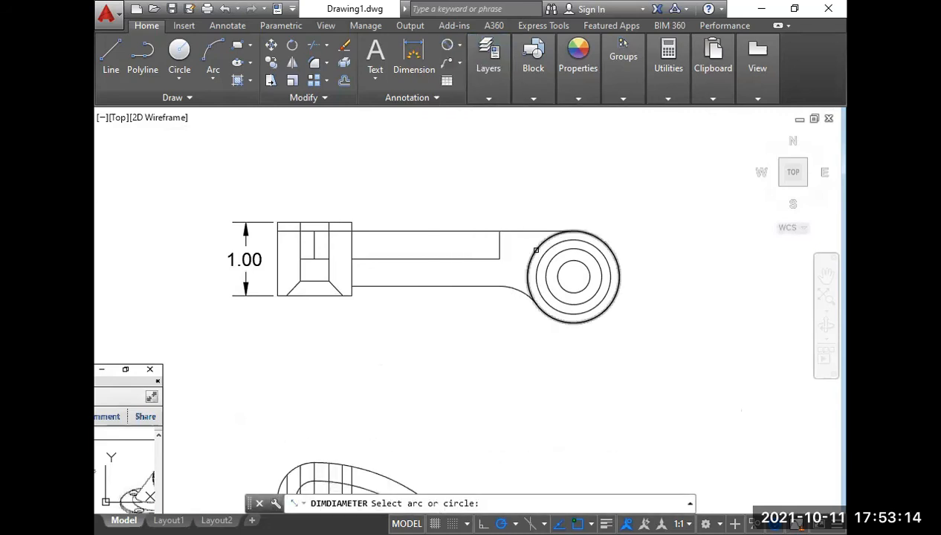
{"action": "left_click", "coordinate": [535, 250]}
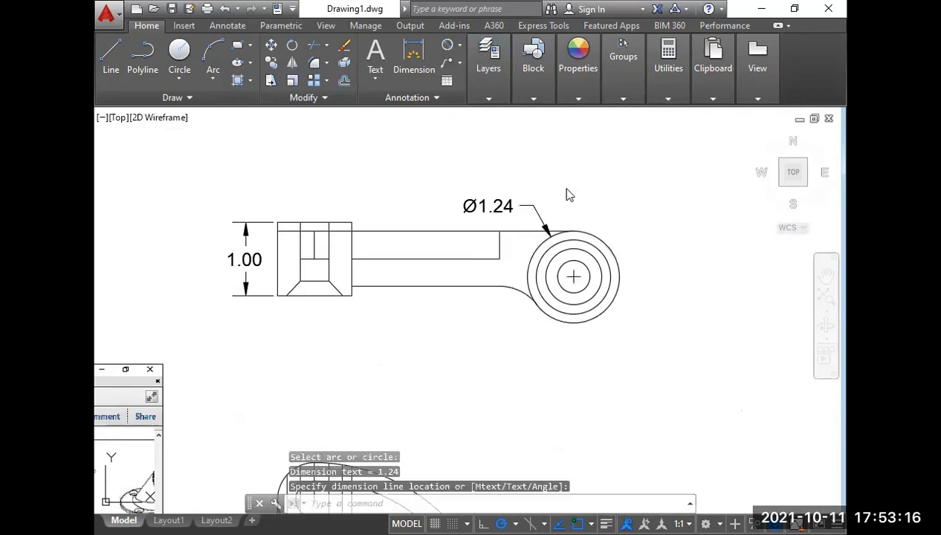
{"action": "left_click", "coordinate": [587, 205]}
Add diameter dimensions to the three inner concentric circles, placing them beside the round end.
{"action": "key", "text": "Return"}
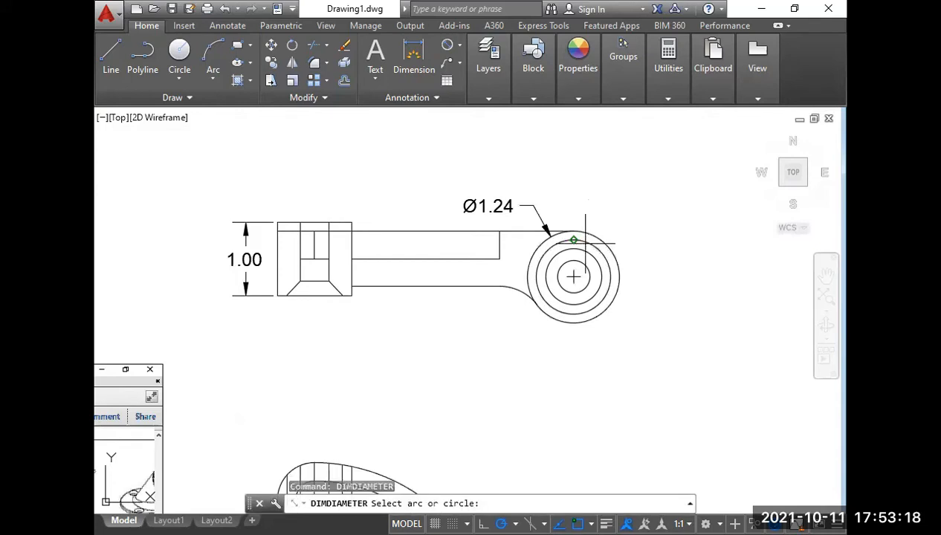
{"action": "left_click", "coordinate": [573, 239]}
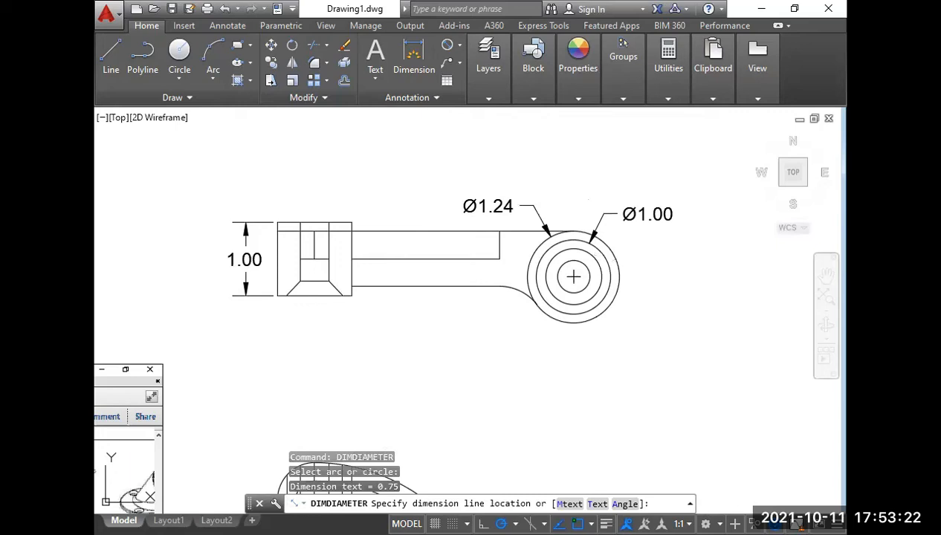
{"action": "left_click", "coordinate": [624, 259]}
{"action": "key", "text": "Return"}
{"action": "left_click", "coordinate": [589, 281]}
{"action": "left_click", "coordinate": [637, 289]}
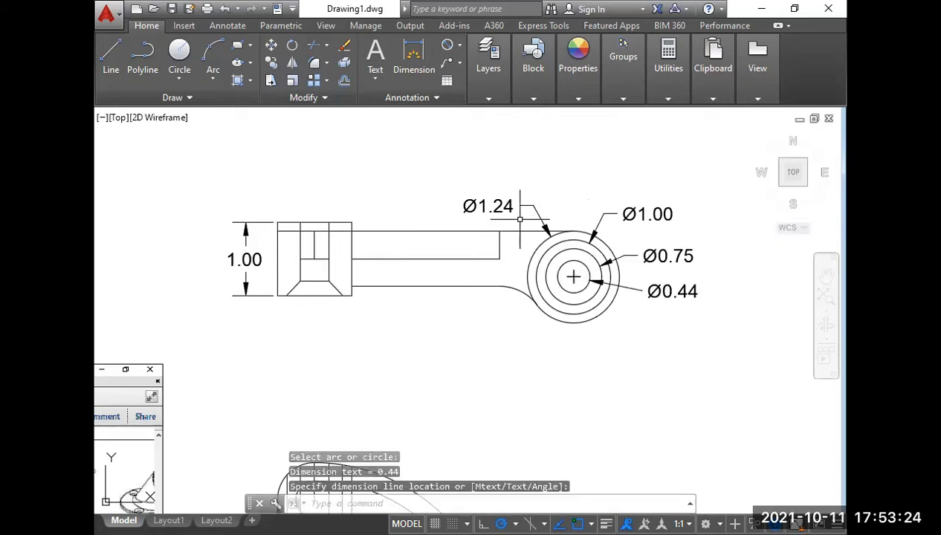
Erase the diameter dimension of the round end's outermost circle.
{"action": "left_click", "coordinate": [518, 213]}
{"action": "left_click", "coordinate": [494, 191]}
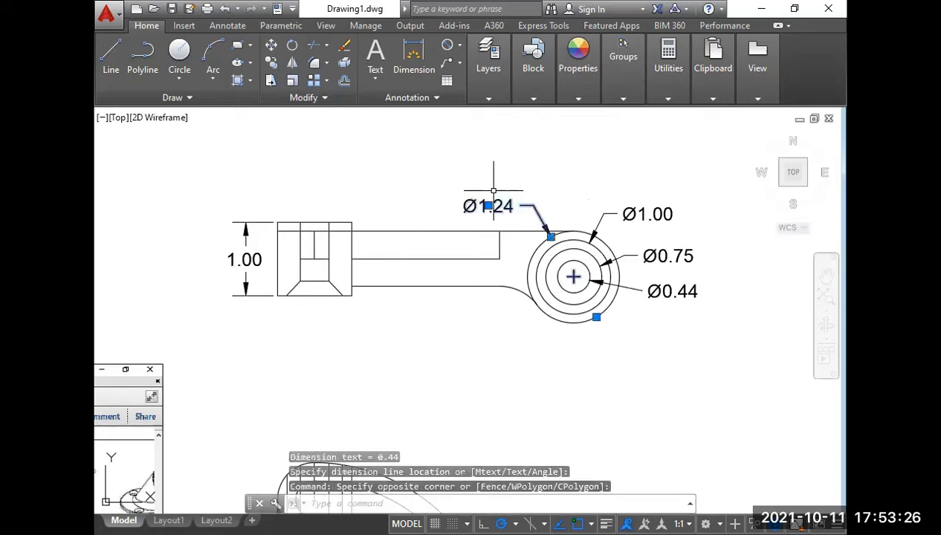
{"action": "key", "text": "Delete"}
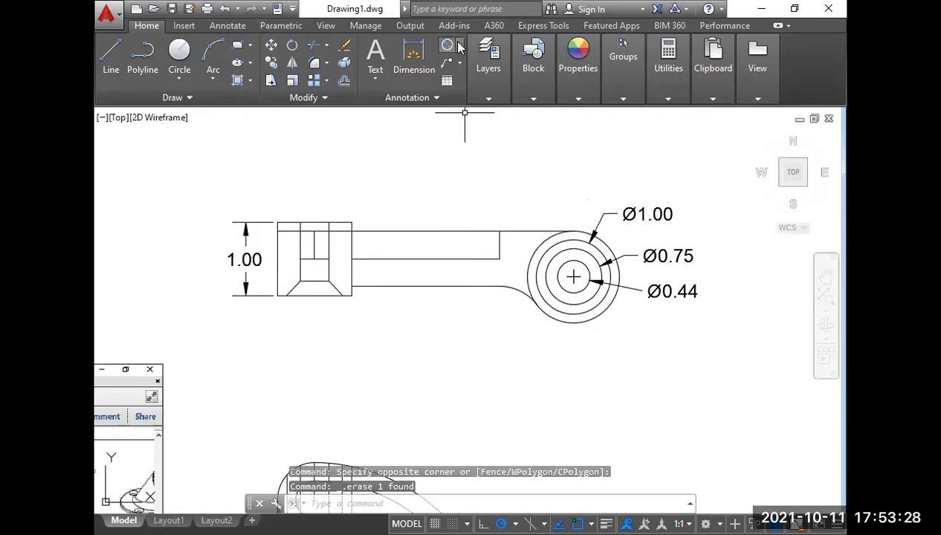
Add radius dimensions to the fillet arc under the arm and to the round end's outermost circle.
{"action": "left_click", "coordinate": [459, 47]}
{"action": "left_click", "coordinate": [479, 192]}
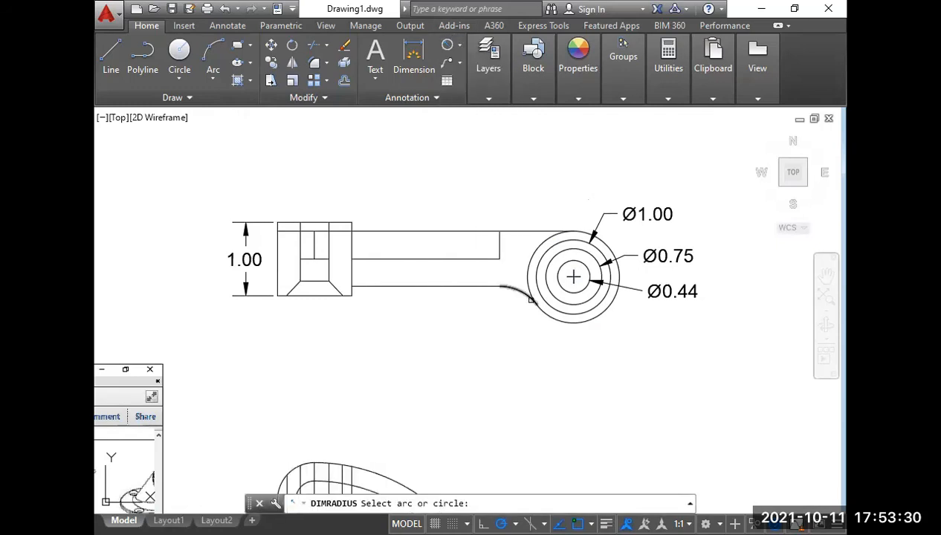
{"action": "left_click", "coordinate": [522, 292]}
{"action": "left_click", "coordinate": [487, 313]}
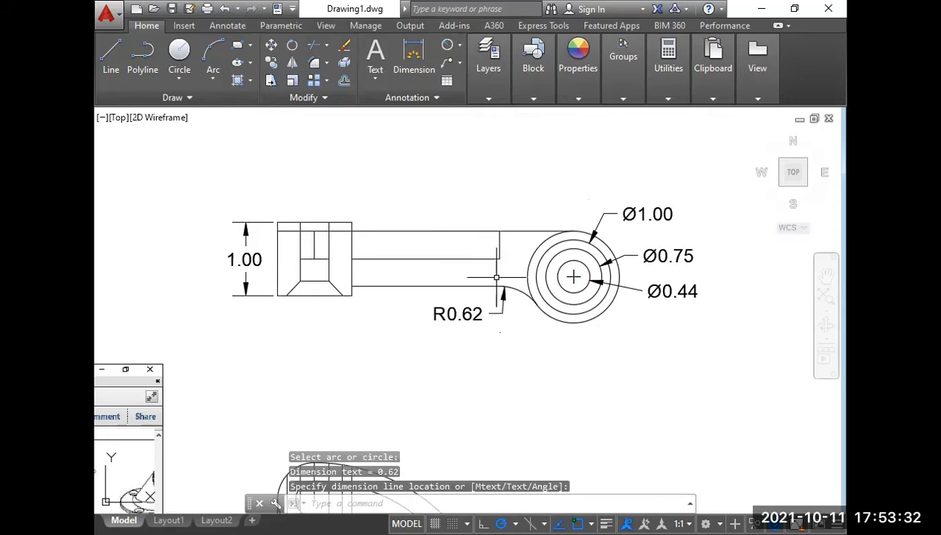
{"action": "right_click", "coordinate": [548, 23]}
{"action": "left_click", "coordinate": [549, 18]}
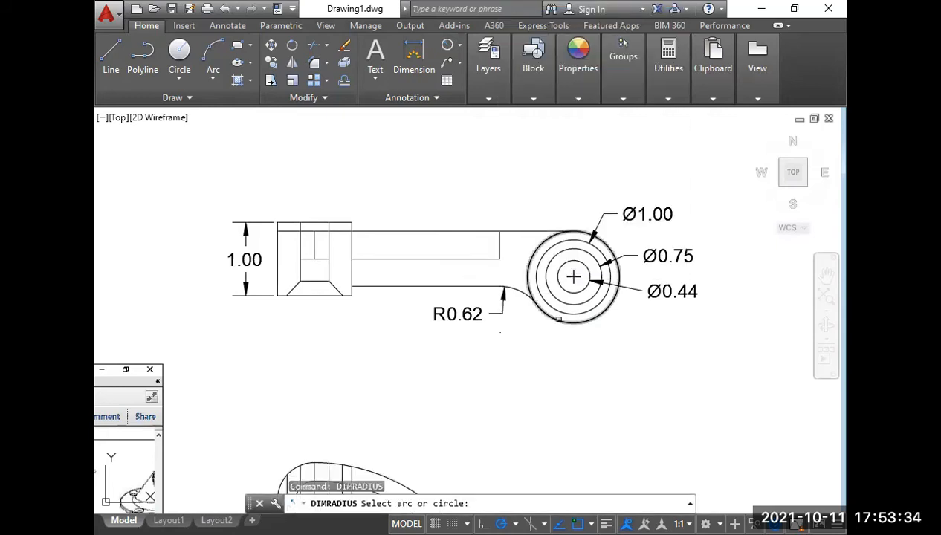
{"action": "left_click", "coordinate": [573, 322]}
{"action": "scroll", "coordinate": [565, 336], "scroll_direction": "down", "scroll_amount": 4}
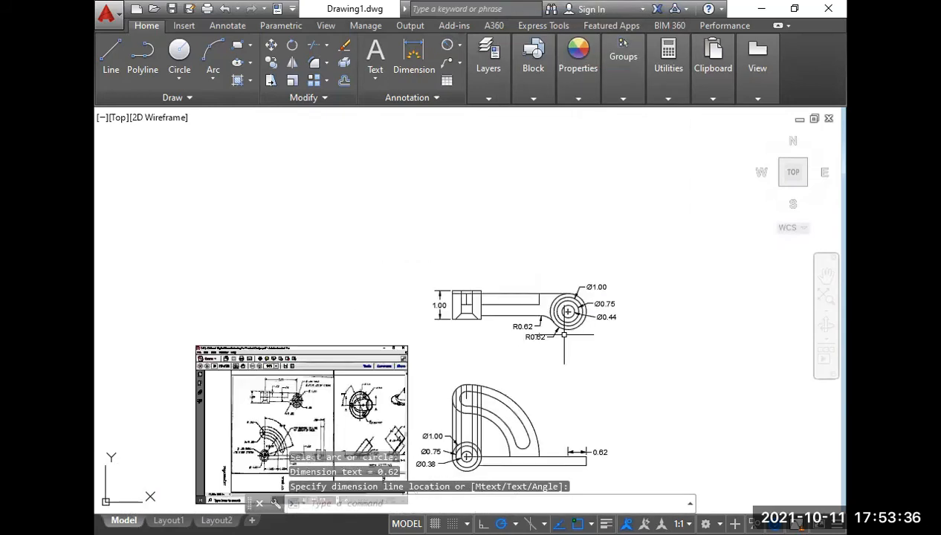
{"action": "right_click", "coordinate": [564, 336]}
{"action": "left_click", "coordinate": [486, 170]}
{"action": "left_click", "coordinate": [435, 144]}
Erase the six vertical projection lines and the short vertical line at the slot's upper end in the front view.
{"action": "middle_click_drag", "start_coordinate": [536, 341], "coordinate": [452, 204]}
{"action": "scroll", "coordinate": [452, 226], "scroll_direction": "up", "scroll_amount": 4}
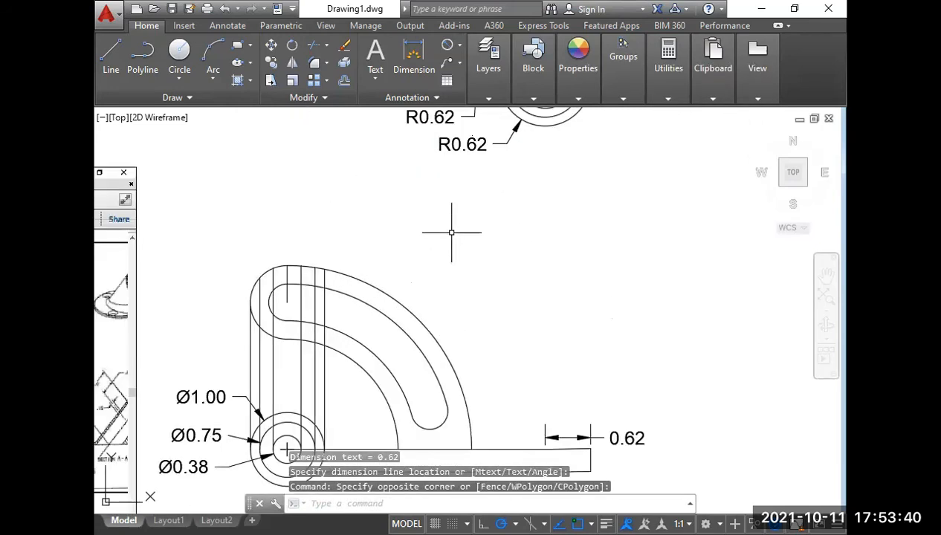
{"action": "left_click", "coordinate": [377, 347]}
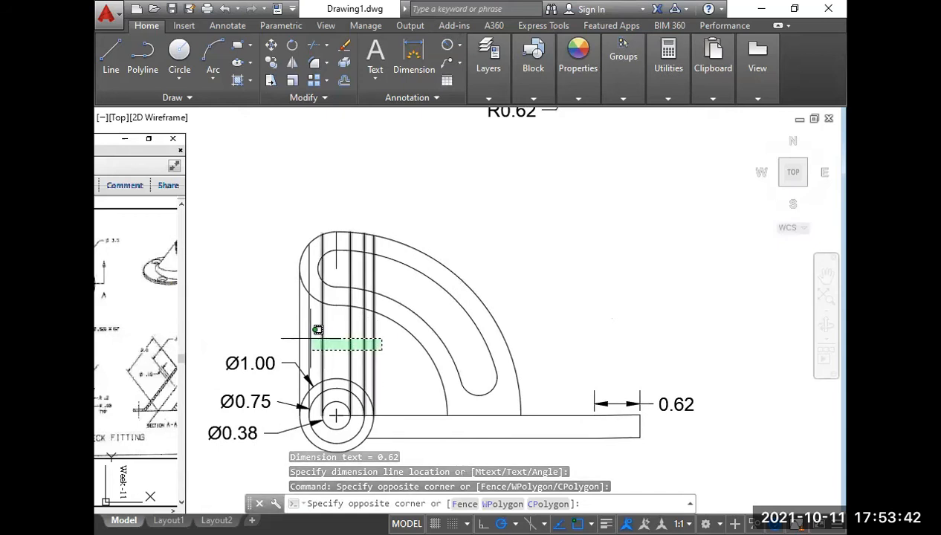
{"action": "left_click", "coordinate": [284, 325]}
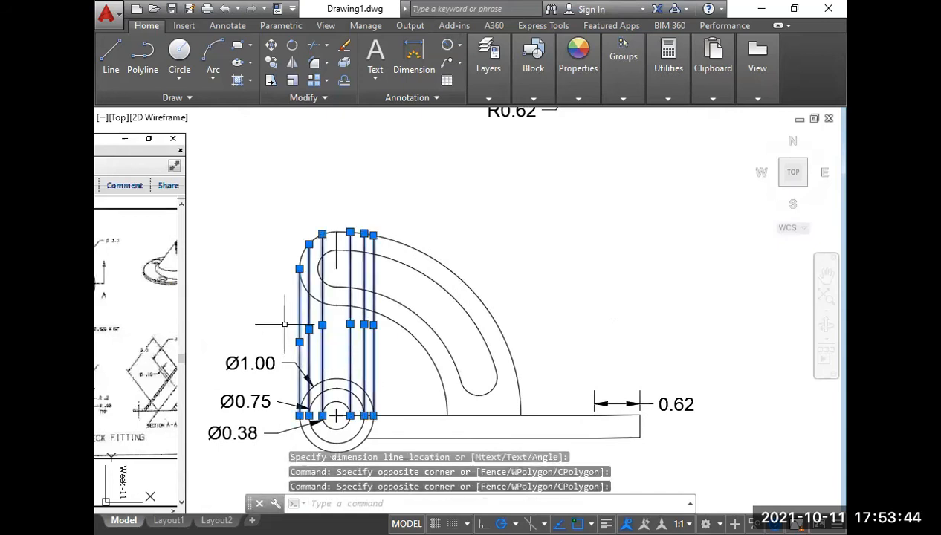
{"action": "key", "text": "Delete"}
{"action": "left_click", "coordinate": [333, 240]}
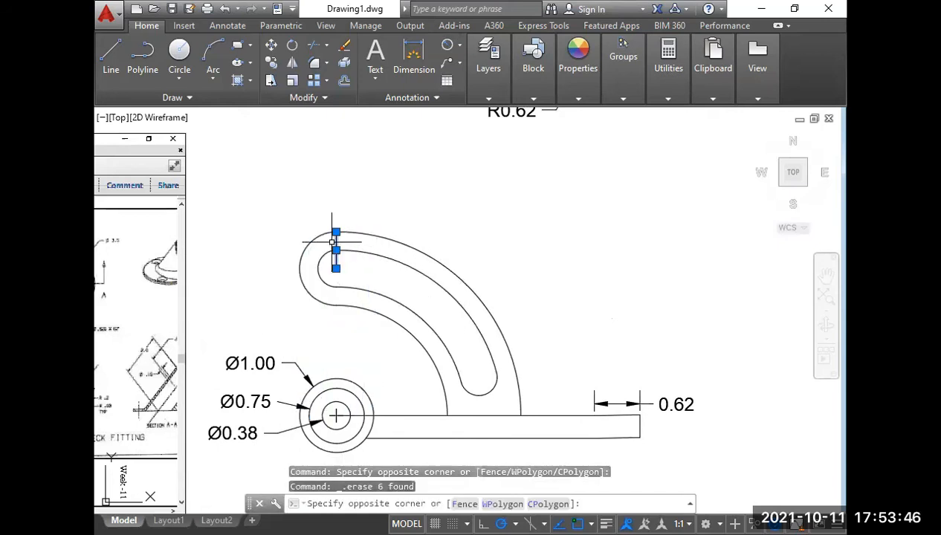
{"action": "key", "text": "Delete"}
Examine the Week-12 reference drawing for the raised boss at the bar's end and the side view, and compare with the front view.
{"action": "scroll", "coordinate": [357, 260], "scroll_direction": "down", "scroll_amount": 2}
{"action": "scroll", "coordinate": [504, 372], "scroll_direction": "up", "scroll_amount": 2}
{"action": "mouse_move", "coordinate": [504, 366]}
{"action": "middle_mouse_down"}
{"action": "mouse_move", "coordinate": [521, 426]}
{"action": "mouse_move", "coordinate": [637, 348]}
{"action": "middle_mouse_up"}
{"action": "scroll", "coordinate": [521, 410], "scroll_direction": "down", "scroll_amount": 2}
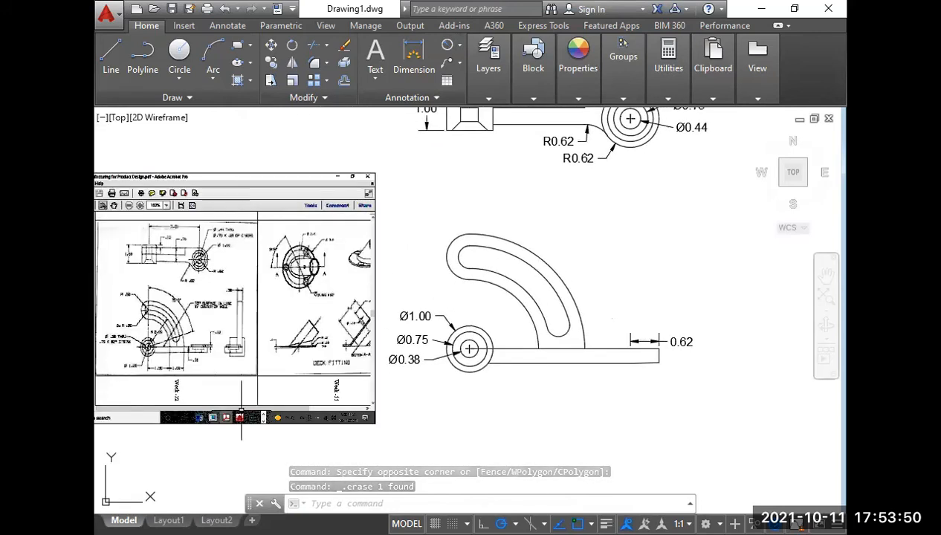
{"action": "scroll", "coordinate": [200, 355], "scroll_direction": "up", "scroll_amount": 5}
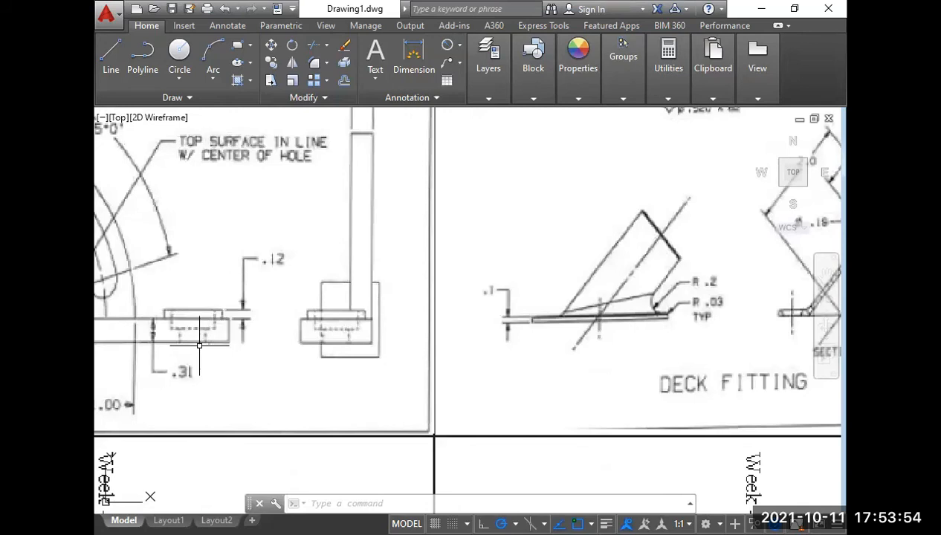
{"action": "scroll", "coordinate": [213, 322], "scroll_direction": "down", "scroll_amount": 5}
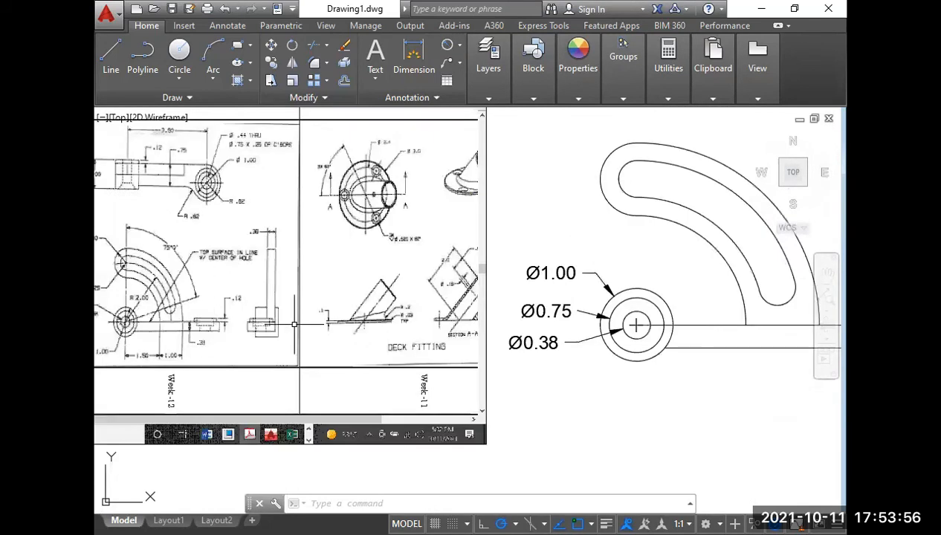
{"action": "scroll", "coordinate": [199, 323], "scroll_direction": "up", "scroll_amount": 5}
{"action": "scroll", "coordinate": [276, 314], "scroll_direction": "down", "scroll_amount": 6}
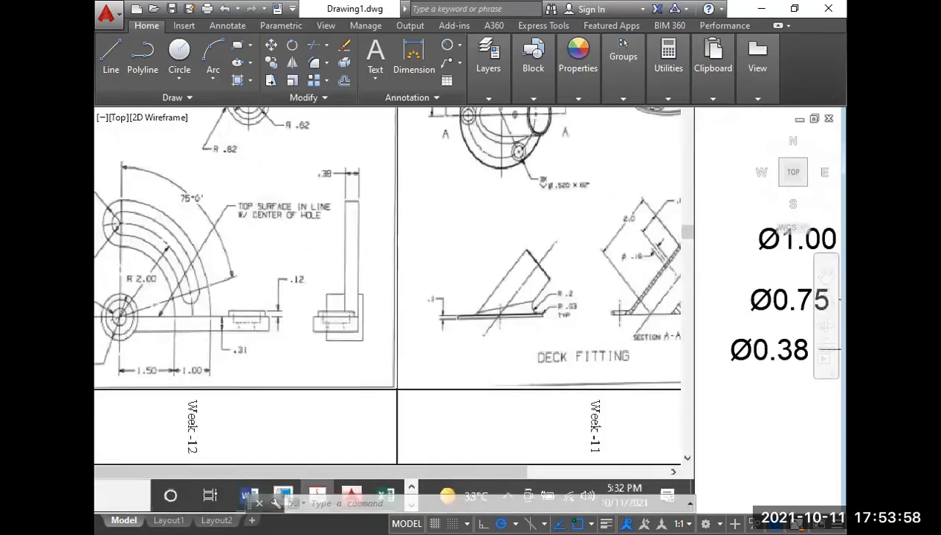
{"action": "middle_click_drag", "start_coordinate": [536, 333], "coordinate": [365, 373]}
{"action": "scroll", "coordinate": [561, 350], "scroll_direction": "up", "scroll_amount": 2}
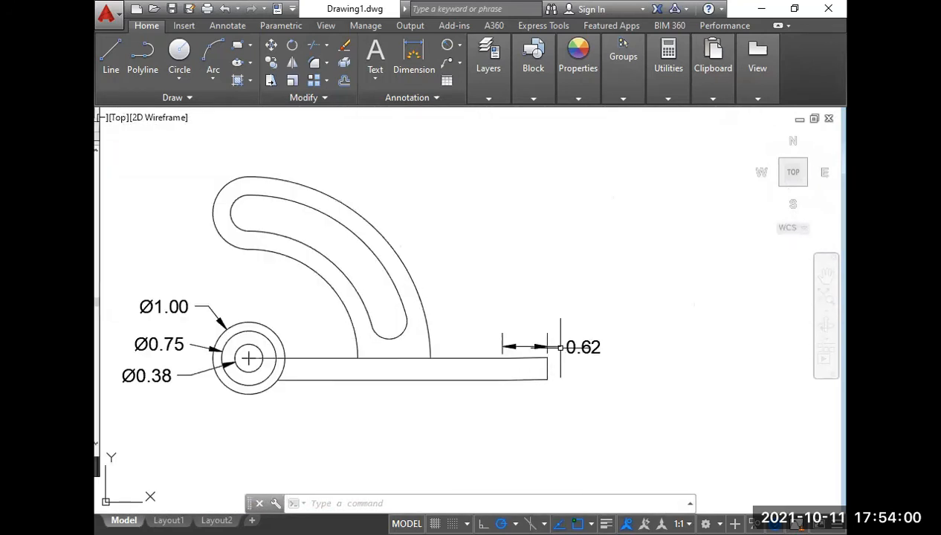
Erase the 0.62 dimension above the bar's end in the front view.
{"action": "left_click", "coordinate": [552, 344]}
{"action": "left_click", "coordinate": [547, 341]}
{"action": "key", "text": "Delete"}
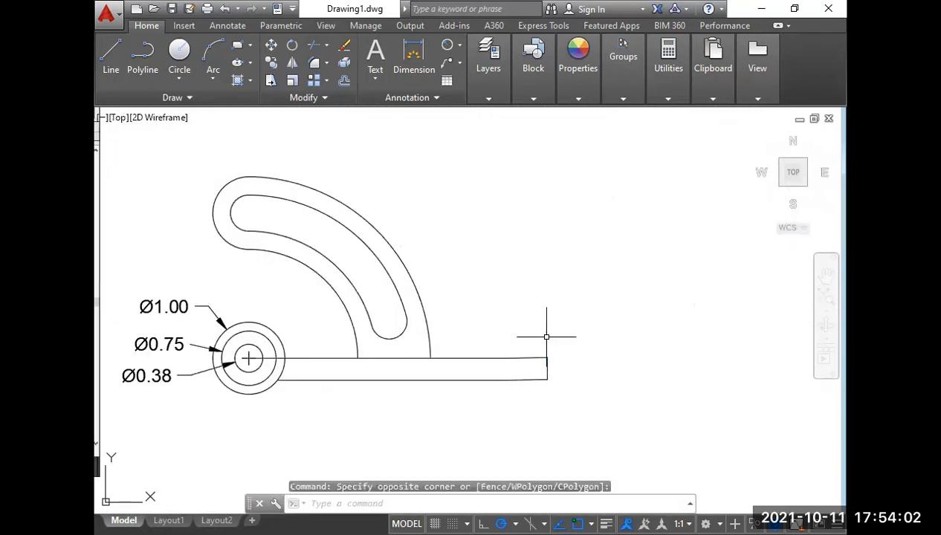
Draw a vertical projection line from the outermost circle's right quadrant in the top view down to the bar's end in the front view.
{"action": "scroll", "coordinate": [546, 337], "scroll_direction": "down", "scroll_amount": 4}
{"action": "scroll", "coordinate": [541, 294], "scroll_direction": "up", "scroll_amount": 5}
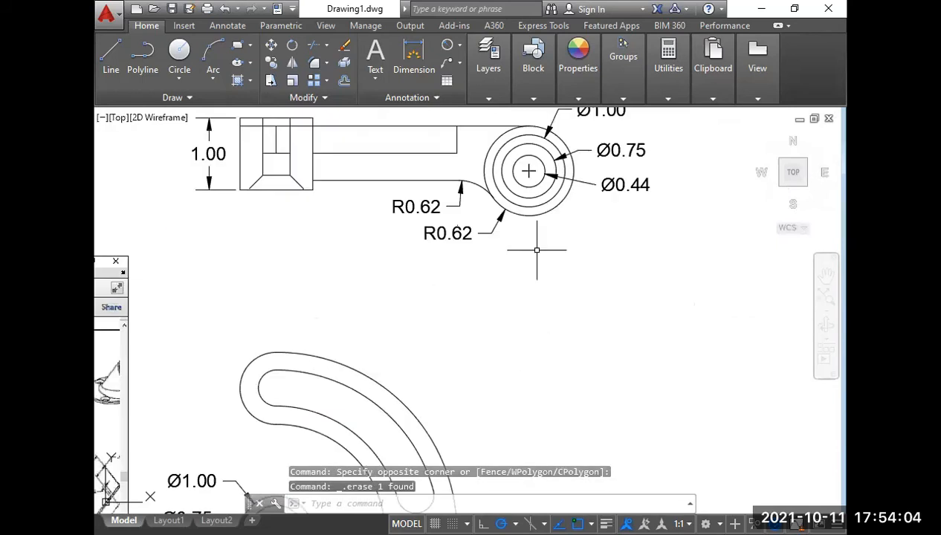
{"action": "type", "text": "l"}
{"action": "key", "text": "Return"}
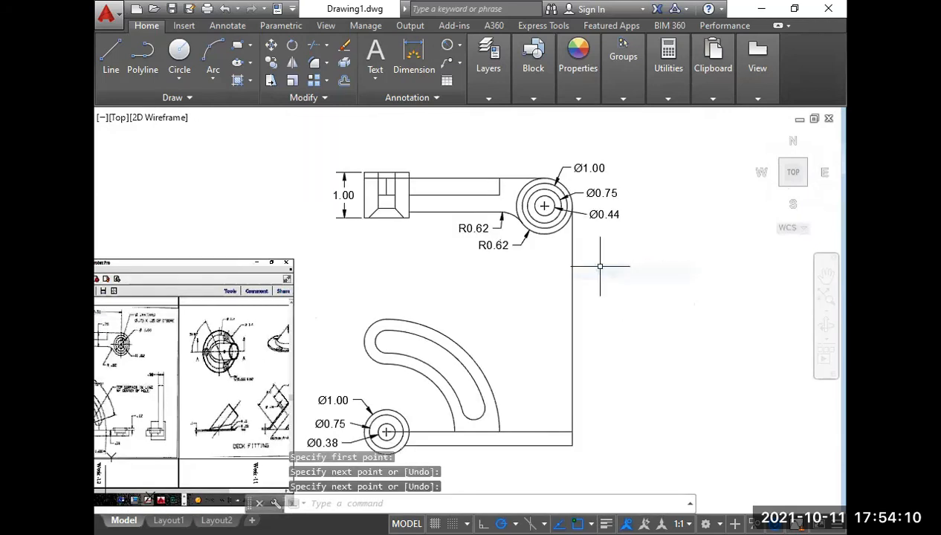
Copy the vertical projection line to the side quadrants of the round end's inner circles, making six copies.
{"action": "left_click", "coordinate": [605, 294]}
{"action": "left_click", "coordinate": [551, 296]}
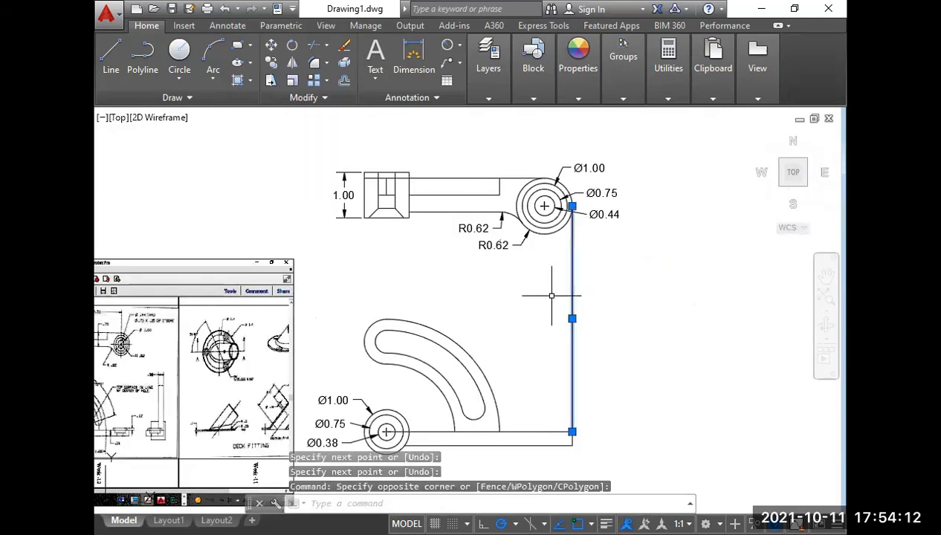
{"action": "type", "text": "co"}
{"action": "key", "text": "Return"}
{"action": "scroll", "coordinate": [565, 211], "scroll_direction": "up", "scroll_amount": 2}
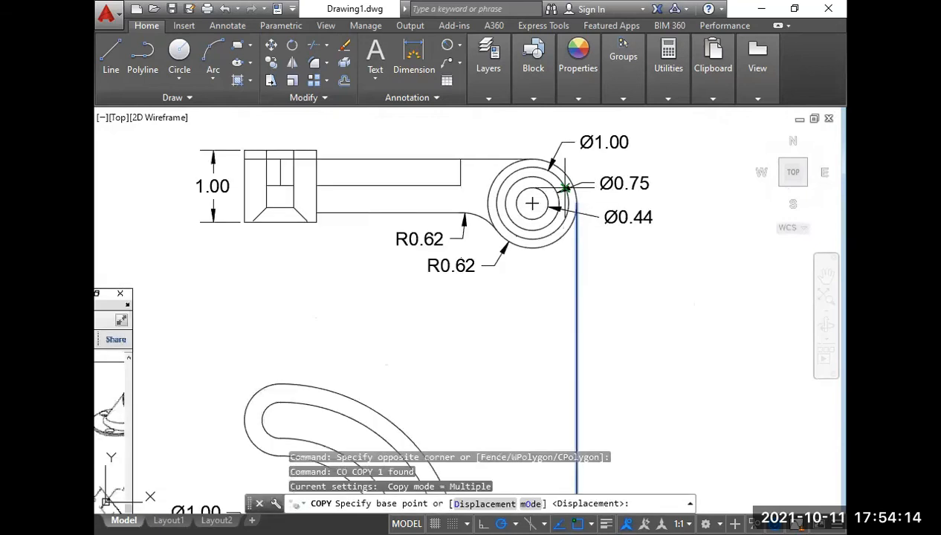
{"action": "left_click", "coordinate": [576, 203]}
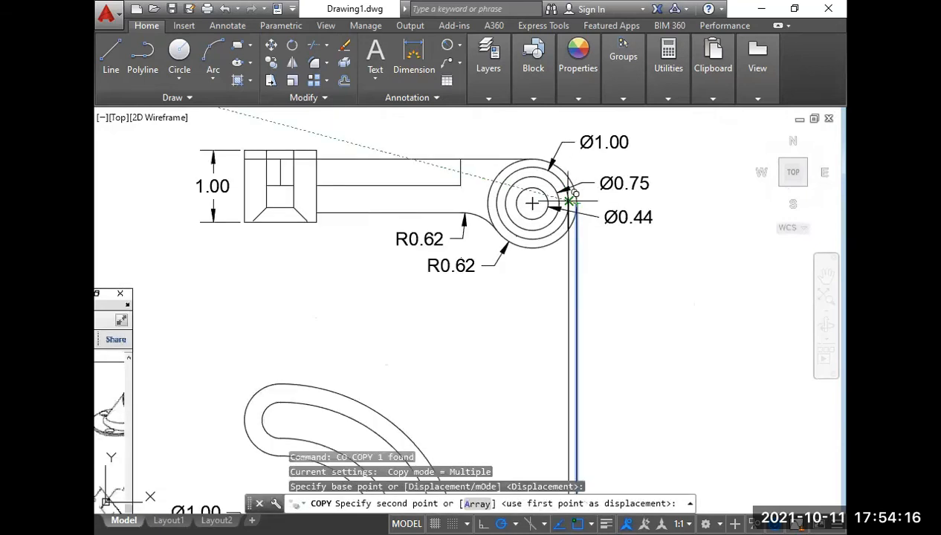
{"action": "left_click", "coordinate": [568, 202]}
{"action": "left_click", "coordinate": [559, 203]}
{"action": "left_click", "coordinate": [548, 203]}
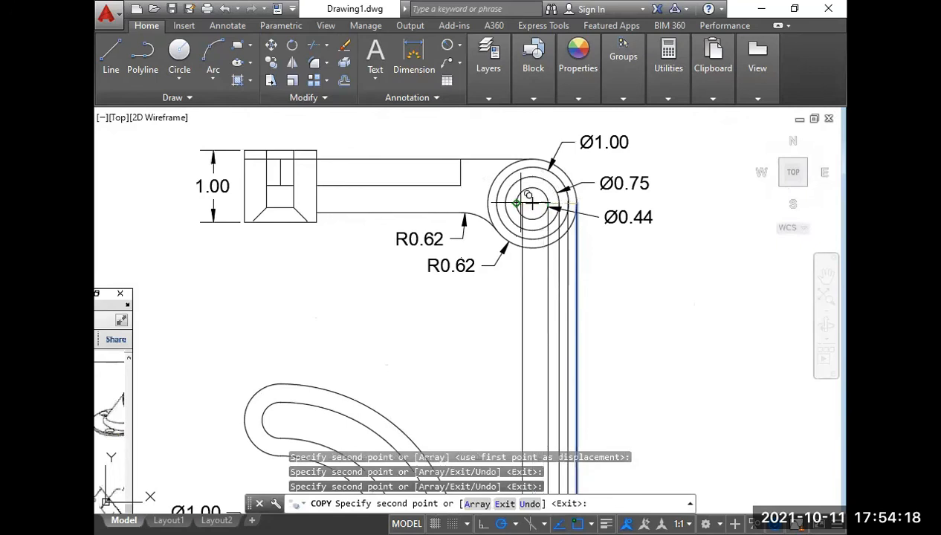
{"action": "left_click", "coordinate": [516, 202]}
{"action": "left_click", "coordinate": [506, 203]}
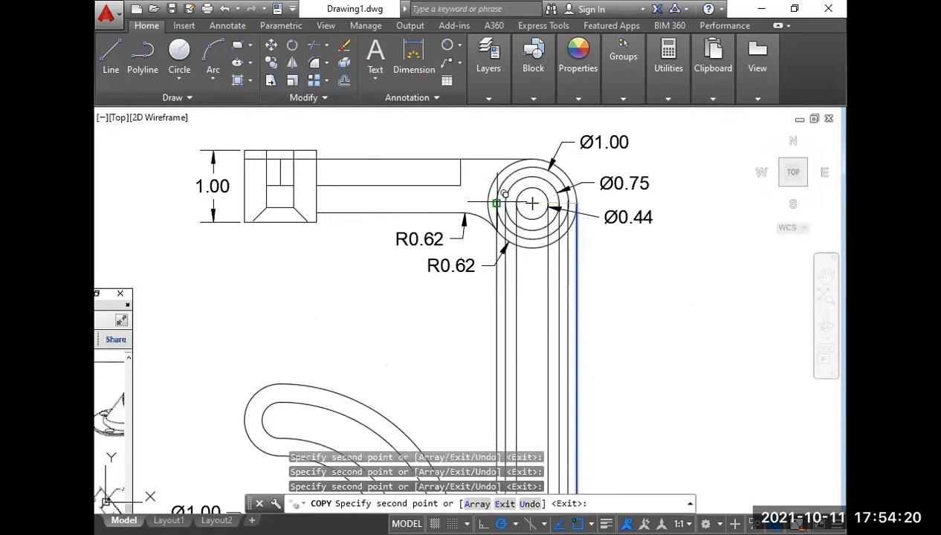
{"action": "left_click", "coordinate": [496, 202]}
{"action": "key", "text": "Return"}
{"action": "middle_click_drag", "start_coordinate": [533, 349], "coordinate": [531, 212]}
{"action": "middle_click_drag", "start_coordinate": [512, 400], "coordinate": [546, 298]}
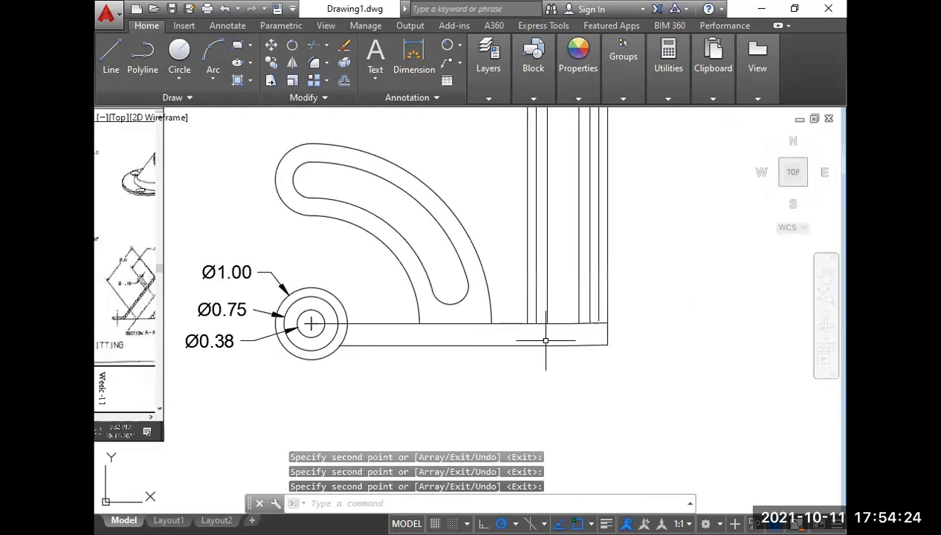
{"action": "type", "text": "O"}
{"action": "key", "text": "Return"}
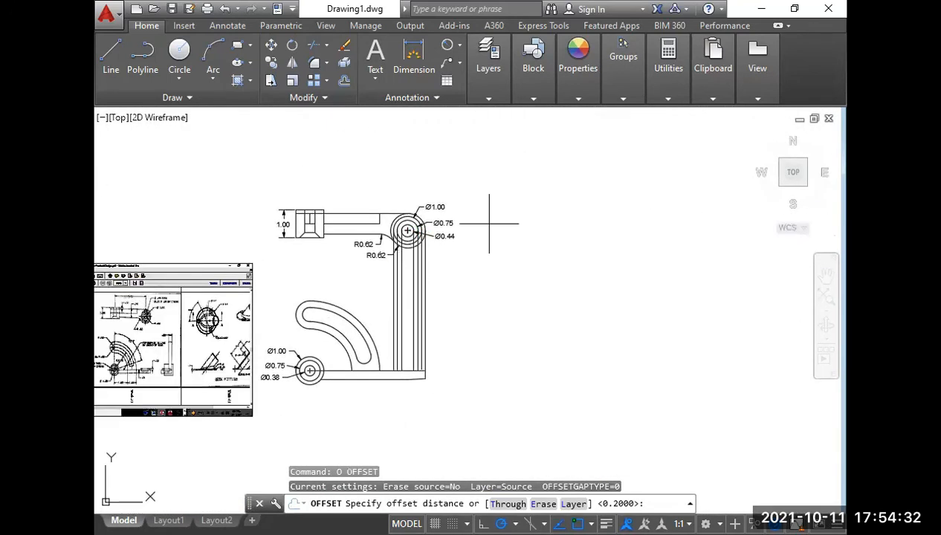
{"action": "middle_click_drag", "start_coordinate": [416, 348], "coordinate": [449, 298]}
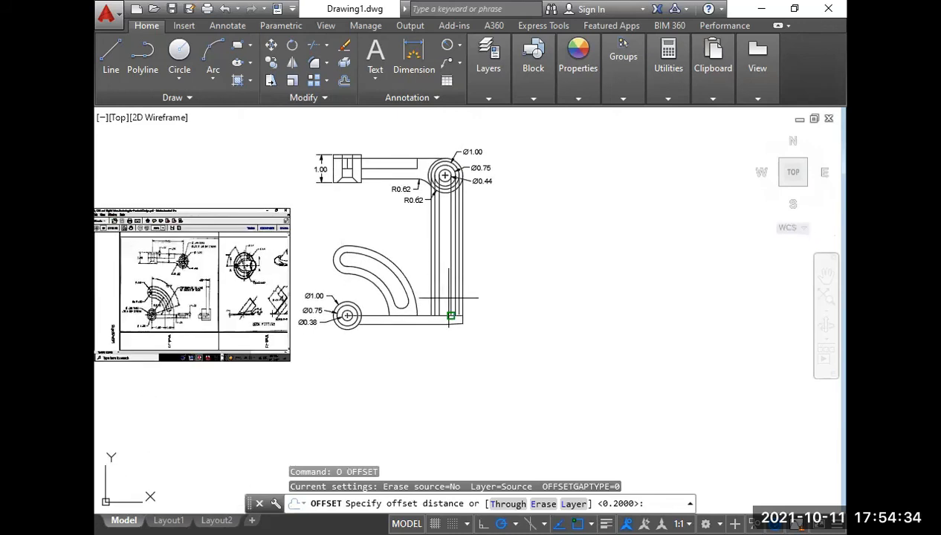
{"action": "key", "text": "Return"}
{"action": "scroll", "coordinate": [439, 331], "scroll_direction": "up", "scroll_amount": 4}
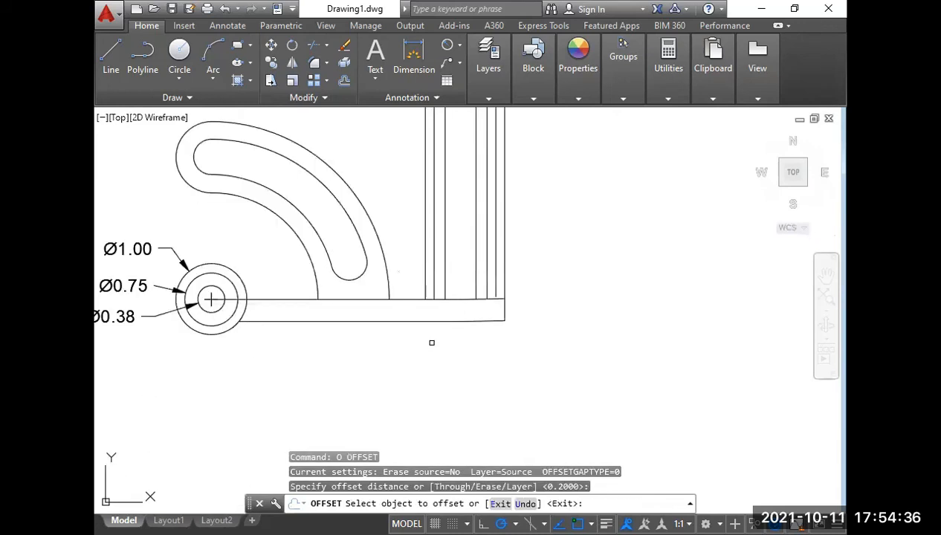
{"action": "key", "text": "Escape"}
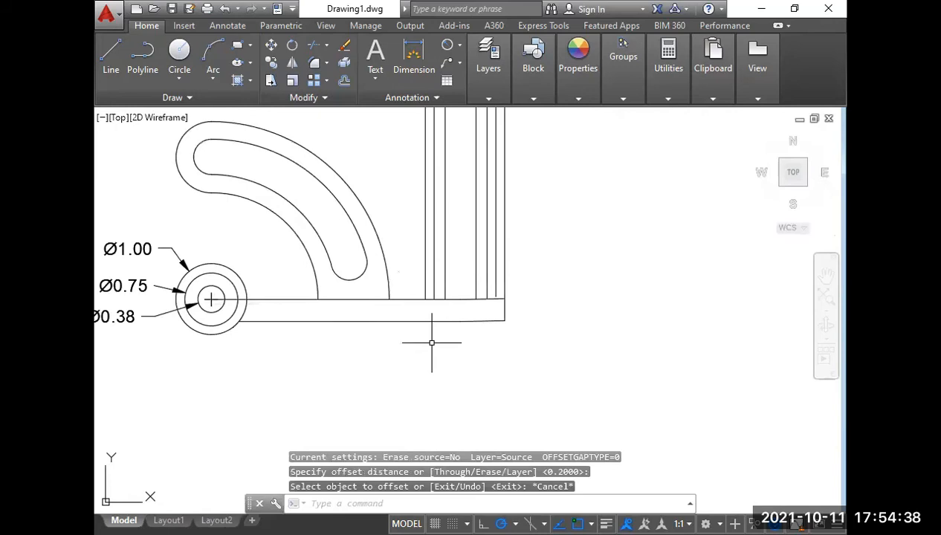
Offset the top edge segment at the bar's end upward by 0.12 for the raised boss.
{"action": "type", "text": "o"}
{"action": "key", "text": "Return"}
{"action": "type", "text": ".12"}
{"action": "key", "text": "Return"}
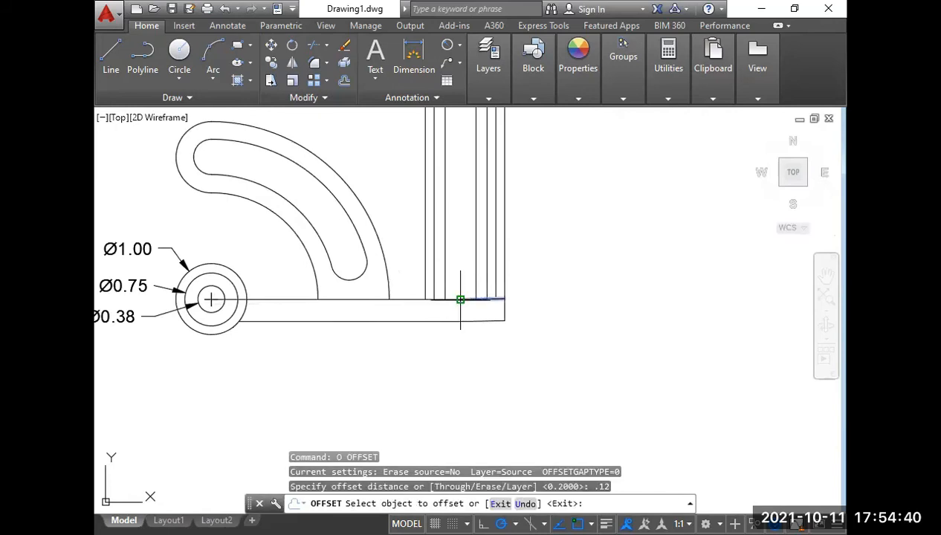
{"action": "left_click", "coordinate": [461, 298]}
{"action": "left_click", "coordinate": [474, 286]}
{"action": "key", "text": "Return"}
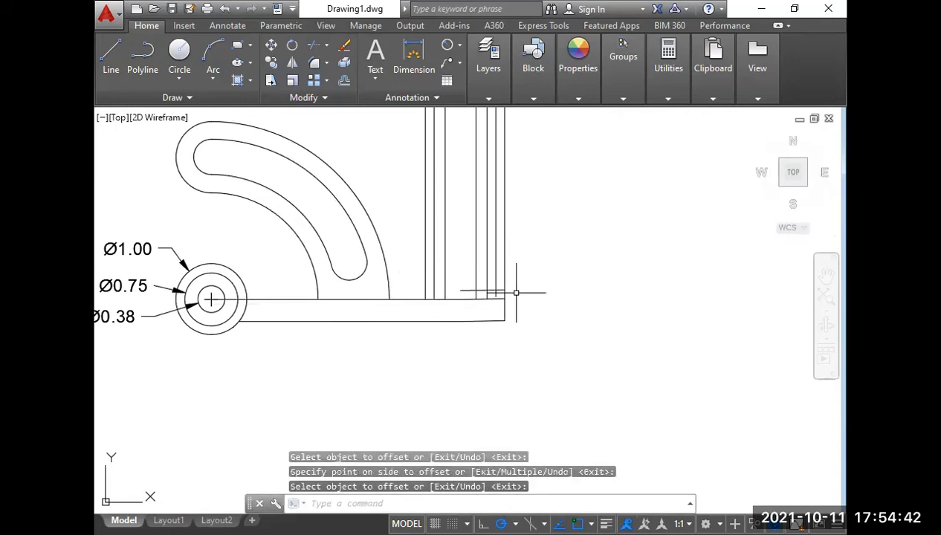
Extend the boss's offset top line to the leftmost projection line.
{"action": "type", "text": "ex"}
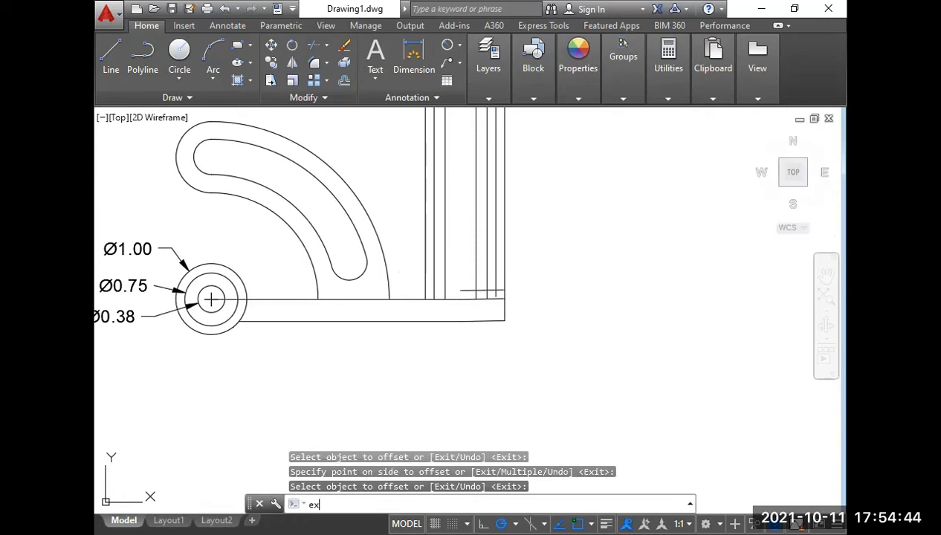
{"action": "key", "text": "Return"}
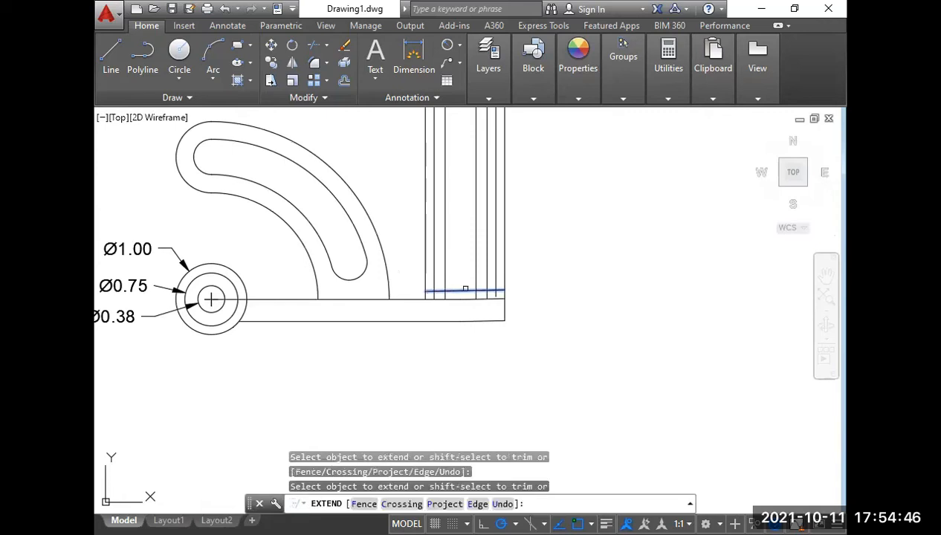
{"action": "key", "text": "Return"}
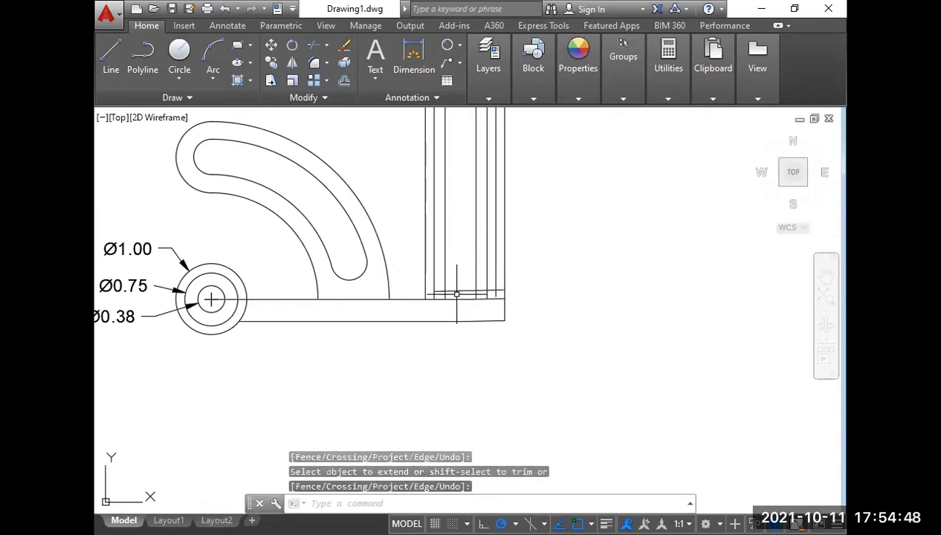
{"action": "type", "text": "ex"}
{"action": "key", "text": "space"}
{"action": "key", "text": "space"}
{"action": "left_click", "coordinate": [456, 295]}
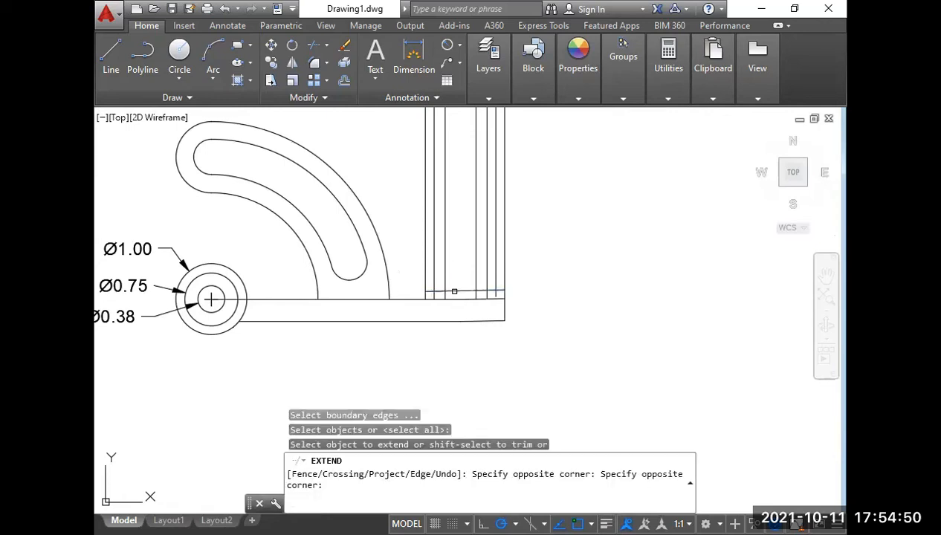
{"action": "left_click", "coordinate": [453, 292]}
{"action": "key", "text": "Return"}
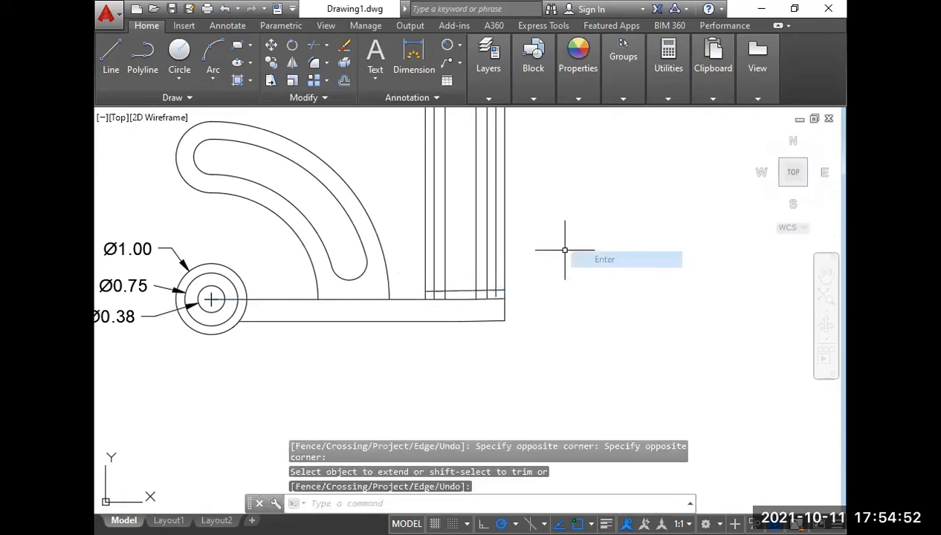
Trim the projection lines above the boss's top line in the front view.
{"action": "type", "text": "tr"}
{"action": "key", "text": "space"}
{"action": "key", "text": "space"}
{"action": "left_click", "coordinate": [482, 292]}
{"action": "left_click", "coordinate": [527, 263]}
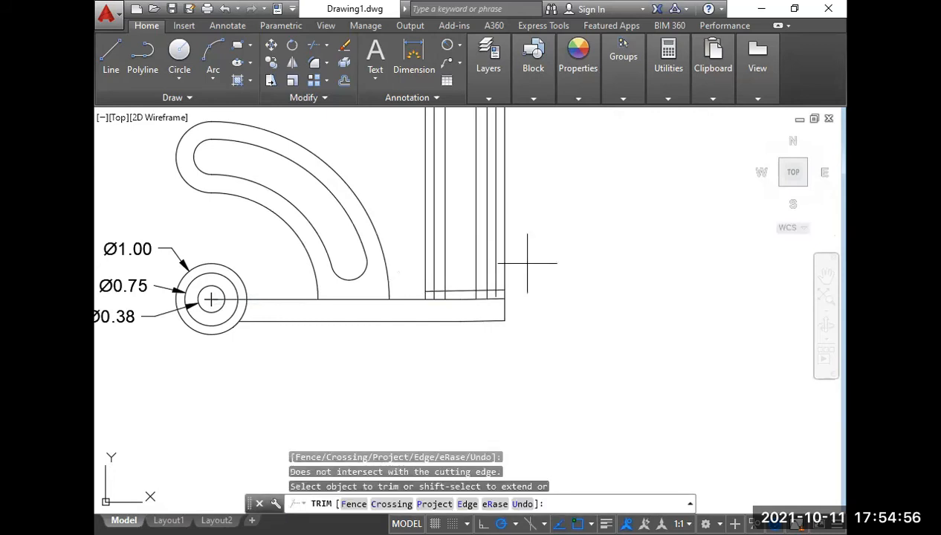
{"action": "key", "text": "Return"}
Erase the remaining full-length projection line at the bar's end.
{"action": "left_click", "coordinate": [531, 254]}
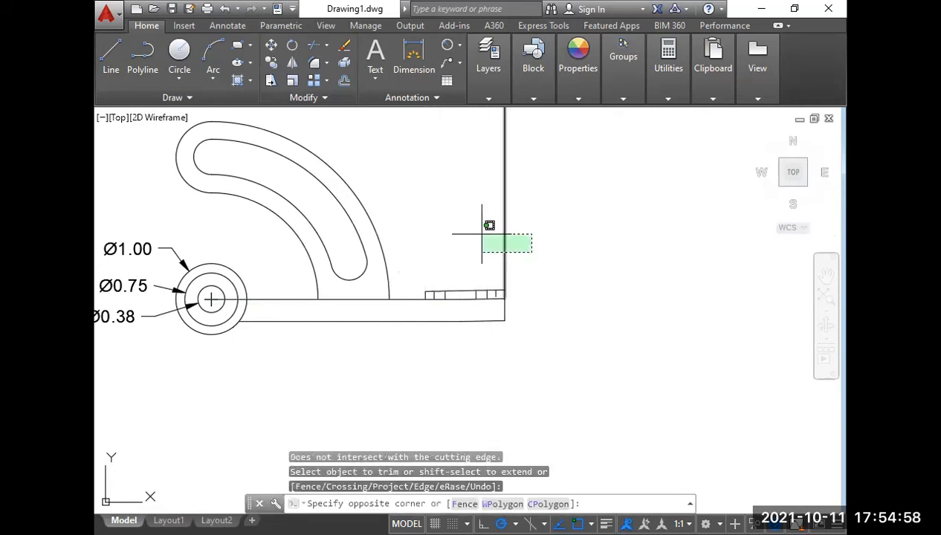
{"action": "left_click", "coordinate": [481, 234]}
{"action": "key", "text": "Delete"}
Extend the boss's rightmost vertical line down to the bar's top edge and trim the boss's top line beyond it.
{"action": "scroll", "coordinate": [502, 232], "scroll_direction": "down", "scroll_amount": 5}
{"action": "scroll", "coordinate": [483, 136], "scroll_direction": "up", "scroll_amount": 4}
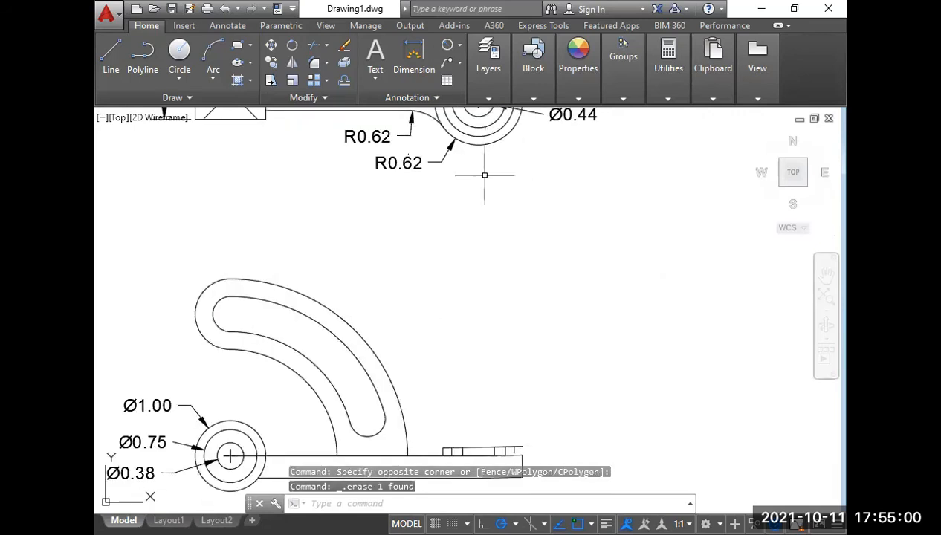
{"action": "middle_click_drag", "start_coordinate": [504, 254], "coordinate": [614, 195]}
{"action": "scroll", "coordinate": [628, 375], "scroll_direction": "up", "scroll_amount": 6}
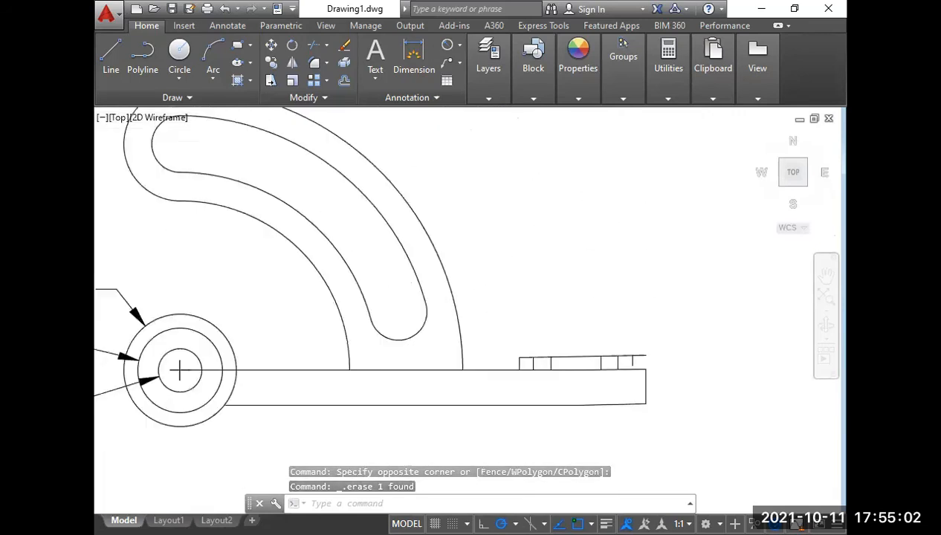
{"action": "type", "text": "ex"}
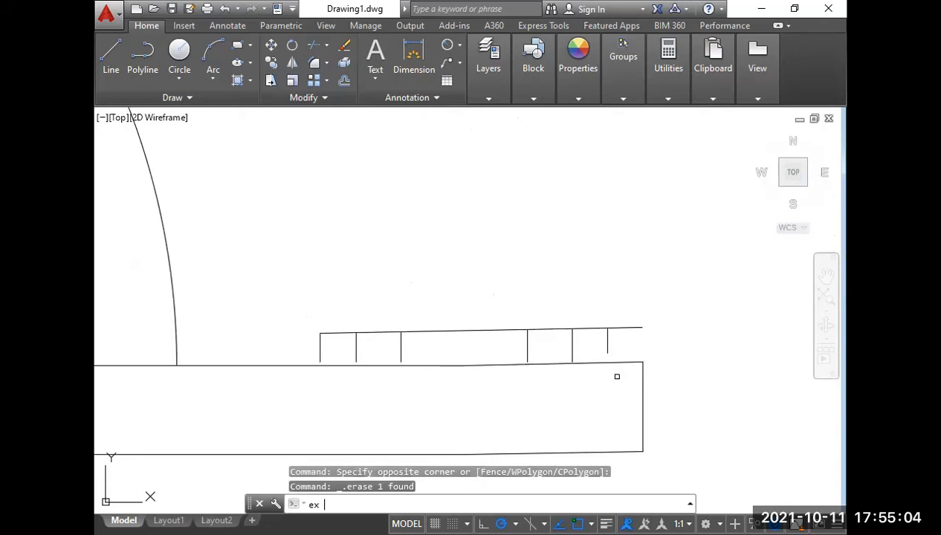
{"action": "key", "text": "Return"}
{"action": "key", "text": "Return"}
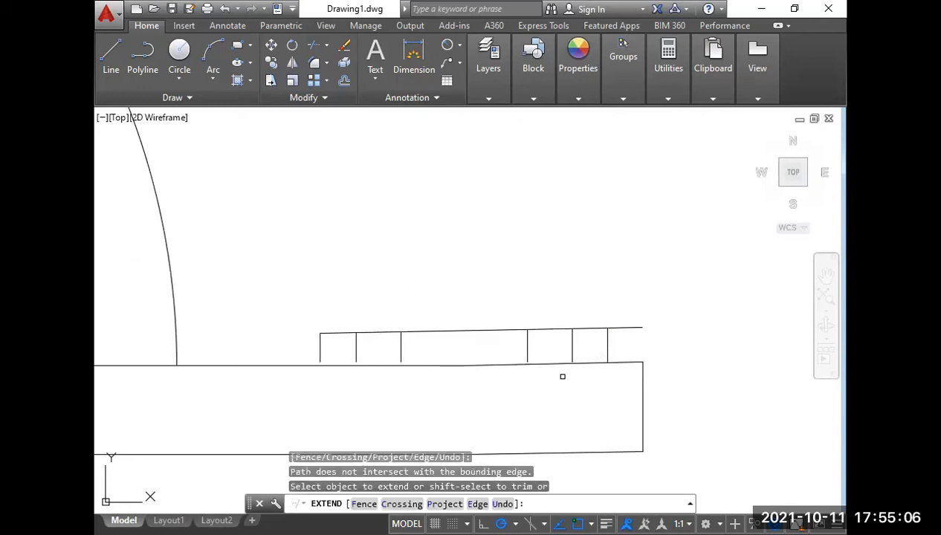
{"action": "right_click", "coordinate": [562, 376]}
{"action": "left_click", "coordinate": [614, 190]}
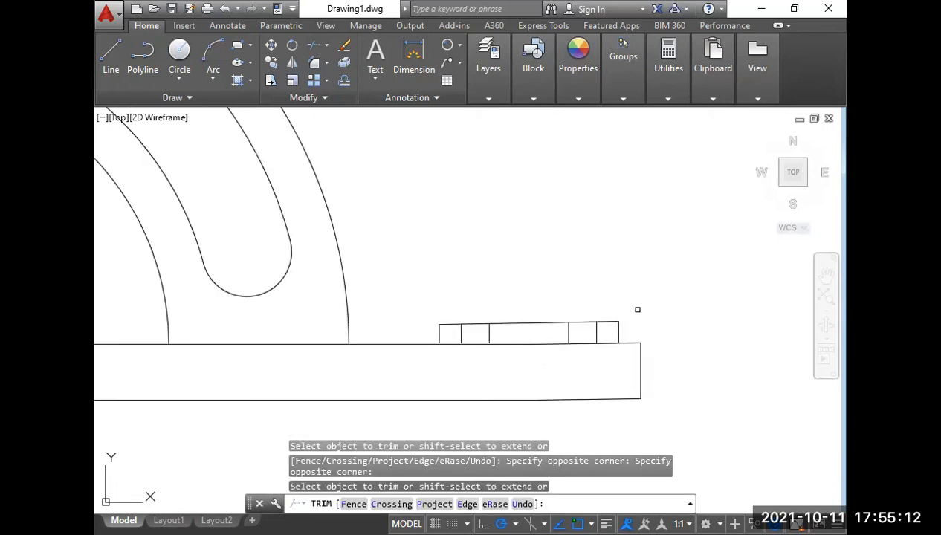
{"action": "key", "text": "Return"}
Examine the Week-12 reference drawing for the hidden lines of the counterbored hole at the bar's end.
{"action": "scroll", "coordinate": [637, 309], "scroll_direction": "down", "scroll_amount": 4}
{"action": "middle_click_drag", "start_coordinate": [345, 308], "coordinate": [578, 312]}
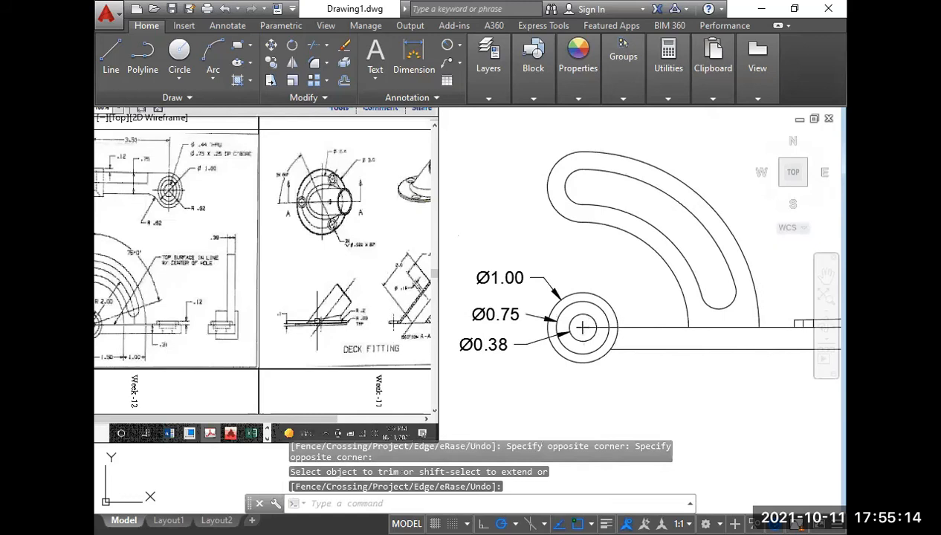
{"action": "scroll", "coordinate": [156, 336], "scroll_direction": "up", "scroll_amount": 6}
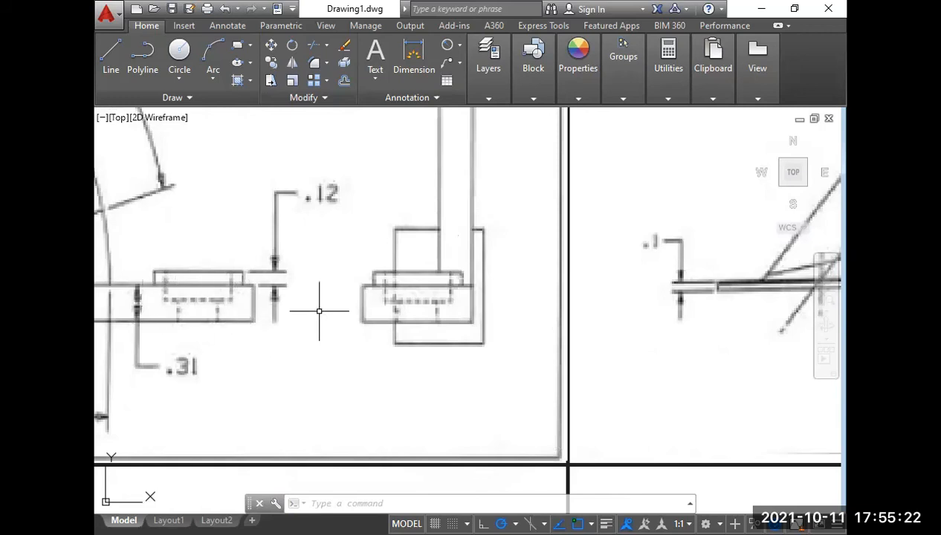
{"action": "scroll", "coordinate": [319, 311], "scroll_direction": "down", "scroll_amount": 2}
{"action": "left_click_drag", "start_coordinate": [505, 312], "coordinate": [298, 299]}
{"action": "scroll", "coordinate": [299, 299], "scroll_direction": "down", "scroll_amount": 1}
{"action": "middle_click_drag", "start_coordinate": [613, 324], "coordinate": [453, 338]}
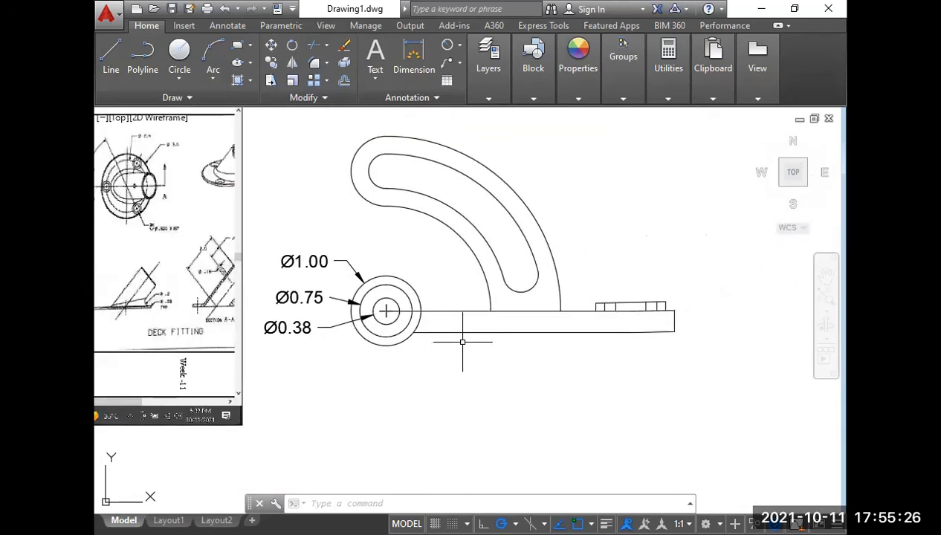
Extend the two innermost vertical lines of the boss down to the bar's bottom edge.
{"action": "key", "text": "Return"}
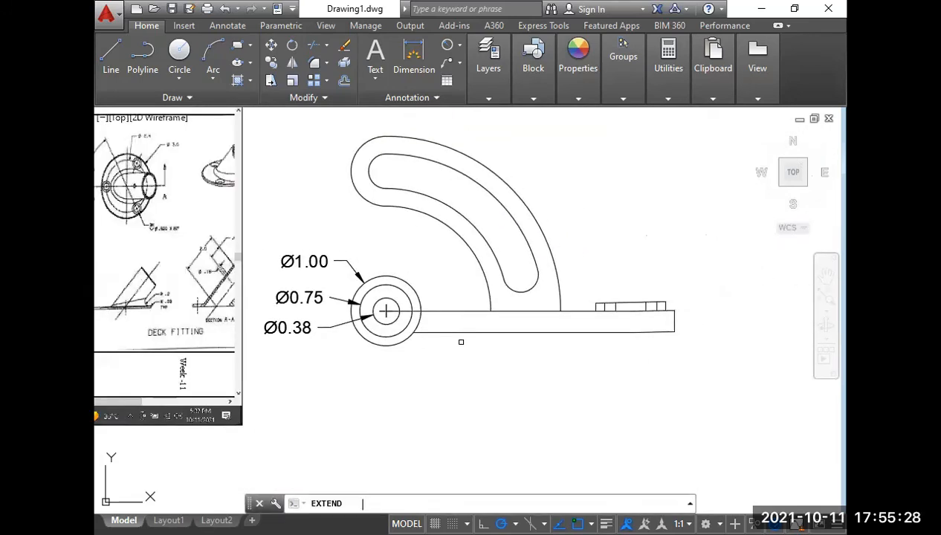
{"action": "key", "text": "Return"}
{"action": "scroll", "coordinate": [587, 304], "scroll_direction": "up", "scroll_amount": 4}
{"action": "left_click", "coordinate": [659, 323]}
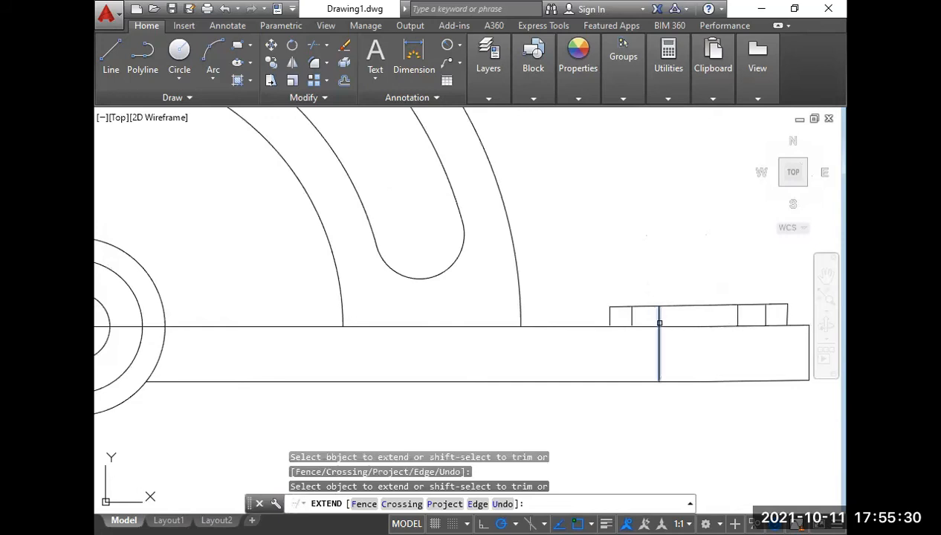
{"action": "left_click", "coordinate": [659, 316]}
{"action": "left_click", "coordinate": [739, 317]}
{"action": "left_click", "coordinate": [739, 317]}
{"action": "right_click", "coordinate": [686, 165]}
{"action": "left_click", "coordinate": [745, 172]}
Check the counterbore depth and hidden hole lines at the bar's end in the reference drawing against the front view.
{"action": "scroll", "coordinate": [579, 338], "scroll_direction": "down", "scroll_amount": 4}
{"action": "middle_click_drag", "start_coordinate": [294, 359], "coordinate": [608, 338]}
{"action": "scroll", "coordinate": [266, 321], "scroll_direction": "up", "scroll_amount": 6}
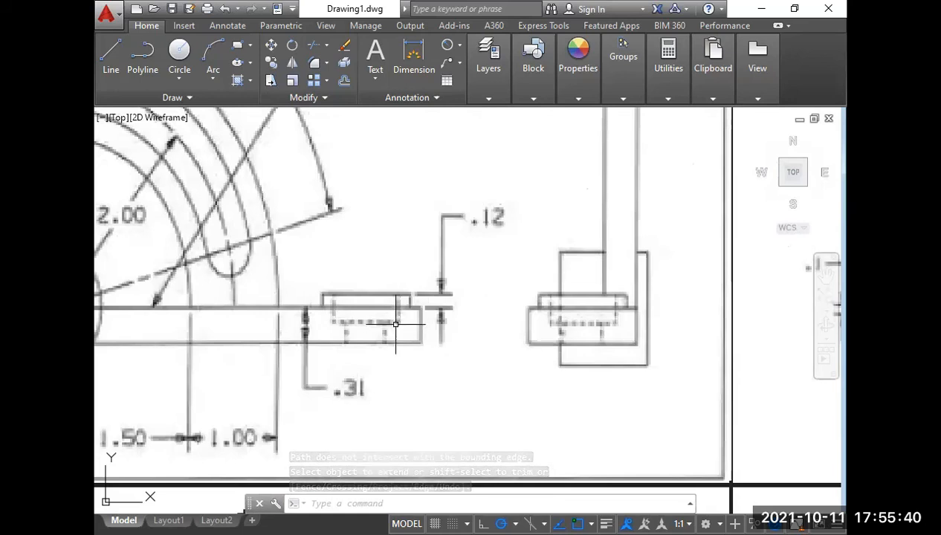
{"action": "middle_click_drag", "start_coordinate": [394, 332], "coordinate": [591, 327]}
{"action": "scroll", "coordinate": [609, 327], "scroll_direction": "up", "scroll_amount": 2}
{"action": "scroll", "coordinate": [620, 324], "scroll_direction": "down", "scroll_amount": 2}
{"action": "middle_click_drag", "start_coordinate": [651, 321], "coordinate": [373, 329]}
{"action": "scroll", "coordinate": [375, 328], "scroll_direction": "down", "scroll_amount": 6}
{"action": "middle_click_drag", "start_coordinate": [600, 326], "coordinate": [446, 326]}
{"action": "scroll", "coordinate": [526, 336], "scroll_direction": "up", "scroll_amount": 4}
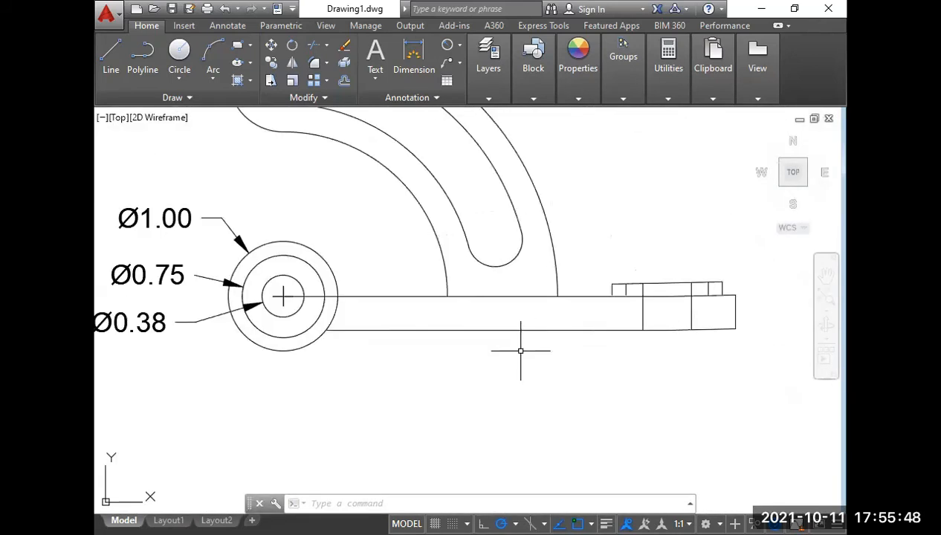
Offset the bar's top edge 0.12 downward in the front view to form the counterbore floor line.
{"action": "type", "text": "o"}
{"action": "key", "text": "Return"}
{"action": "type", "text": ".12"}
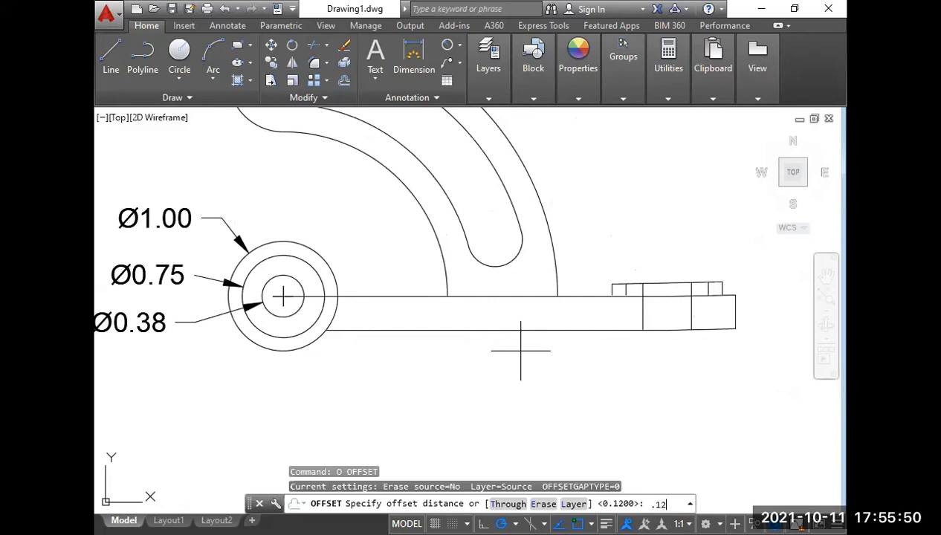
{"action": "key", "text": "Return"}
{"action": "left_click", "coordinate": [667, 297]}
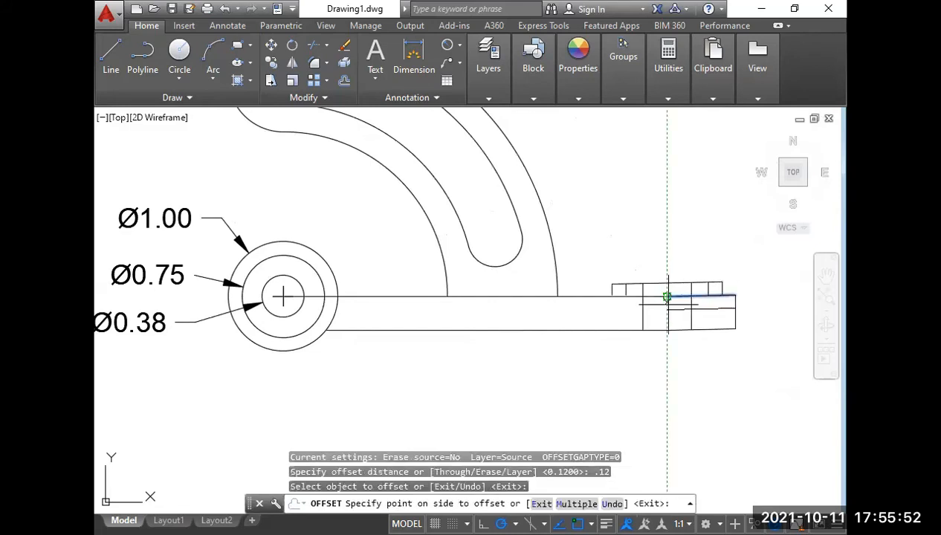
{"action": "left_click", "coordinate": [659, 312]}
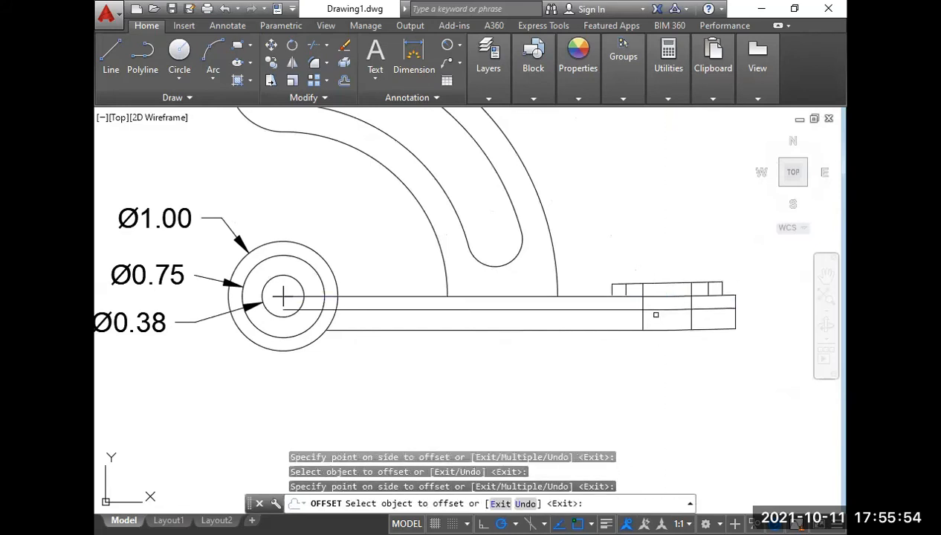
{"action": "key", "text": "Return"}
Extend the two counterbore side lines from the boss down to the new floor line.
{"action": "type", "text": "ex"}
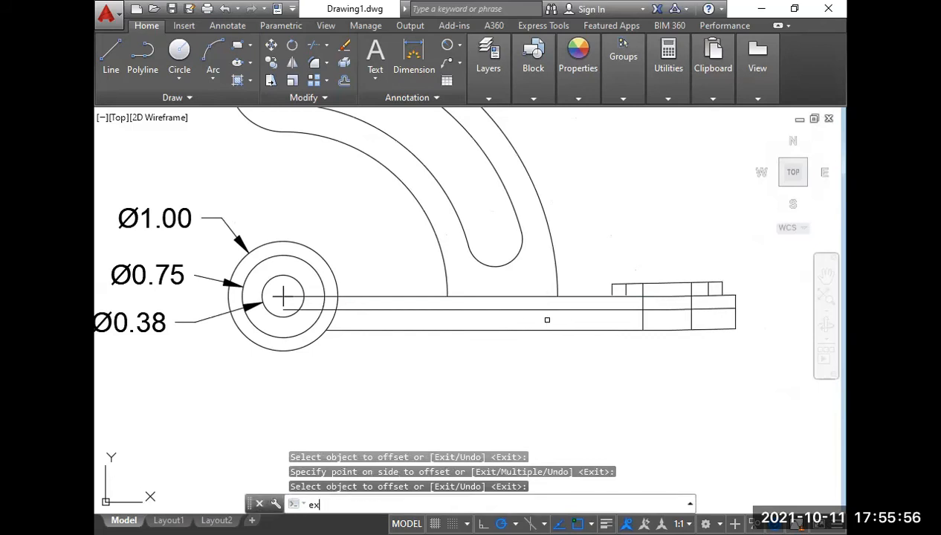
{"action": "key", "text": "Return"}
{"action": "key", "text": "Return"}
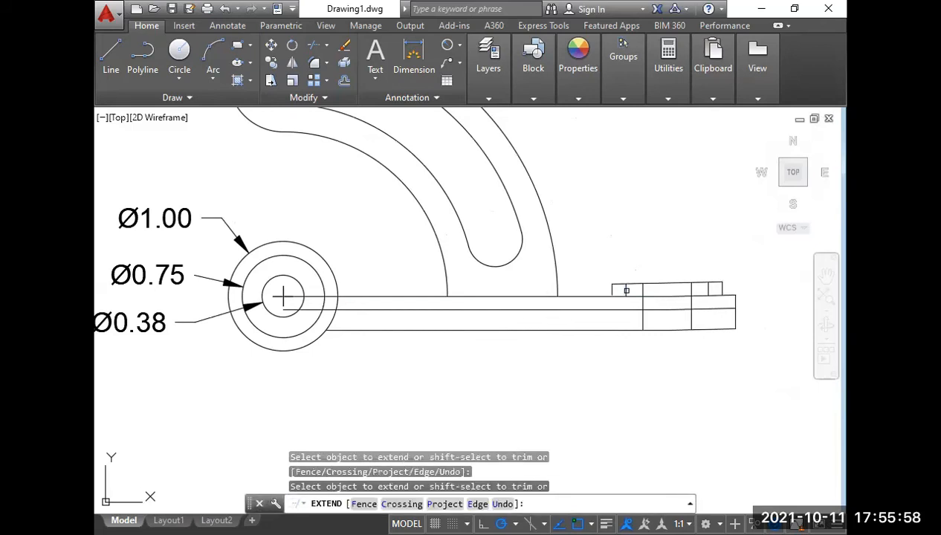
{"action": "left_click", "coordinate": [626, 291]}
{"action": "left_click", "coordinate": [626, 292]}
{"action": "left_click", "coordinate": [626, 292]}
{"action": "left_click", "coordinate": [708, 291]}
{"action": "key", "text": "Return"}
Trim the two inner hole lines above the counterbore floor, leaving them only between the floor and the bar's bottom edge.
{"action": "scroll", "coordinate": [691, 312], "scroll_direction": "up", "scroll_amount": 4}
{"action": "scroll", "coordinate": [573, 364], "scroll_direction": "up", "scroll_amount": 1}
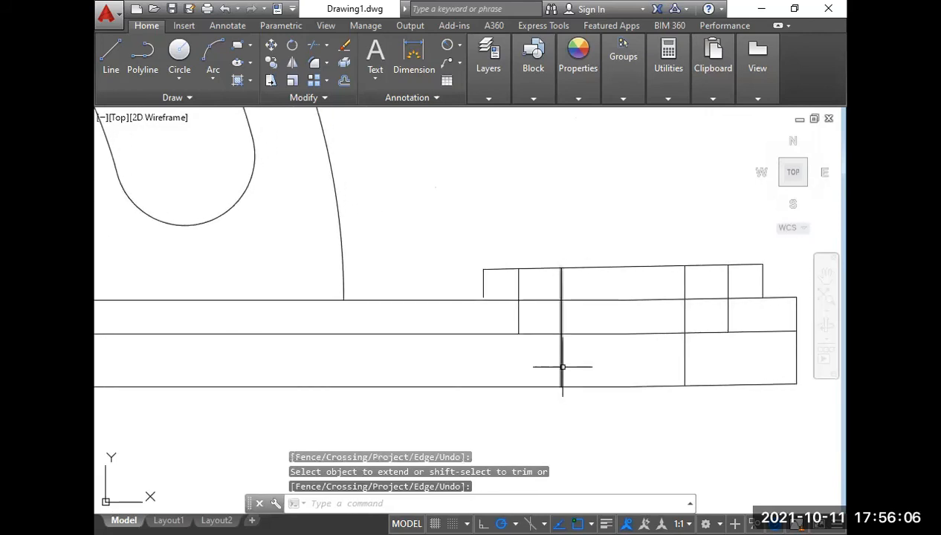
{"action": "type", "text": "tr"}
{"action": "key", "text": "Return"}
{"action": "key", "text": "Return"}
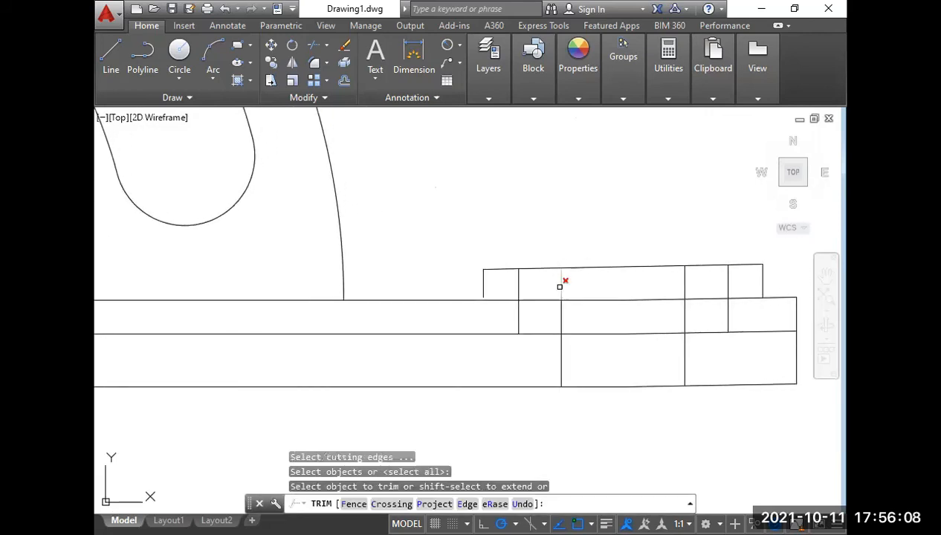
{"action": "left_click", "coordinate": [561, 285]}
{"action": "left_click", "coordinate": [685, 277]}
{"action": "left_click", "coordinate": [685, 313]}
{"action": "left_click", "coordinate": [561, 319]}
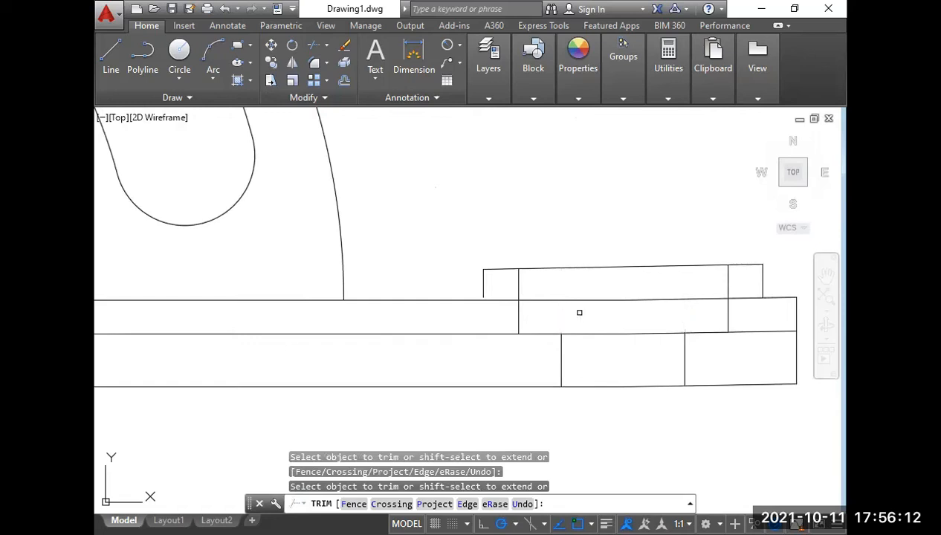
Compare the counterbored hole's outline at the bar's end with the Week-12 reference drawing.
{"action": "scroll", "coordinate": [589, 317], "scroll_direction": "down", "scroll_amount": 4}
{"action": "left_click", "coordinate": [579, 314]}
{"action": "middle_click_drag", "start_coordinate": [474, 336], "coordinate": [627, 336]}
{"action": "scroll", "coordinate": [627, 335], "scroll_direction": "down", "scroll_amount": 4}
{"action": "left_click", "coordinate": [429, 322]}
{"action": "scroll", "coordinate": [269, 352], "scroll_direction": "up", "scroll_amount": 7}
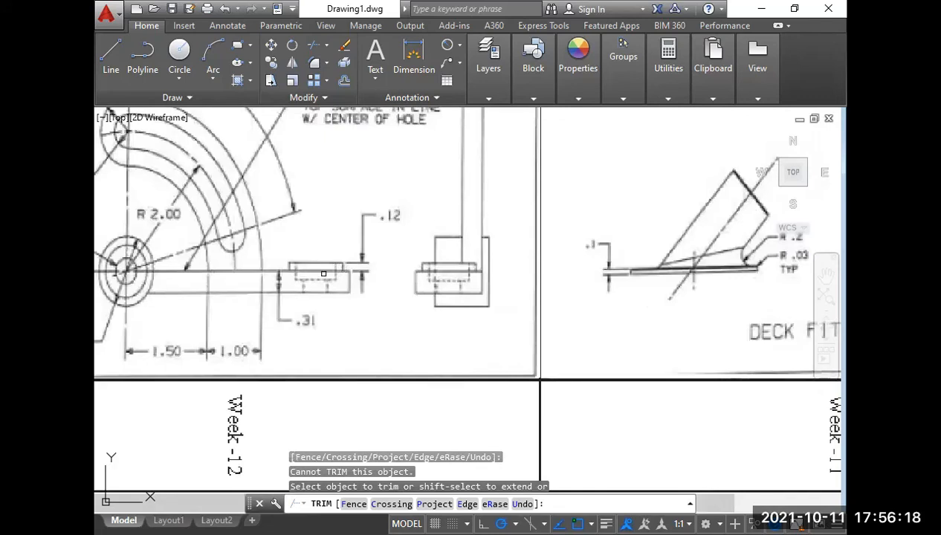
{"action": "middle_click_drag", "start_coordinate": [456, 340], "coordinate": [271, 332]}
{"action": "middle_click_drag", "start_coordinate": [584, 345], "coordinate": [252, 309]}
{"action": "scroll", "coordinate": [588, 321], "scroll_direction": "down", "scroll_amount": 5}
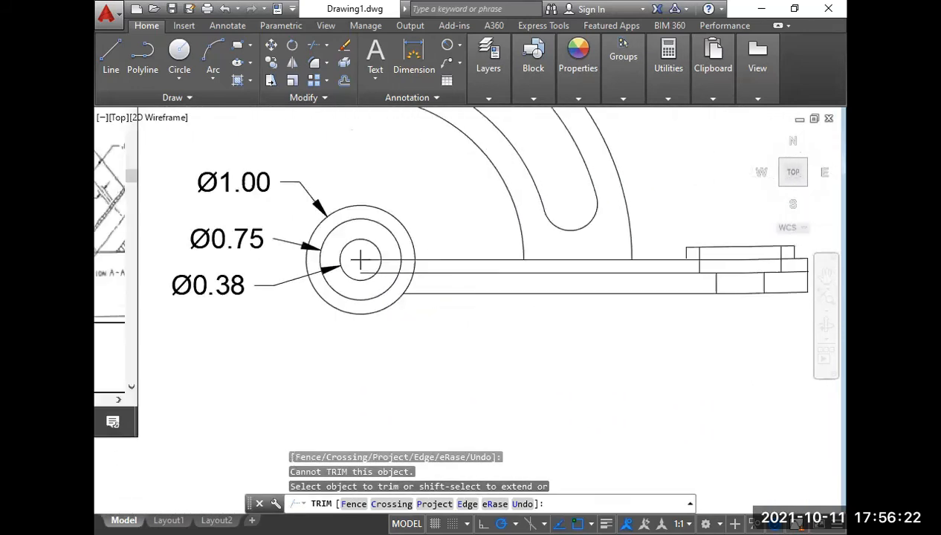
{"action": "scroll", "coordinate": [456, 289], "scroll_direction": "up", "scroll_amount": 4}
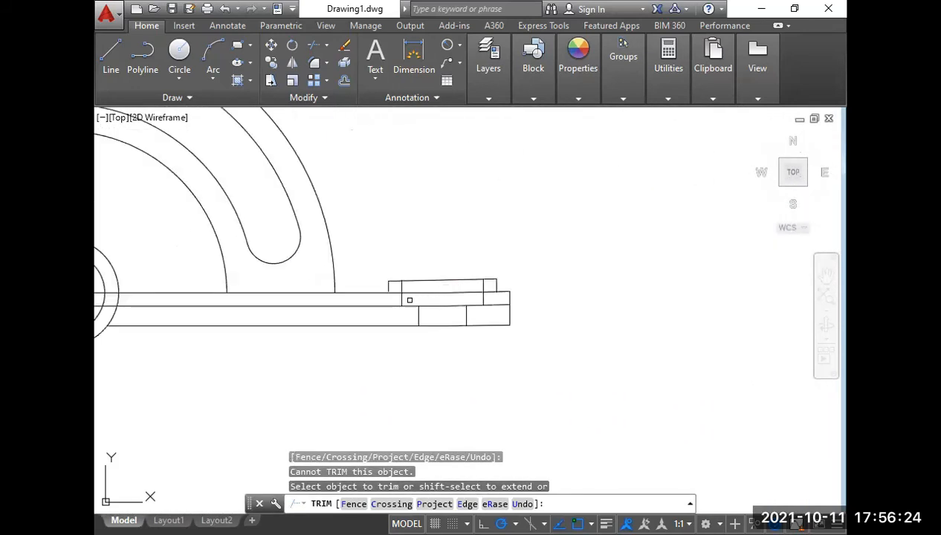
Trim the counterbore floor line beyond both counterbore side lines.
{"action": "left_click", "coordinate": [411, 304]}
{"action": "scroll", "coordinate": [425, 320], "scroll_direction": "up", "scroll_amount": 2}
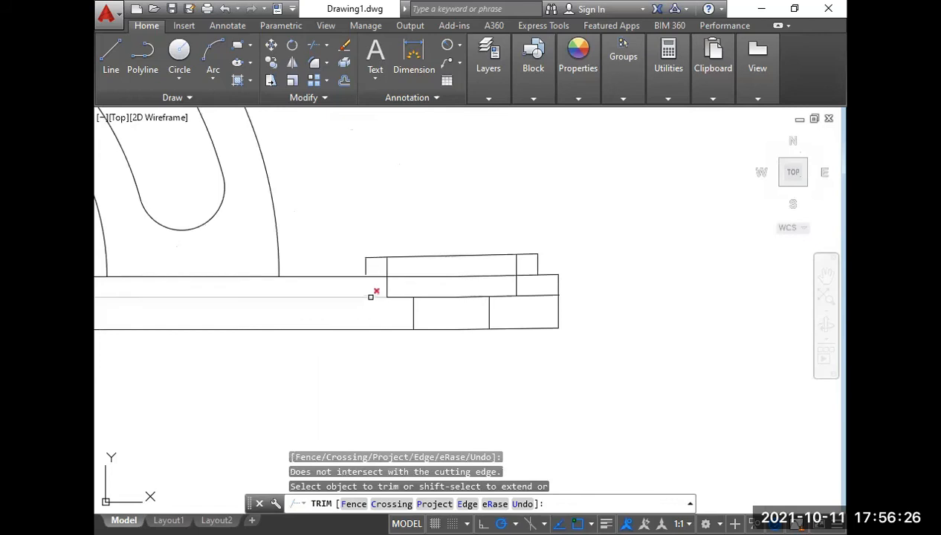
{"action": "left_click", "coordinate": [366, 296]}
{"action": "right_click", "coordinate": [362, 296]}
{"action": "left_click", "coordinate": [382, 311]}
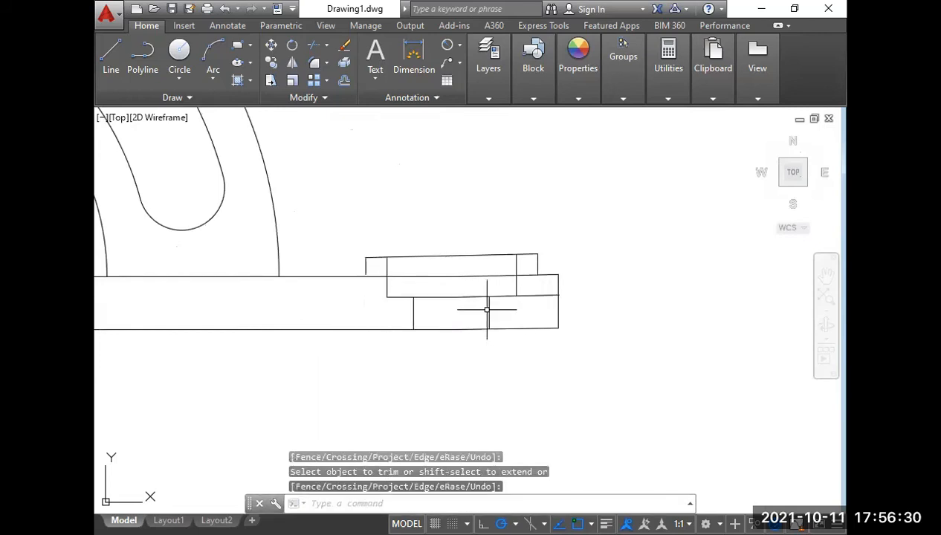
{"action": "key", "text": "Return"}
{"action": "key", "text": "Return"}
{"action": "left_click", "coordinate": [530, 289]}
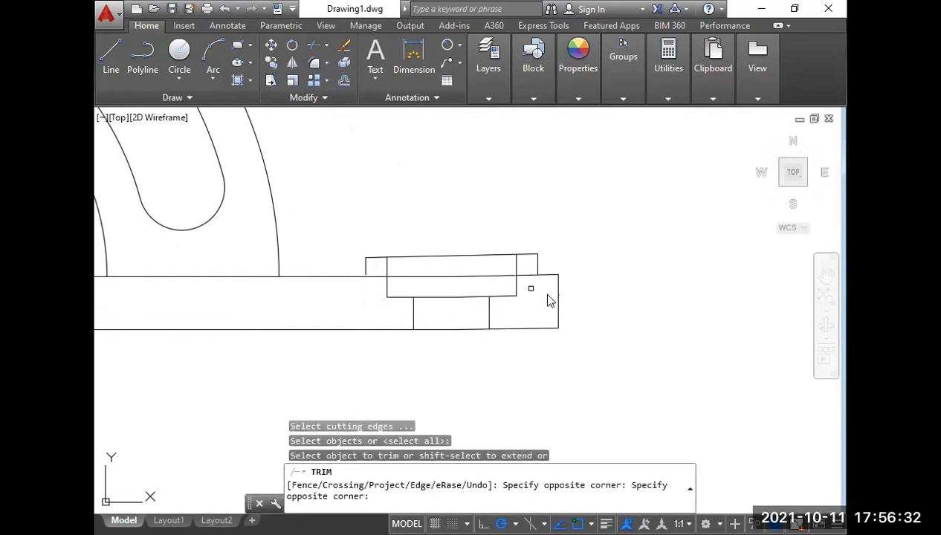
Examine the side view in the Week-12 reference drawing and its alignment with the drawn top and front views.
{"action": "scroll", "coordinate": [555, 299], "scroll_direction": "down", "scroll_amount": 6}
{"action": "scroll", "coordinate": [518, 300], "scroll_direction": "up", "scroll_amount": 4}
{"action": "middle_click_drag", "start_coordinate": [420, 318], "coordinate": [669, 326]}
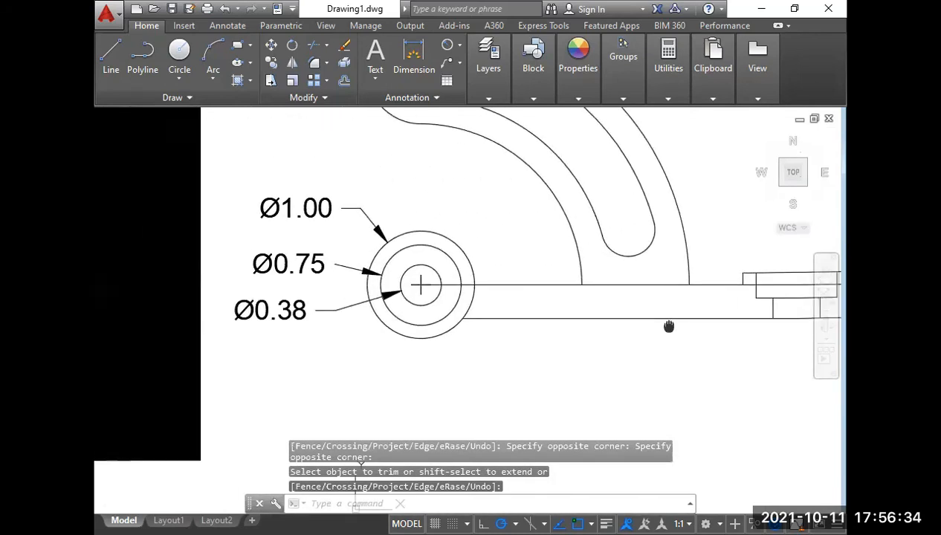
{"action": "middle_click_drag", "start_coordinate": [231, 346], "coordinate": [608, 336]}
{"action": "scroll", "coordinate": [171, 277], "scroll_direction": "up", "scroll_amount": 3}
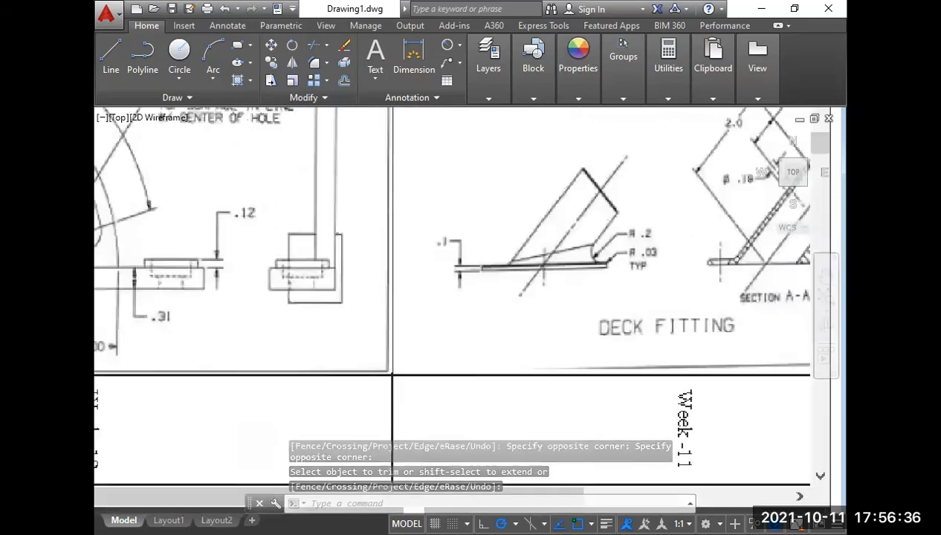
{"action": "scroll", "coordinate": [160, 271], "scroll_direction": "up", "scroll_amount": 2}
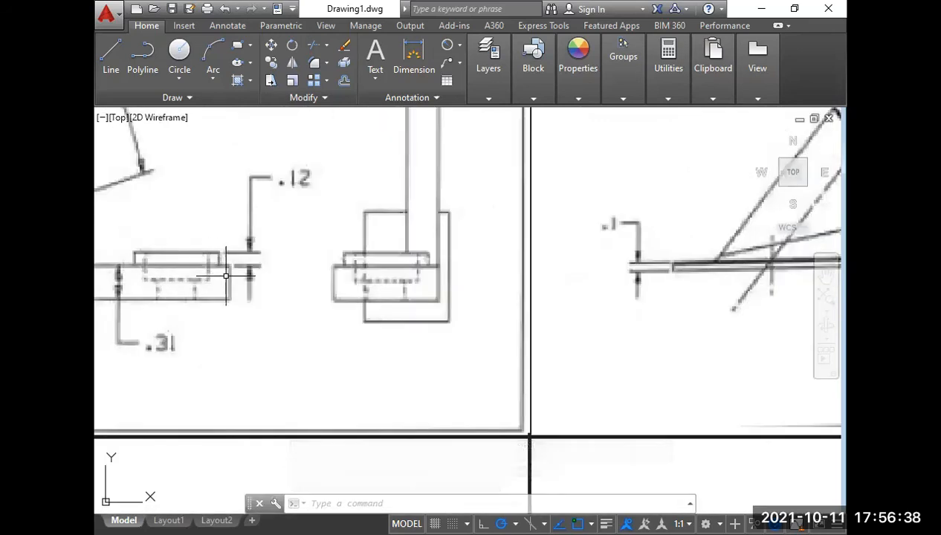
{"action": "scroll", "coordinate": [226, 275], "scroll_direction": "down", "scroll_amount": 6}
{"action": "middle_click_drag", "start_coordinate": [522, 326], "coordinate": [96, 291]}
{"action": "scroll", "coordinate": [242, 300], "scroll_direction": "down", "scroll_amount": 2}
{"action": "scroll", "coordinate": [338, 262], "scroll_direction": "up", "scroll_amount": 6}
{"action": "scroll", "coordinate": [353, 223], "scroll_direction": "down", "scroll_amount": 6}
{"action": "middle_click_drag", "start_coordinate": [357, 217], "coordinate": [404, 309]}
{"action": "scroll", "coordinate": [406, 309], "scroll_direction": "down", "scroll_amount": 3}
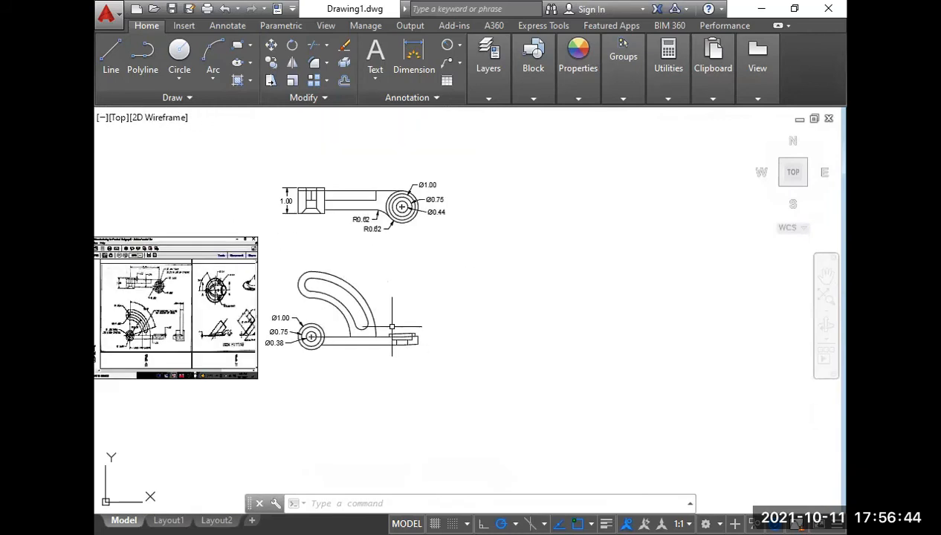
{"action": "scroll", "coordinate": [420, 294], "scroll_direction": "up", "scroll_amount": 3}
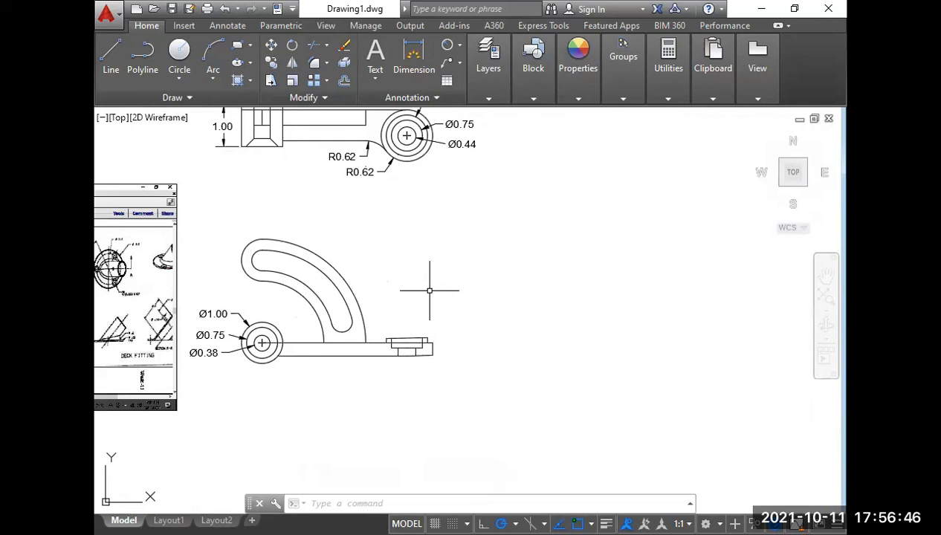
Draw a horizontal projection line rightward from the bottom quadrant of the front view's Ø1.00 circle, past the bar's end.
{"action": "type", "text": "l"}
{"action": "key", "text": "Return"}
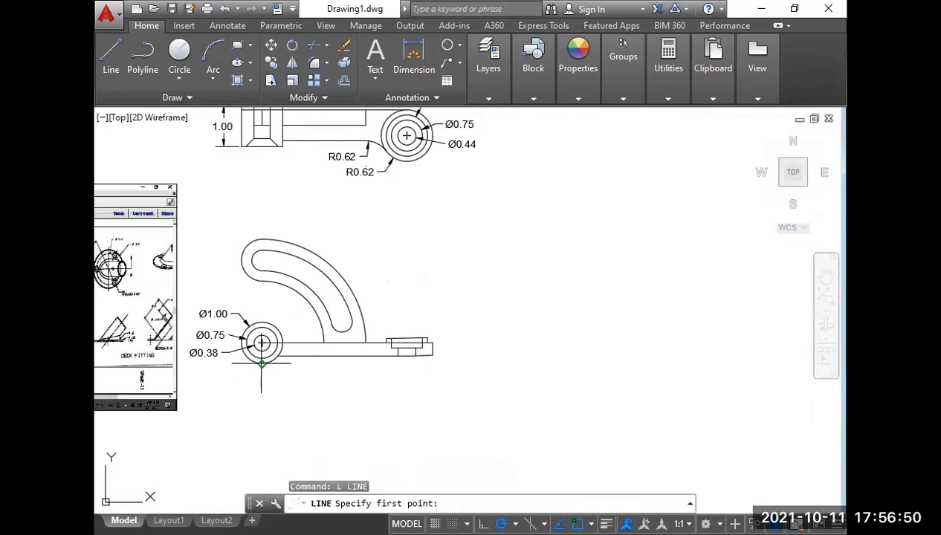
{"action": "left_click", "coordinate": [261, 364]}
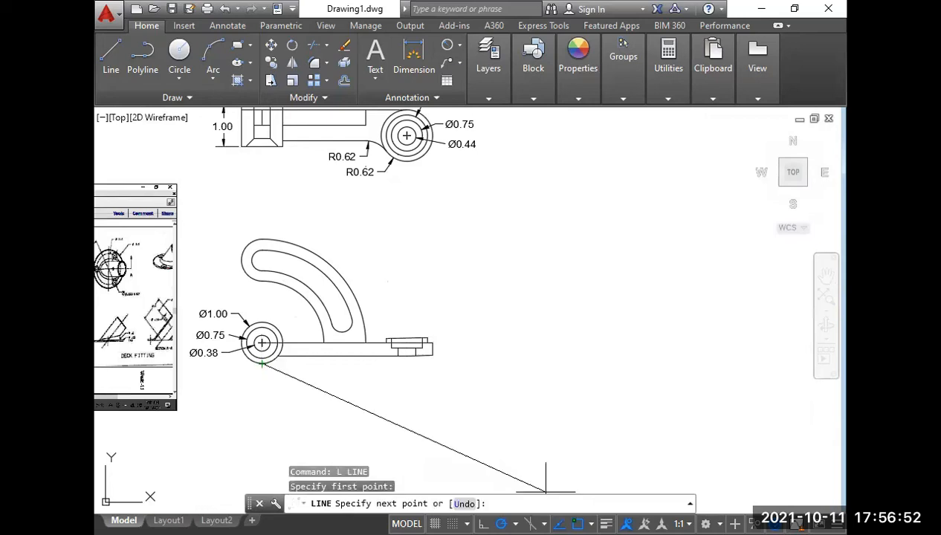
{"action": "left_click", "coordinate": [515, 524]}
{"action": "left_click", "coordinate": [543, 336]}
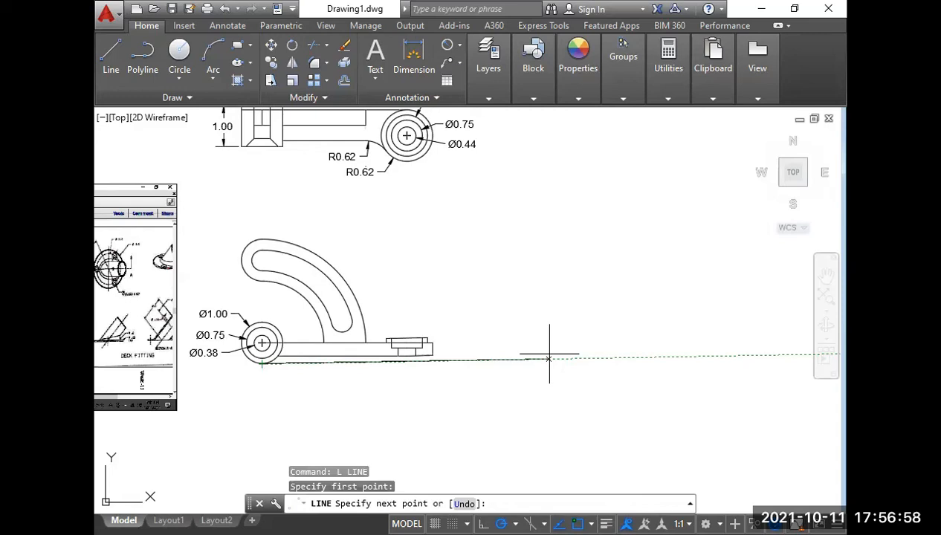
{"action": "left_click", "coordinate": [631, 362]}
{"action": "key", "text": "Return"}
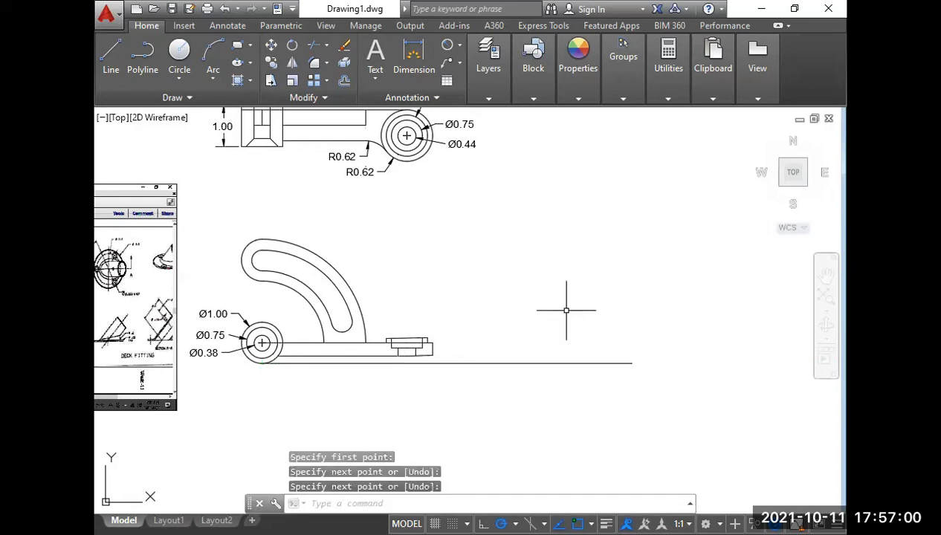
Draw a horizontal projection line rightward from the top of the slotted arm, ending level with the lower projection line.
{"action": "type", "text": "l"}
{"action": "key", "text": "Return"}
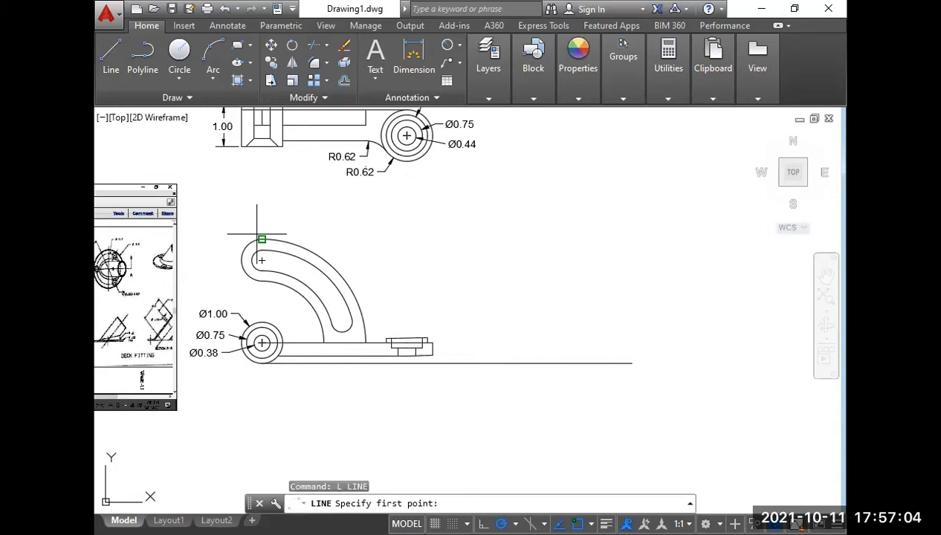
{"action": "left_click", "coordinate": [262, 239]}
{"action": "left_click", "coordinate": [632, 239]}
{"action": "key", "text": "Return"}
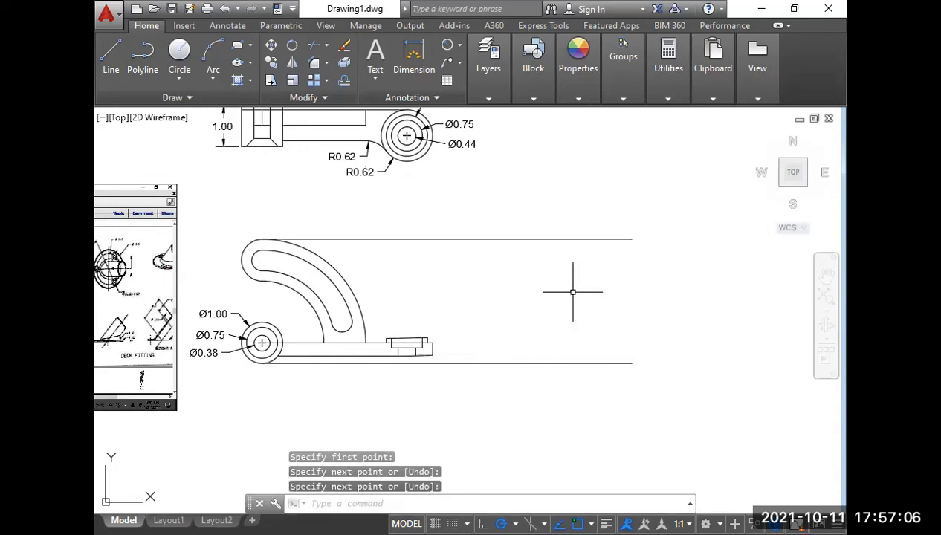
{"action": "key", "text": "Escape"}
{"action": "key", "text": "Escape"}
Draw a horizontal projection line rightward from the bottom quadrant of the top view's outermost circle.
{"action": "middle_click_drag", "start_coordinate": [557, 241], "coordinate": [552, 348]}
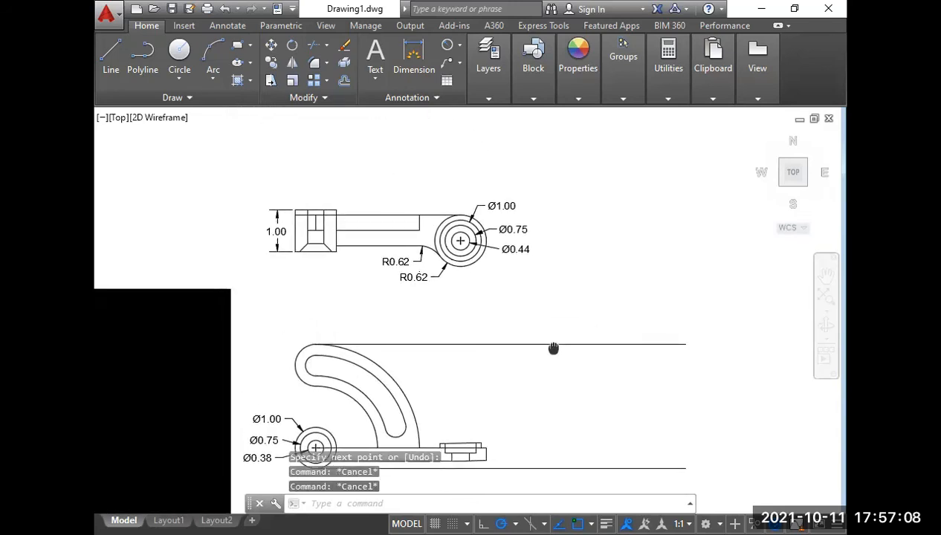
{"action": "type", "text": "l"}
{"action": "key", "text": "Return"}
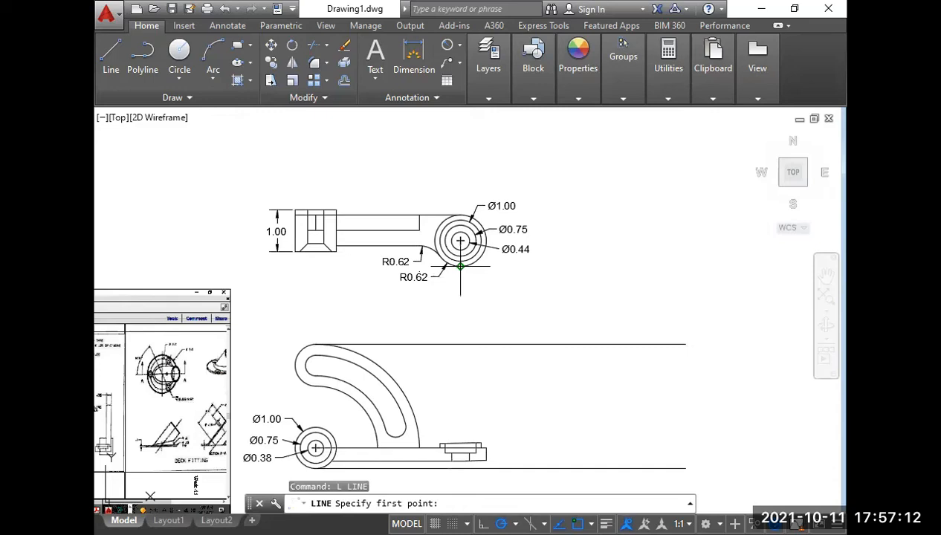
{"action": "left_click", "coordinate": [459, 266]}
{"action": "left_click", "coordinate": [675, 266]}
{"action": "key", "text": "Return"}
{"action": "key", "text": "Return"}
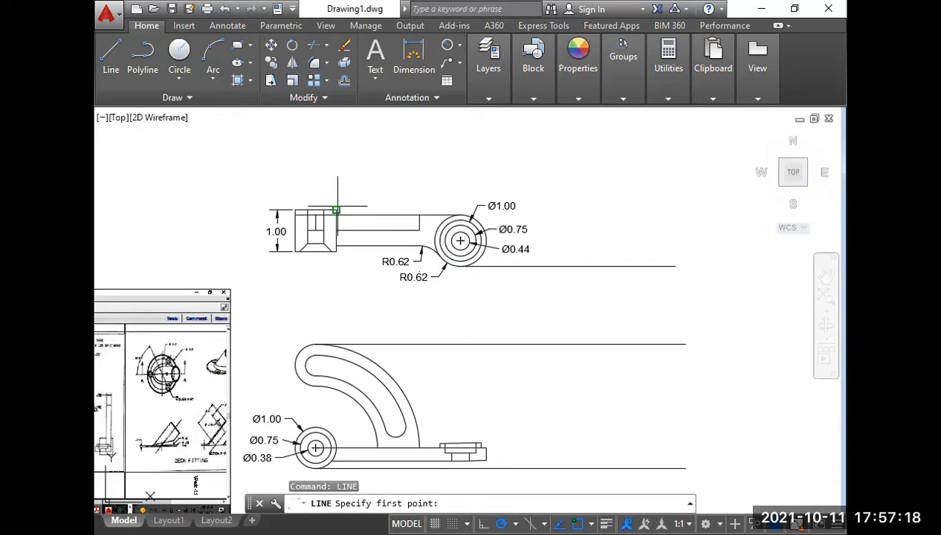
Draw a horizontal projection line rightward from the upper right corner of the top view's 1.00 high end block.
{"action": "left_click", "coordinate": [335, 210]}
{"action": "left_click", "coordinate": [672, 210]}
{"action": "key", "text": "Return"}
Draw a vertical line right of both views, crossing all four horizontal projection lines.
{"action": "middle_click_drag", "start_coordinate": [598, 371], "coordinate": [593, 321]}
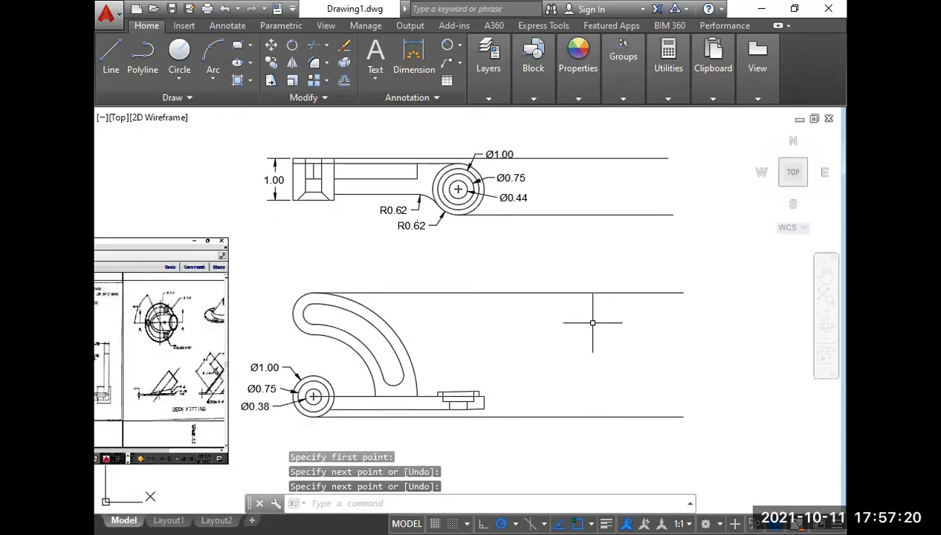
{"action": "type", "text": "l"}
{"action": "key", "text": "Return"}
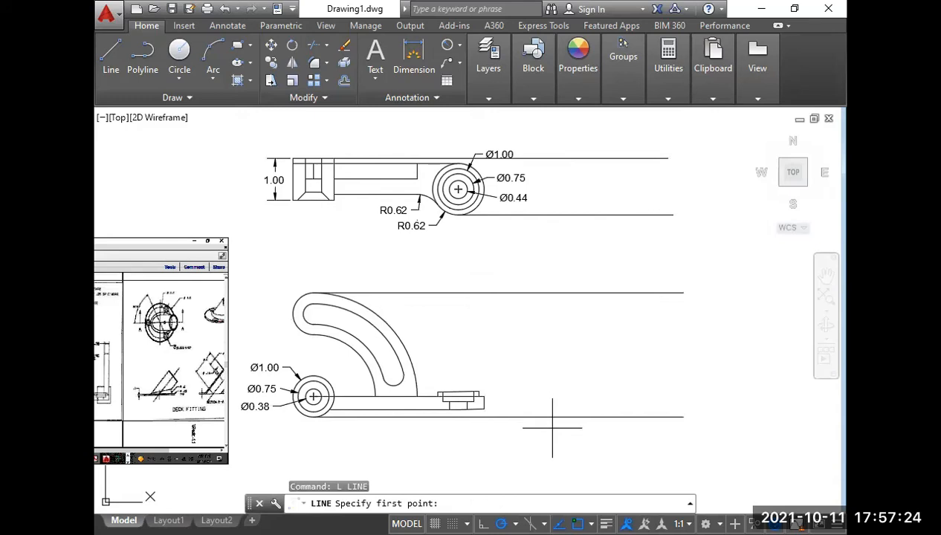
{"action": "left_click", "coordinate": [552, 427]}
{"action": "left_click", "coordinate": [552, 148]}
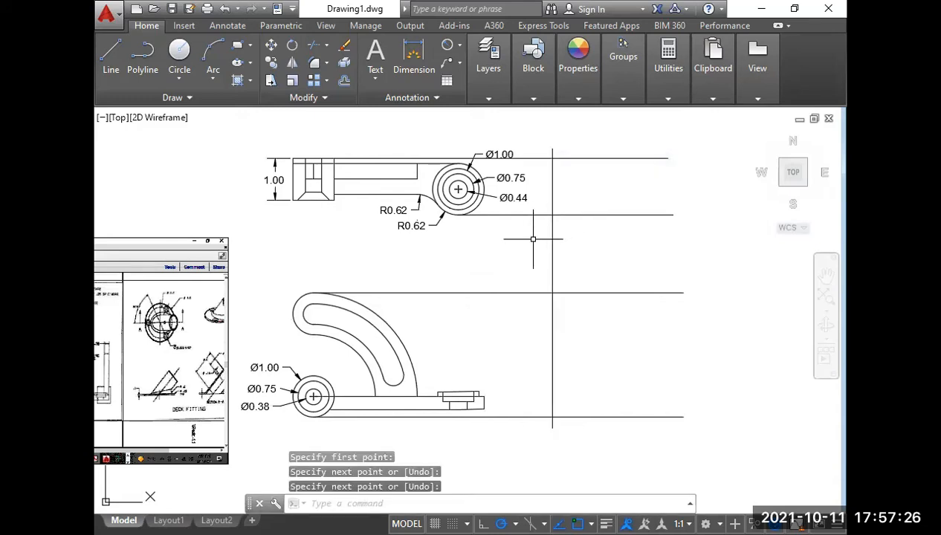
{"action": "key", "text": "Escape"}
{"action": "key", "text": "Escape"}
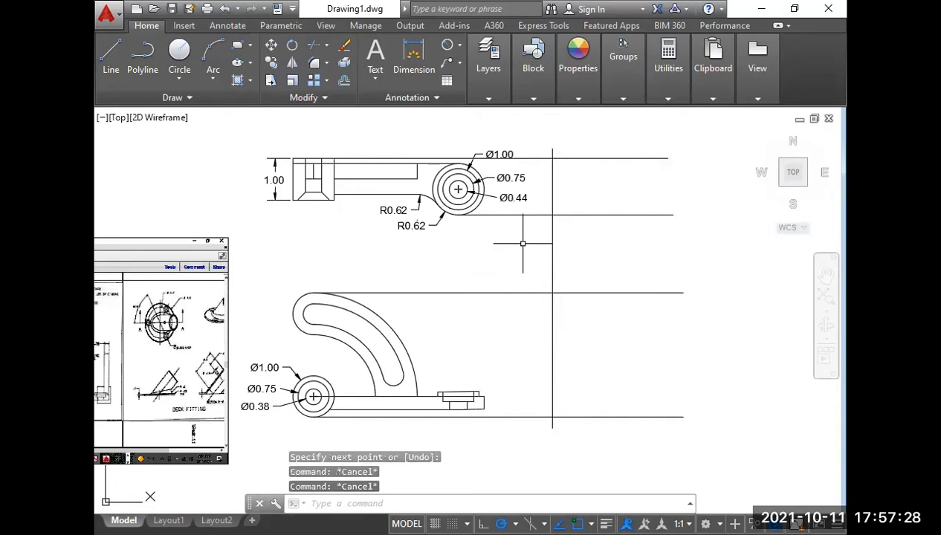
Offset the vertical line to the right by the distance between the top view's two projection lines, picked at their intersections.
{"action": "type", "text": "o"}
{"action": "key", "text": "Return"}
{"action": "scroll", "coordinate": [522, 243], "scroll_direction": "up", "scroll_amount": 2}
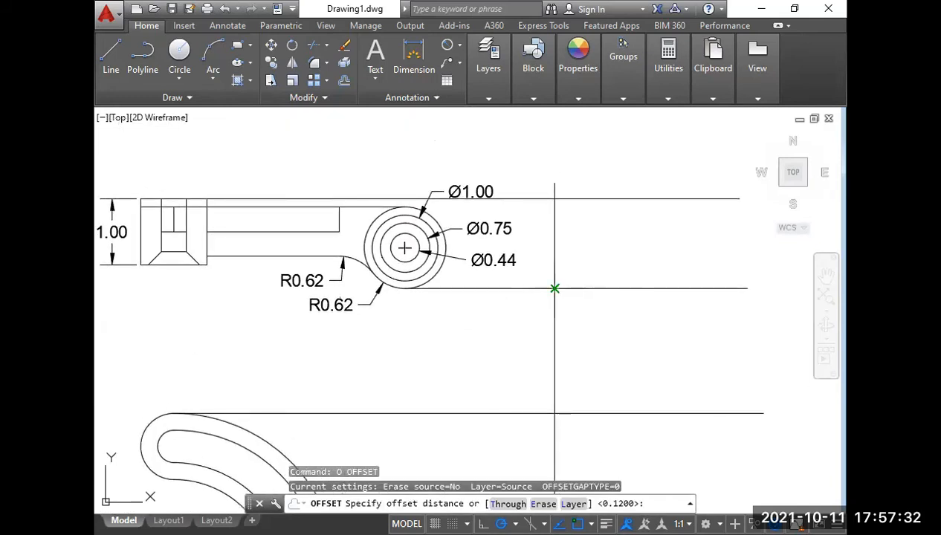
{"action": "left_click", "coordinate": [554, 288]}
{"action": "left_click", "coordinate": [555, 198]}
{"action": "left_click", "coordinate": [554, 208]}
{"action": "left_click", "coordinate": [616, 234]}
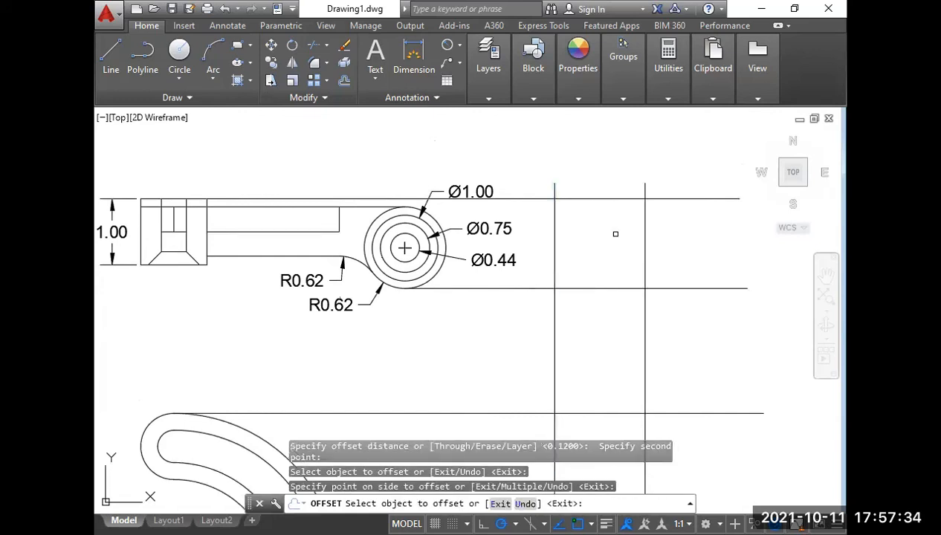
{"action": "key", "text": "Return"}
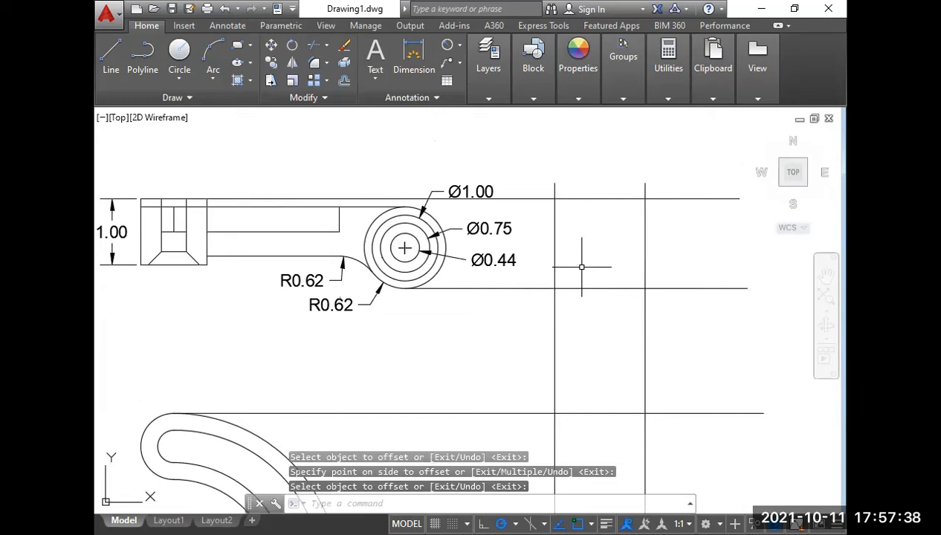
Trim the top view's two horizontal projection lines and the verticals' upper overhangs, leaving a box between the two vertical lines.
{"action": "type", "text": "tr"}
{"action": "key", "text": "Return"}
{"action": "key", "text": "Return"}
{"action": "left_click", "coordinate": [664, 191]}
{"action": "left_click", "coordinate": [535, 178]}
{"action": "left_click", "coordinate": [695, 312]}
{"action": "left_click", "coordinate": [671, 182]}
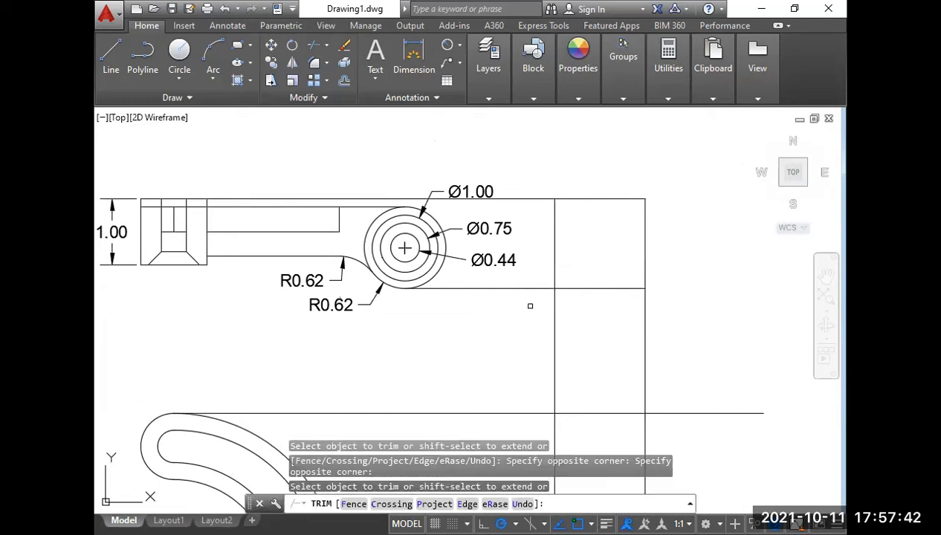
{"action": "left_click", "coordinate": [530, 305]}
{"action": "left_click", "coordinate": [530, 182]}
{"action": "key", "text": "Return"}
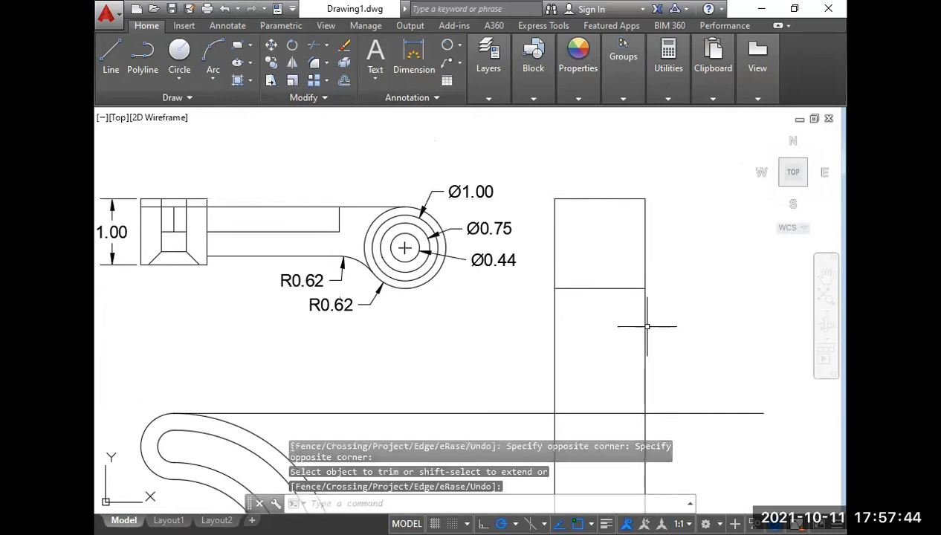
{"action": "key", "text": "Return"}
{"action": "key", "text": "Escape"}
{"action": "key", "text": "Escape"}
Trim the verticals between the two views and the line overhangs around the front view's projection, leaving two separate closed boxes.
{"action": "type", "text": "tr"}
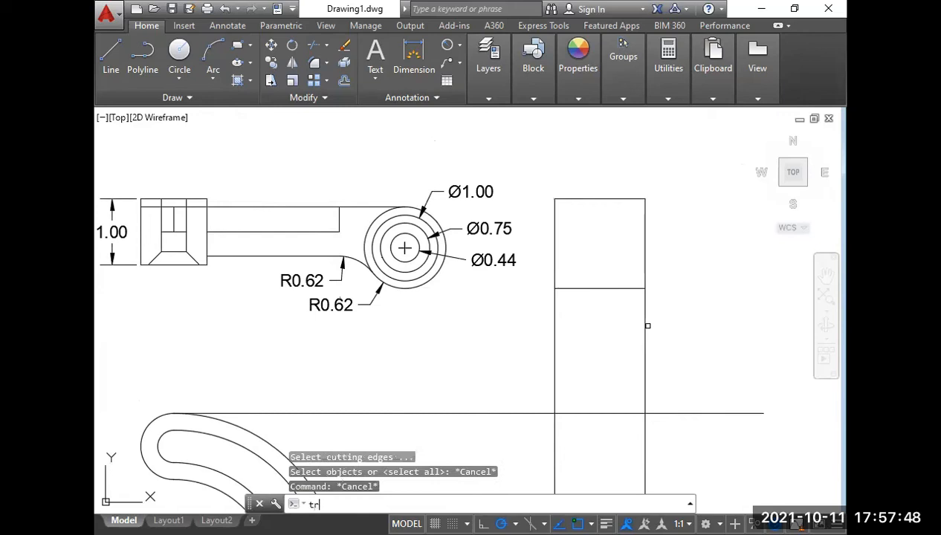
{"action": "key", "text": "Return"}
{"action": "key", "text": "Return"}
{"action": "left_click", "coordinate": [665, 327]}
{"action": "left_click", "coordinate": [520, 370]}
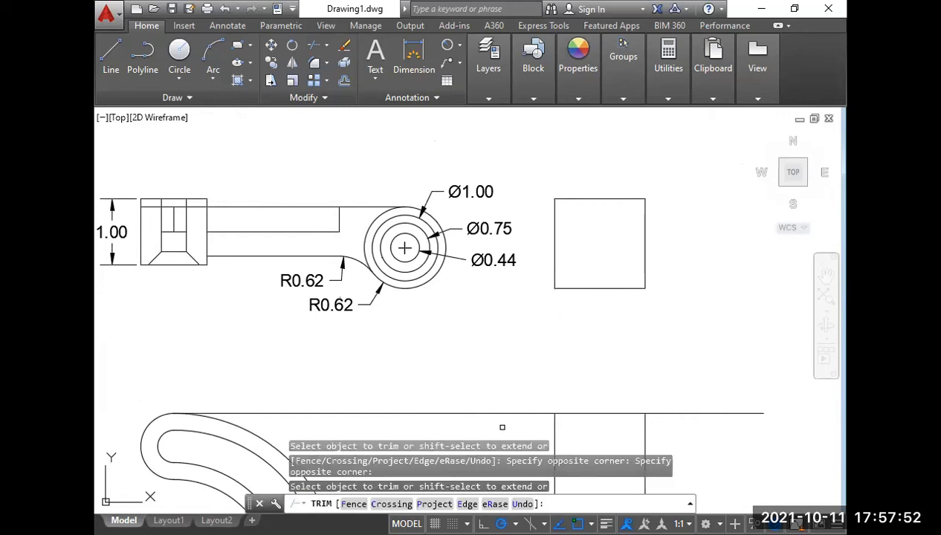
{"action": "scroll", "coordinate": [663, 171], "scroll_direction": "down", "scroll_amount": 4}
{"action": "scroll", "coordinate": [670, 298], "scroll_direction": "up", "scroll_amount": 2}
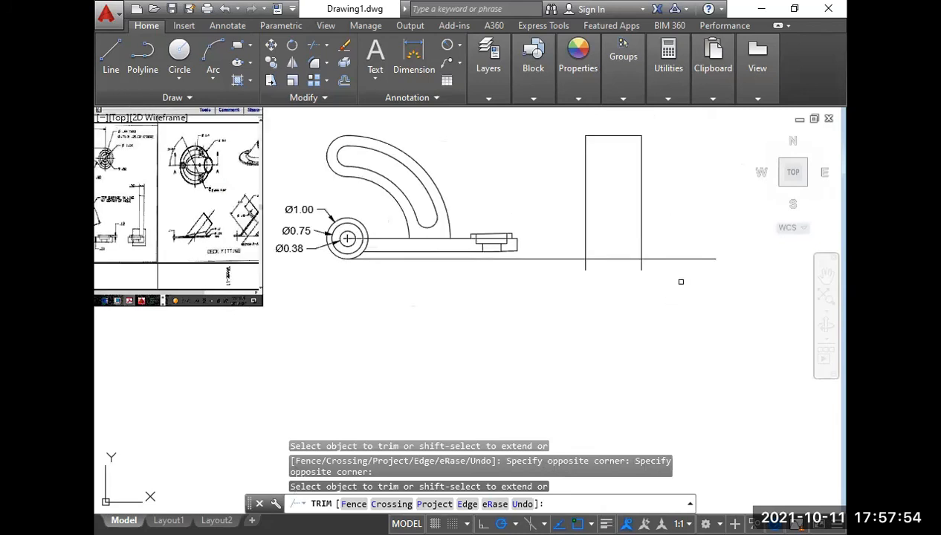
{"action": "left_click", "coordinate": [681, 282]}
{"action": "left_click", "coordinate": [567, 266]}
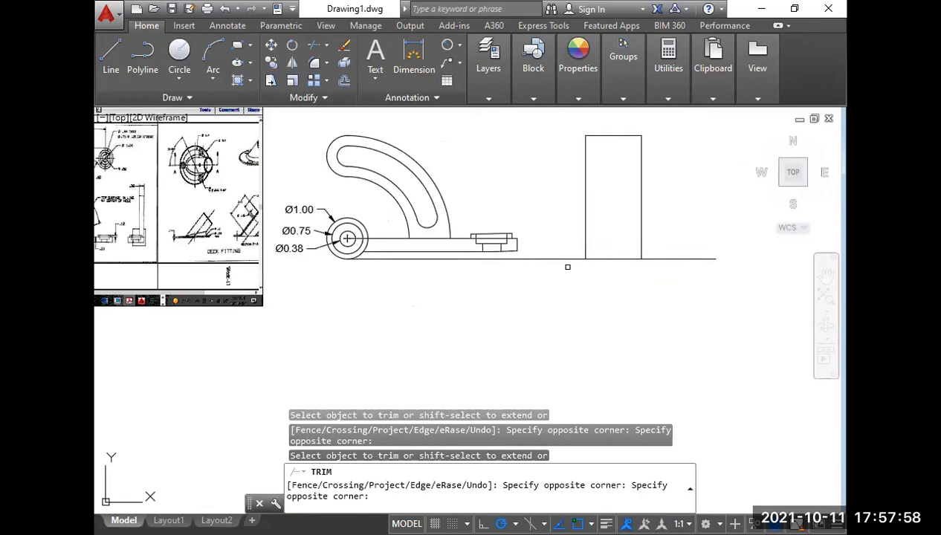
{"action": "key", "text": "Return"}
Draw a diagonal line across the upper projection square from its upper left corner to its lower right corner.
{"action": "middle_click_drag", "start_coordinate": [556, 240], "coordinate": [506, 399]}
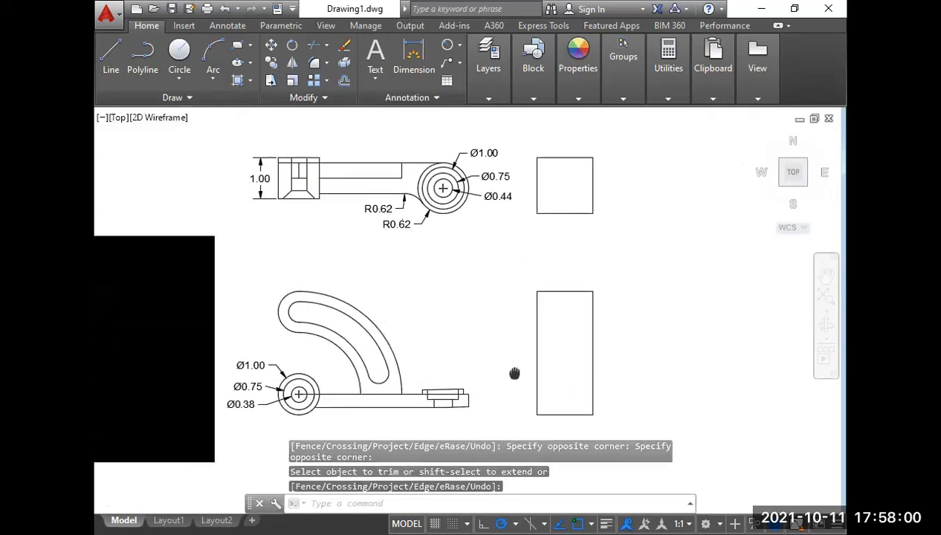
{"action": "scroll", "coordinate": [500, 221], "scroll_direction": "up", "scroll_amount": 2}
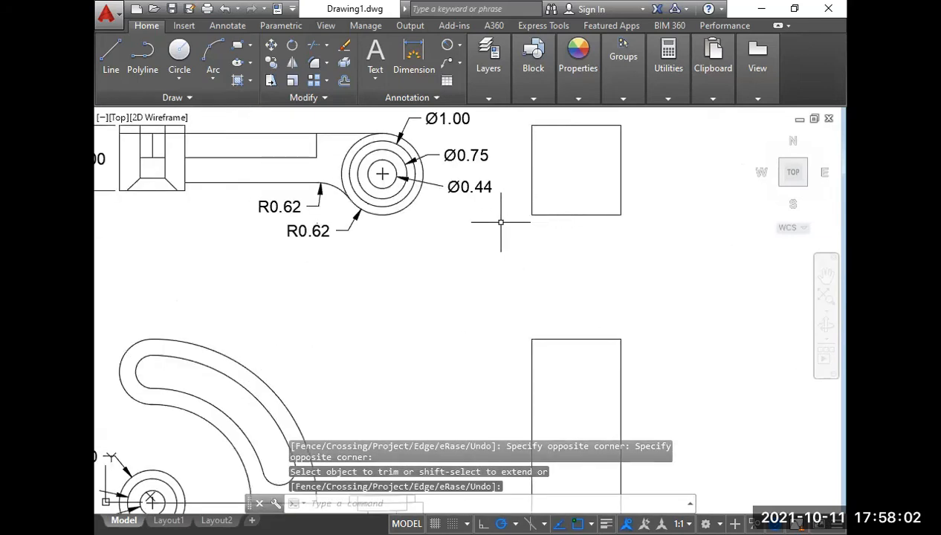
{"action": "type", "text": "l"}
{"action": "key", "text": "Return"}
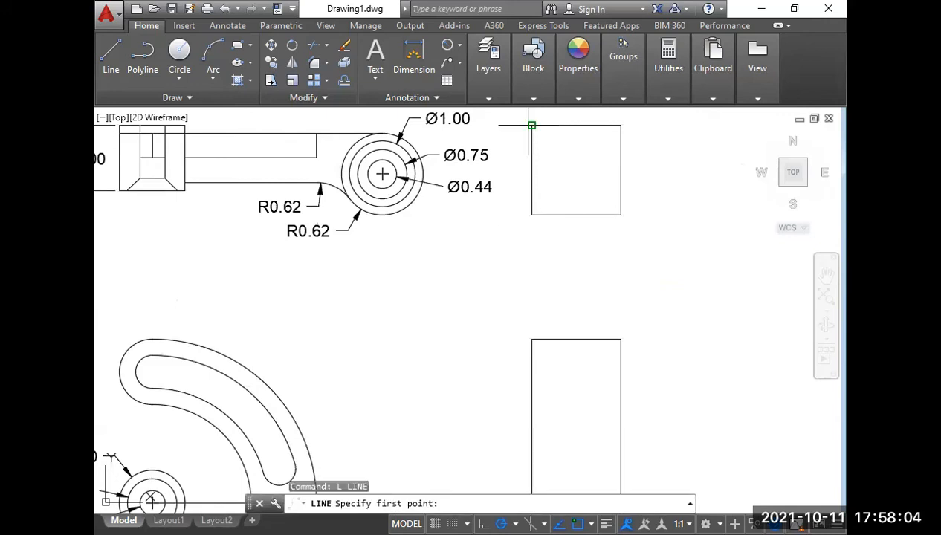
{"action": "left_click", "coordinate": [531, 126]}
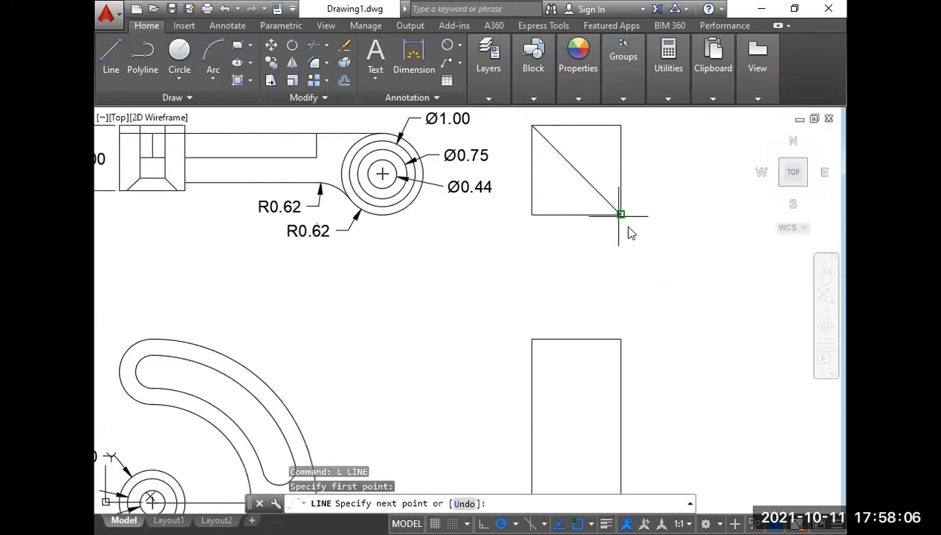
{"action": "left_click", "coordinate": [620, 215]}
{"action": "key", "text": "Return"}
Examine the Week-12 reference drawing's side view and the matching top view features and dimensions.
{"action": "scroll", "coordinate": [640, 224], "scroll_direction": "down", "scroll_amount": 2}
{"action": "scroll", "coordinate": [552, 242], "scroll_direction": "down", "scroll_amount": 2}
{"action": "scroll", "coordinate": [419, 293], "scroll_direction": "up", "scroll_amount": 5}
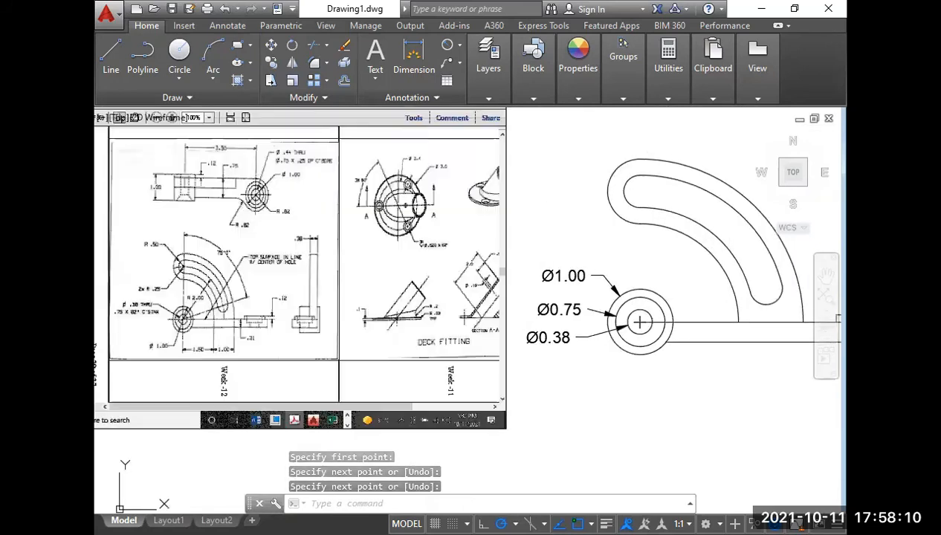
{"action": "scroll", "coordinate": [319, 312], "scroll_direction": "up", "scroll_amount": 4}
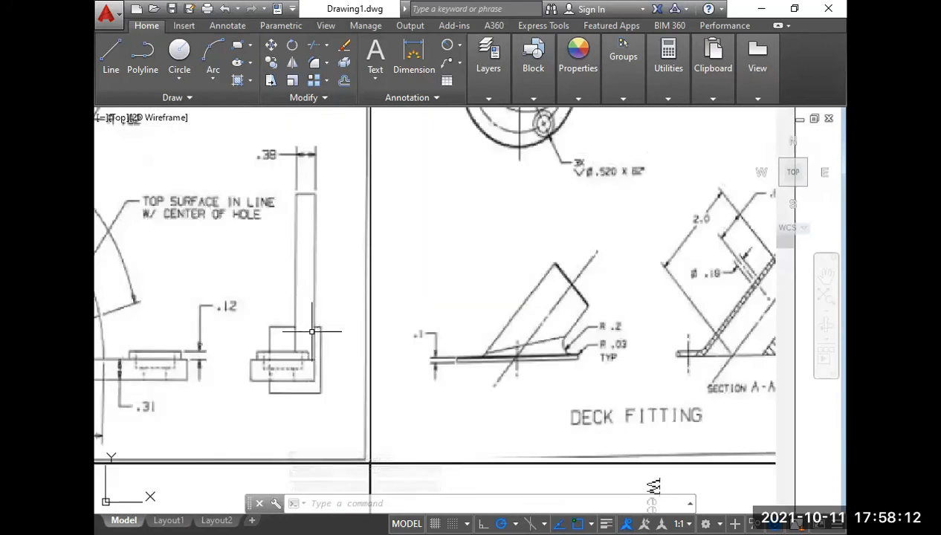
{"action": "scroll", "coordinate": [315, 327], "scroll_direction": "down", "scroll_amount": 2}
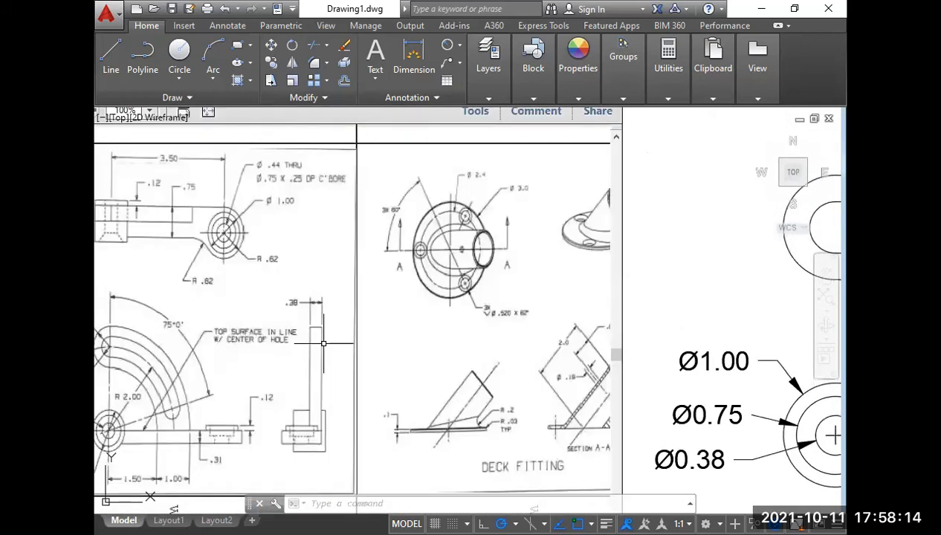
{"action": "middle_click_drag", "start_coordinate": [267, 233], "coordinate": [335, 272]}
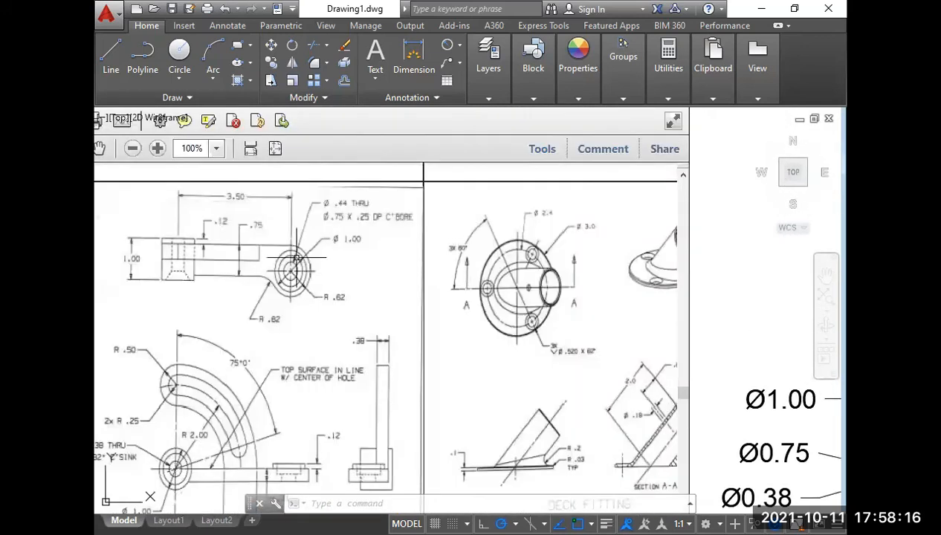
{"action": "scroll", "coordinate": [197, 239], "scroll_direction": "up", "scroll_amount": 3}
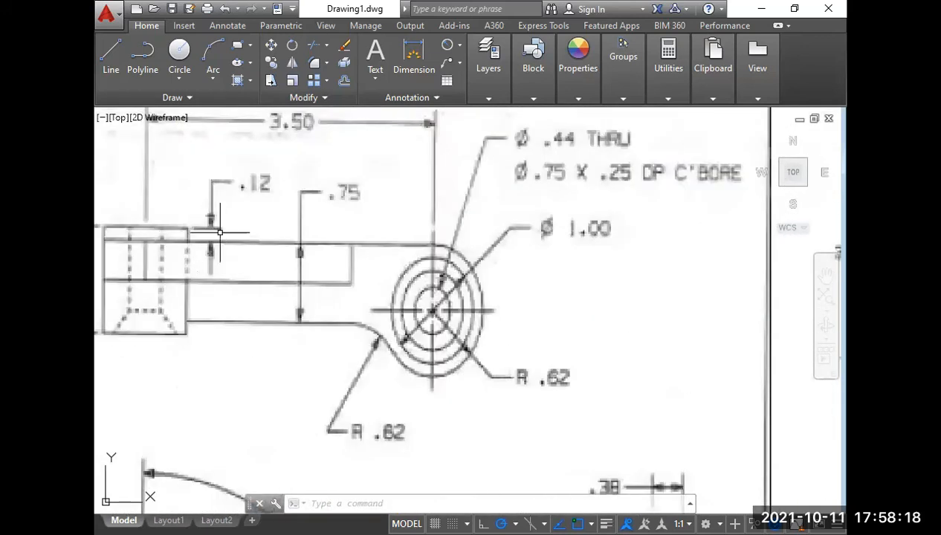
{"action": "scroll", "coordinate": [407, 231], "scroll_direction": "down", "scroll_amount": 4}
{"action": "middle_click_drag", "start_coordinate": [461, 292], "coordinate": [167, 219]}
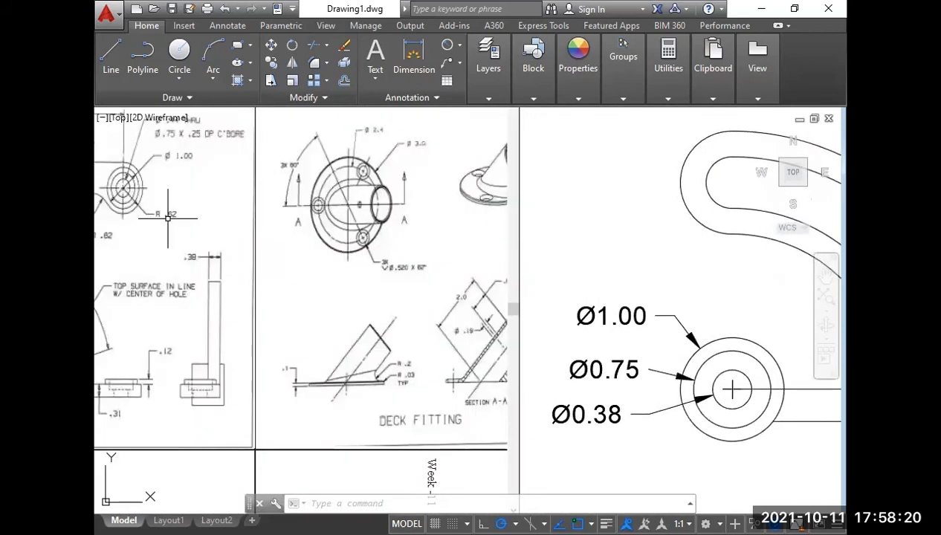
{"action": "scroll", "coordinate": [167, 219], "scroll_direction": "down", "scroll_amount": 4}
{"action": "mouse_move", "coordinate": [481, 231]}
{"action": "middle_mouse_down"}
{"action": "mouse_move", "coordinate": [402, 232]}
{"action": "mouse_move", "coordinate": [343, 253]}
{"action": "middle_mouse_up"}
{"action": "middle_click_drag", "start_coordinate": [393, 204], "coordinate": [379, 257]}
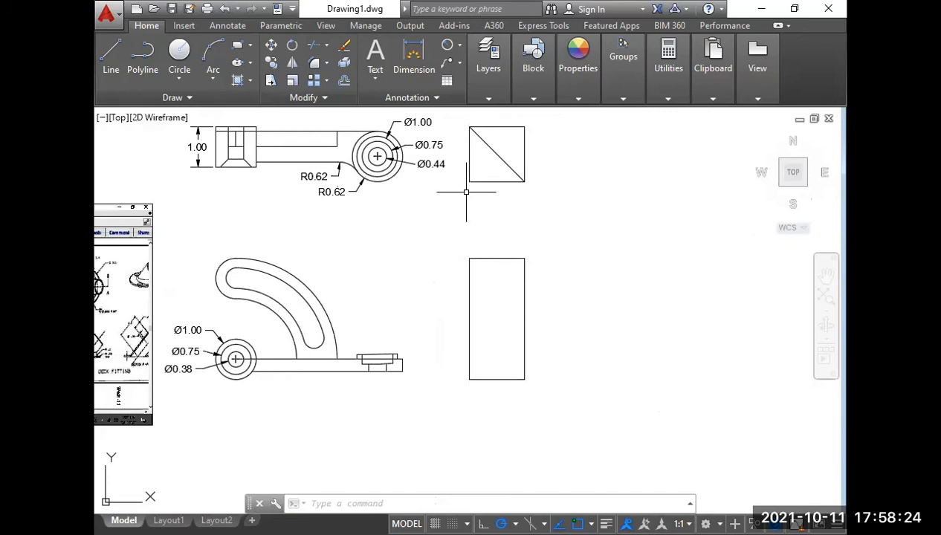
{"action": "type", "text": "l"}
{"action": "key", "text": "Return"}
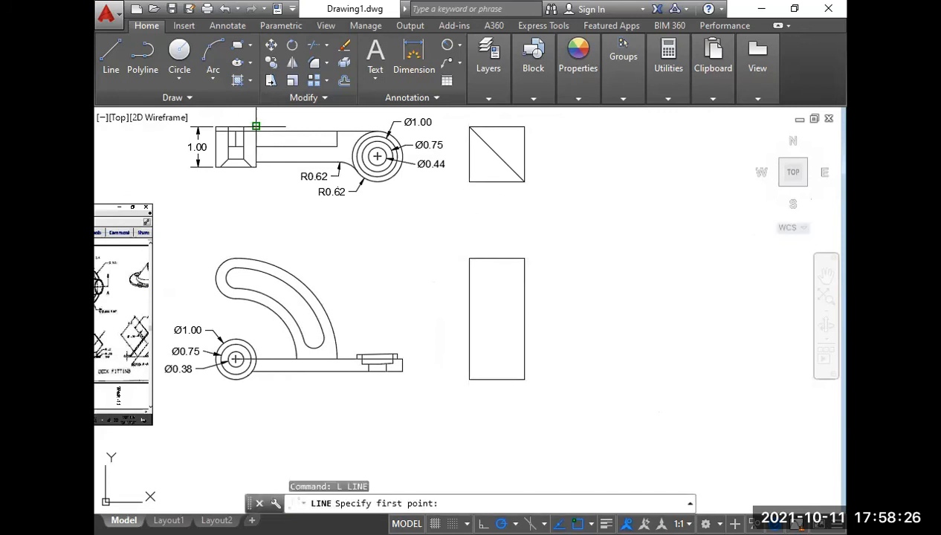
{"action": "left_click", "coordinate": [256, 126]}
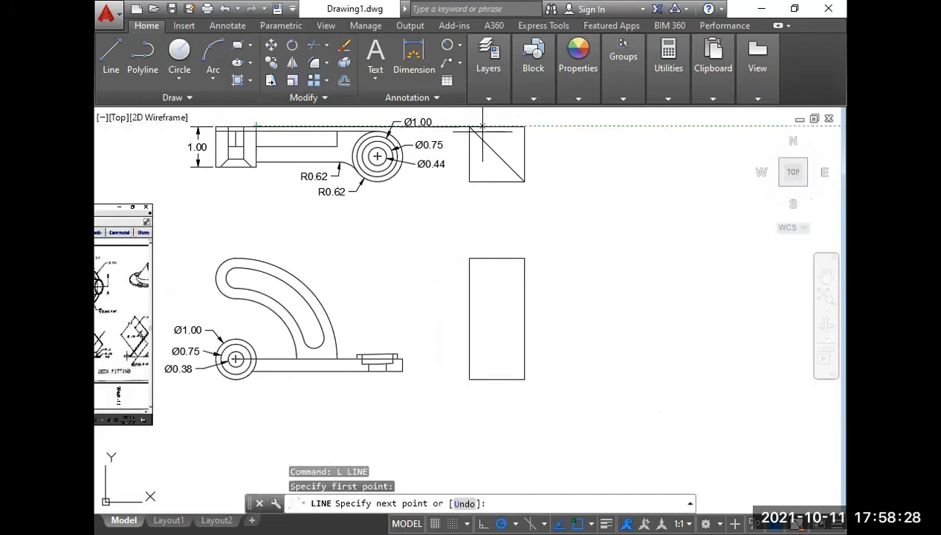
{"action": "key", "text": "Escape"}
Draw a horizontal projection line from the top view arm's upper edge, starting at the end block, to the square's diagonal.
{"action": "right_click", "coordinate": [525, 172]}
{"action": "left_click", "coordinate": [529, 163]}
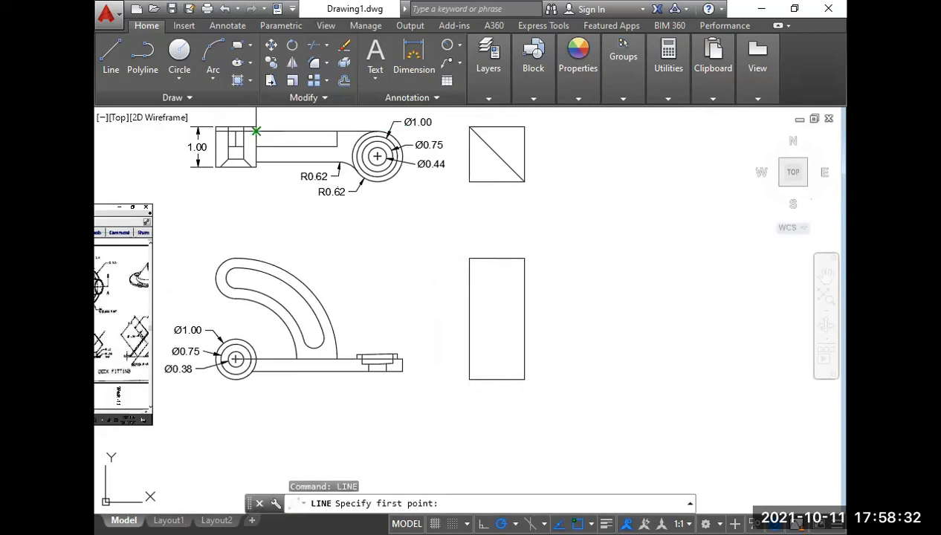
{"action": "left_click", "coordinate": [256, 132]}
{"action": "scroll", "coordinate": [475, 167], "scroll_direction": "up", "scroll_amount": 6}
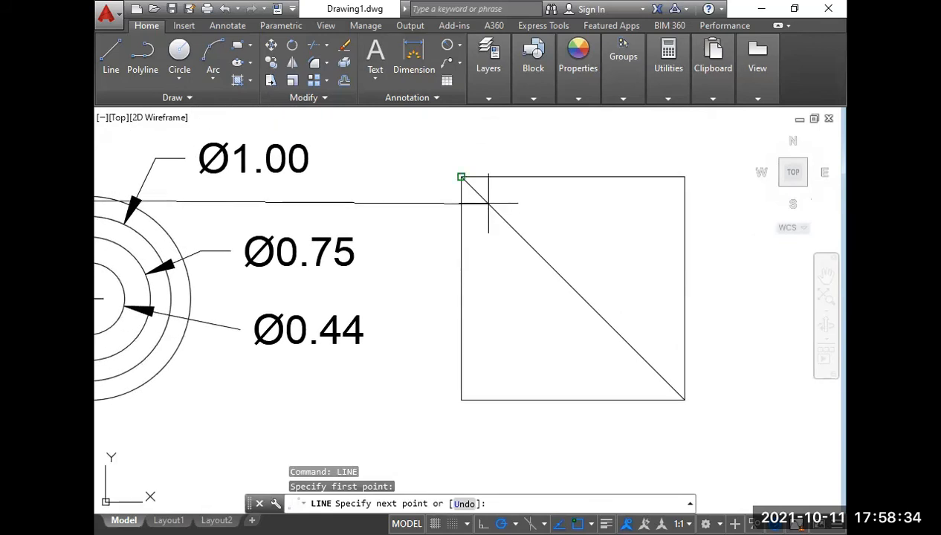
{"action": "left_click", "coordinate": [481, 196]}
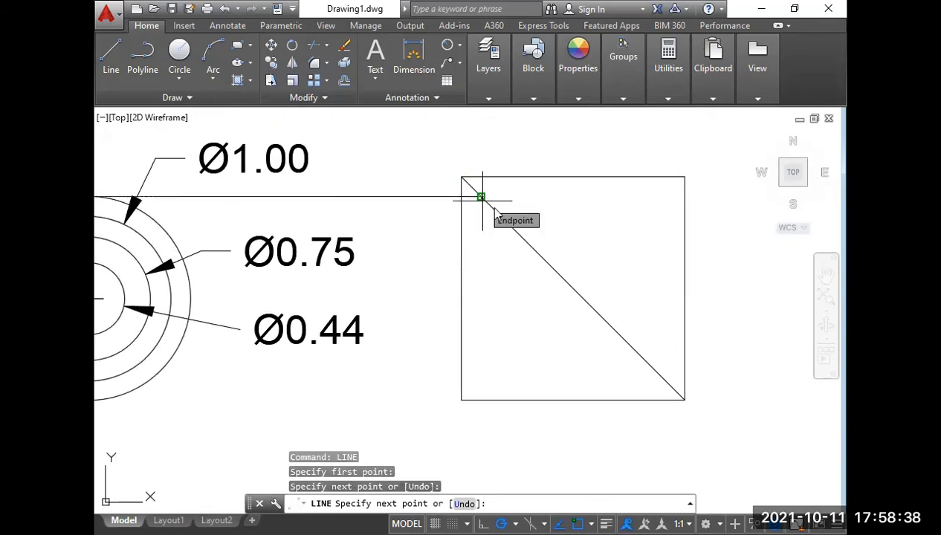
{"action": "key", "text": "Return"}
{"action": "key", "text": "Return"}
Draw a horizontal projection line from the top view arm's lower edge, starting at the end block, to the square's diagonal.
{"action": "scroll", "coordinate": [565, 202], "scroll_direction": "down", "scroll_amount": 4}
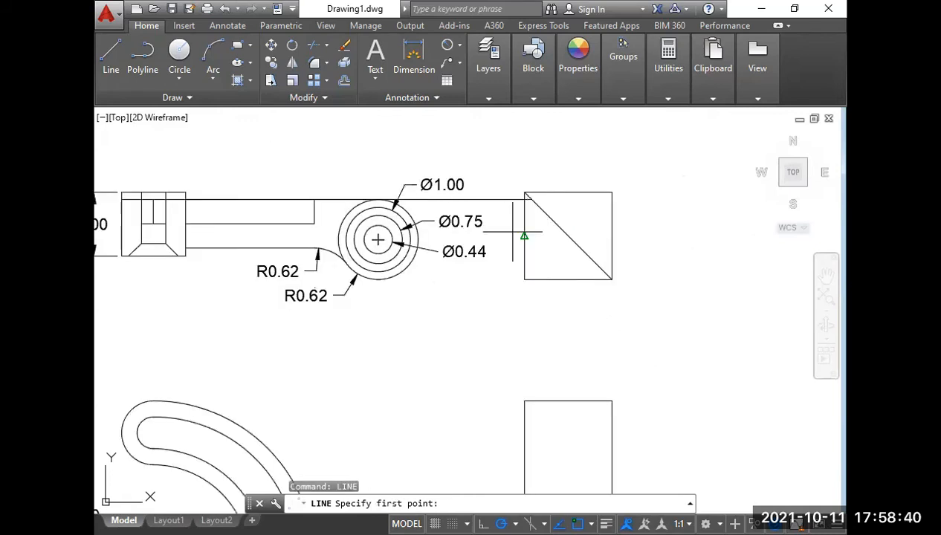
{"action": "left_click", "coordinate": [185, 248]}
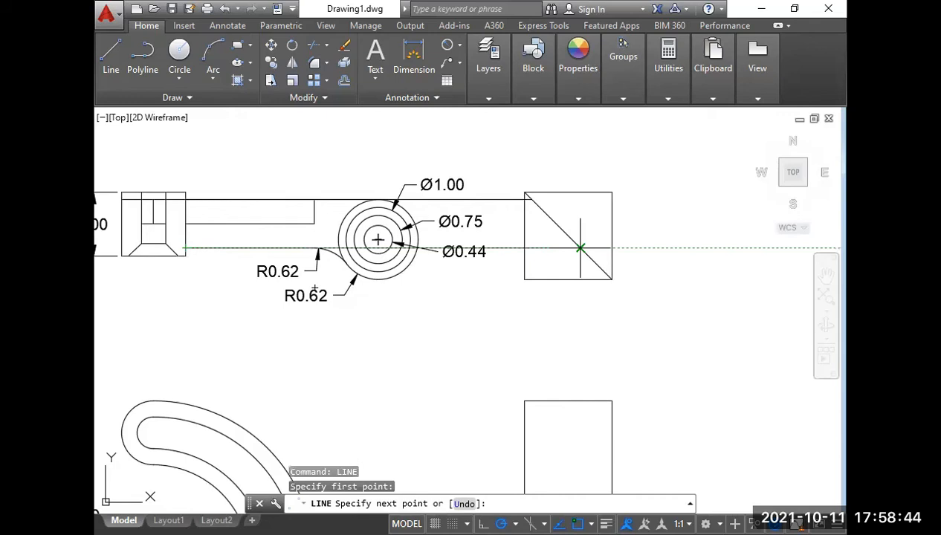
{"action": "left_click", "coordinate": [580, 248]}
{"action": "key", "text": "Return"}
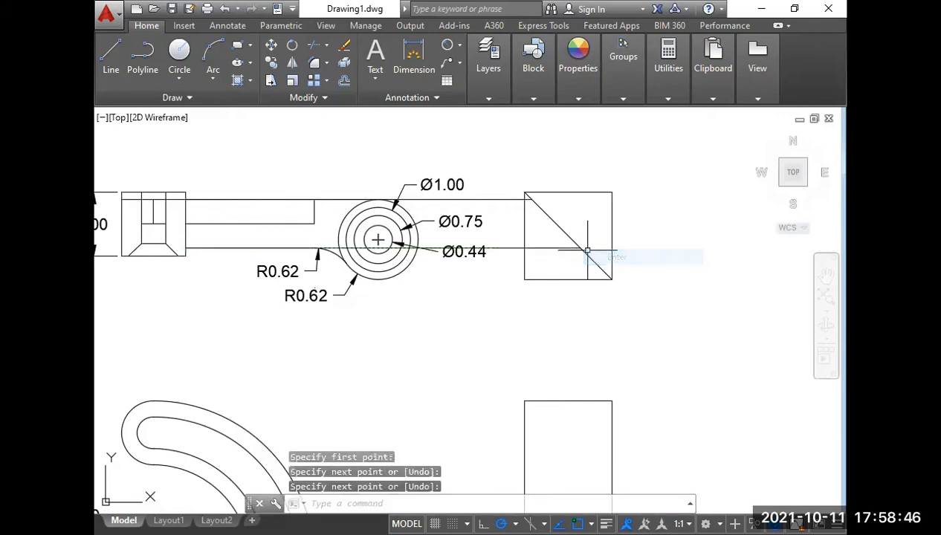
Draw a horizontal projection line from the bottom quadrant of the top view's Ø1.00 circle to the square's diagonal.
{"action": "right_click", "coordinate": [479, 298]}
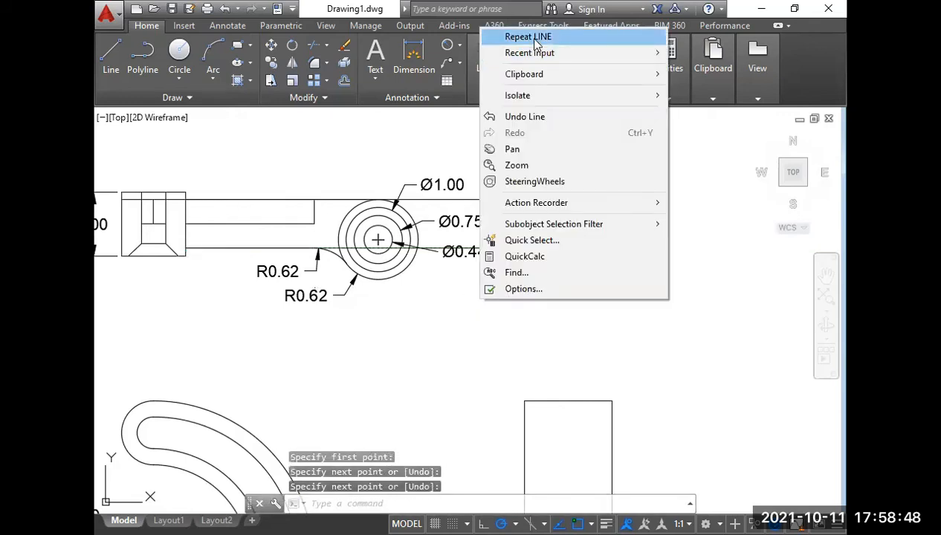
{"action": "left_click", "coordinate": [532, 37]}
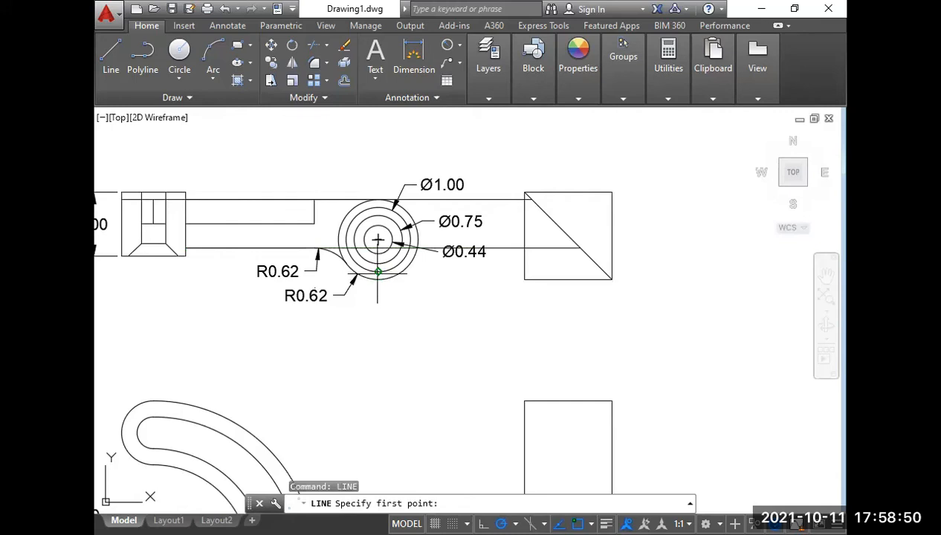
{"action": "left_click", "coordinate": [378, 272]}
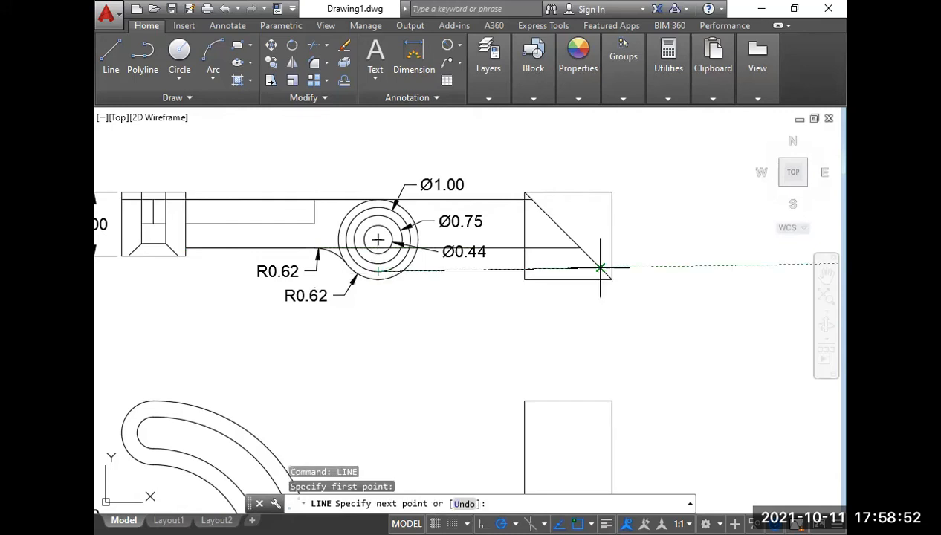
{"action": "left_click", "coordinate": [603, 272]}
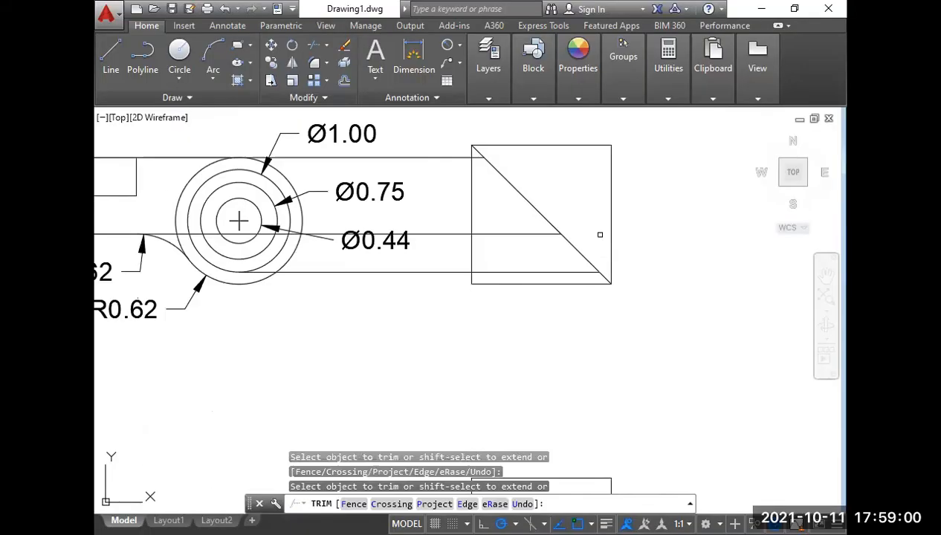
{"action": "key", "text": "Return"}
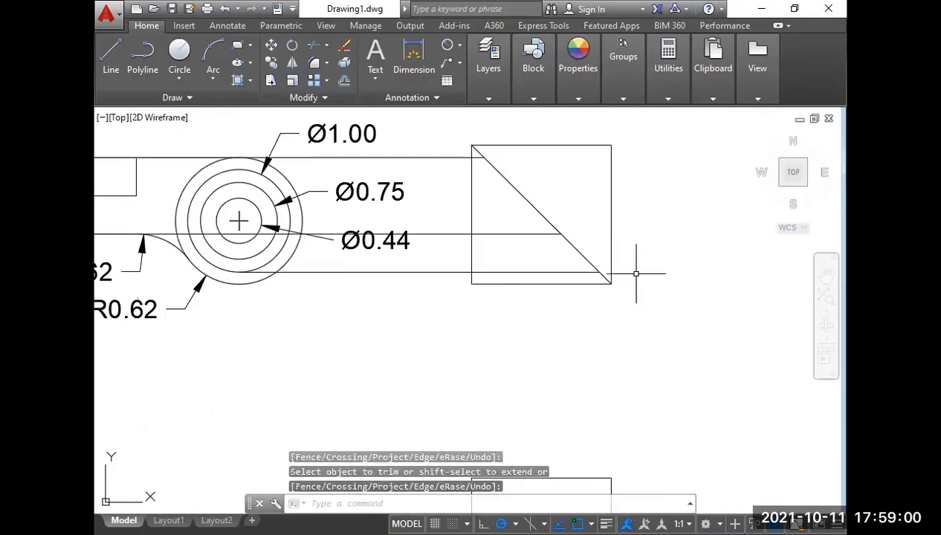
Draw a vertical line from the Ø1.00 circle's projection point on the diagonal down to the side view rectangle's bottom edge.
{"action": "type", "text": "l"}
{"action": "key", "text": "Return"}
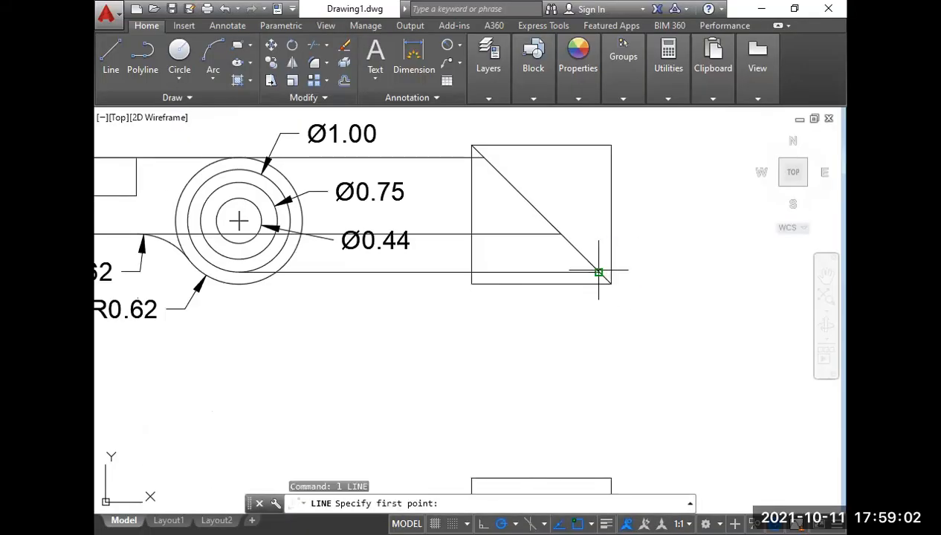
{"action": "left_click", "coordinate": [598, 273]}
{"action": "scroll", "coordinate": [597, 256], "scroll_direction": "down", "scroll_amount": 4}
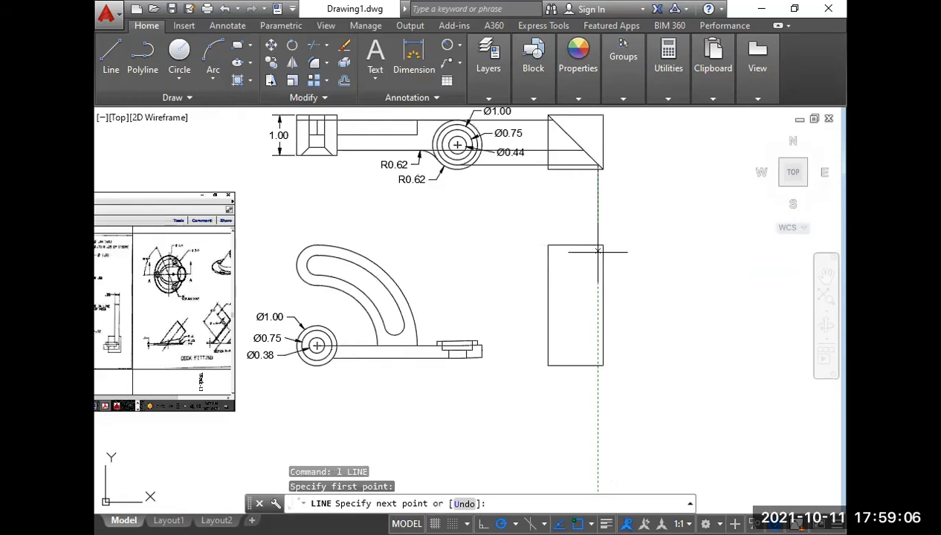
{"action": "left_click", "coordinate": [598, 246]}
{"action": "key", "text": "Return"}
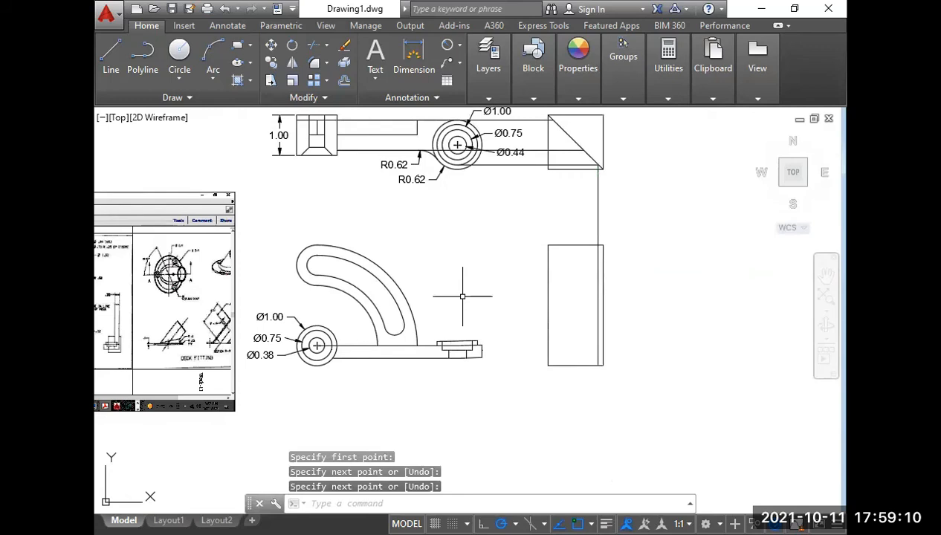
Draw a horizontal projection line from the top quadrant of the front view's Ø1.00 circle rightward across the side view rectangle.
{"action": "type", "text": "l"}
{"action": "key", "text": "Return"}
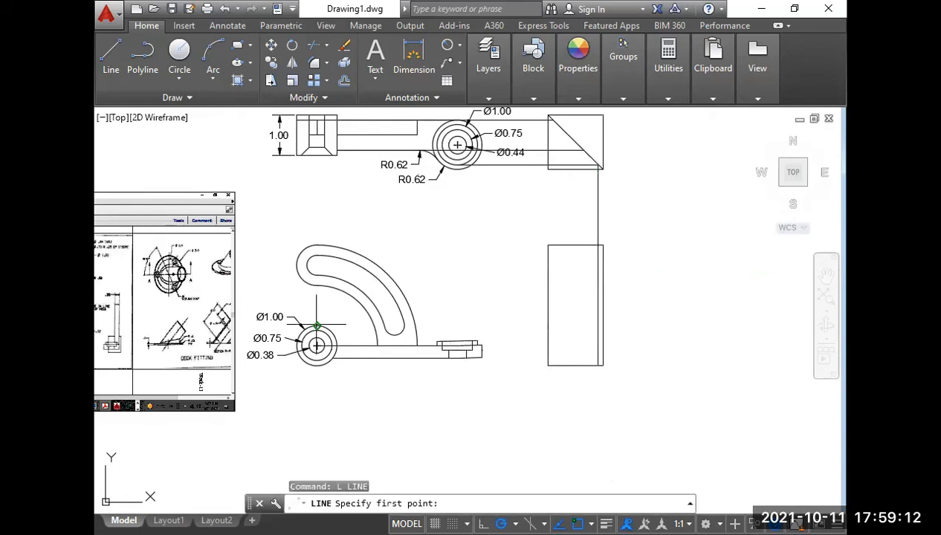
{"action": "left_click", "coordinate": [316, 325]}
{"action": "left_click", "coordinate": [613, 338]}
{"action": "key", "text": "Return"}
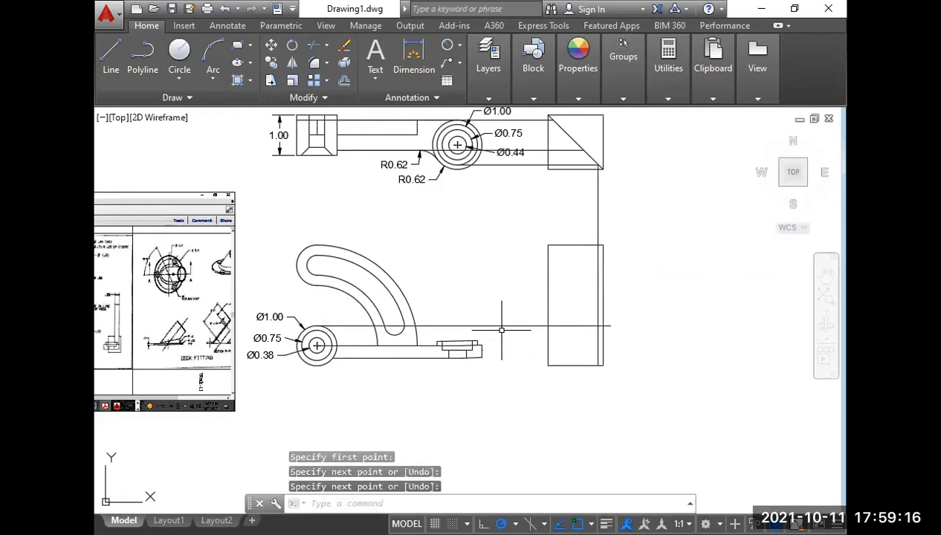
Trim the side view rectangle's upper-right corner back to the projected vertical and horizontal lines, including the horizontal line's overhang.
{"action": "right_click", "coordinate": [501, 329]}
{"action": "left_click", "coordinate": [514, 380]}
{"action": "left_click", "coordinate": [501, 359]}
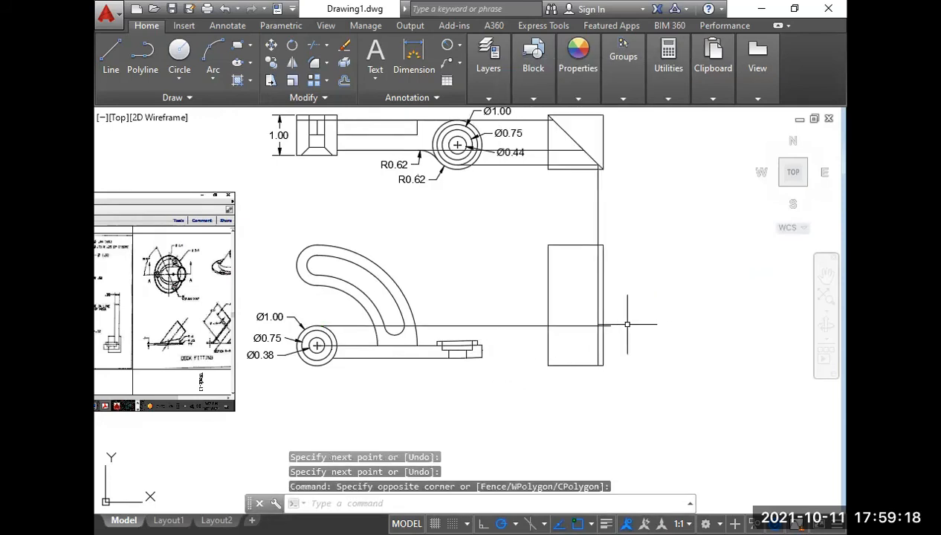
{"action": "scroll", "coordinate": [627, 324], "scroll_direction": "up", "scroll_amount": 2}
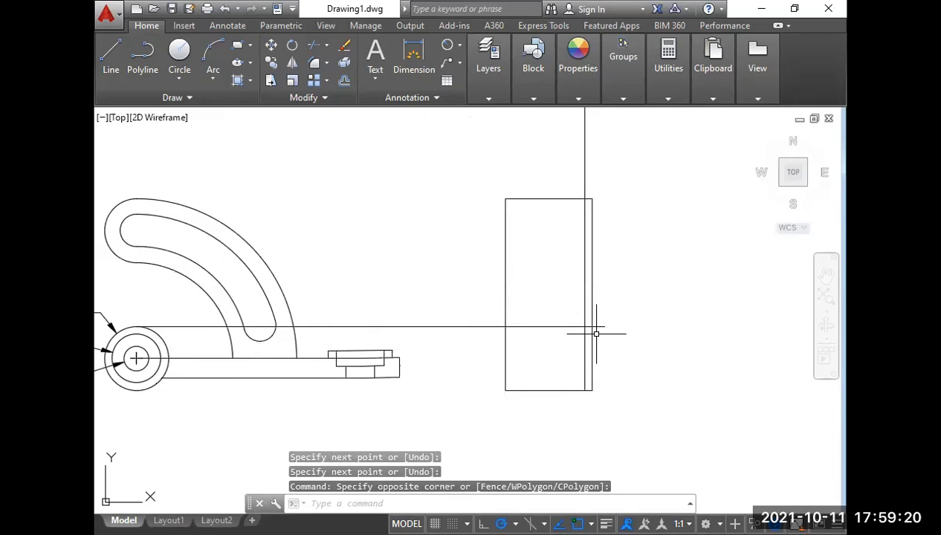
{"action": "type", "text": "tr"}
{"action": "key", "text": "Return"}
{"action": "left_click", "coordinate": [591, 260]}
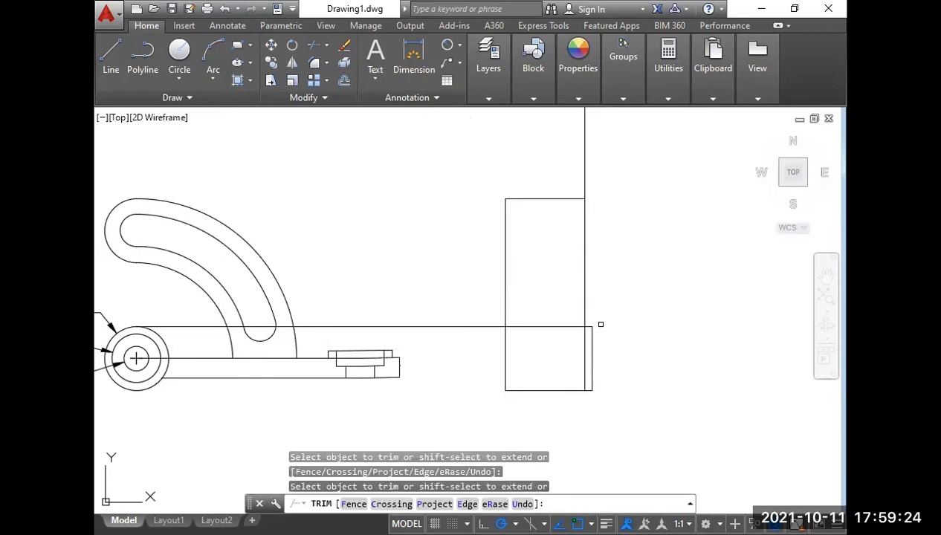
Examine the side view's upright and base block in the Week-12 reference drawing.
{"action": "scroll", "coordinate": [567, 318], "scroll_direction": "down", "scroll_amount": 2}
{"action": "left_click", "coordinate": [568, 321]}
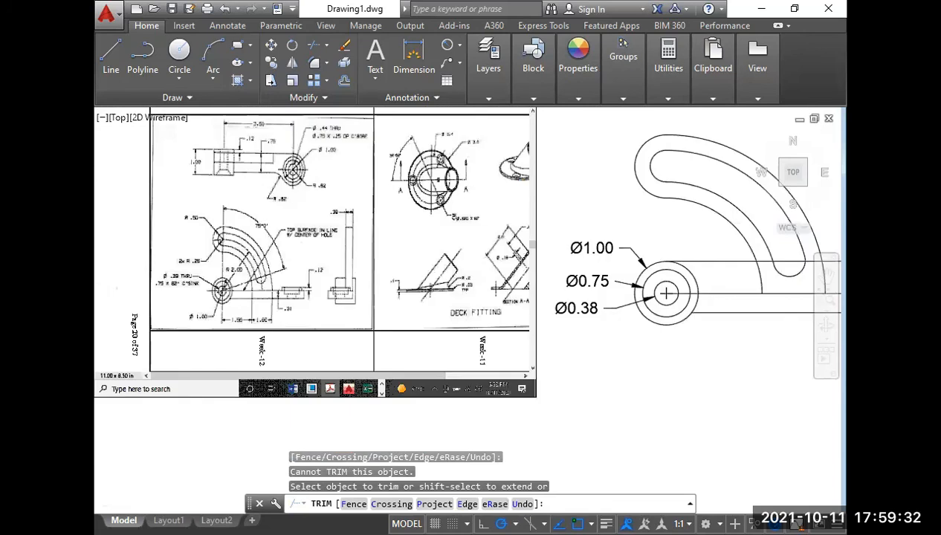
{"action": "scroll", "coordinate": [352, 273], "scroll_direction": "up", "scroll_amount": 5}
{"action": "middle_click_drag", "start_coordinate": [350, 254], "coordinate": [353, 353]}
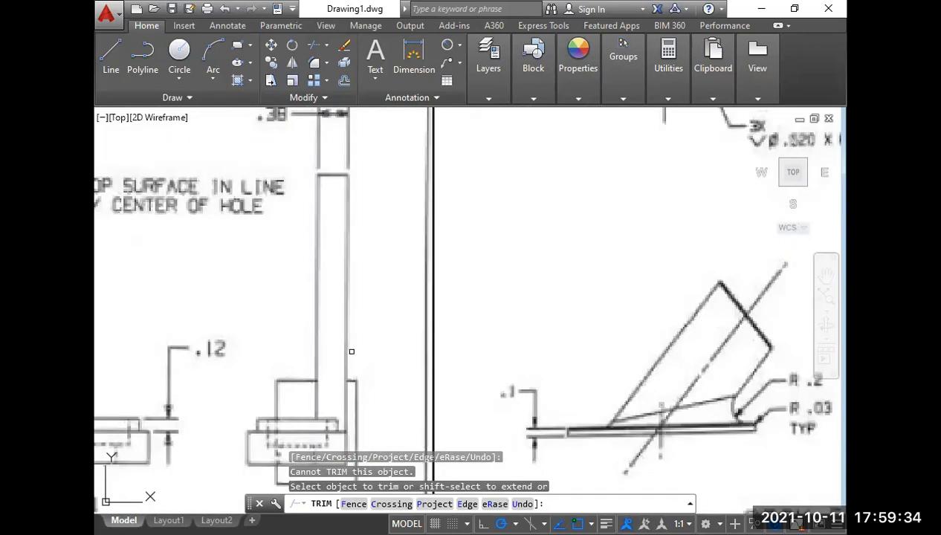
{"action": "scroll", "coordinate": [351, 247], "scroll_direction": "down", "scroll_amount": 4}
{"action": "scroll", "coordinate": [409, 243], "scroll_direction": "down", "scroll_amount": 4}
{"action": "left_click", "coordinate": [592, 269]}
{"action": "middle_click_drag", "start_coordinate": [592, 269], "coordinate": [291, 302]}
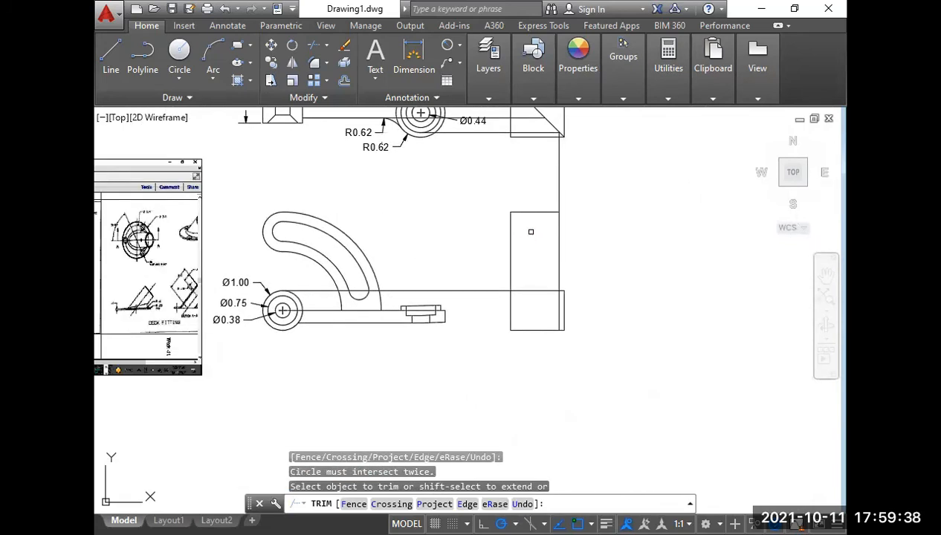
{"action": "key", "text": "Return"}
Draw a projection line from the lower corner of the top view arm's step to the square's diagonal.
{"action": "scroll", "coordinate": [542, 264], "scroll_direction": "down", "scroll_amount": 2}
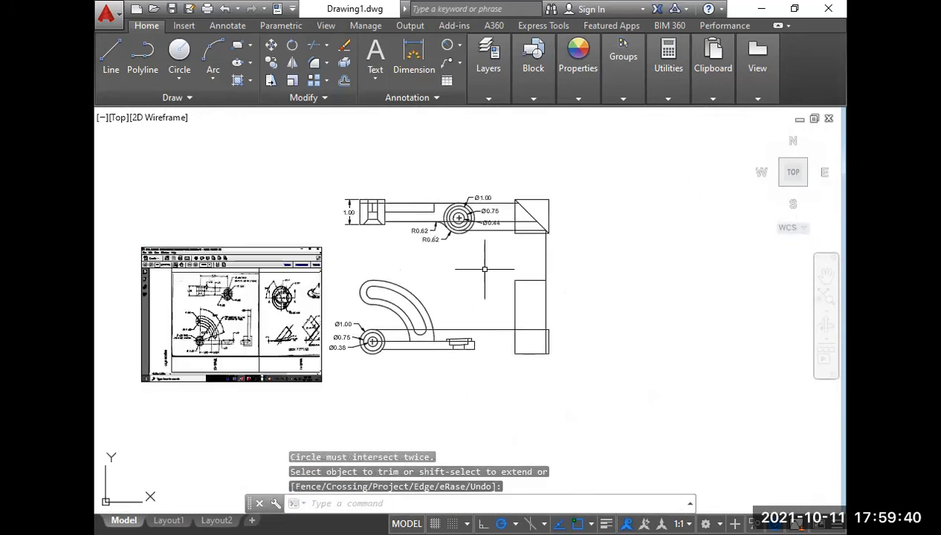
{"action": "scroll", "coordinate": [396, 244], "scroll_direction": "up", "scroll_amount": 3}
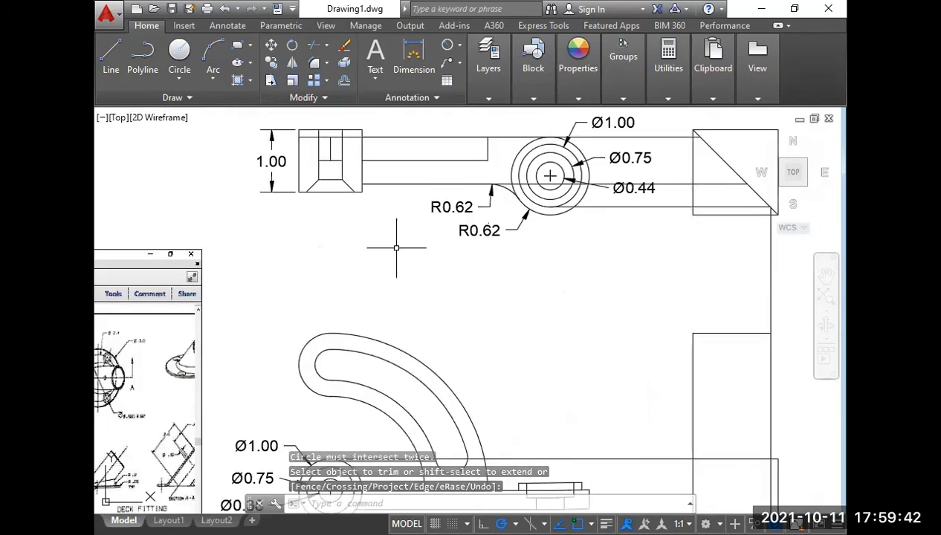
{"action": "type", "text": "l"}
{"action": "key", "text": "Return"}
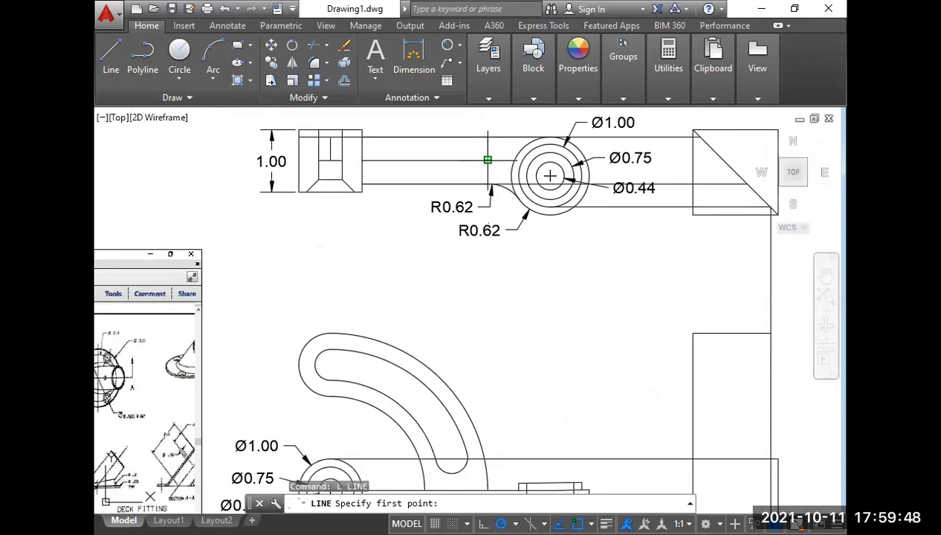
{"action": "left_click", "coordinate": [488, 159]}
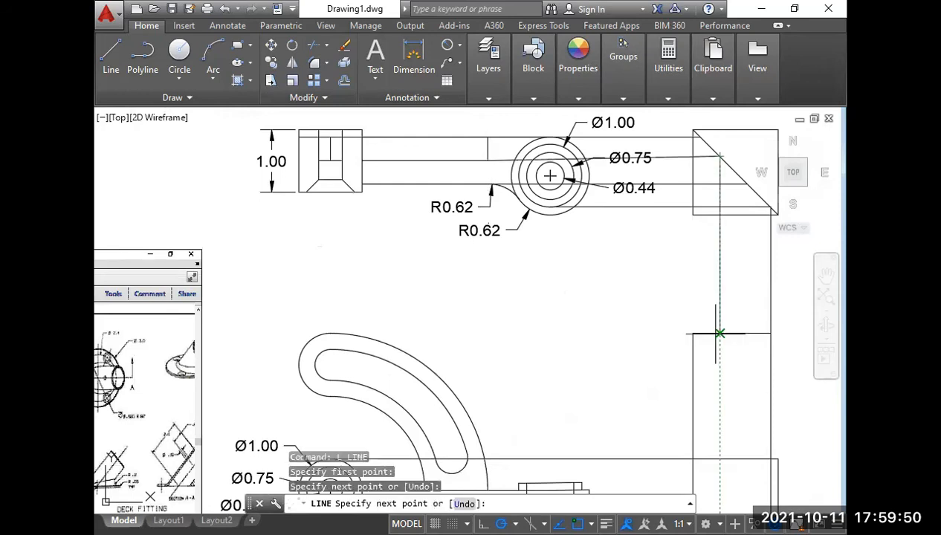
{"action": "key", "text": "Escape"}
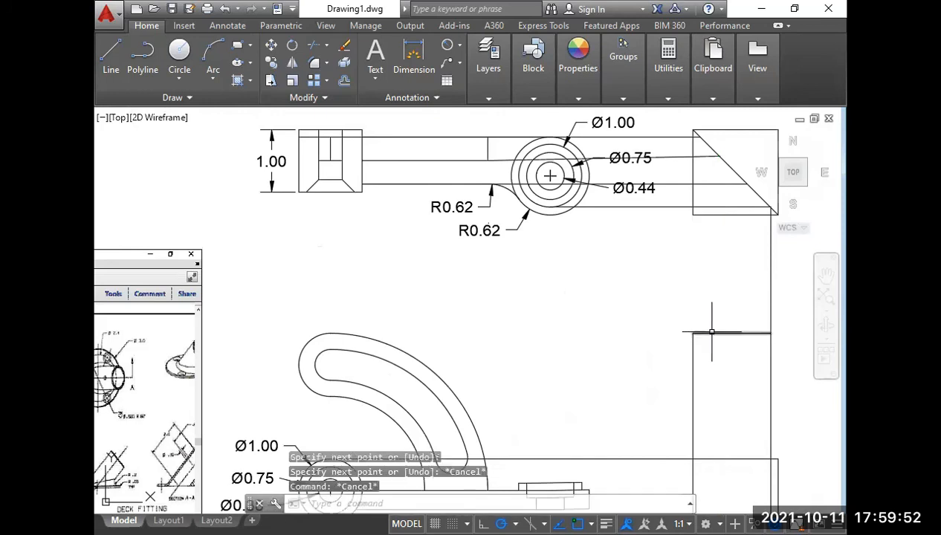
Draw a vertical line from the arm lower edge's point on the diagonal into the side view, and trim both vertical projection lines between the views.
{"action": "type", "text": "l"}
{"action": "key", "text": "Return"}
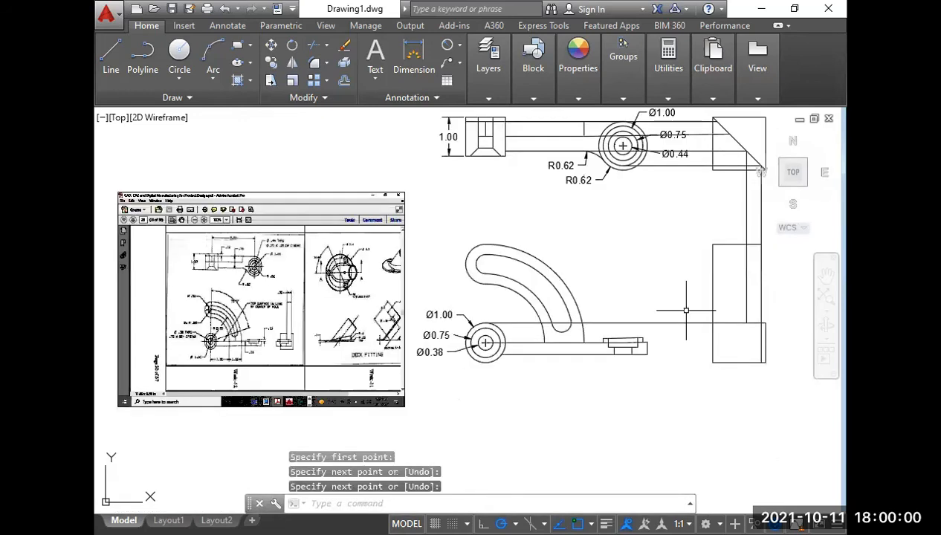
{"action": "type", "text": "tr"}
{"action": "key", "text": "Return"}
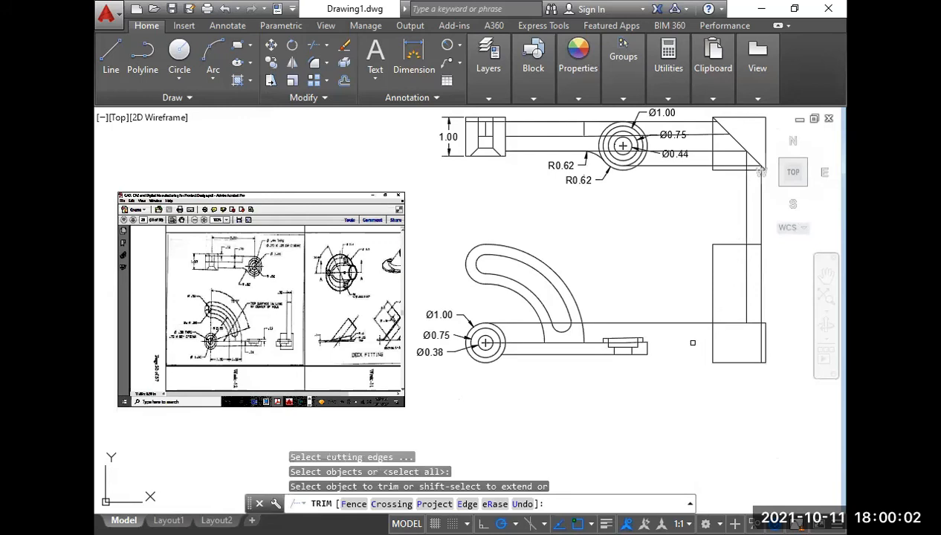
{"action": "left_click", "coordinate": [751, 223]}
{"action": "left_click", "coordinate": [742, 215]}
{"action": "middle_click_drag", "start_coordinate": [695, 244], "coordinate": [591, 303]}
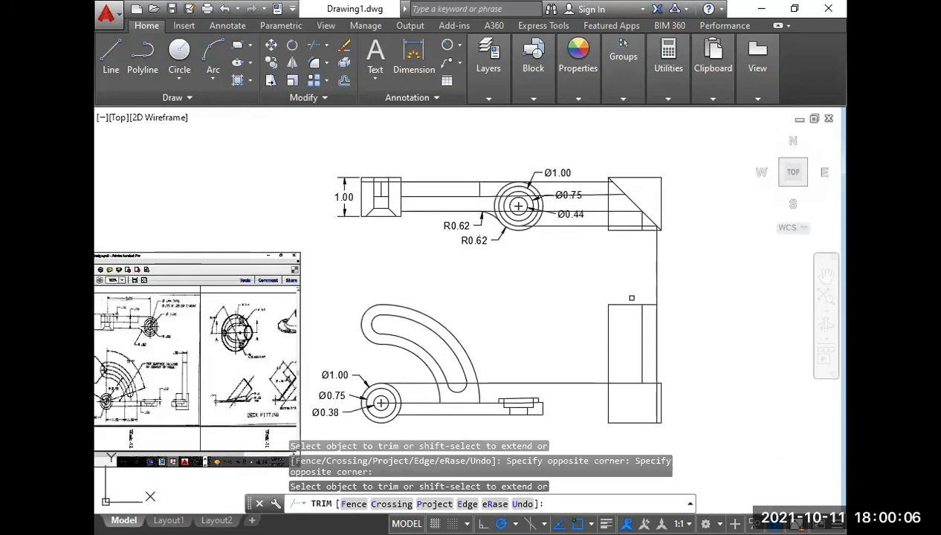
Trim away the upper-left portion of the side view rectangle, leaving only the narrow upright above the base block.
{"action": "scroll", "coordinate": [664, 284], "scroll_direction": "down", "scroll_amount": 4}
{"action": "left_click", "coordinate": [464, 328]}
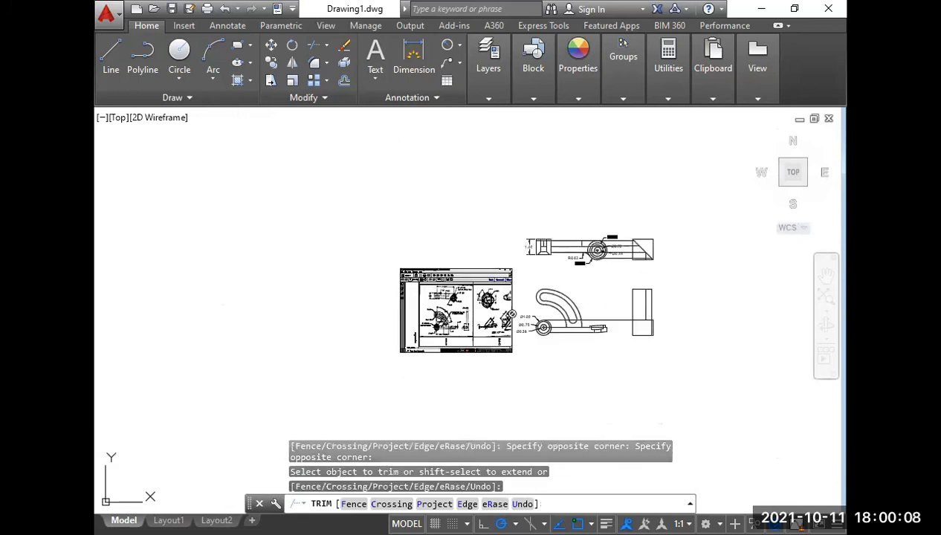
{"action": "scroll", "coordinate": [463, 327], "scroll_direction": "up", "scroll_amount": 8}
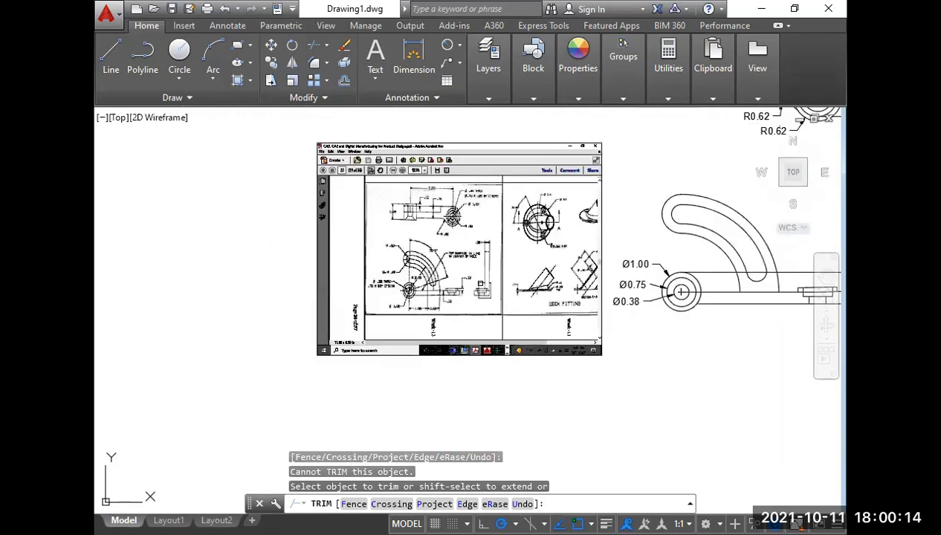
{"action": "right_click", "coordinate": [505, 285]}
{"action": "left_click", "coordinate": [532, 294]}
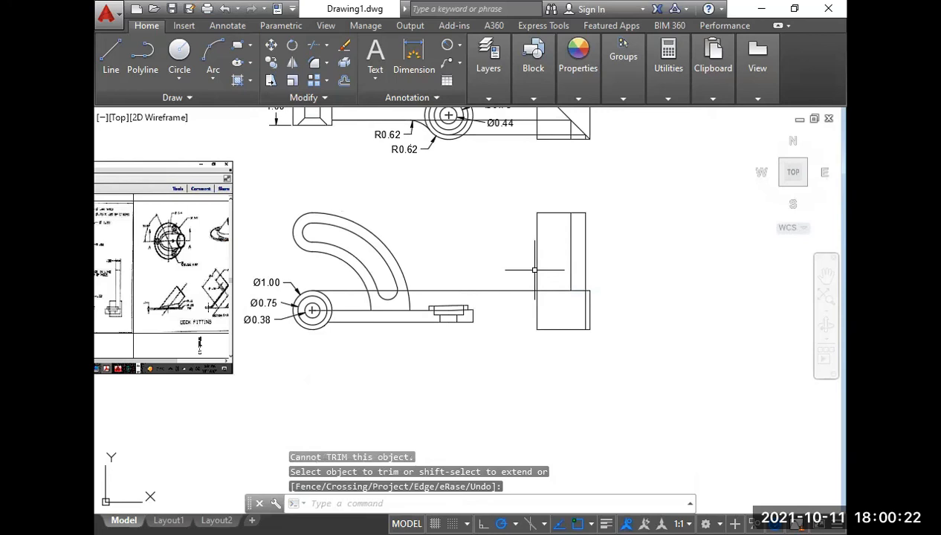
{"action": "middle_click_drag", "start_coordinate": [484, 305], "coordinate": [560, 316]}
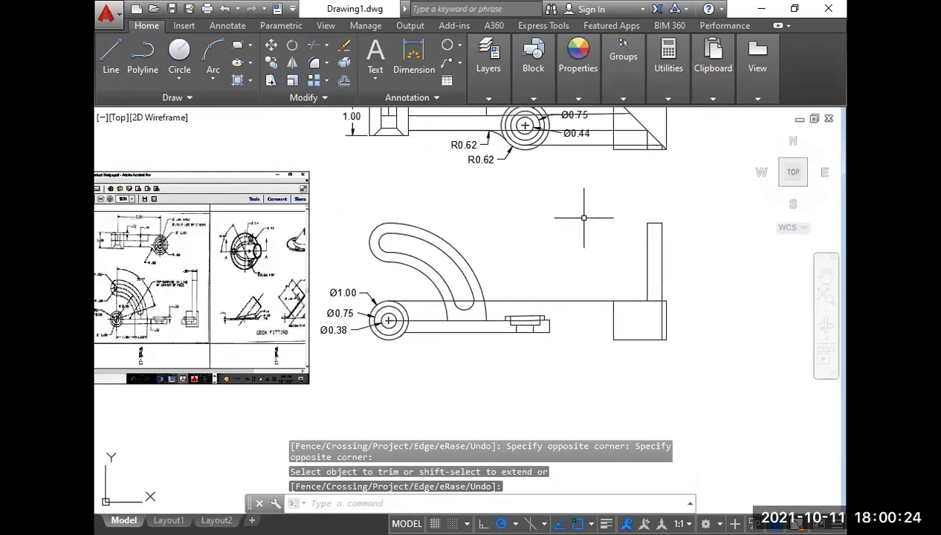
Compare the constructed side view and the front view with the corresponding views in the Week-12 reference drawing.
{"action": "middle_click_drag", "start_coordinate": [584, 218], "coordinate": [545, 315]}
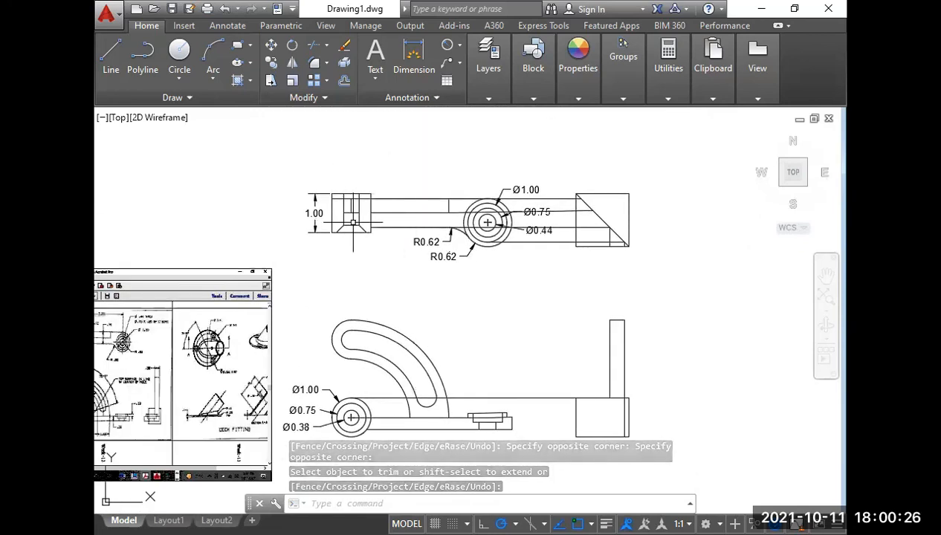
{"action": "middle_click_drag", "start_coordinate": [589, 355], "coordinate": [598, 266]}
{"action": "scroll", "coordinate": [600, 314], "scroll_direction": "up", "scroll_amount": 2}
{"action": "middle_click_drag", "start_coordinate": [499, 317], "coordinate": [568, 321]}
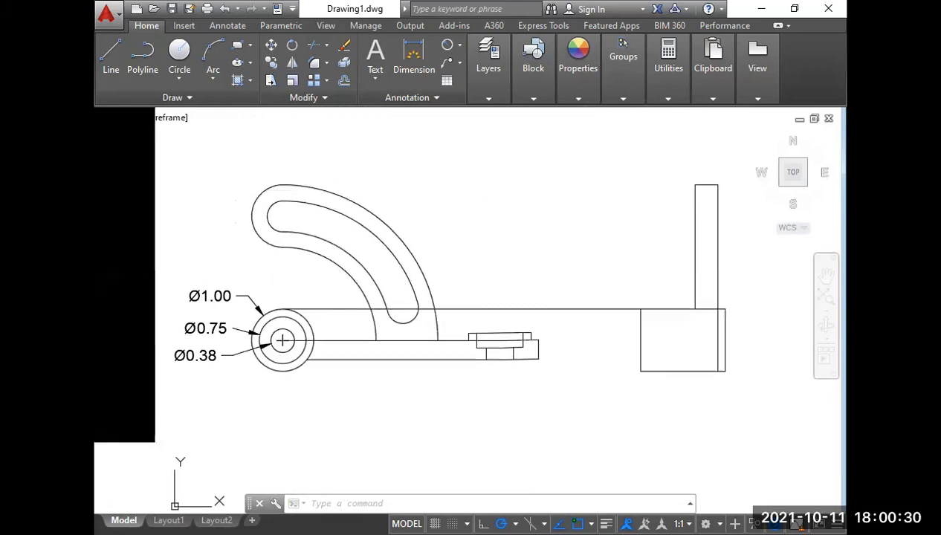
{"action": "scroll", "coordinate": [561, 320], "scroll_direction": "down", "scroll_amount": 2}
{"action": "middle_click_drag", "start_coordinate": [388, 328], "coordinate": [478, 345]}
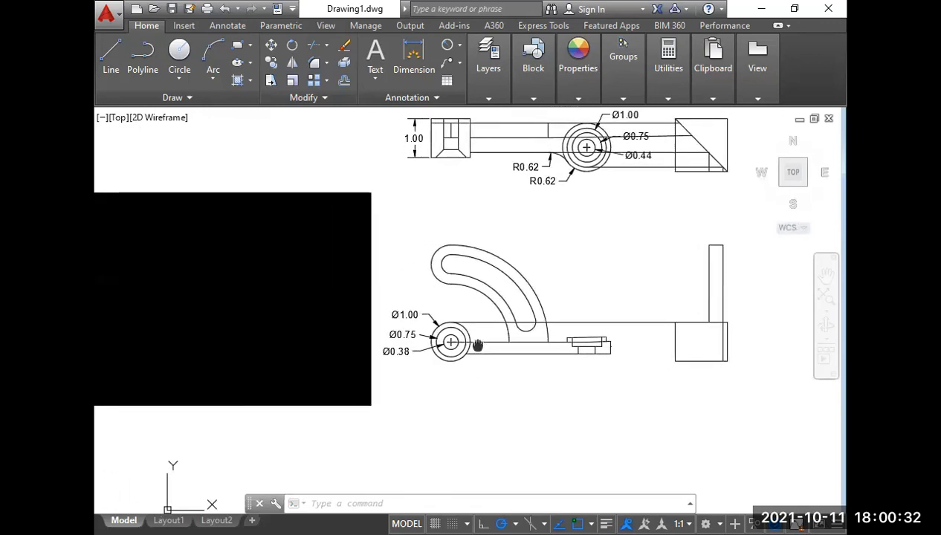
{"action": "middle_click_drag", "start_coordinate": [251, 355], "coordinate": [308, 344]}
{"action": "scroll", "coordinate": [273, 336], "scroll_direction": "up", "scroll_amount": 4}
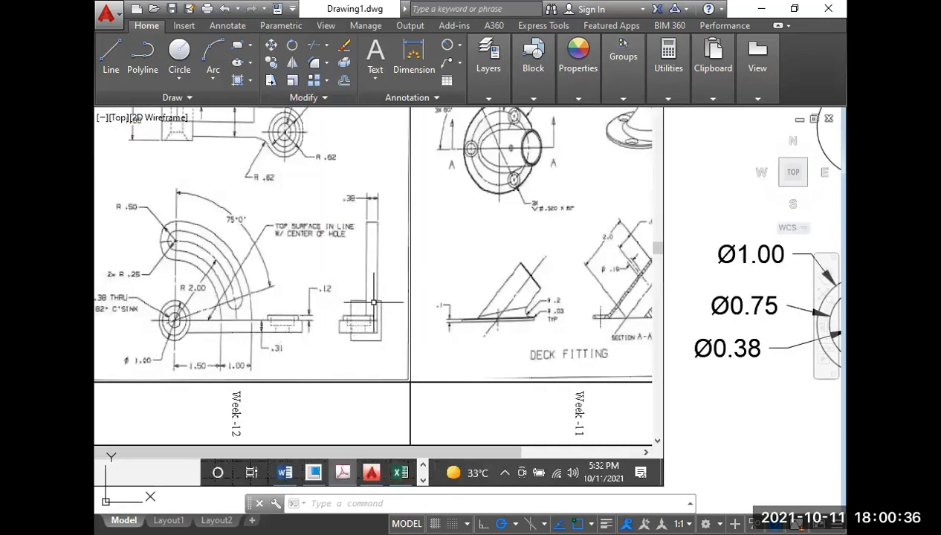
{"action": "scroll", "coordinate": [353, 313], "scroll_direction": "down", "scroll_amount": 2}
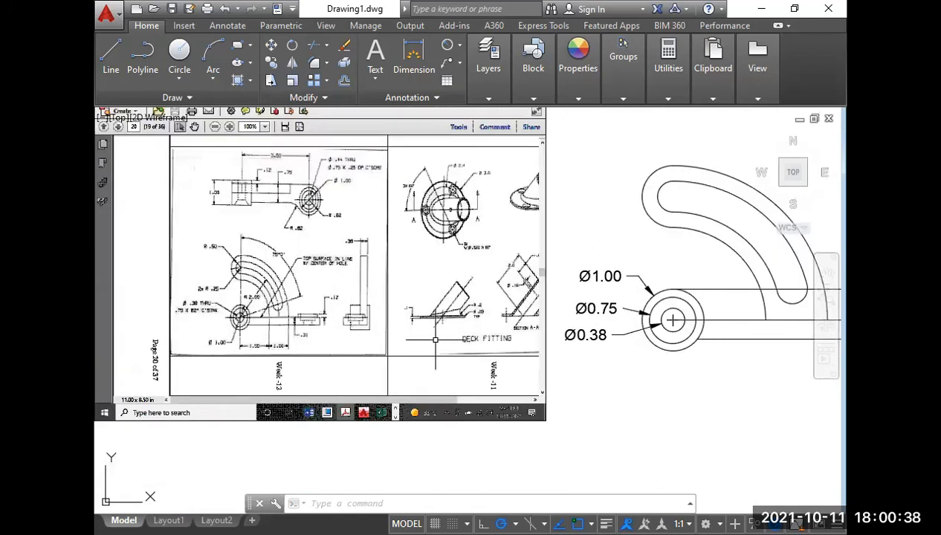
{"action": "scroll", "coordinate": [417, 339], "scroll_direction": "down", "scroll_amount": 2}
{"action": "middle_click_drag", "start_coordinate": [583, 338], "coordinate": [295, 332]}
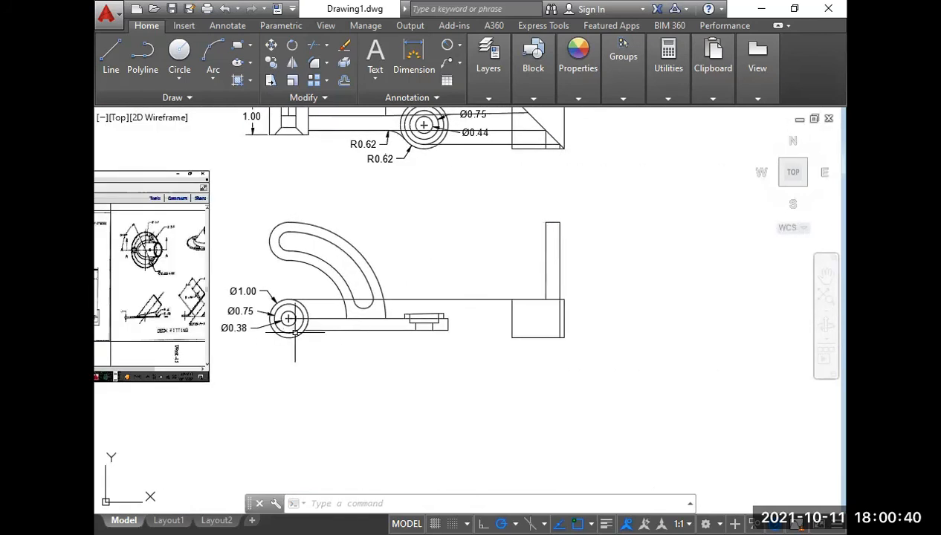
Draw a vertical line from the arm step's projection point on the diagonal down to the side view block's bottom edge.
{"action": "mouse_move", "coordinate": [514, 212]}
{"action": "middle_mouse_down"}
{"action": "mouse_move", "coordinate": [504, 247]}
{"action": "mouse_move", "coordinate": [481, 265]}
{"action": "middle_mouse_up"}
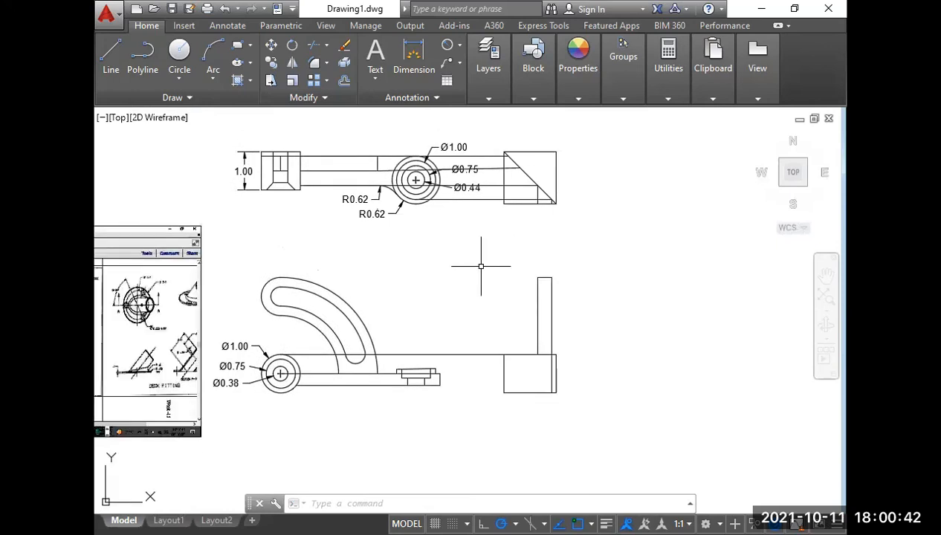
{"action": "type", "text": "l"}
{"action": "key", "text": "Return"}
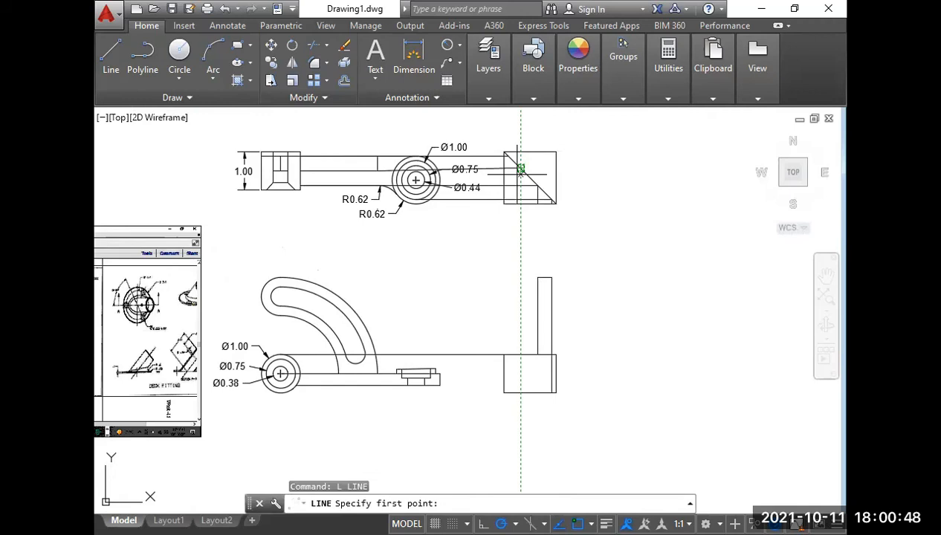
{"action": "left_click", "coordinate": [520, 170]}
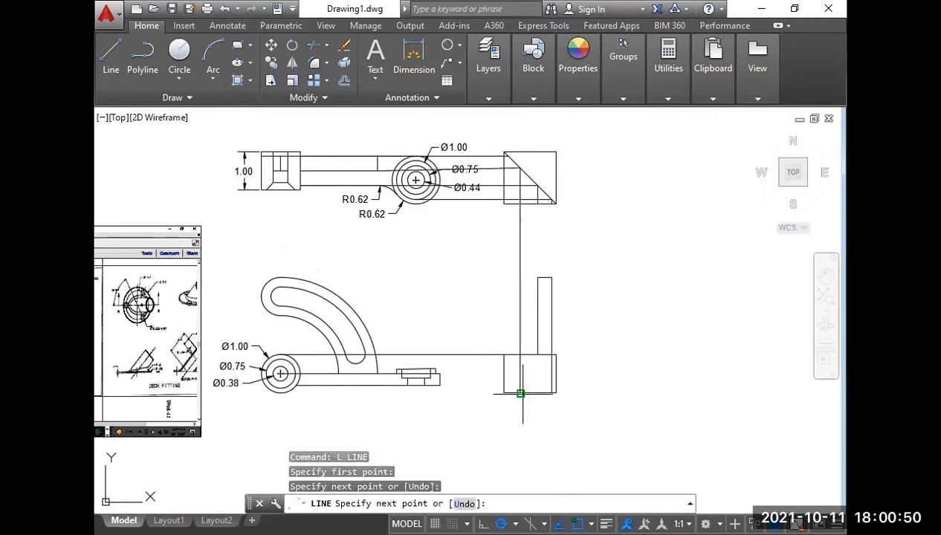
{"action": "left_click", "coordinate": [520, 392]}
{"action": "right_click", "coordinate": [520, 393]}
{"action": "left_click", "coordinate": [555, 219]}
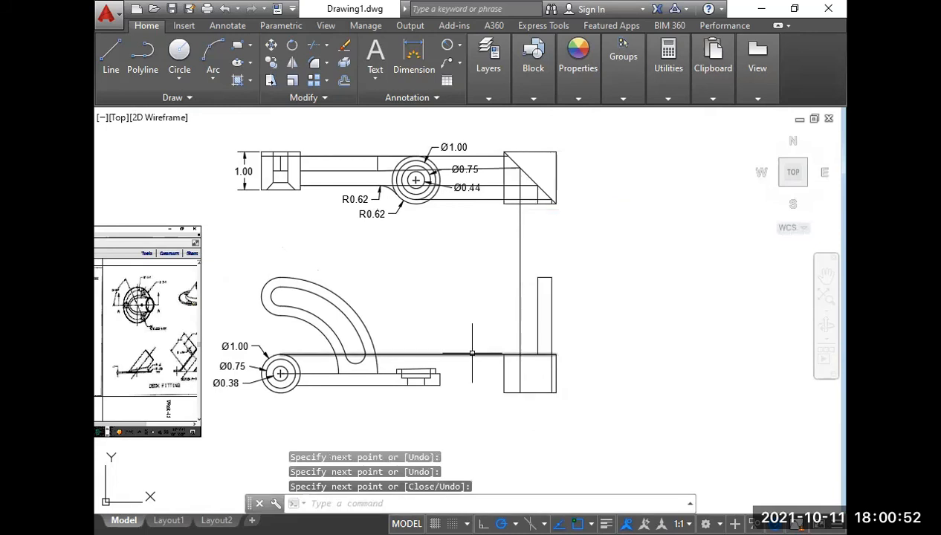
Trim the arm step's vertical projection line at the side view block's top edge and delete the portion above it.
{"action": "middle_click_drag", "start_coordinate": [472, 357], "coordinate": [587, 321]}
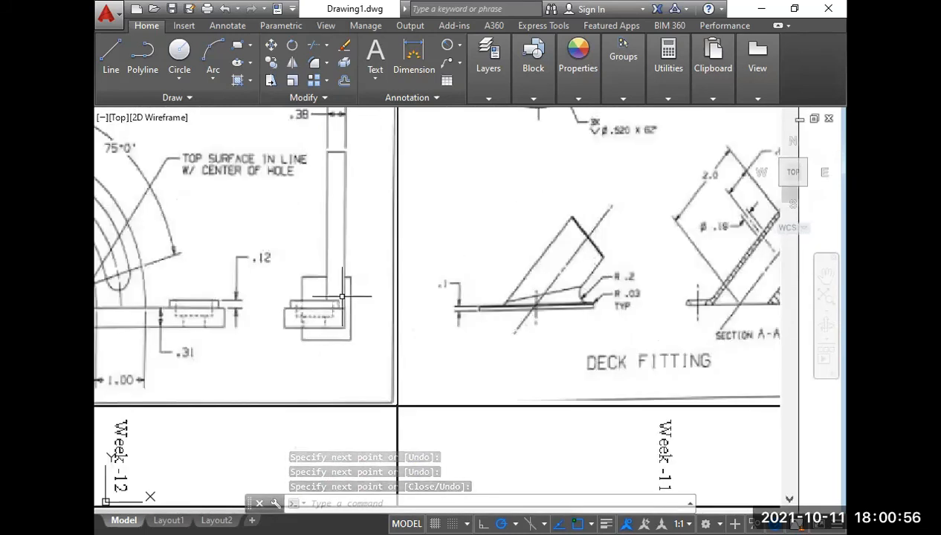
{"action": "scroll", "coordinate": [338, 309], "scroll_direction": "down", "scroll_amount": 5}
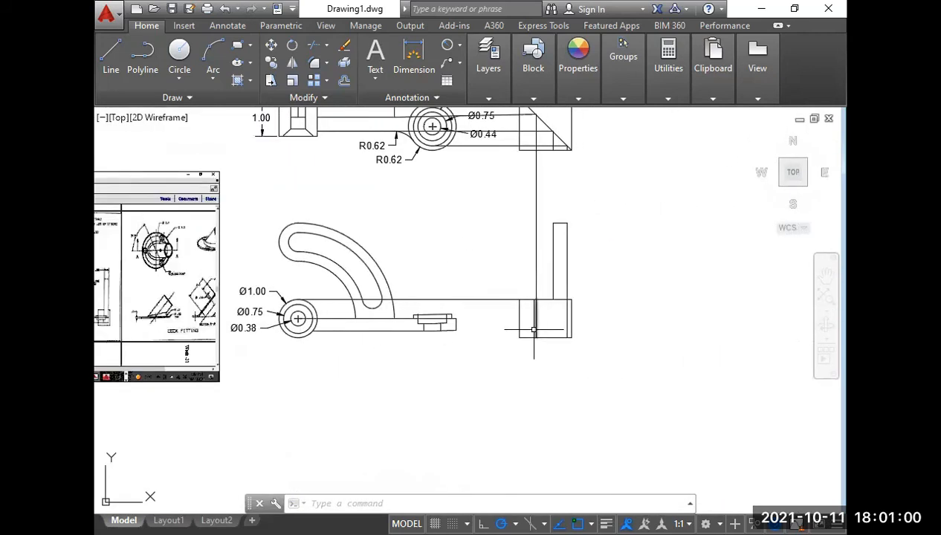
{"action": "scroll", "coordinate": [526, 327], "scroll_direction": "up", "scroll_amount": 2}
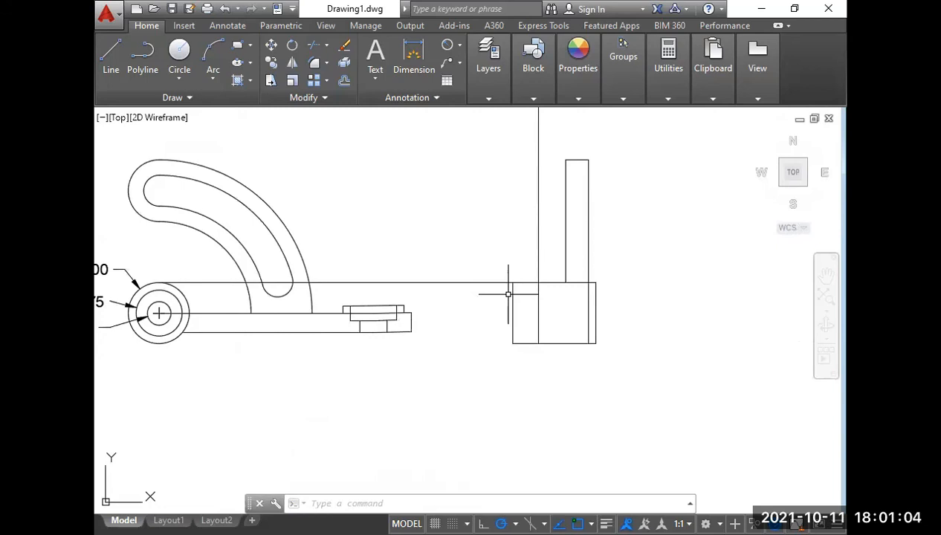
{"action": "right_click", "coordinate": [501, 241]}
{"action": "left_click", "coordinate": [516, 252]}
{"action": "left_click", "coordinate": [538, 247]}
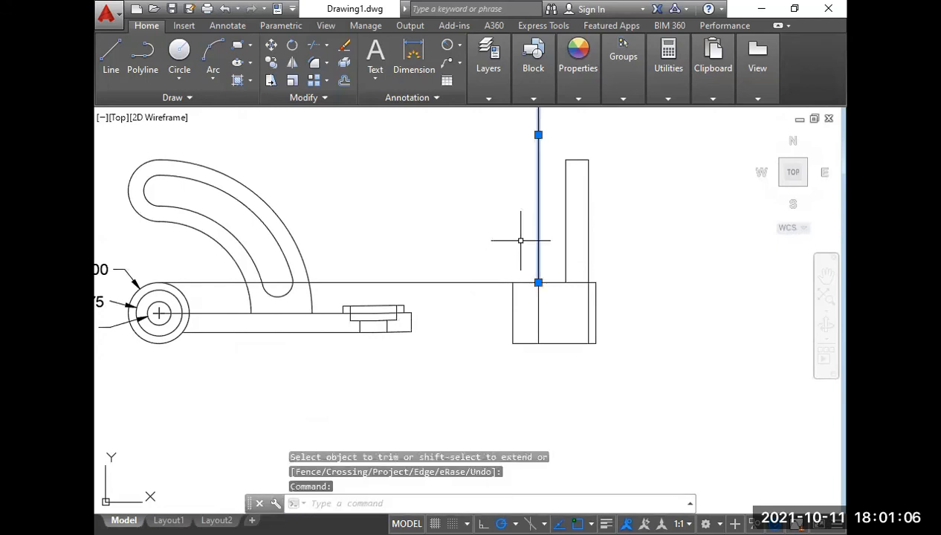
{"action": "key", "text": "Delete"}
Examine how the base arm and stepped boss appear in the side view of the Week-12 reference drawing.
{"action": "middle_click_drag", "start_coordinate": [529, 304], "coordinate": [605, 221]}
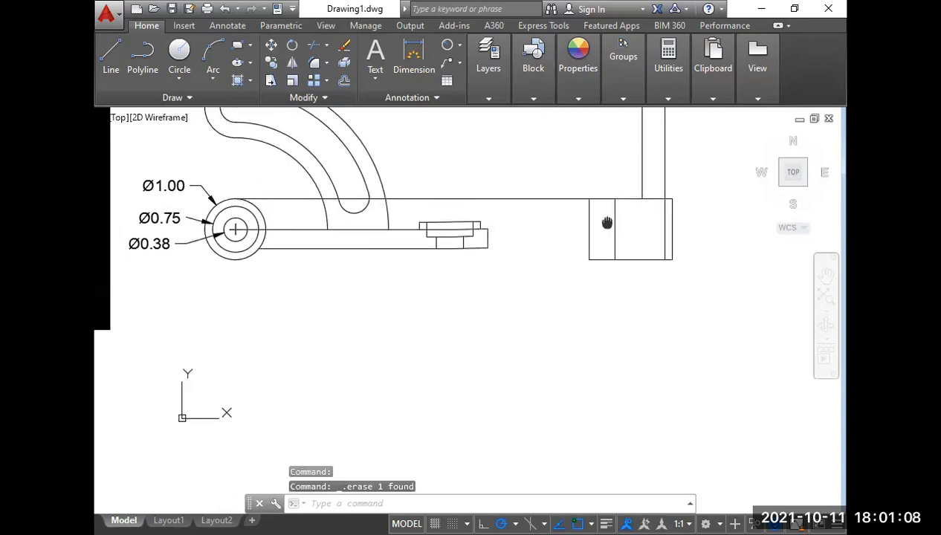
{"action": "scroll", "coordinate": [607, 222], "scroll_direction": "down", "scroll_amount": 2}
{"action": "middle_click_drag", "start_coordinate": [171, 236], "coordinate": [306, 276]}
{"action": "scroll", "coordinate": [313, 262], "scroll_direction": "up", "scroll_amount": 4}
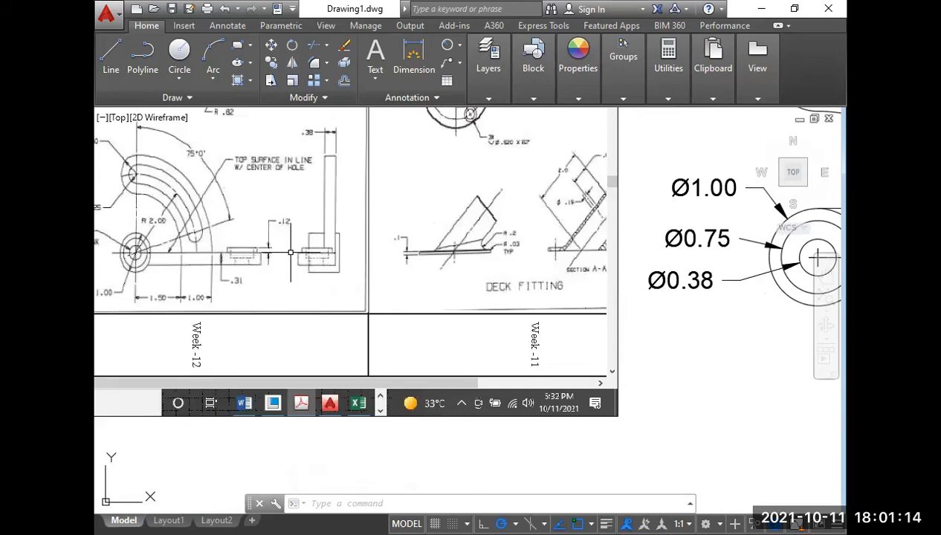
{"action": "scroll", "coordinate": [306, 261], "scroll_direction": "up", "scroll_amount": 2}
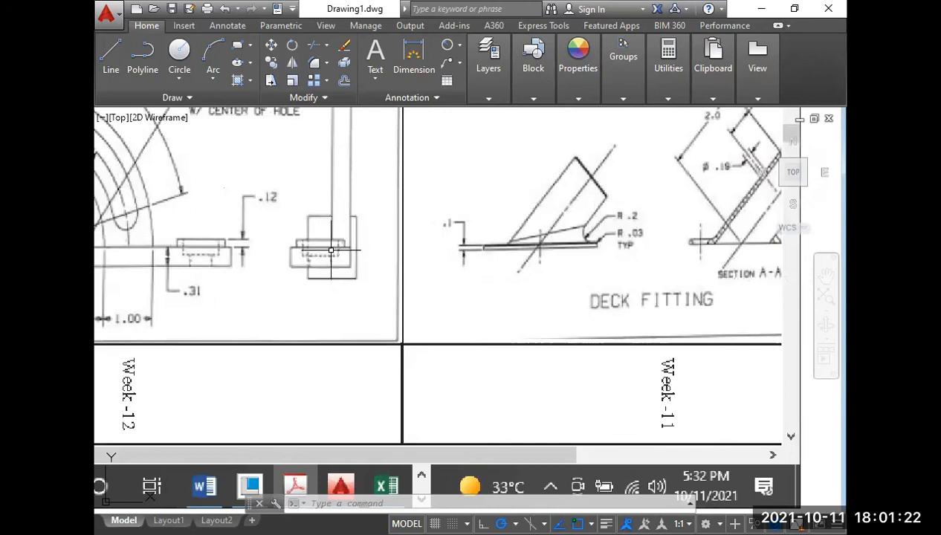
{"action": "scroll", "coordinate": [331, 251], "scroll_direction": "down", "scroll_amount": 2}
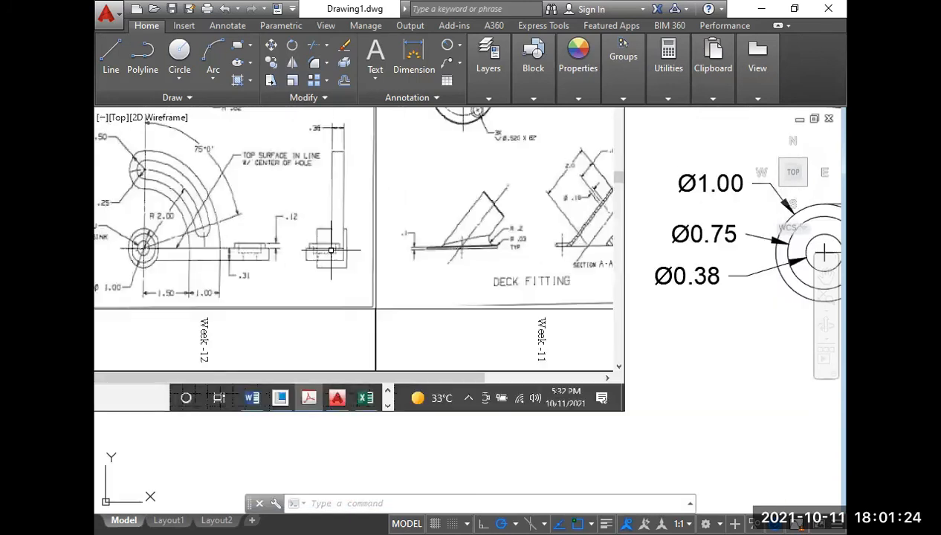
{"action": "middle_click_drag", "start_coordinate": [434, 280], "coordinate": [195, 281]}
{"action": "scroll", "coordinate": [194, 281], "scroll_direction": "down", "scroll_amount": 4}
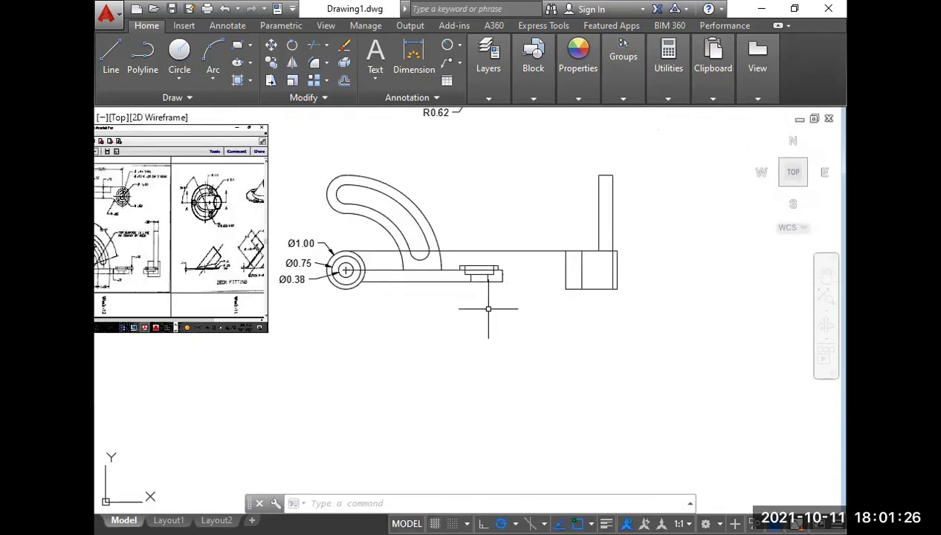
Draw a horizontal projection line from the front view arm's upper end corner across and just past the side view block.
{"action": "scroll", "coordinate": [445, 311], "scroll_direction": "up", "scroll_amount": 4}
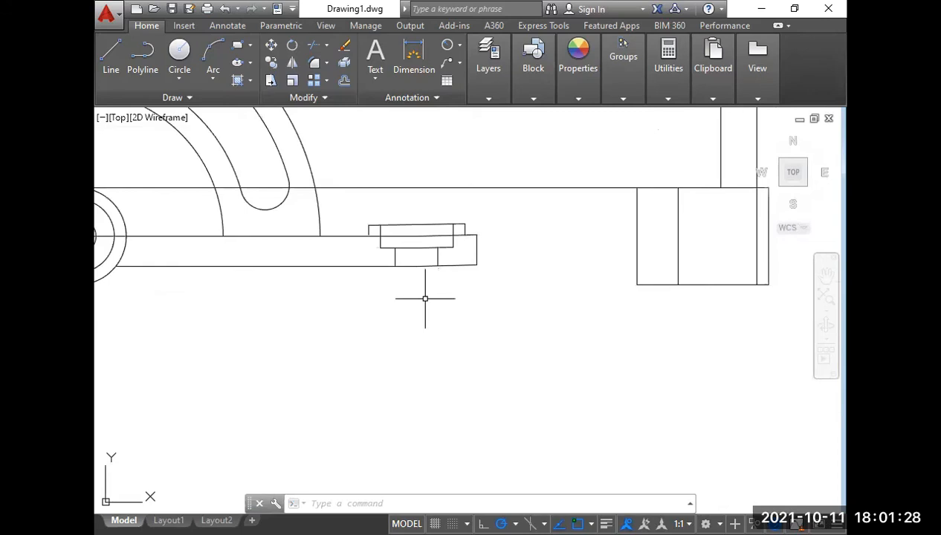
{"action": "type", "text": "l"}
{"action": "key", "text": "Return"}
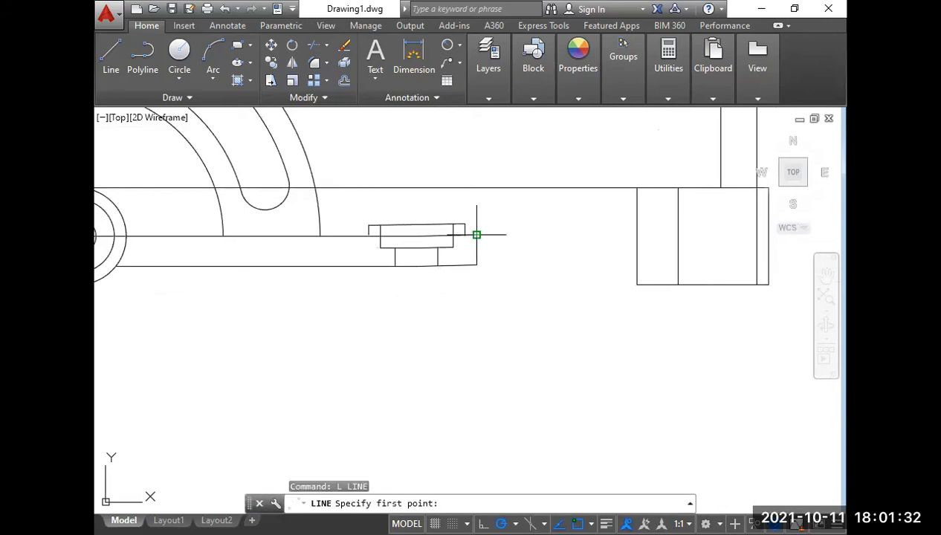
{"action": "left_click", "coordinate": [477, 234]}
{"action": "middle_click_drag", "start_coordinate": [786, 236], "coordinate": [656, 255]}
{"action": "left_click", "coordinate": [656, 255]}
{"action": "key", "text": "Return"}
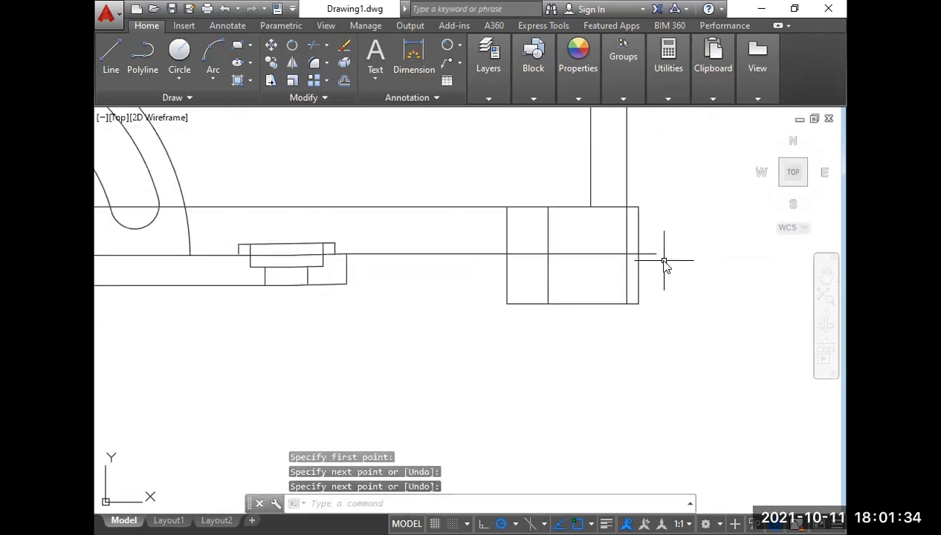
Draw a second horizontal projection line from the arm's lower end corner across and just past the side view block.
{"action": "key", "text": "Return"}
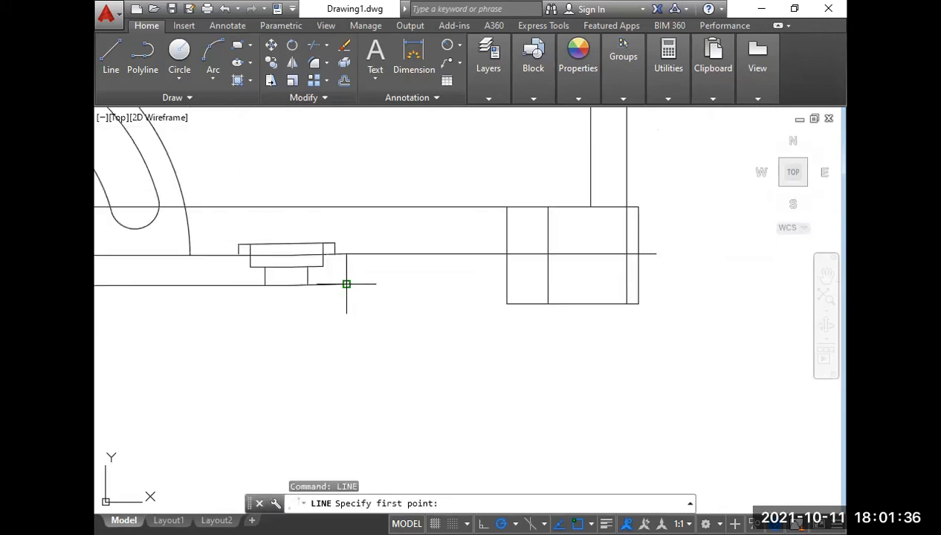
{"action": "left_click", "coordinate": [346, 283]}
{"action": "left_click", "coordinate": [660, 286]}
{"action": "key", "text": "Return"}
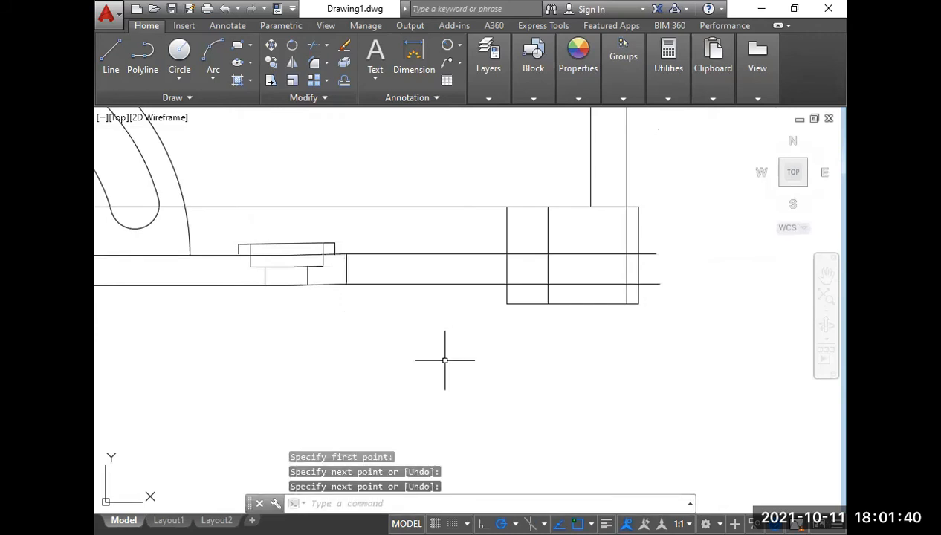
Trim away both arm projection lines between the front view arm's end and the side view block.
{"action": "type", "text": "tr"}
{"action": "key", "text": "Return"}
{"action": "key", "text": "Return"}
{"action": "left_click", "coordinate": [445, 360]}
{"action": "left_click", "coordinate": [427, 242]}
Copy the stepped boss profile at the front view arm's end into the empty space between the front and side views.
{"action": "left_click", "coordinate": [230, 228]}
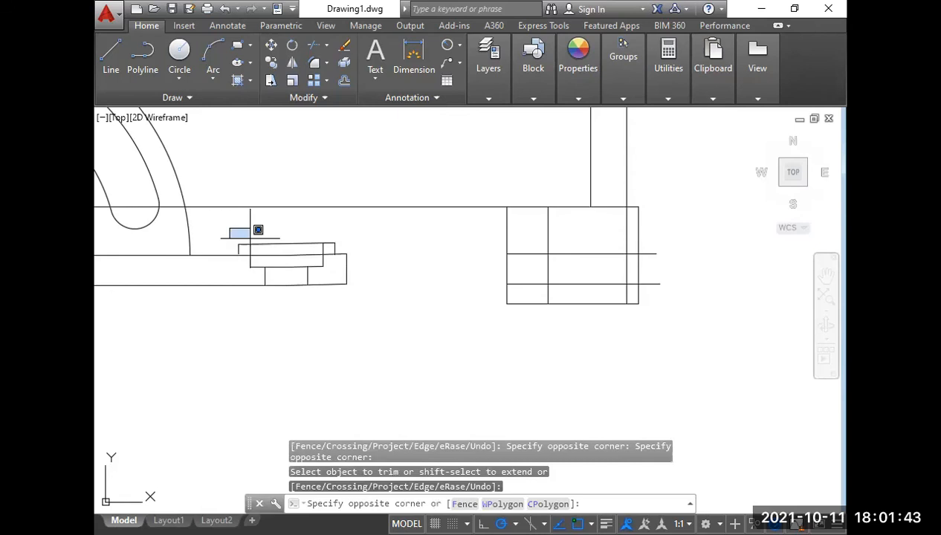
{"action": "left_click", "coordinate": [340, 301]}
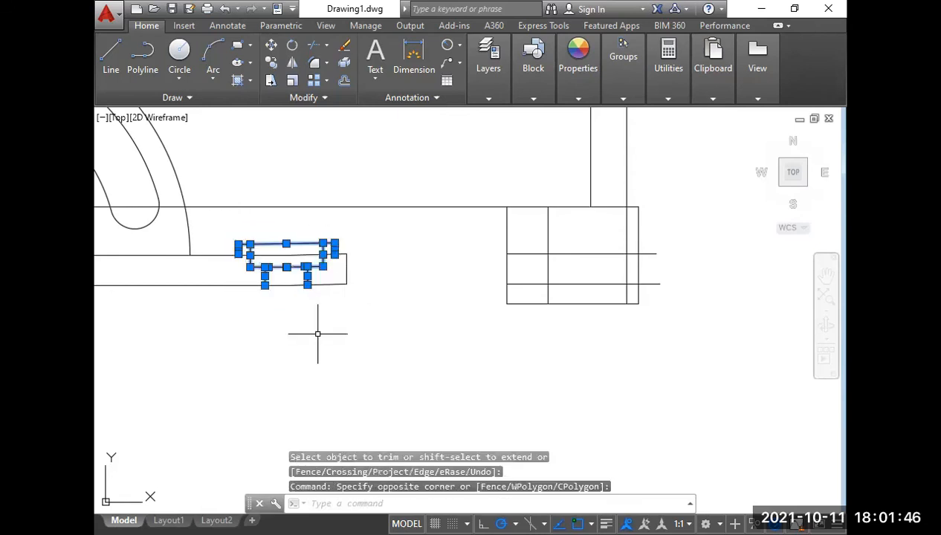
{"action": "type", "text": "co"}
{"action": "key", "text": "Return"}
{"action": "left_click", "coordinate": [341, 320]}
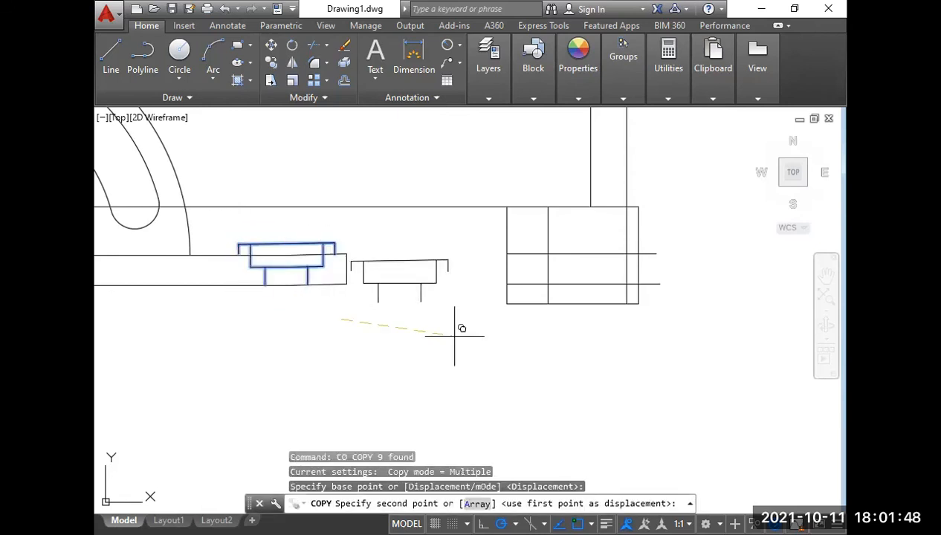
{"action": "left_click", "coordinate": [454, 335]}
{"action": "middle_click_drag", "start_coordinate": [414, 315], "coordinate": [420, 337]}
{"action": "mouse_move", "coordinate": [416, 261]}
{"action": "middle_mouse_down"}
{"action": "mouse_move", "coordinate": [424, 265]}
{"action": "mouse_move", "coordinate": [374, 399]}
{"action": "middle_mouse_up"}
{"action": "scroll", "coordinate": [374, 399], "scroll_direction": "down", "scroll_amount": 4}
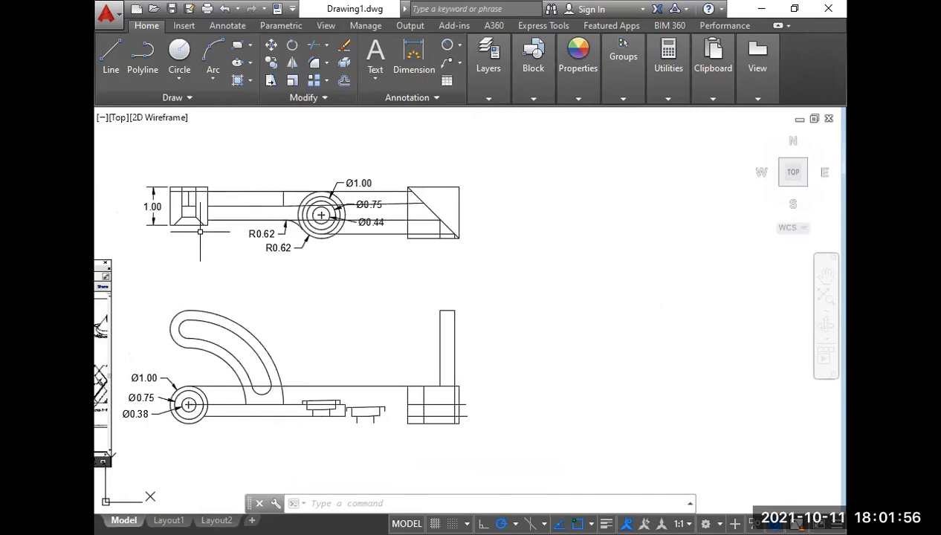
{"action": "scroll", "coordinate": [262, 242], "scroll_direction": "up", "scroll_amount": 2}
{"action": "type", "text": "l"}
{"action": "key", "text": "Return"}
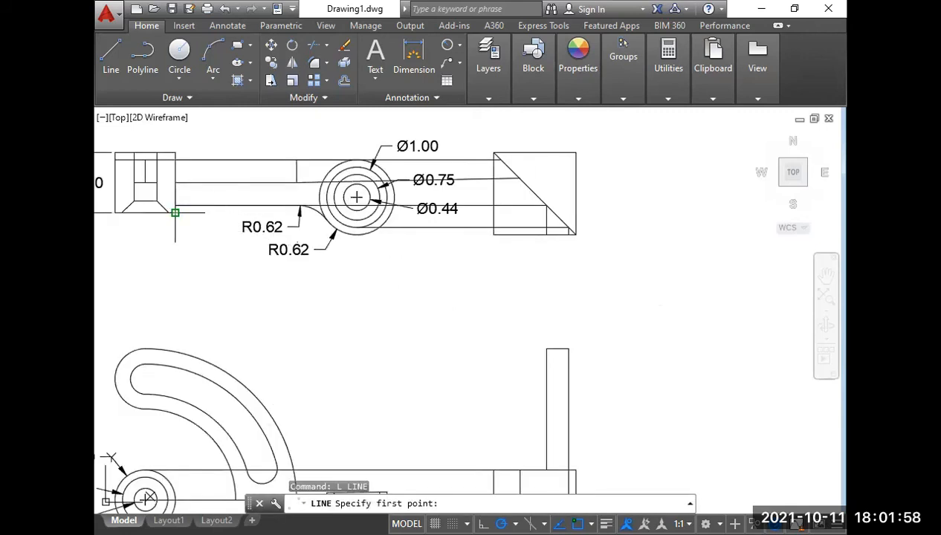
{"action": "left_click", "coordinate": [175, 213]}
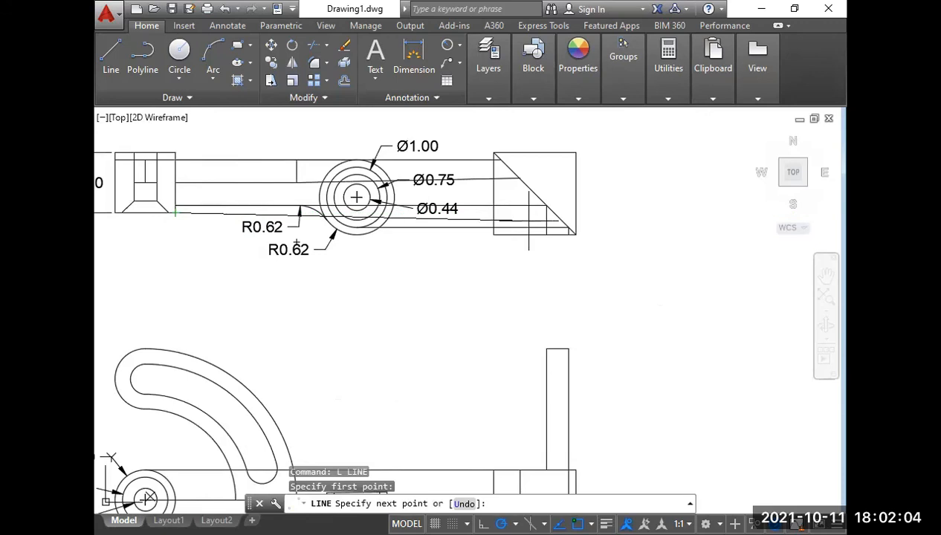
{"action": "key", "text": "Escape"}
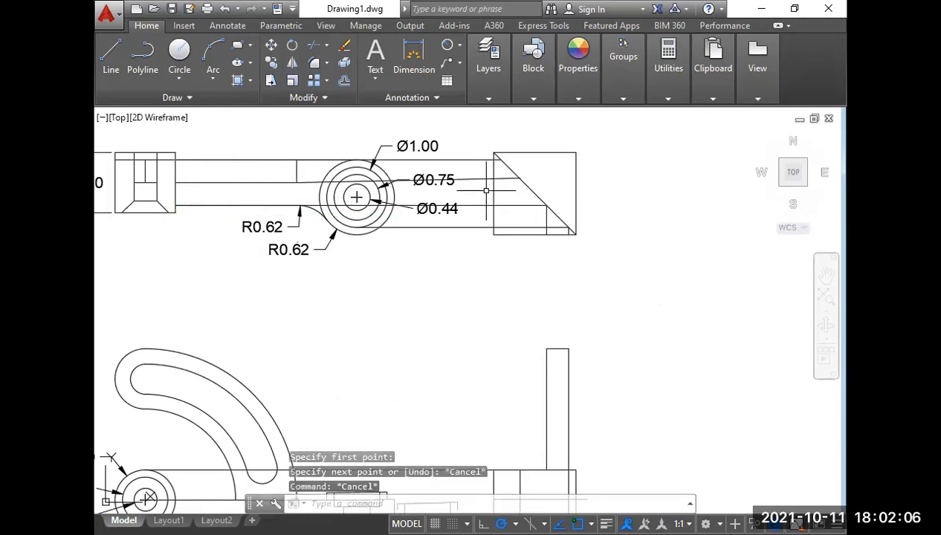
Draw a vertical line from the uppermost projection point on the diagonal down to the arm's upper projection line in the side view block.
{"action": "type", "text": "l"}
{"action": "key", "text": "Return"}
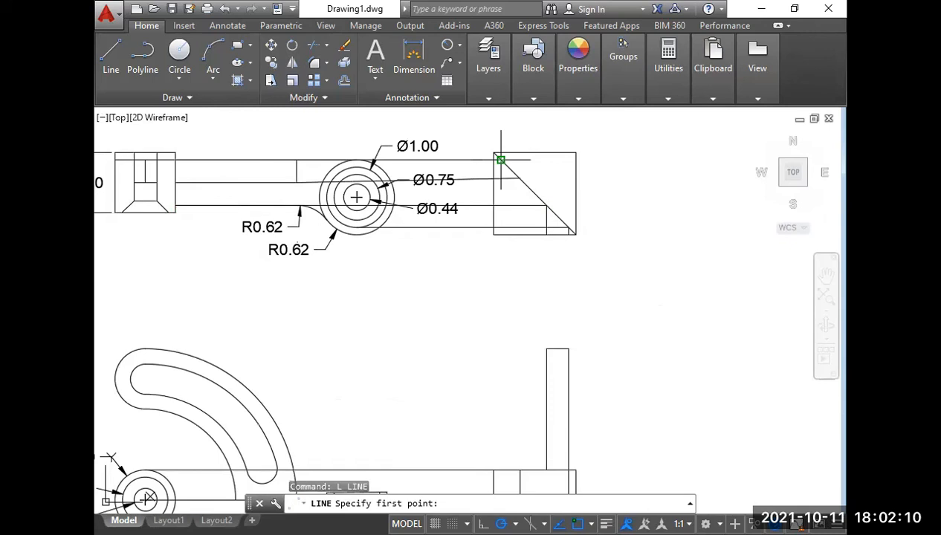
{"action": "left_click", "coordinate": [501, 160]}
{"action": "scroll", "coordinate": [490, 297], "scroll_direction": "down", "scroll_amount": 2}
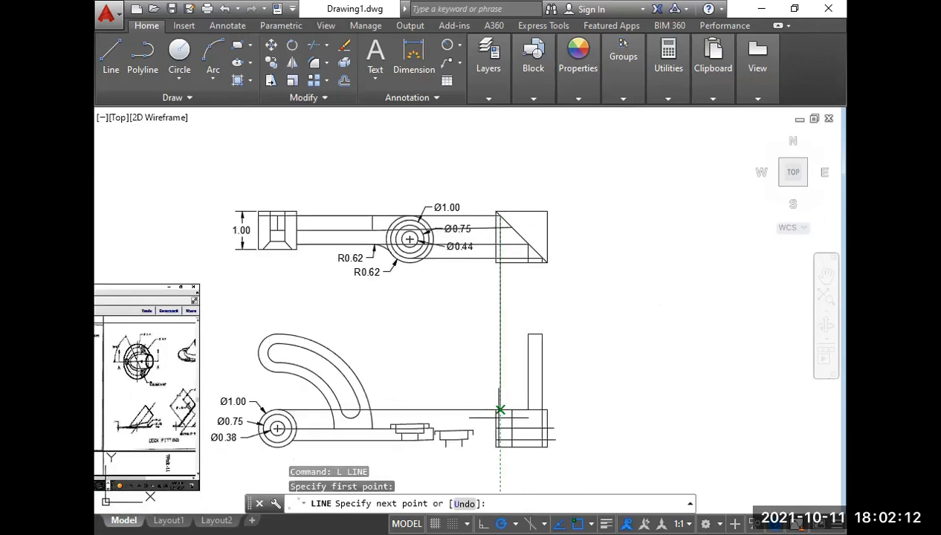
{"action": "left_click", "coordinate": [500, 409]}
{"action": "right_click", "coordinate": [500, 410]}
{"action": "left_click", "coordinate": [531, 265]}
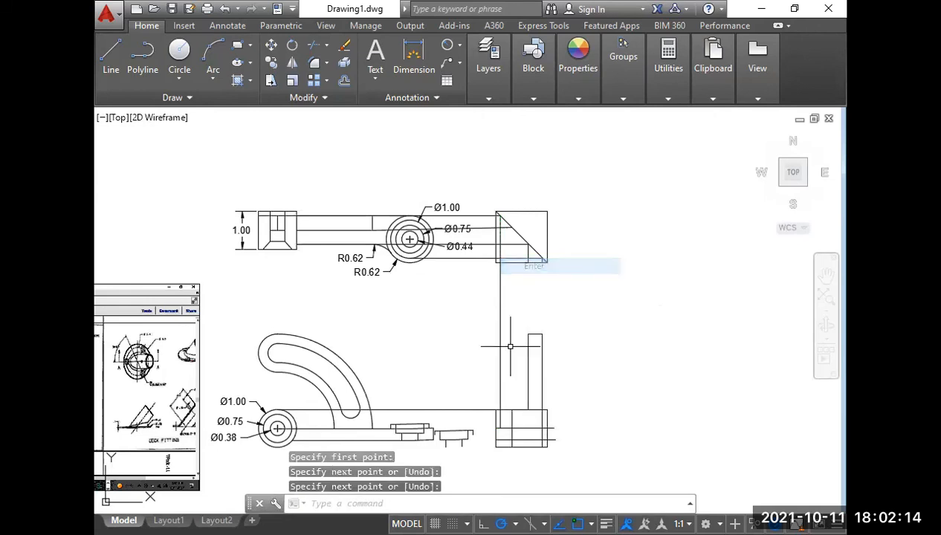
Copy the loose boss profile by its upper-left corner onto the intersection of the vertical line and upper arm line in the side view.
{"action": "scroll", "coordinate": [486, 415], "scroll_direction": "up", "scroll_amount": 2}
{"action": "middle_click_drag", "start_coordinate": [465, 426], "coordinate": [466, 286]}
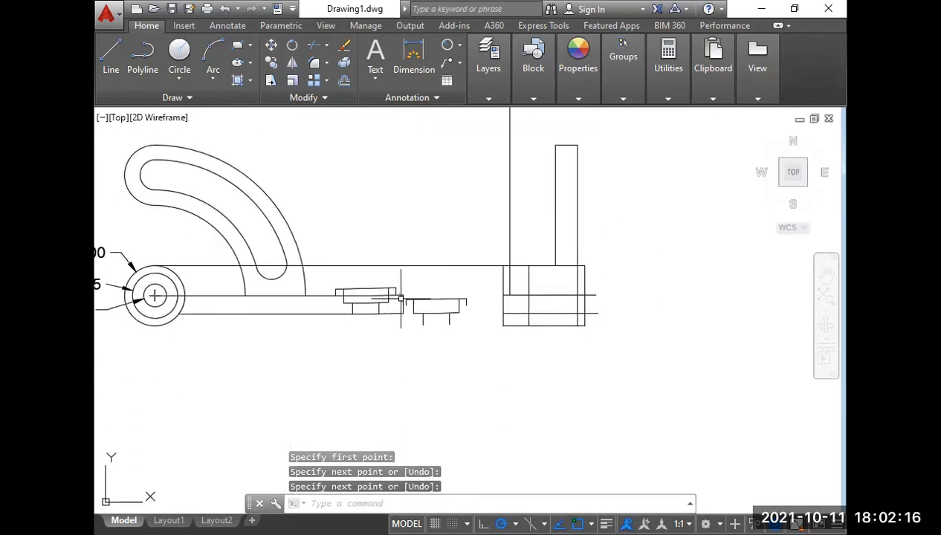
{"action": "left_click", "coordinate": [404, 290]}
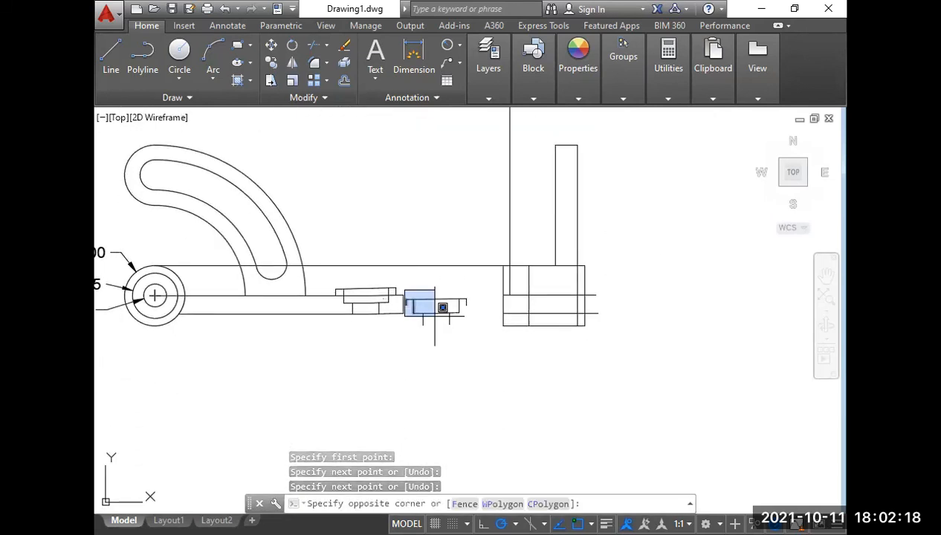
{"action": "left_click", "coordinate": [455, 326]}
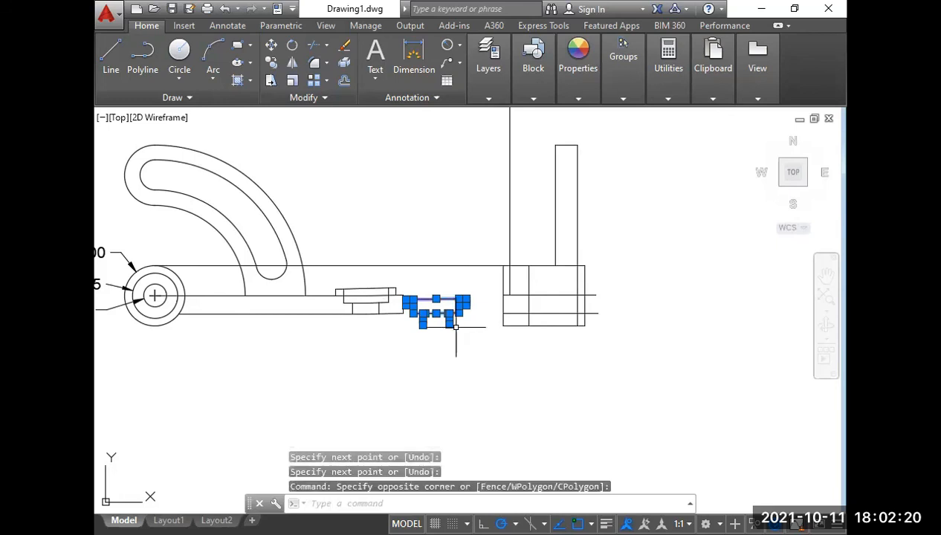
{"action": "type", "text": "co"}
{"action": "key", "text": "Return"}
{"action": "scroll", "coordinate": [393, 286], "scroll_direction": "up", "scroll_amount": 3}
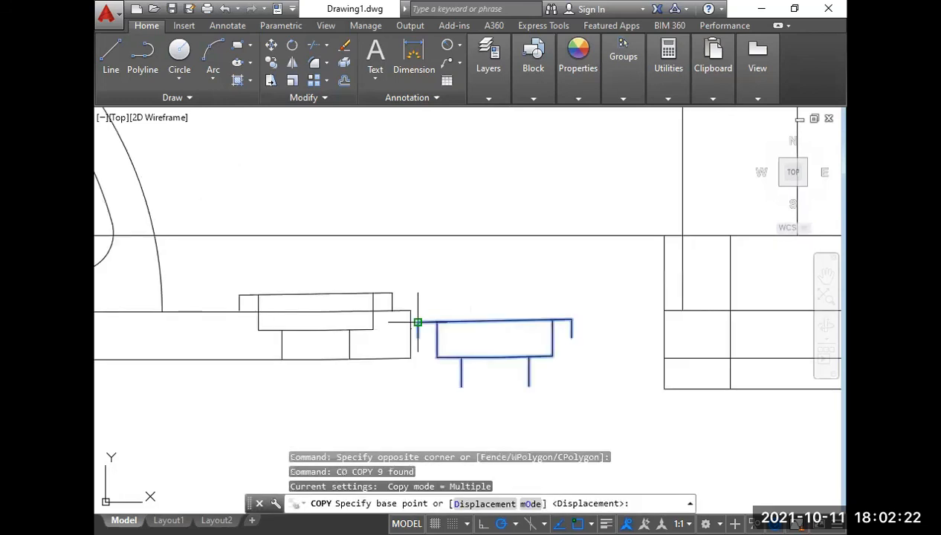
{"action": "left_click", "coordinate": [418, 322]}
{"action": "scroll", "coordinate": [444, 346], "scroll_direction": "down", "scroll_amount": 1}
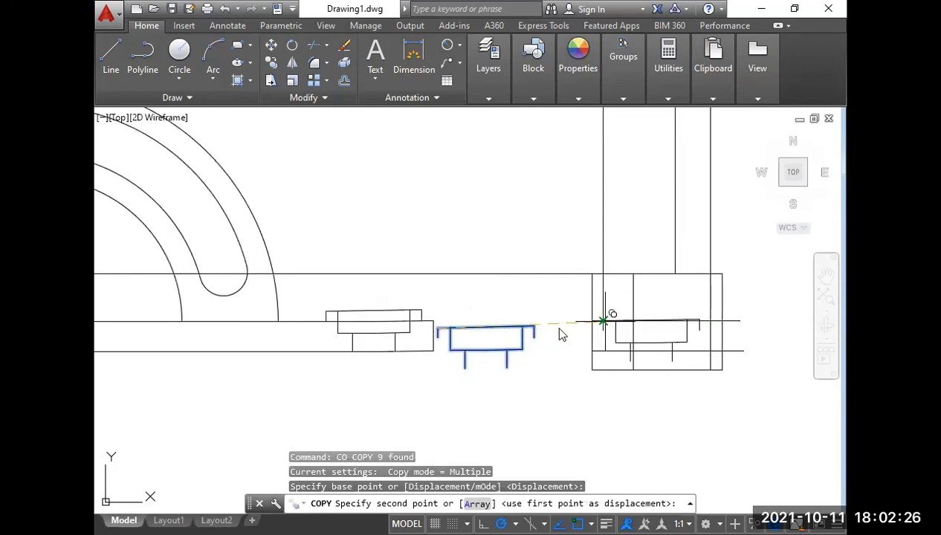
{"action": "left_click", "coordinate": [603, 321]}
{"action": "scroll", "coordinate": [606, 355], "scroll_direction": "up", "scroll_amount": 2}
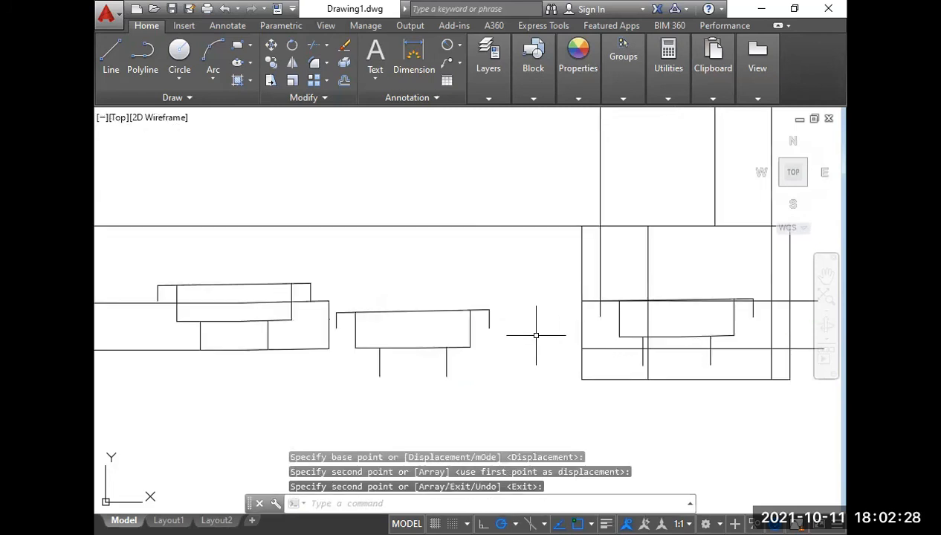
Delete the loose boss profile copy lying between the front and side views.
{"action": "scroll", "coordinate": [568, 343], "scroll_direction": "down", "scroll_amount": 4}
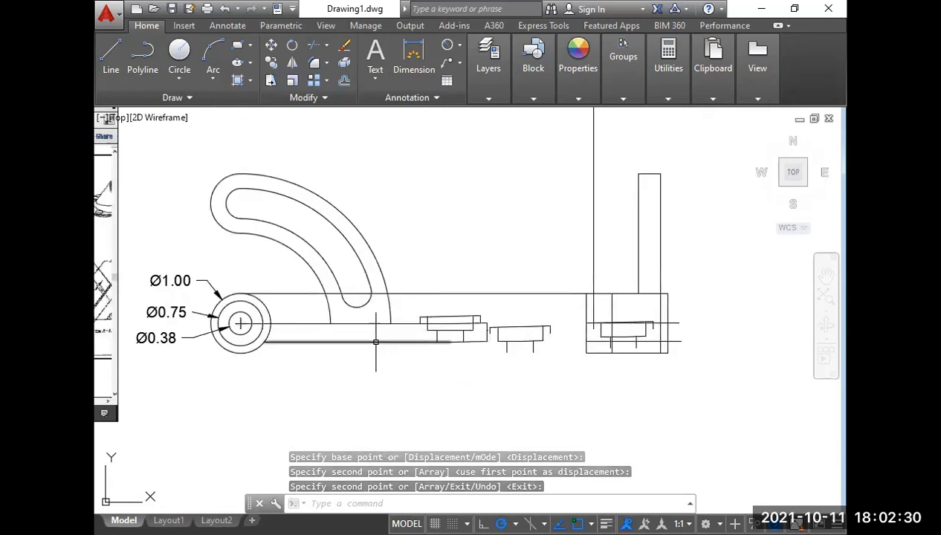
{"action": "scroll", "coordinate": [418, 373], "scroll_direction": "down", "scroll_amount": 2}
{"action": "key", "text": "Escape"}
{"action": "left_click", "coordinate": [506, 343]}
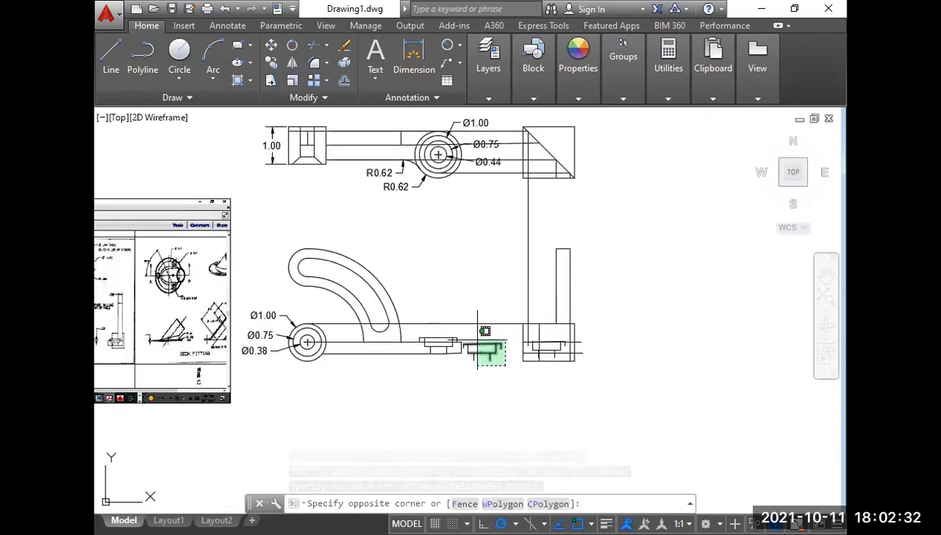
{"action": "left_click", "coordinate": [466, 334]}
{"action": "key", "text": "Delete"}
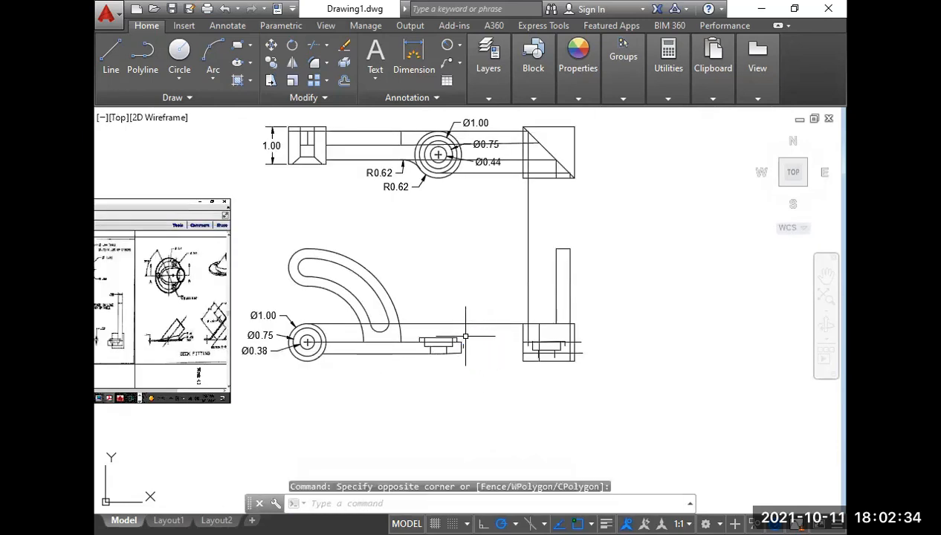
Try deleting the long horizontal line joining the front and side views, and undo the deletion.
{"action": "left_click", "coordinate": [496, 333]}
{"action": "left_click", "coordinate": [476, 300]}
{"action": "key", "text": "Delete"}
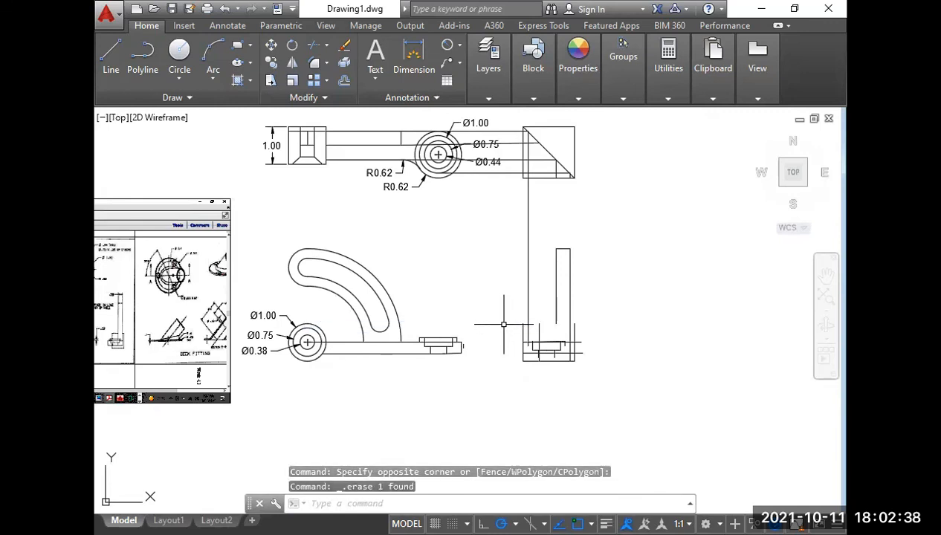
{"action": "key", "text": "ctrl+z"}
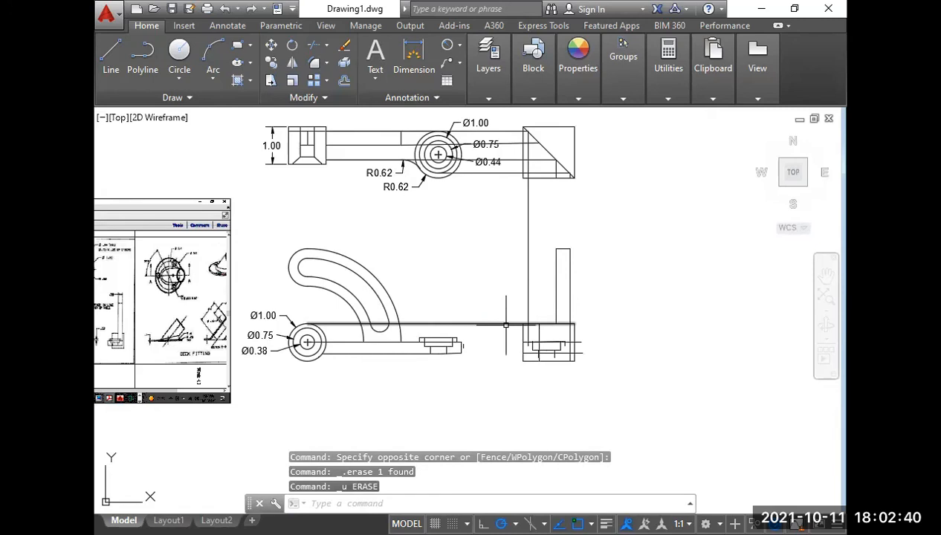
Trim the long horizontal projection line between the slotted arm and the side view block.
{"action": "type", "text": "tr"}
{"action": "key", "text": "Return"}
{"action": "key", "text": "Return"}
{"action": "left_click", "coordinate": [507, 331]}
{"action": "left_click", "coordinate": [496, 311]}
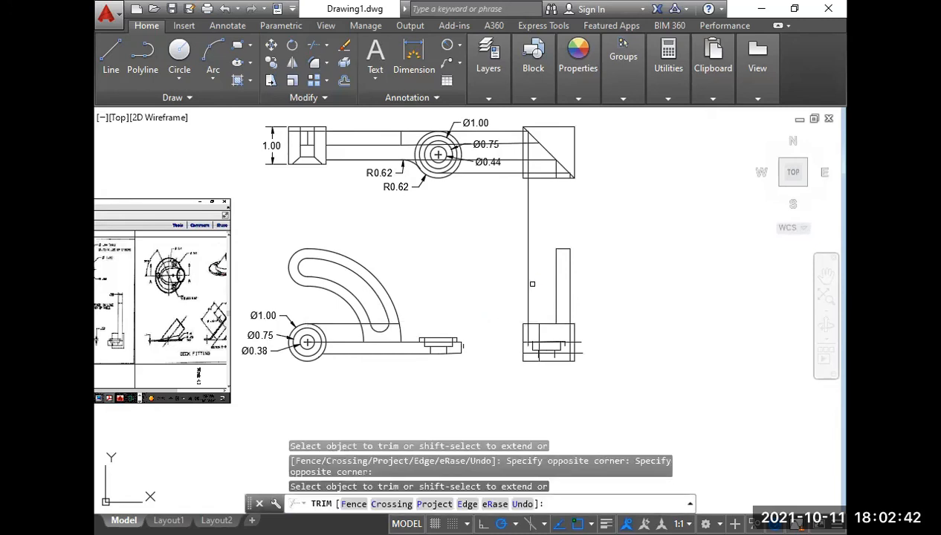
{"action": "key", "text": "Return"}
Delete the vertical projection line running from the diagonal down into the side view block.
{"action": "left_click", "coordinate": [549, 298]}
{"action": "left_click", "coordinate": [511, 265]}
{"action": "key", "text": "Delete"}
Compare the boss and arm lines in the constructed side view block with the Week-12 reference side view.
{"action": "scroll", "coordinate": [518, 357], "scroll_direction": "up", "scroll_amount": 2}
{"action": "scroll", "coordinate": [518, 357], "scroll_direction": "up", "scroll_amount": 2}
{"action": "middle_click_drag", "start_coordinate": [479, 336], "coordinate": [653, 333]}
{"action": "scroll", "coordinate": [652, 333], "scroll_direction": "down", "scroll_amount": 4}
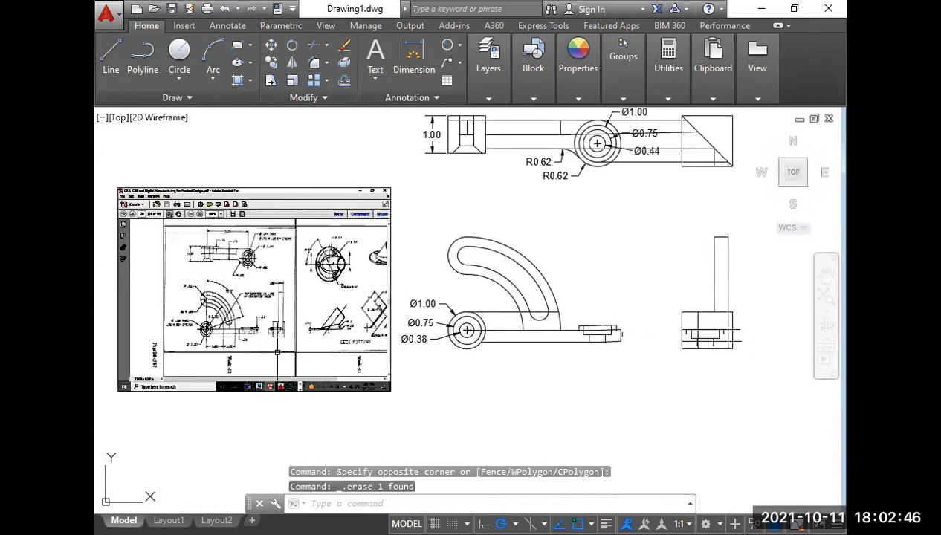
{"action": "scroll", "coordinate": [277, 353], "scroll_direction": "up", "scroll_amount": 8}
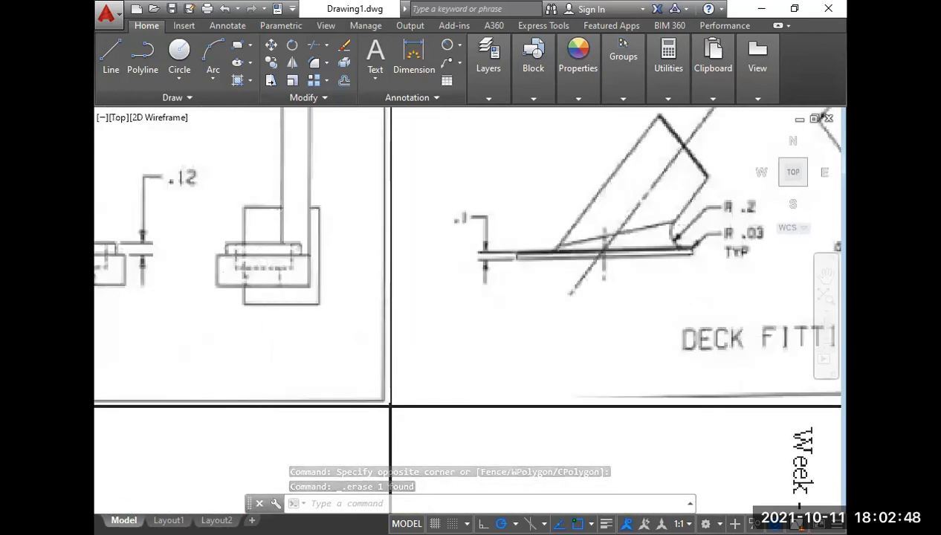
{"action": "scroll", "coordinate": [214, 335], "scroll_direction": "down", "scroll_amount": 7}
{"action": "middle_click_drag", "start_coordinate": [526, 353], "coordinate": [228, 317]}
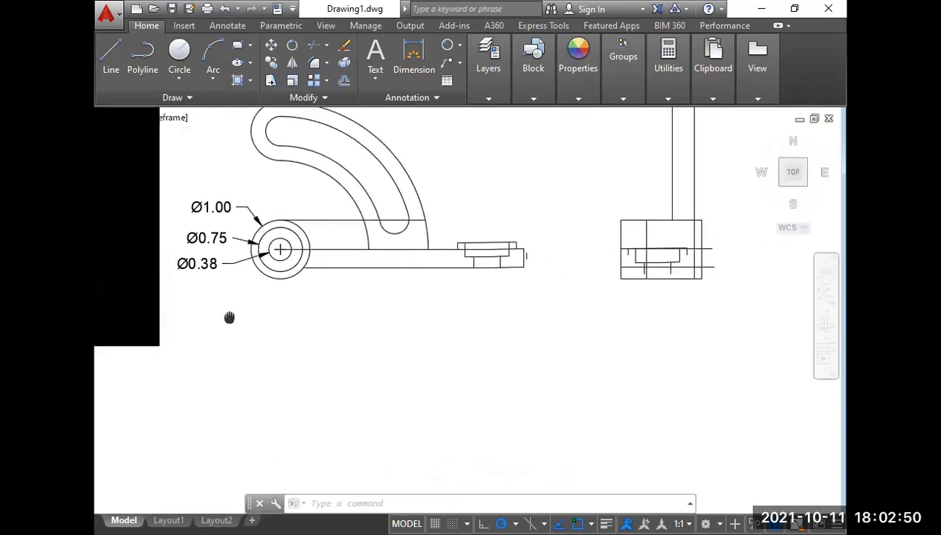
Trim the inner vertical line in the side view block's upper part back to the horizontal line across the block.
{"action": "scroll", "coordinate": [648, 256], "scroll_direction": "up", "scroll_amount": 2}
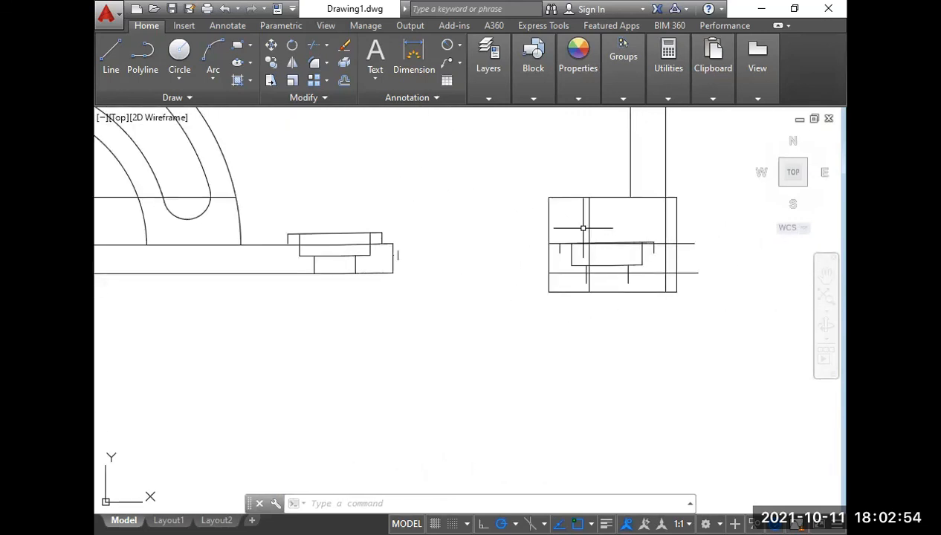
{"action": "type", "text": "tr"}
{"action": "key", "text": "Return"}
{"action": "key", "text": "Return"}
{"action": "left_click", "coordinate": [583, 228]}
{"action": "left_click", "coordinate": [597, 220]}
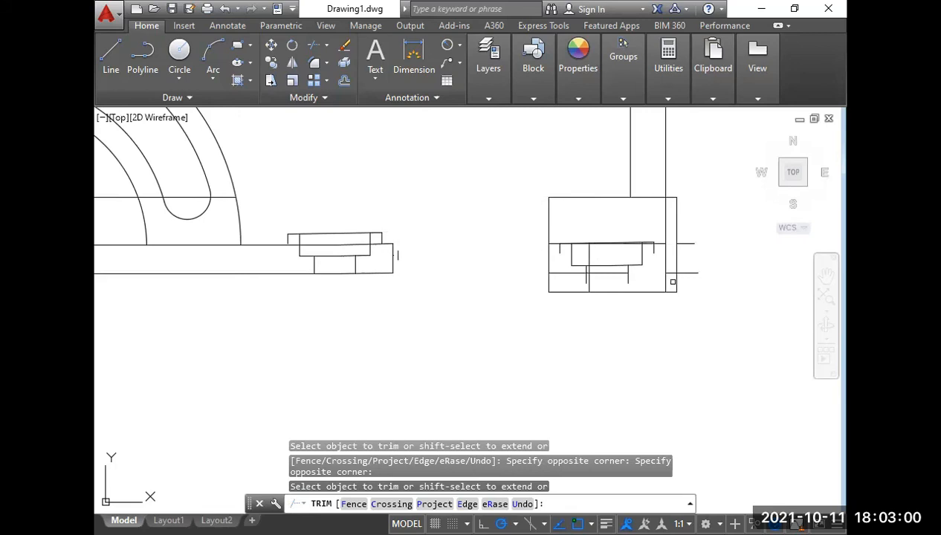
Trim the two horizontal lines across the block's narrow right strip and delete their stubs outside the block.
{"action": "left_click", "coordinate": [672, 282]}
{"action": "left_click", "coordinate": [670, 266]}
{"action": "left_click", "coordinate": [703, 287]}
{"action": "left_click", "coordinate": [691, 252]}
{"action": "key", "text": "Escape"}
{"action": "left_click", "coordinate": [699, 293]}
{"action": "left_click", "coordinate": [679, 231]}
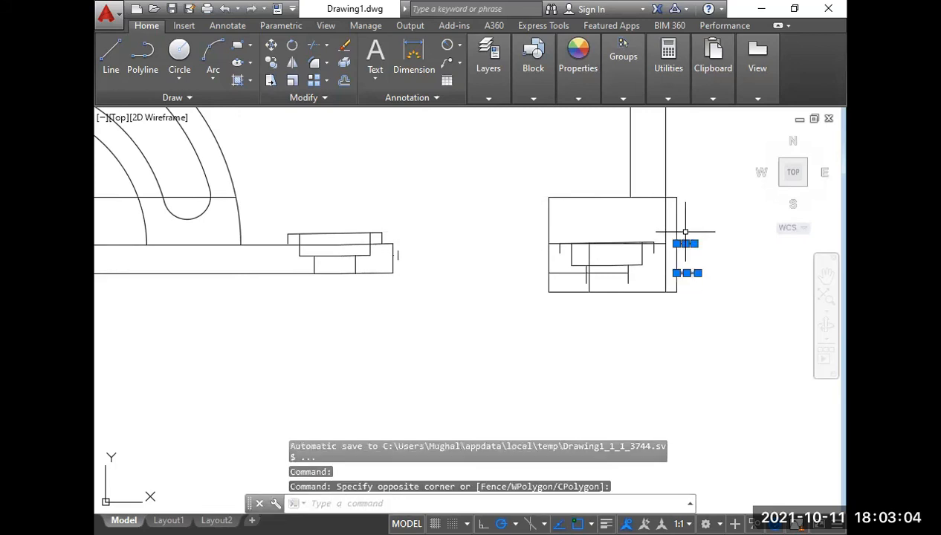
{"action": "key", "text": "Delete"}
Delete the slightly slanted line running along the top of the boss in the side view.
{"action": "scroll", "coordinate": [653, 246], "scroll_direction": "up", "scroll_amount": 2}
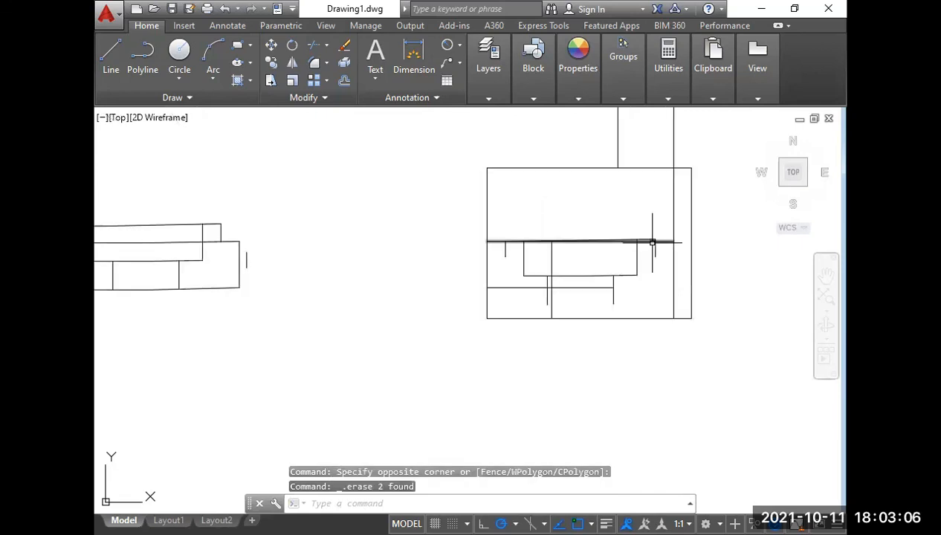
{"action": "scroll", "coordinate": [650, 243], "scroll_direction": "up", "scroll_amount": 4}
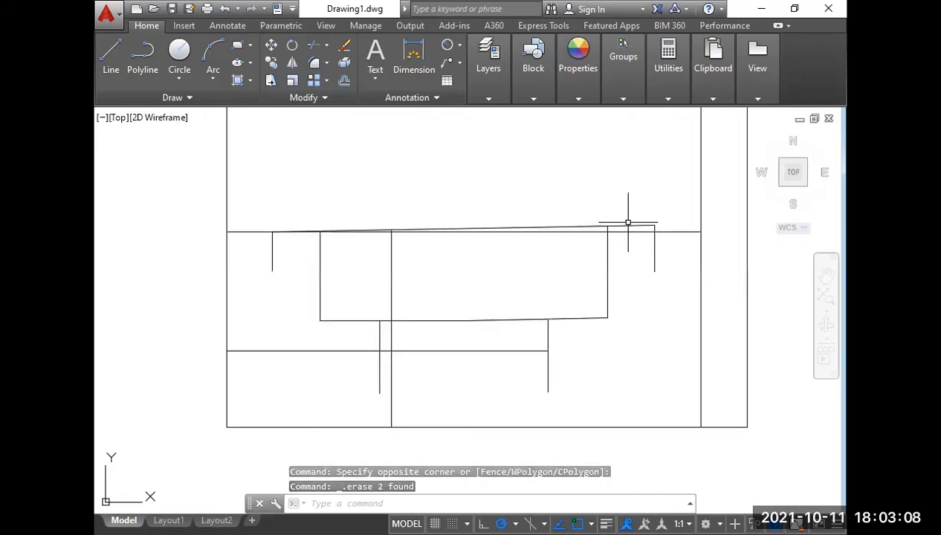
{"action": "left_click", "coordinate": [636, 225]}
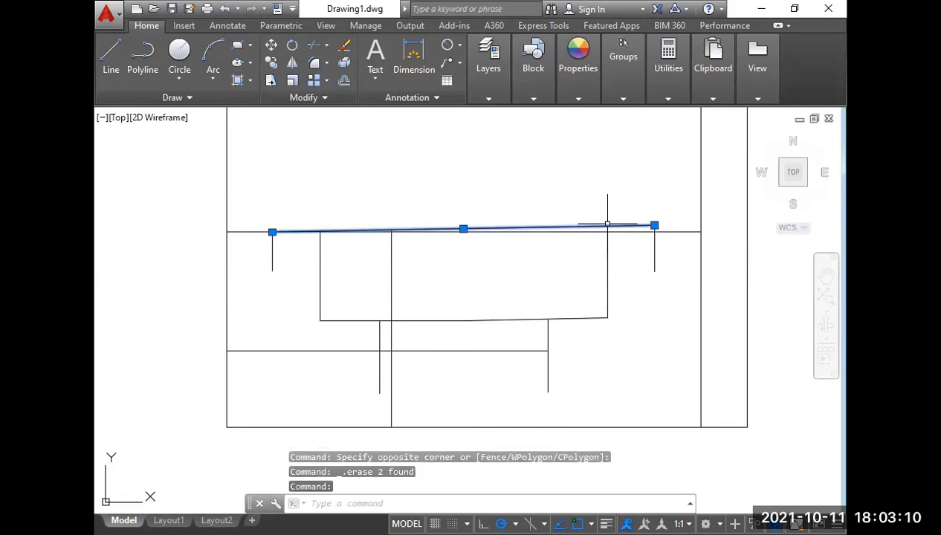
{"action": "key", "text": "Delete"}
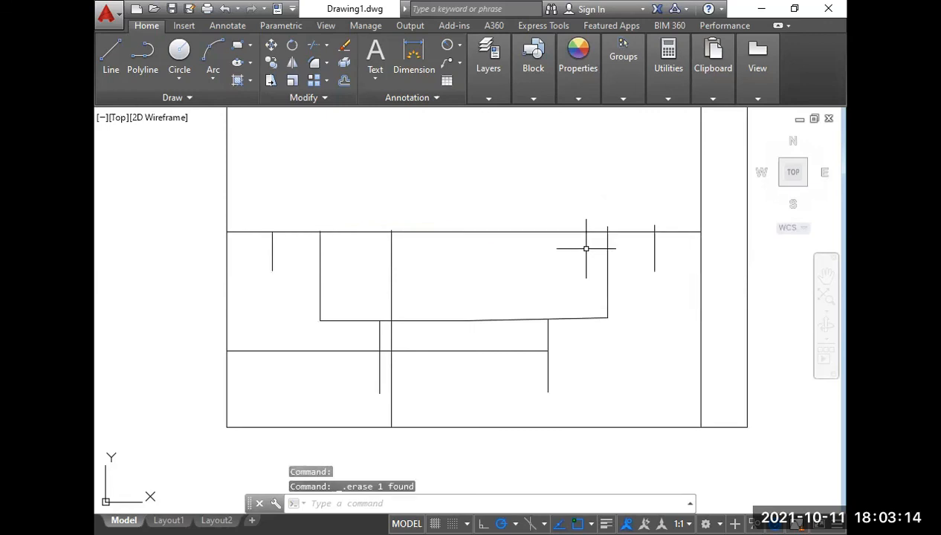
Trim the overshoots above the horizontal line on the boss's right side and delete the short vertical line there.
{"action": "type", "text": "tr"}
{"action": "scroll", "coordinate": [605, 220], "scroll_direction": "up", "scroll_amount": 4}
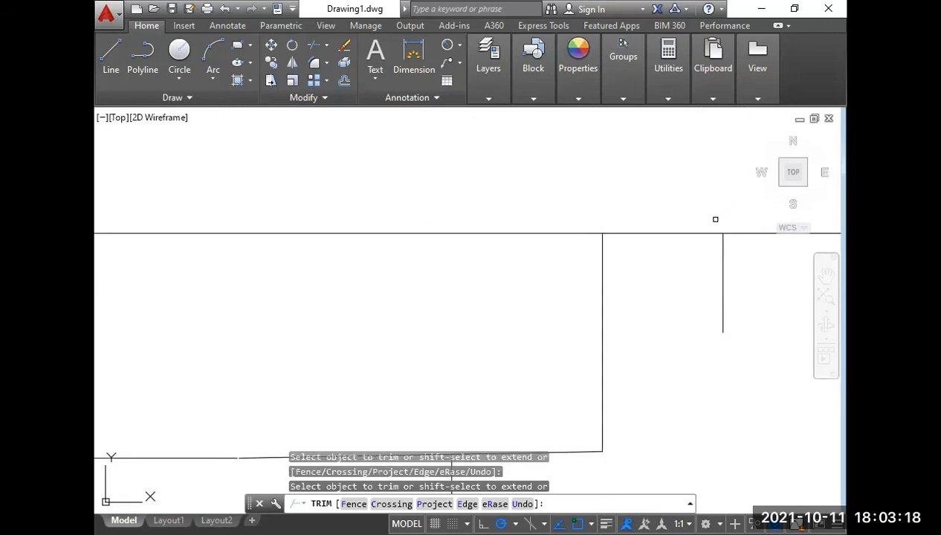
{"action": "key", "text": "Escape"}
{"action": "left_click", "coordinate": [681, 206]}
{"action": "left_click", "coordinate": [746, 342]}
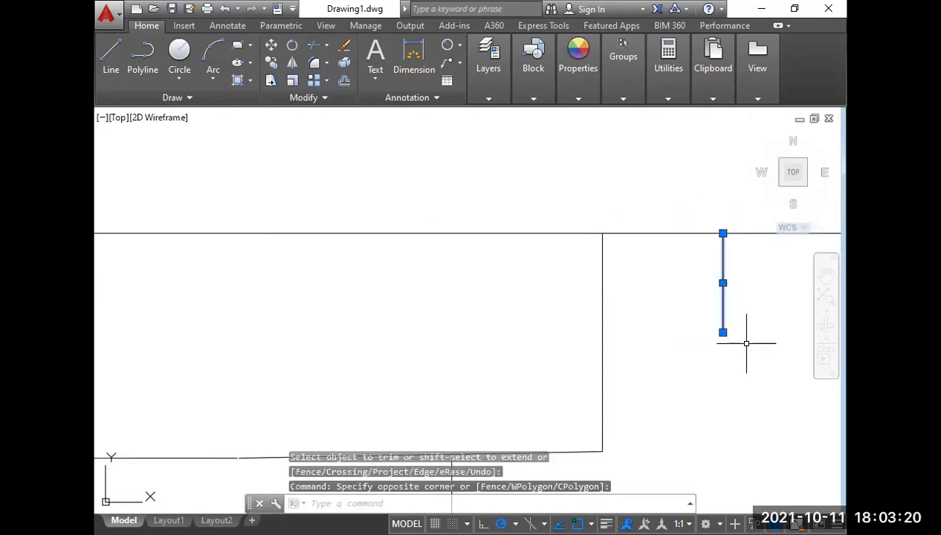
{"action": "key", "text": "Delete"}
Trim the remaining vertical line ends that project above the horizontal line on the boss's left side.
{"action": "scroll", "coordinate": [521, 300], "scroll_direction": "down", "scroll_amount": 3}
{"action": "scroll", "coordinate": [489, 310], "scroll_direction": "up", "scroll_amount": 2}
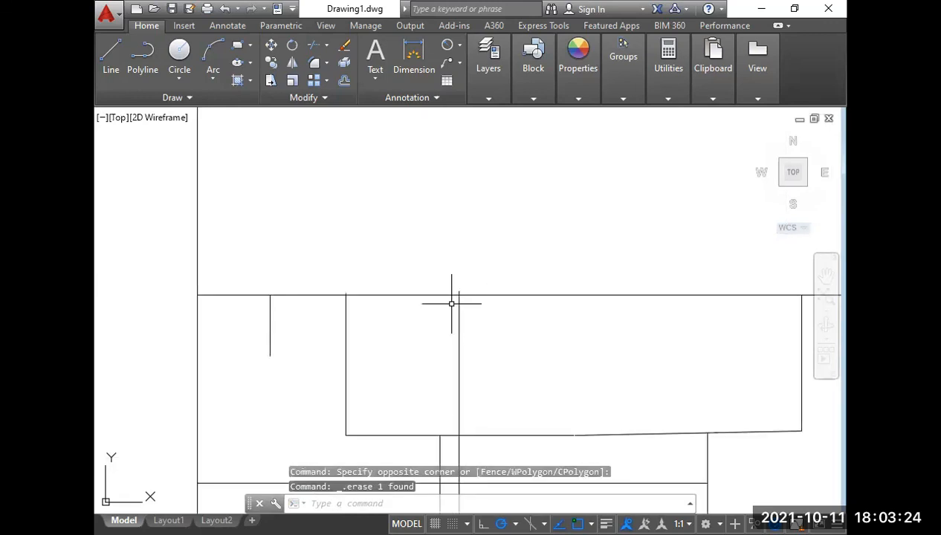
{"action": "type", "text": "tr"}
{"action": "key", "text": "Return"}
{"action": "key", "text": "Return"}
{"action": "middle_click_drag", "start_coordinate": [469, 288], "coordinate": [497, 278]}
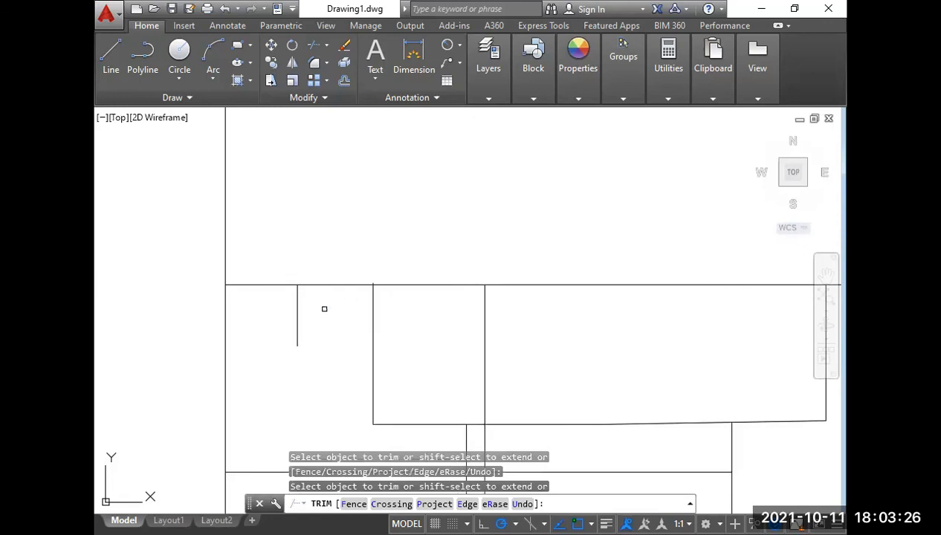
{"action": "scroll", "coordinate": [360, 291], "scroll_direction": "up", "scroll_amount": 5}
{"action": "scroll", "coordinate": [406, 256], "scroll_direction": "down", "scroll_amount": 4}
{"action": "key", "text": "Return"}
Check the stepped boss in the Week-12 reference side view against the drawn side view.
{"action": "scroll", "coordinate": [532, 260], "scroll_direction": "down", "scroll_amount": 5}
{"action": "middle_click_drag", "start_coordinate": [382, 264], "coordinate": [664, 295]}
{"action": "scroll", "coordinate": [660, 299], "scroll_direction": "down", "scroll_amount": 4}
{"action": "scroll", "coordinate": [459, 295], "scroll_direction": "up", "scroll_amount": 7}
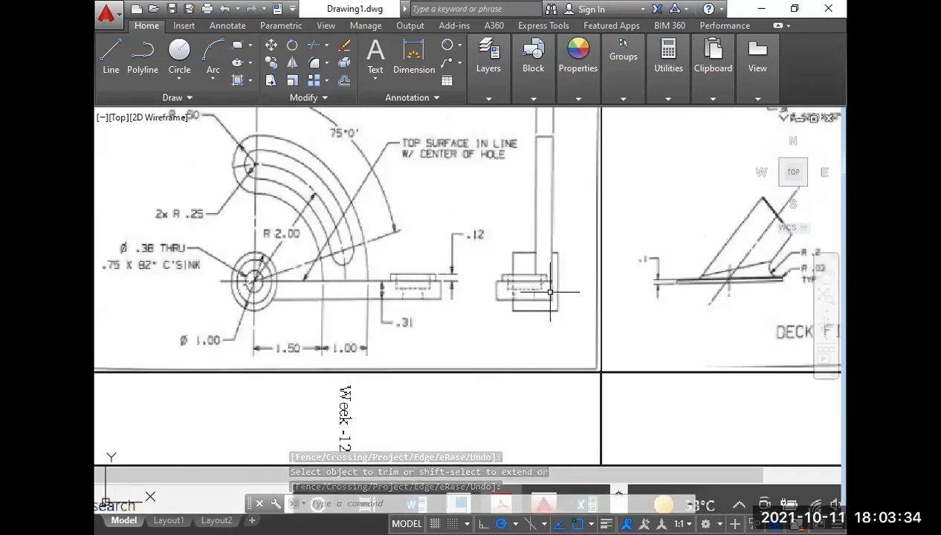
{"action": "scroll", "coordinate": [514, 303], "scroll_direction": "down", "scroll_amount": 5}
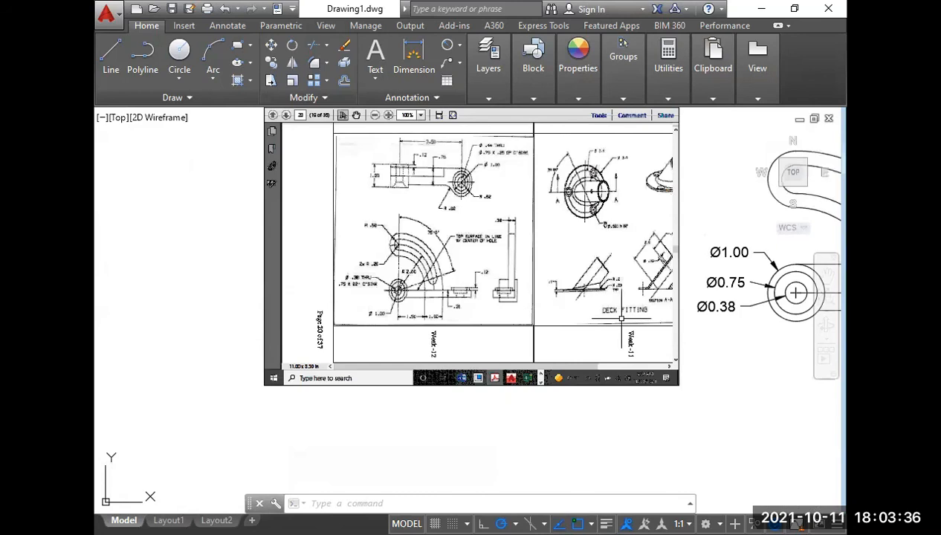
{"action": "middle_click_drag", "start_coordinate": [554, 314], "coordinate": [168, 304]}
{"action": "middle_click_drag", "start_coordinate": [731, 322], "coordinate": [573, 329]}
{"action": "scroll", "coordinate": [640, 289], "scroll_direction": "up", "scroll_amount": 5}
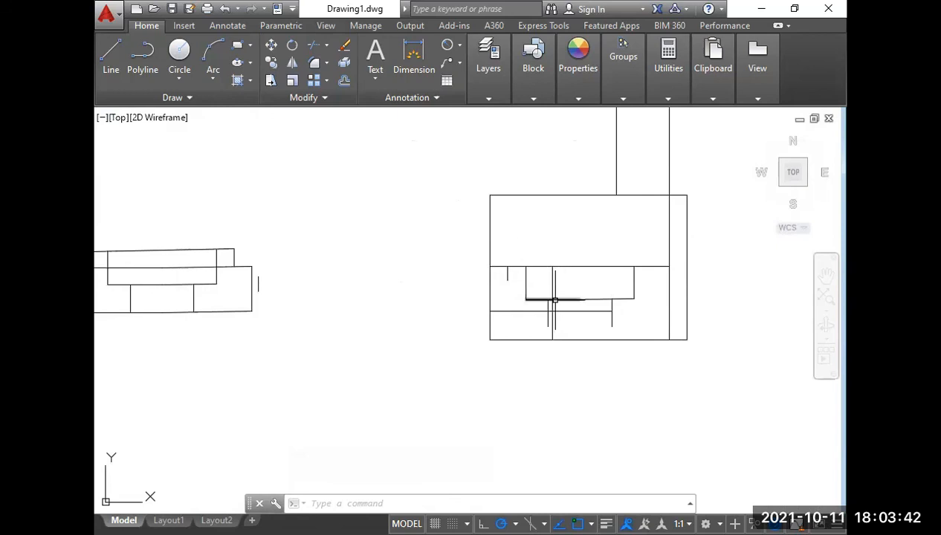
Mirror the short vertical line left of the recess about the recess's vertical midline, keeping the original.
{"action": "type", "text": "mi"}
{"action": "key", "text": "Return"}
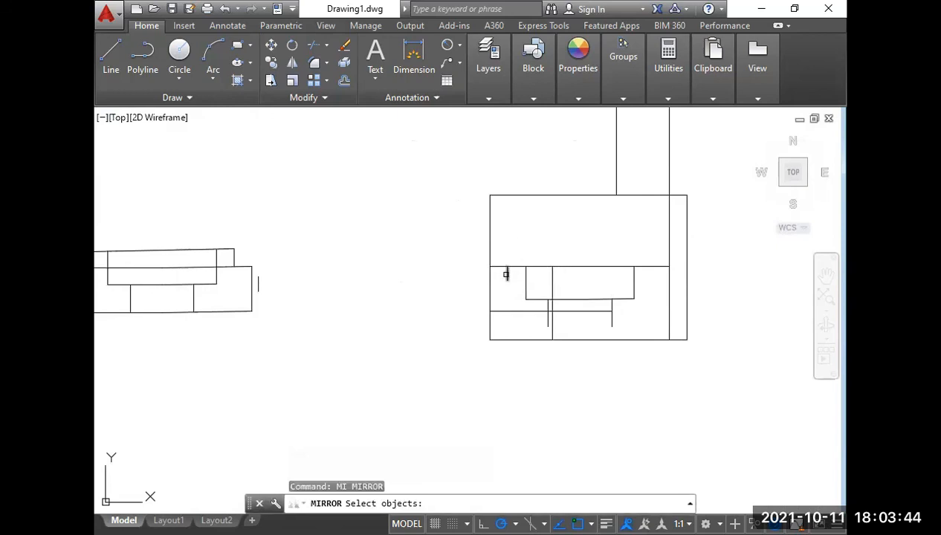
{"action": "left_click", "coordinate": [505, 274]}
{"action": "key", "text": "Return"}
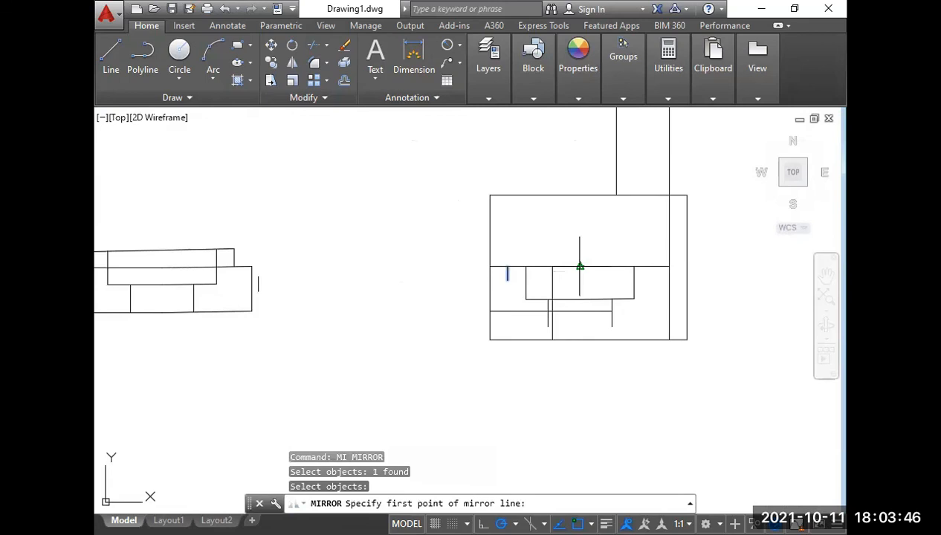
{"action": "left_click", "coordinate": [580, 266]}
{"action": "left_click", "coordinate": [580, 300]}
{"action": "key", "text": "Return"}
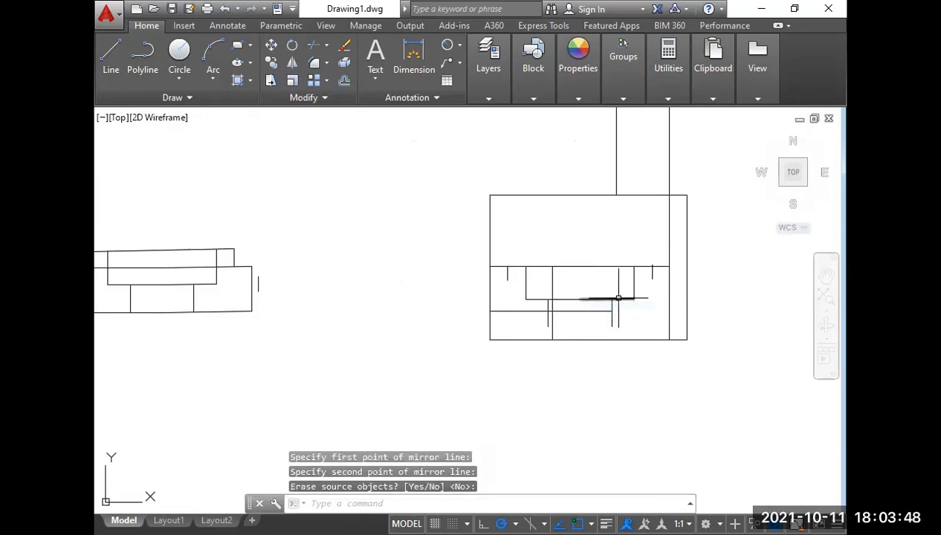
Examine the boss and base plate outline in the reference side view and compare them with the drawing.
{"action": "scroll", "coordinate": [621, 299], "scroll_direction": "down", "scroll_amount": 2}
{"action": "middle_click_drag", "start_coordinate": [251, 283], "coordinate": [721, 331]}
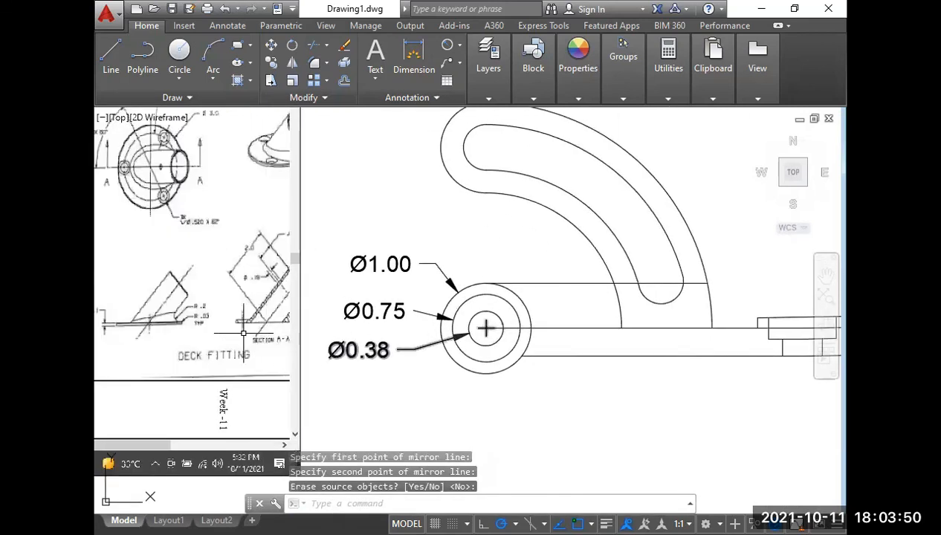
{"action": "middle_click_drag", "start_coordinate": [175, 312], "coordinate": [625, 298]}
{"action": "scroll", "coordinate": [415, 324], "scroll_direction": "up", "scroll_amount": 4}
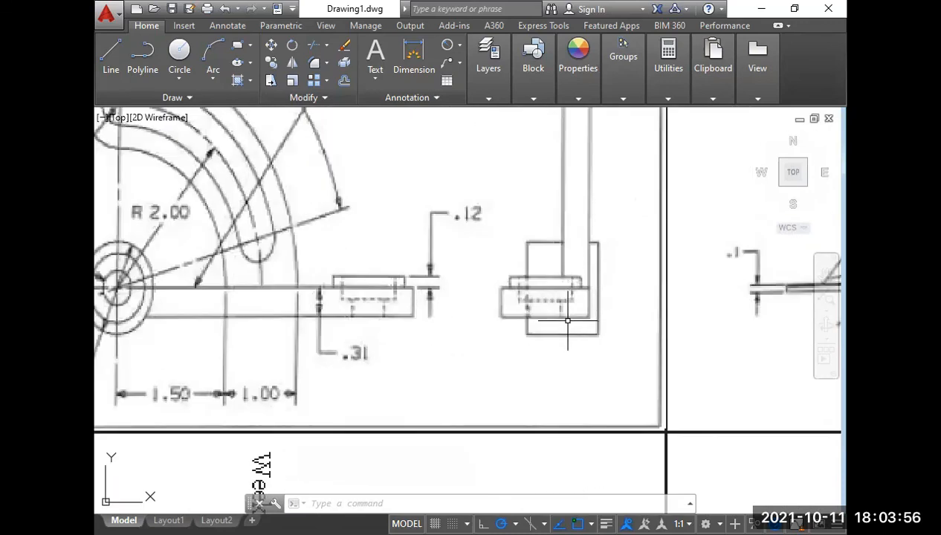
{"action": "scroll", "coordinate": [566, 315], "scroll_direction": "down", "scroll_amount": 3}
{"action": "middle_click_drag", "start_coordinate": [566, 320], "coordinate": [372, 329]}
{"action": "scroll", "coordinate": [366, 329], "scroll_direction": "down", "scroll_amount": 4}
{"action": "middle_click_drag", "start_coordinate": [696, 373], "coordinate": [340, 325]}
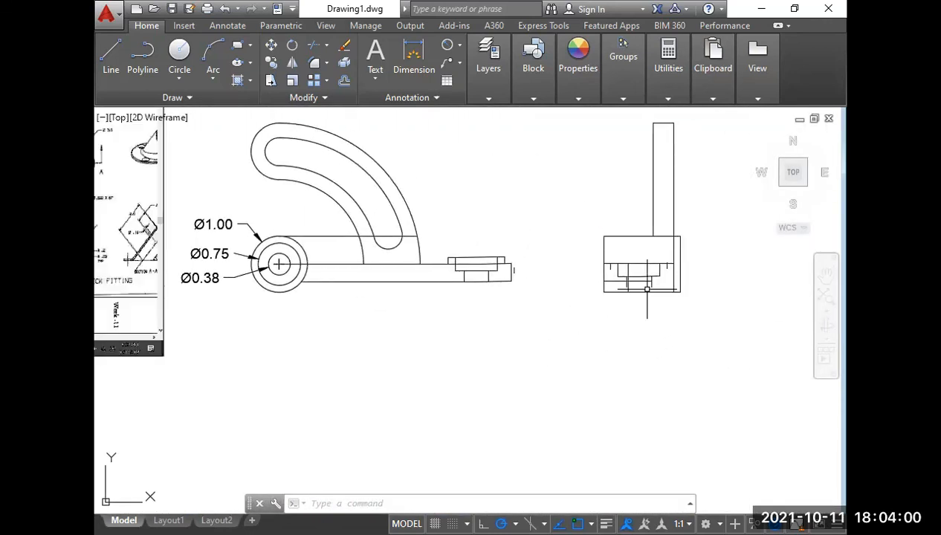
Extend the base plate's lower horizontal line in the side view to the arm's right vertical edge.
{"action": "scroll", "coordinate": [630, 293], "scroll_direction": "up", "scroll_amount": 4}
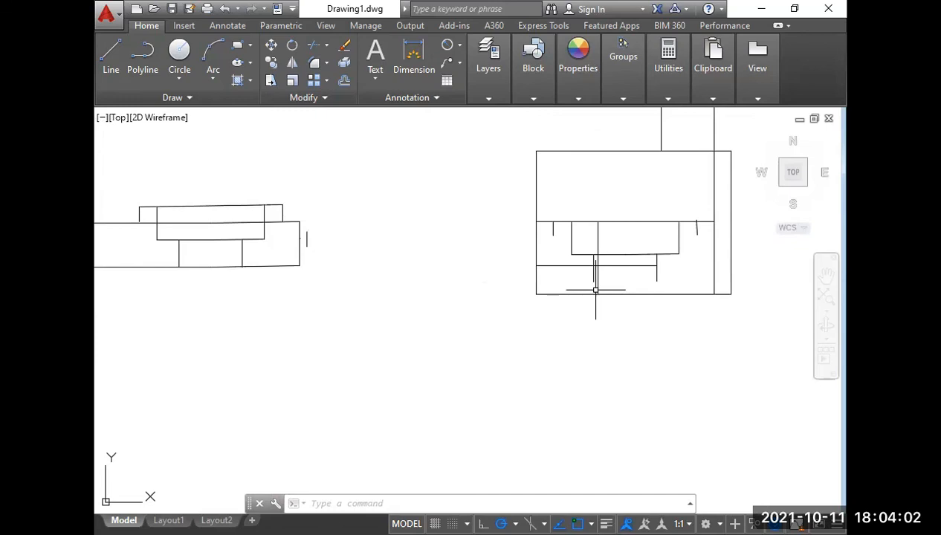
{"action": "type", "text": "ex"}
{"action": "key", "text": "Return"}
{"action": "key", "text": "Return"}
{"action": "left_click", "coordinate": [642, 266]}
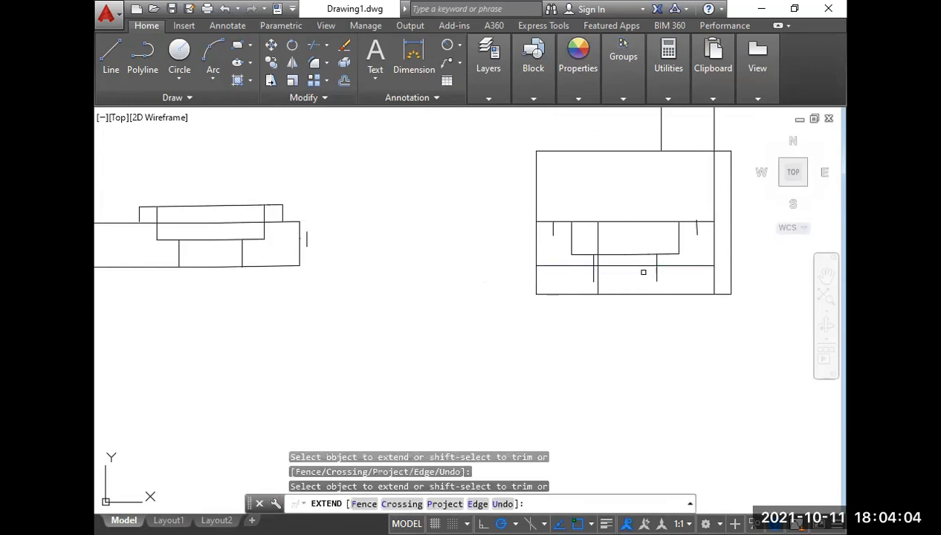
{"action": "key", "text": "Return"}
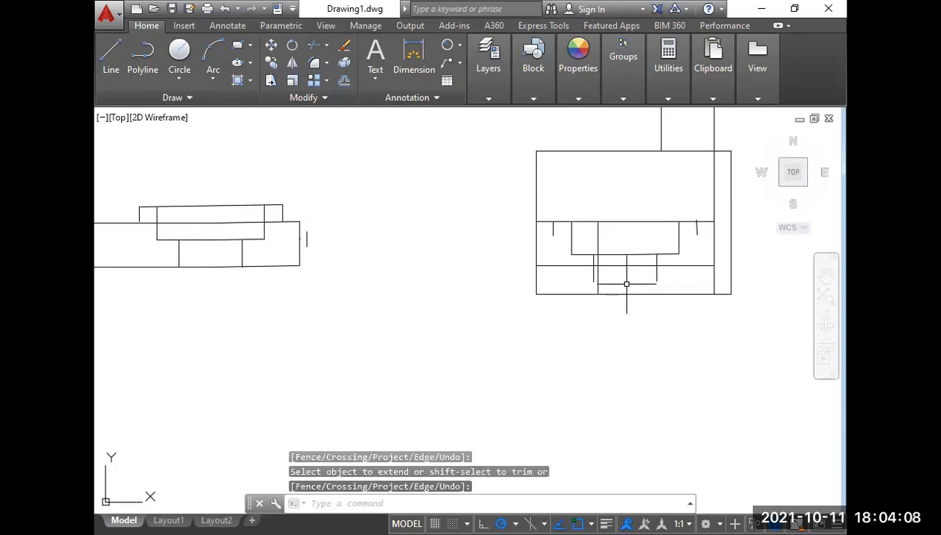
Delete the extra short vertical line at the narrow hole's left side and trim the hole sides at the plate's lower line.
{"action": "scroll", "coordinate": [591, 262], "scroll_direction": "up", "scroll_amount": 4}
{"action": "left_click", "coordinate": [603, 248]}
{"action": "left_click", "coordinate": [588, 252]}
{"action": "key", "text": "Delete"}
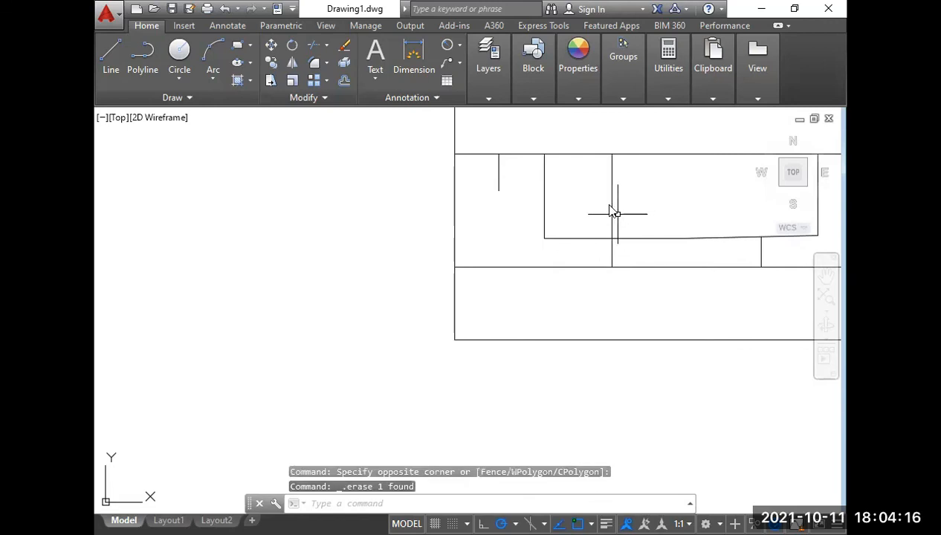
Compare the boss's raised rim in the reference side view with the short vertical lines in the drawing.
{"action": "scroll", "coordinate": [659, 199], "scroll_direction": "down", "scroll_amount": 4}
{"action": "middle_click_drag", "start_coordinate": [577, 209], "coordinate": [756, 256]}
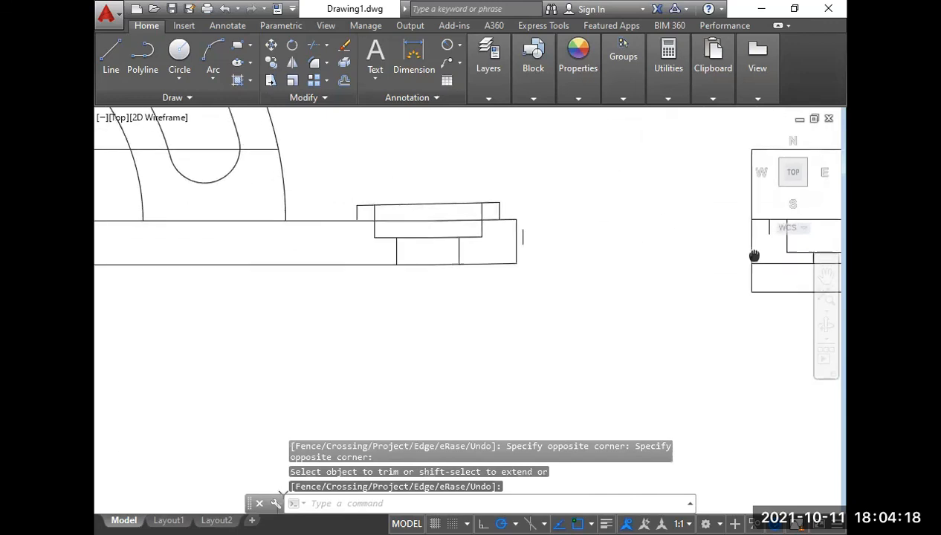
{"action": "scroll", "coordinate": [756, 256], "scroll_direction": "down", "scroll_amount": 4}
{"action": "middle_click_drag", "start_coordinate": [213, 243], "coordinate": [456, 247]}
{"action": "scroll", "coordinate": [385, 234], "scroll_direction": "up", "scroll_amount": 4}
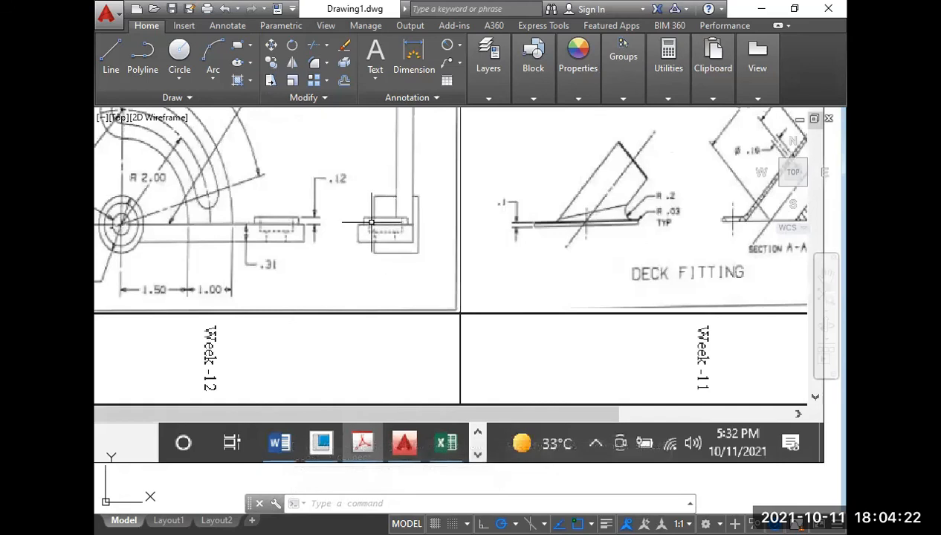
{"action": "scroll", "coordinate": [399, 224], "scroll_direction": "down", "scroll_amount": 5}
{"action": "middle_click_drag", "start_coordinate": [612, 251], "coordinate": [147, 222]}
{"action": "scroll", "coordinate": [561, 216], "scroll_direction": "up", "scroll_amount": 4}
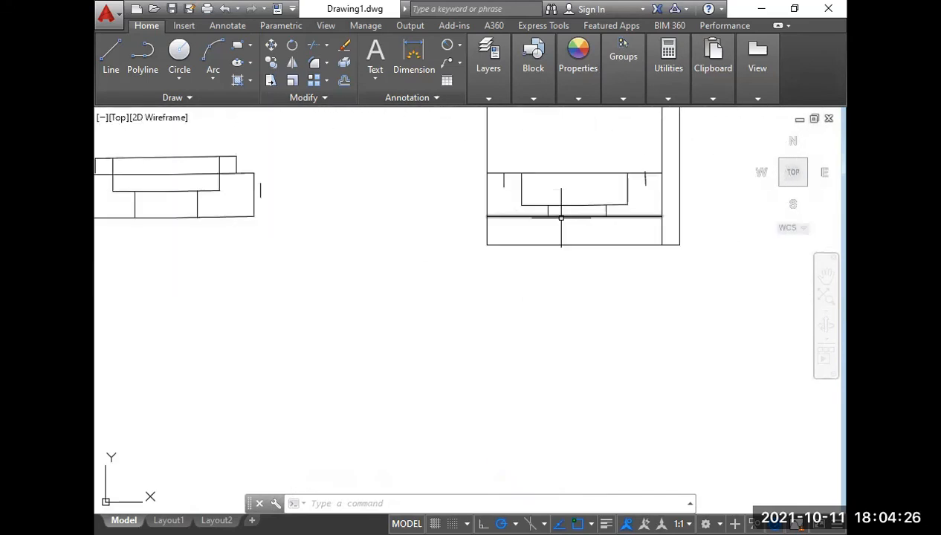
Move both short vertical lines beside the recess up so their lower ends sit on the plate's top line.
{"action": "left_click", "coordinate": [509, 184]}
{"action": "left_click", "coordinate": [501, 182]}
{"action": "left_click", "coordinate": [648, 187]}
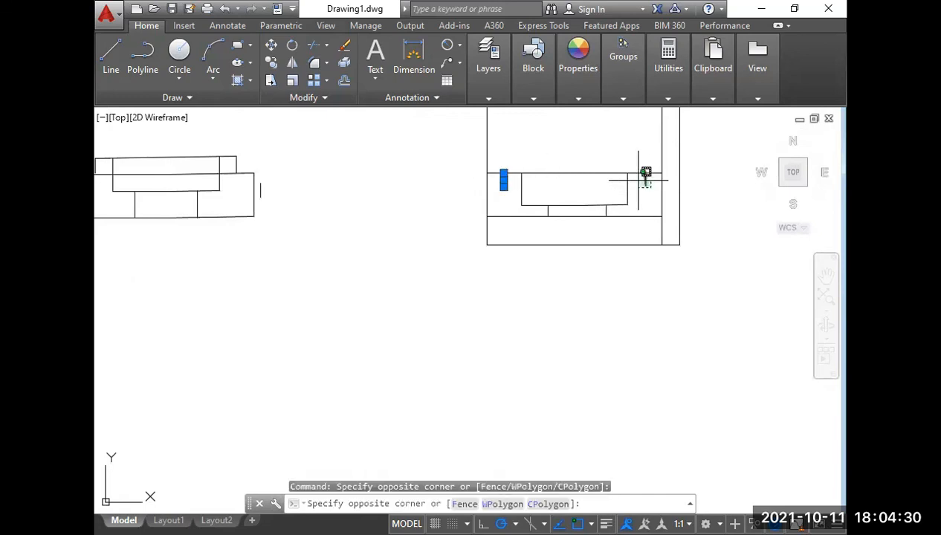
{"action": "left_click", "coordinate": [619, 191]}
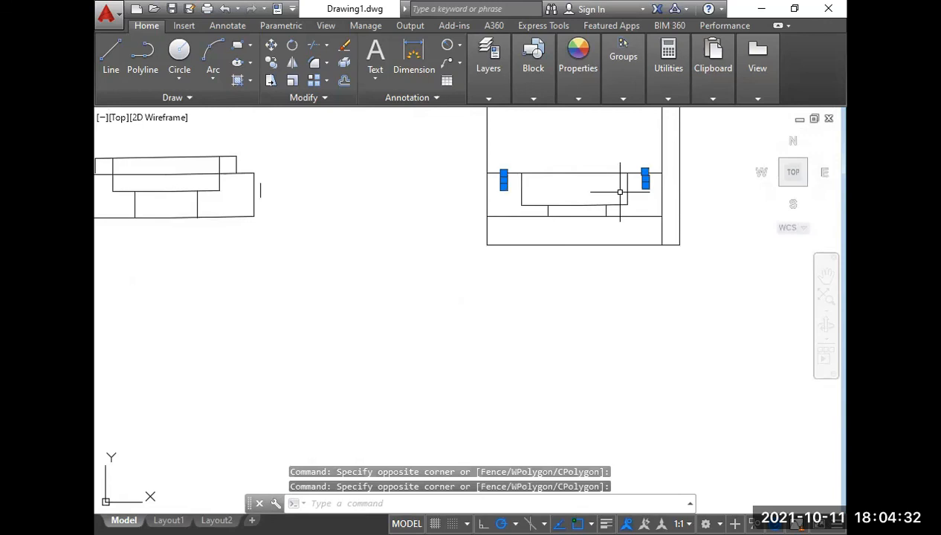
{"action": "type", "text": "m"}
{"action": "key", "text": "Return"}
{"action": "left_click", "coordinate": [504, 184]}
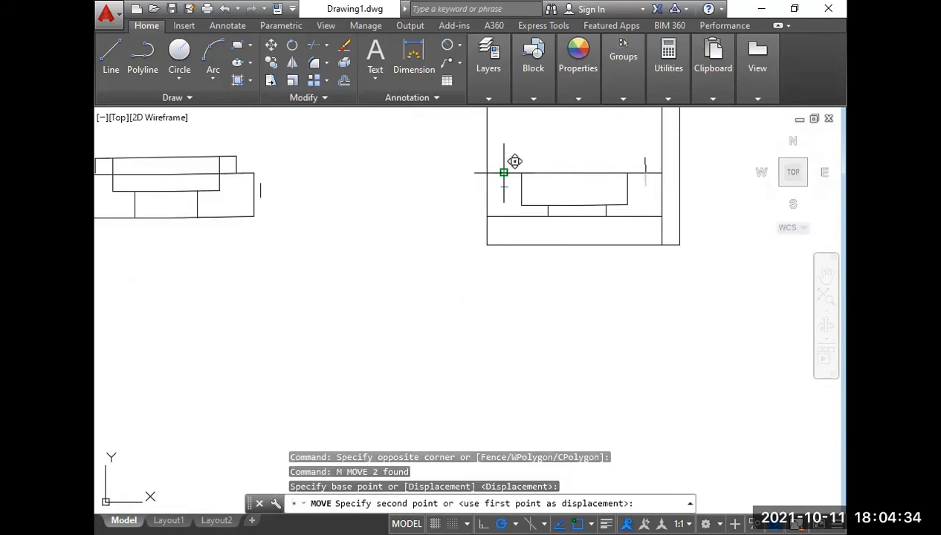
{"action": "left_click", "coordinate": [504, 172]}
Draw a line joining the upper ends of the two short verticals to close the raised boss rim.
{"action": "type", "text": "l"}
{"action": "key", "text": "Return"}
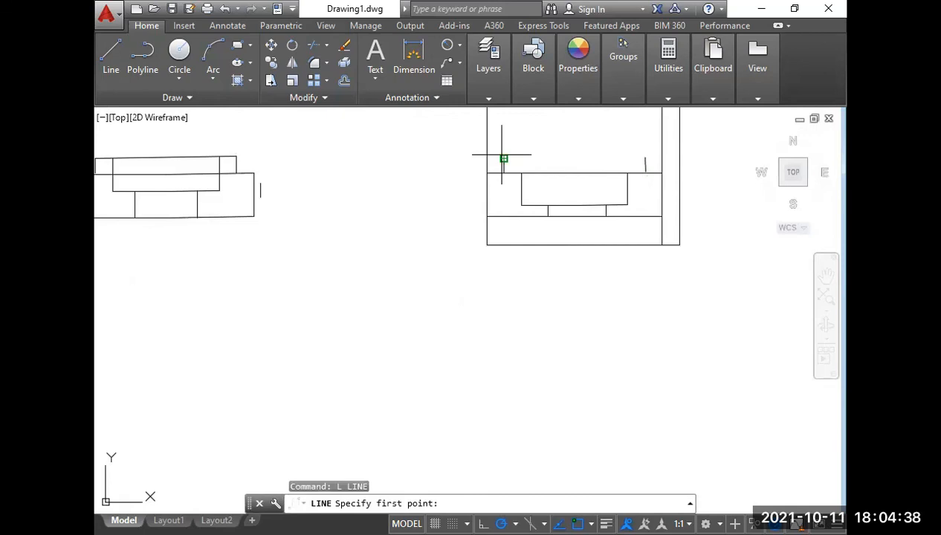
{"action": "left_click", "coordinate": [503, 158]}
{"action": "left_click", "coordinate": [647, 159]}
{"action": "key", "text": "Return"}
Compare the completed boss rim and plate in the side view with the Week-12 reference.
{"action": "scroll", "coordinate": [651, 185], "scroll_direction": "down", "scroll_amount": 2}
{"action": "middle_click_drag", "start_coordinate": [605, 216], "coordinate": [692, 210]}
{"action": "scroll", "coordinate": [683, 214], "scroll_direction": "down", "scroll_amount": 3}
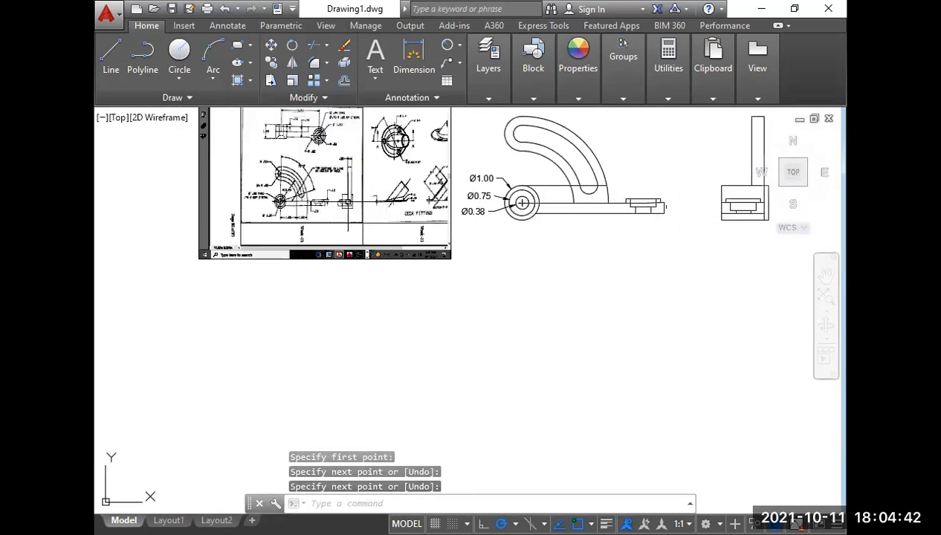
{"action": "scroll", "coordinate": [345, 218], "scroll_direction": "up", "scroll_amount": 6}
{"action": "scroll", "coordinate": [345, 218], "scroll_direction": "down", "scroll_amount": 4}
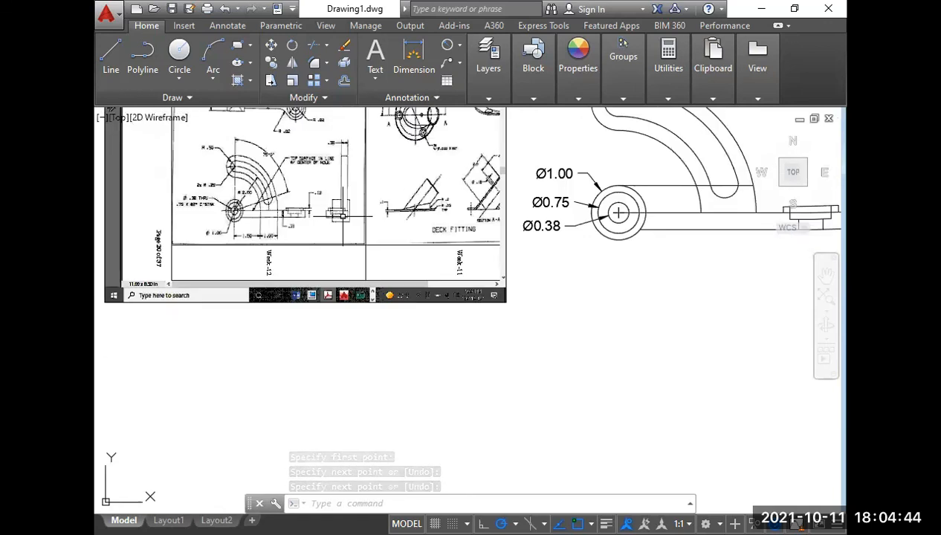
{"action": "middle_click_drag", "start_coordinate": [617, 261], "coordinate": [343, 210]}
{"action": "scroll", "coordinate": [511, 199], "scroll_direction": "down", "scroll_amount": 2}
{"action": "scroll", "coordinate": [525, 203], "scroll_direction": "up", "scroll_amount": 5}
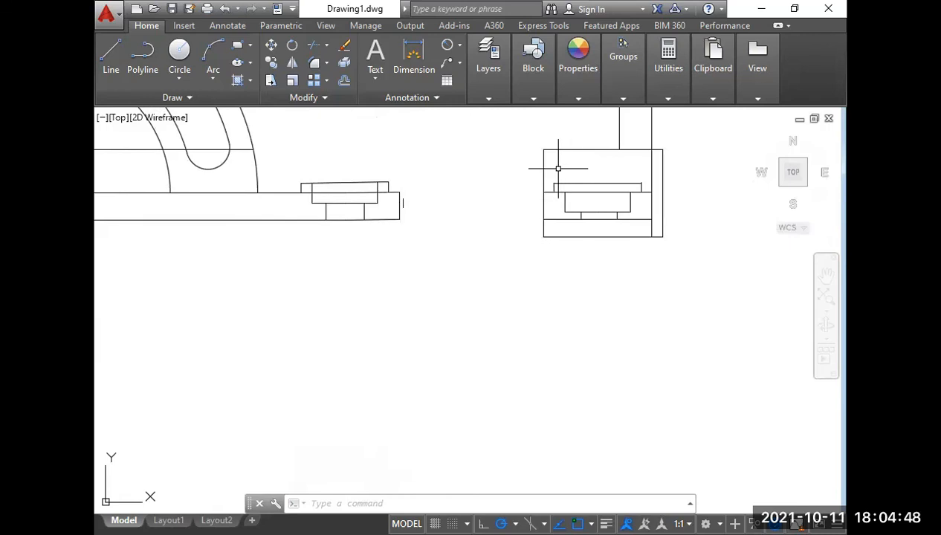
{"action": "scroll", "coordinate": [559, 175], "scroll_direction": "down", "scroll_amount": 2}
{"action": "middle_click_drag", "start_coordinate": [256, 236], "coordinate": [571, 271]}
{"action": "scroll", "coordinate": [254, 212], "scroll_direction": "up", "scroll_amount": 4}
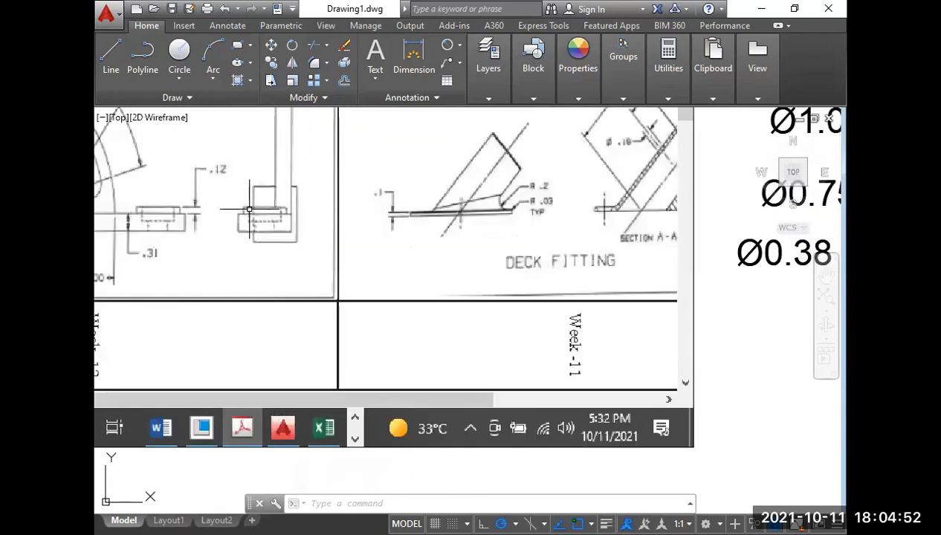
Draw a vertical projection line from the mitre diagonal beside the top view down to the plate's top line in the side view.
{"action": "scroll", "coordinate": [250, 210], "scroll_direction": "down", "scroll_amount": 4}
{"action": "middle_click_drag", "start_coordinate": [577, 277], "coordinate": [453, 287]}
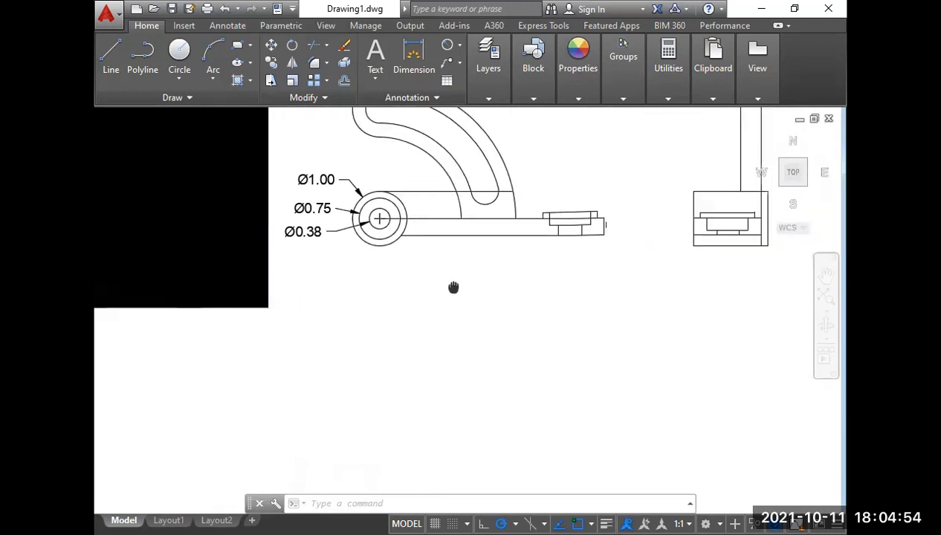
{"action": "middle_click_drag", "start_coordinate": [602, 160], "coordinate": [549, 317]}
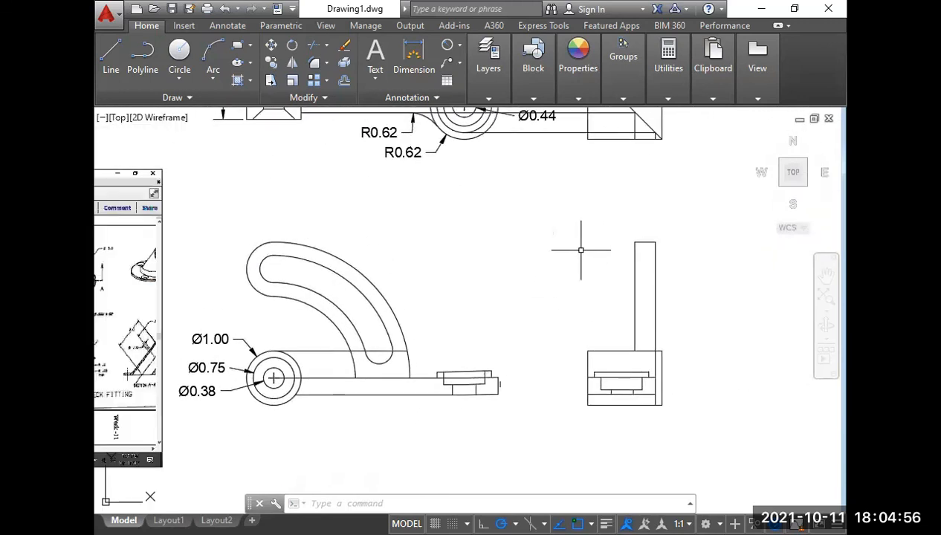
{"action": "type", "text": "l"}
{"action": "key", "text": "Return"}
{"action": "scroll", "coordinate": [607, 308], "scroll_direction": "up", "scroll_amount": 4}
{"action": "scroll", "coordinate": [610, 253], "scroll_direction": "down", "scroll_amount": 8}
{"action": "scroll", "coordinate": [612, 223], "scroll_direction": "up", "scroll_amount": 4}
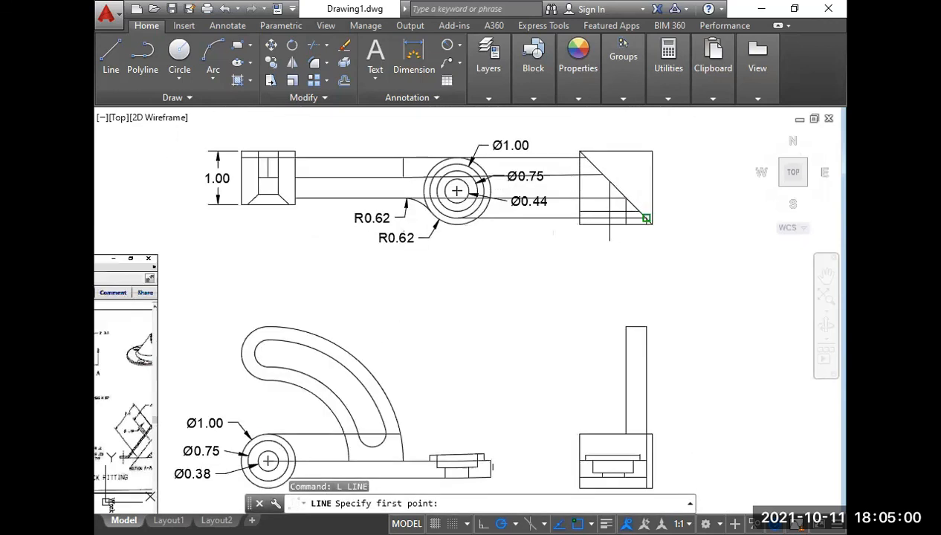
{"action": "left_click", "coordinate": [602, 173]}
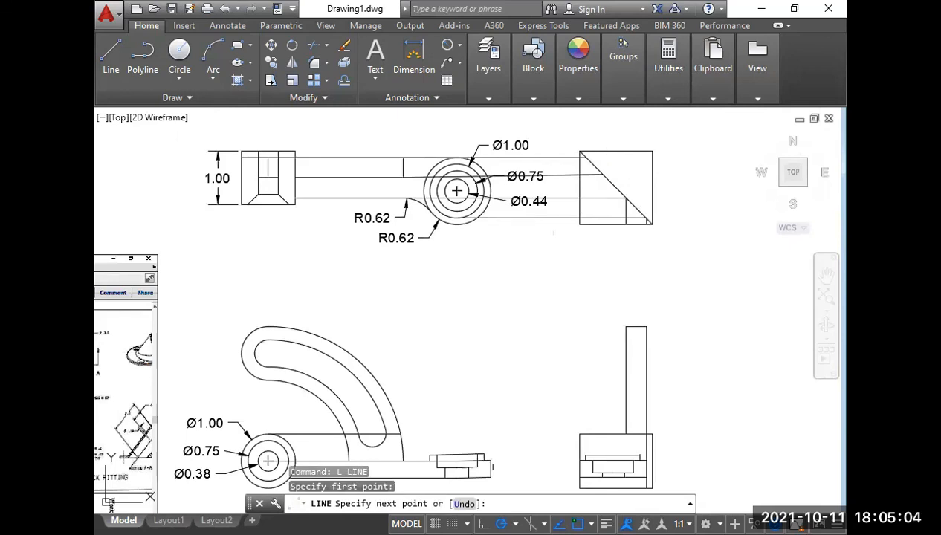
{"action": "double_click", "coordinate": [602, 460]}
{"action": "left_click", "coordinate": [635, 286]}
{"action": "scroll", "coordinate": [579, 390], "scroll_direction": "up", "scroll_amount": 4}
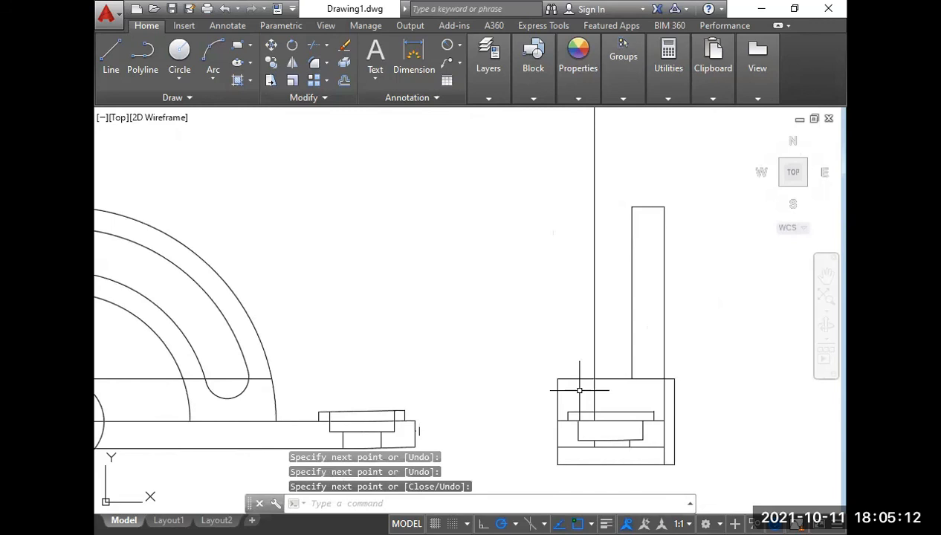
Trim the upper block outline outside the projection line in the side view and erase the projection line above the block.
{"action": "type", "text": "tr"}
{"action": "key", "text": "Return"}
{"action": "key", "text": "Escape"}
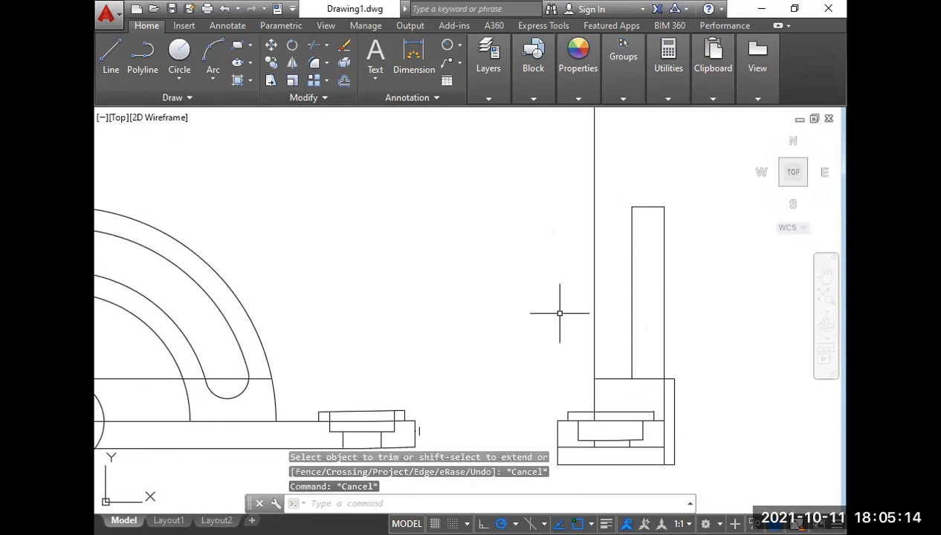
{"action": "type", "text": "tr"}
{"action": "key", "text": "Return"}
{"action": "key", "text": "Return"}
{"action": "key", "text": "Escape"}
{"action": "left_click", "coordinate": [604, 328]}
{"action": "left_click", "coordinate": [577, 304]}
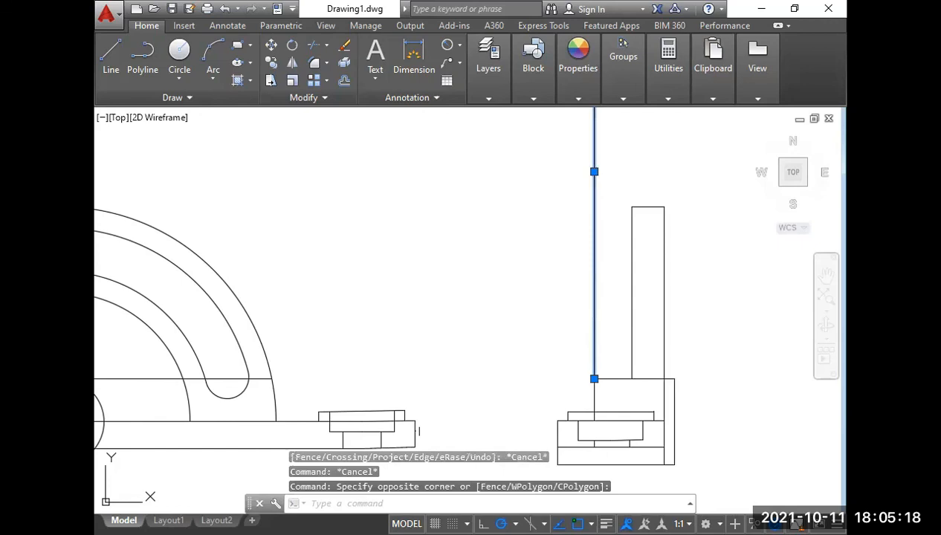
{"action": "key", "text": "Delete"}
{"action": "scroll", "coordinate": [624, 368], "scroll_direction": "down", "scroll_amount": 3}
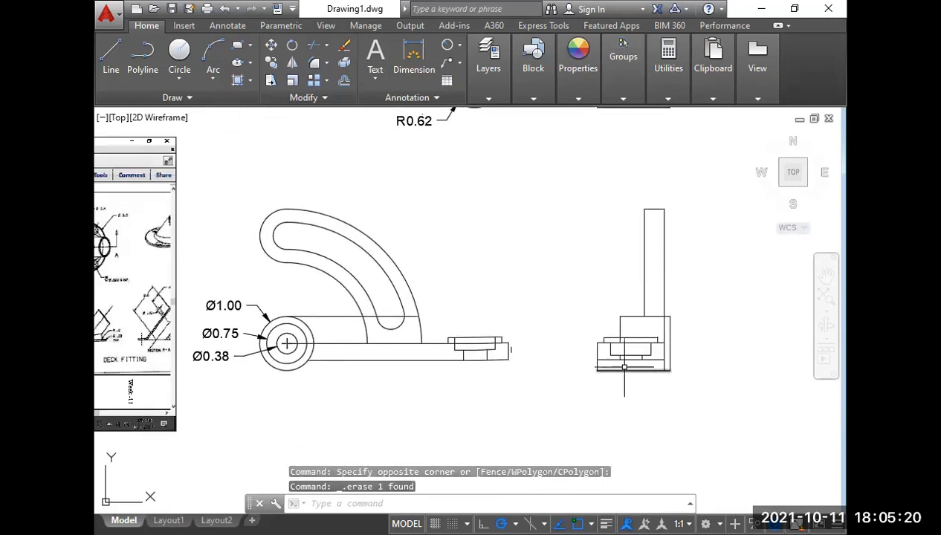
Compare the trimmed block and plate in the side view with the Week-12 reference.
{"action": "middle_click_drag", "start_coordinate": [550, 376], "coordinate": [649, 372]}
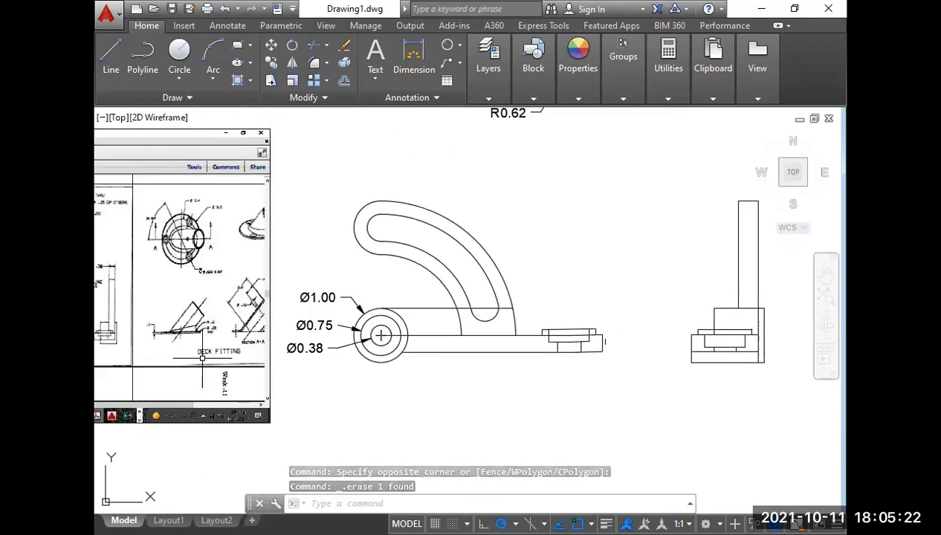
{"action": "middle_click_drag", "start_coordinate": [202, 359], "coordinate": [493, 352]}
{"action": "scroll", "coordinate": [394, 343], "scroll_direction": "up", "scroll_amount": 4}
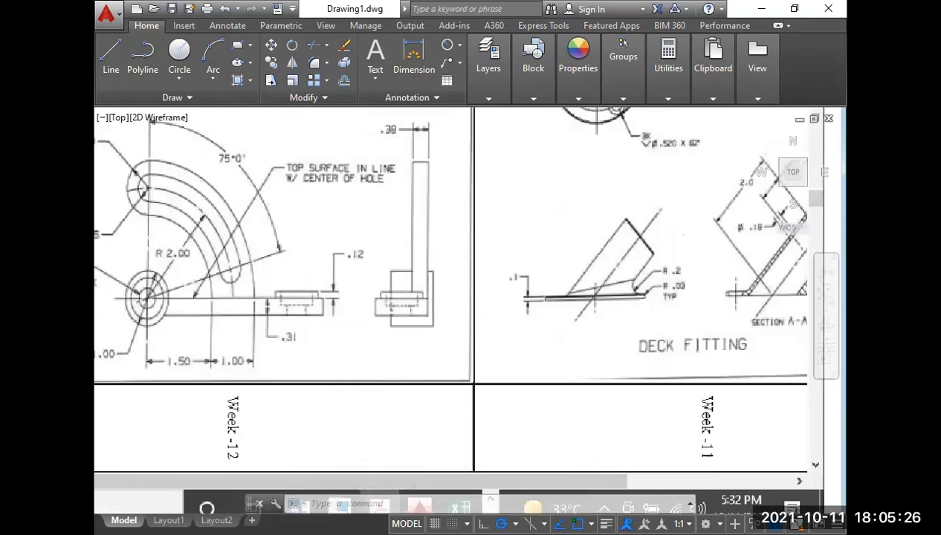
{"action": "scroll", "coordinate": [401, 312], "scroll_direction": "down", "scroll_amount": 4}
{"action": "middle_click_drag", "start_coordinate": [665, 343], "coordinate": [225, 310]}
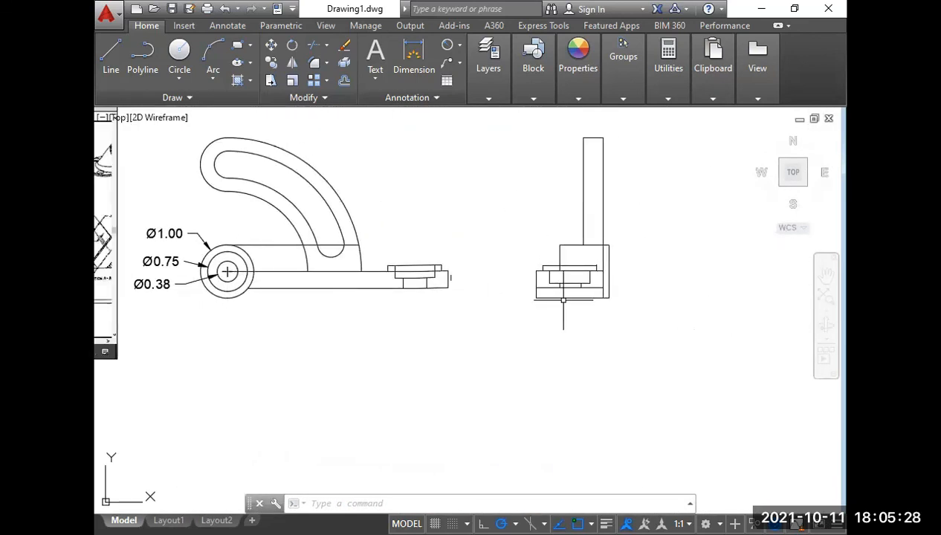
{"action": "middle_click_drag", "start_coordinate": [468, 304], "coordinate": [688, 293]}
{"action": "middle_click_drag", "start_coordinate": [143, 283], "coordinate": [238, 302]}
{"action": "middle_click_drag", "start_coordinate": [371, 316], "coordinate": [98, 283]}
Draw a vertical line from the plate's underside to the block's bottom edge in the side view and trim the block outline outside it.
{"action": "scroll", "coordinate": [455, 353], "scroll_direction": "up", "scroll_amount": 1}
{"action": "scroll", "coordinate": [506, 272], "scroll_direction": "up", "scroll_amount": 2}
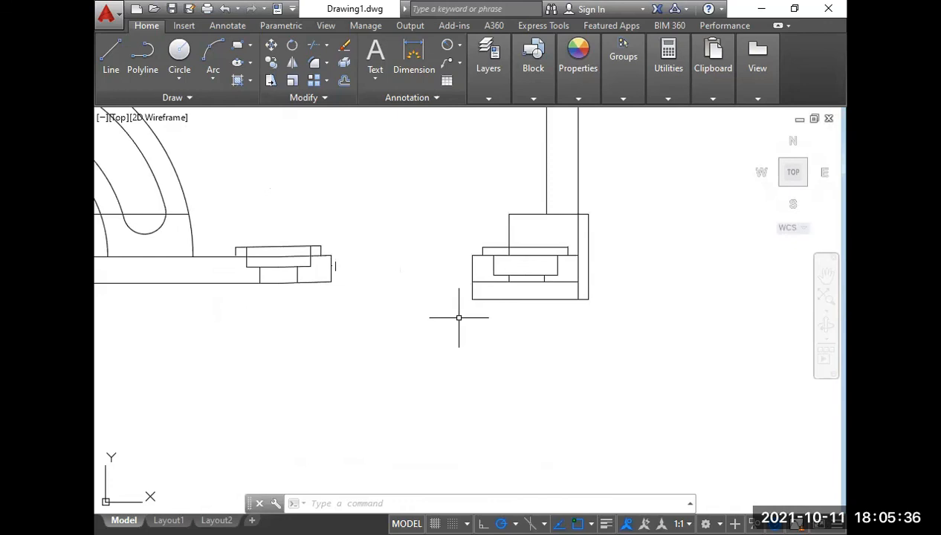
{"action": "type", "text": "l"}
{"action": "key", "text": "Return"}
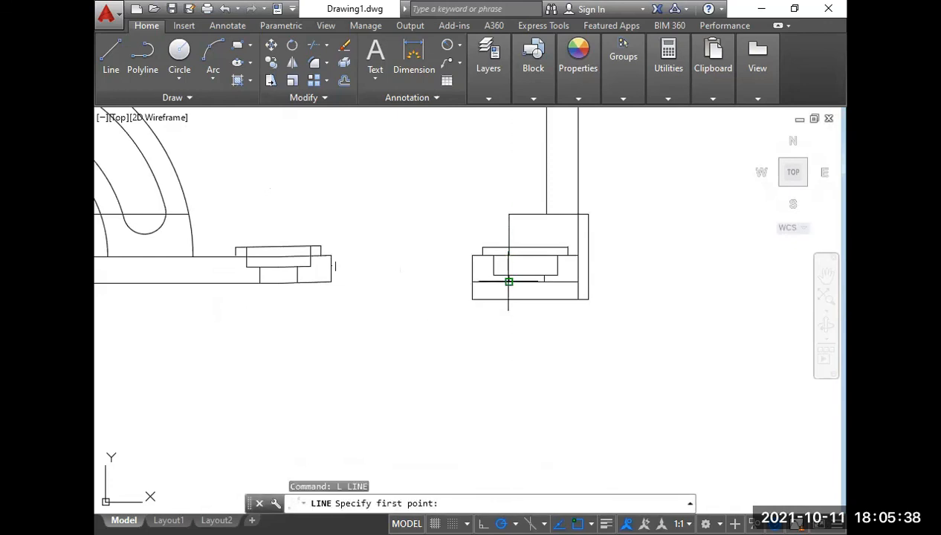
{"action": "left_click", "coordinate": [509, 282]}
{"action": "left_click", "coordinate": [508, 300]}
{"action": "key", "text": "Return"}
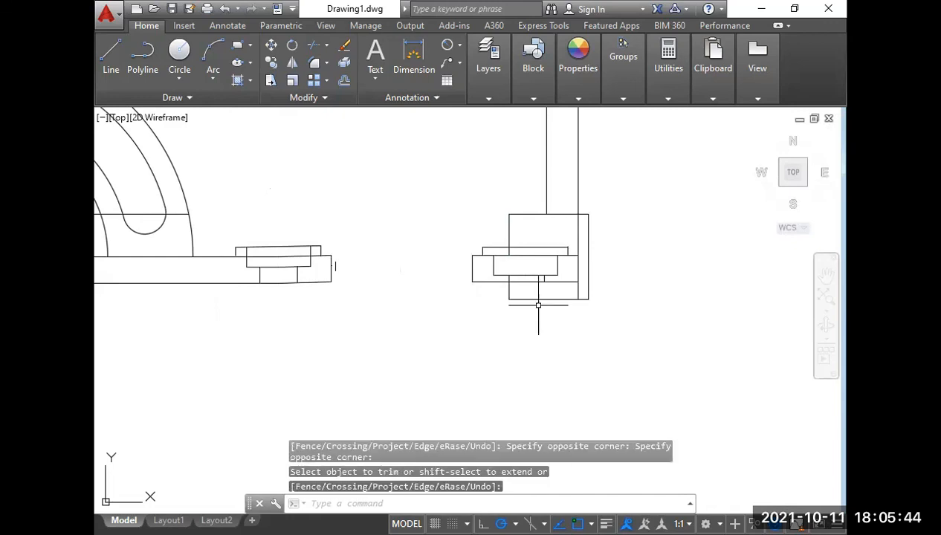
Add a vertical linear dimension for the side view's overall height, from the block's bottom edge to the top of the arm.
{"action": "scroll", "coordinate": [571, 327], "scroll_direction": "down", "scroll_amount": 4}
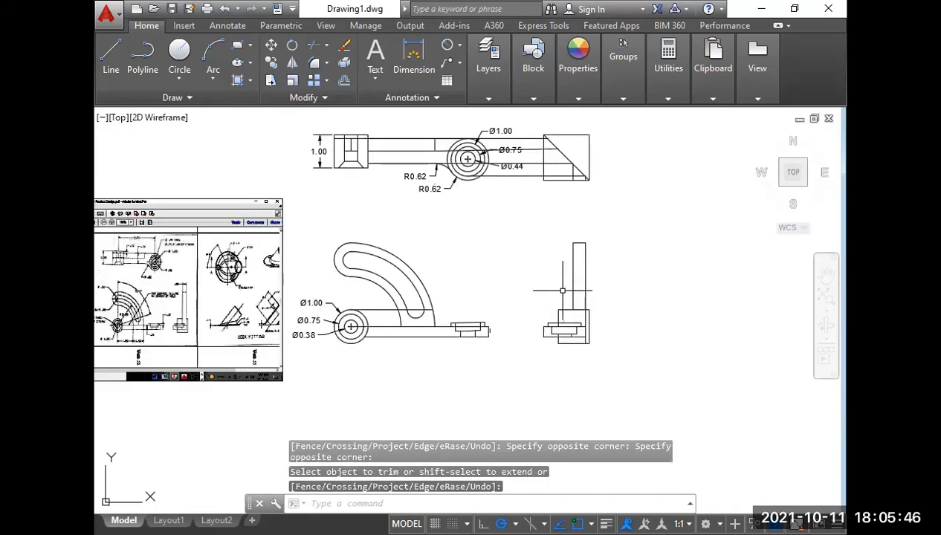
{"action": "middle_click_drag", "start_coordinate": [490, 286], "coordinate": [504, 290]}
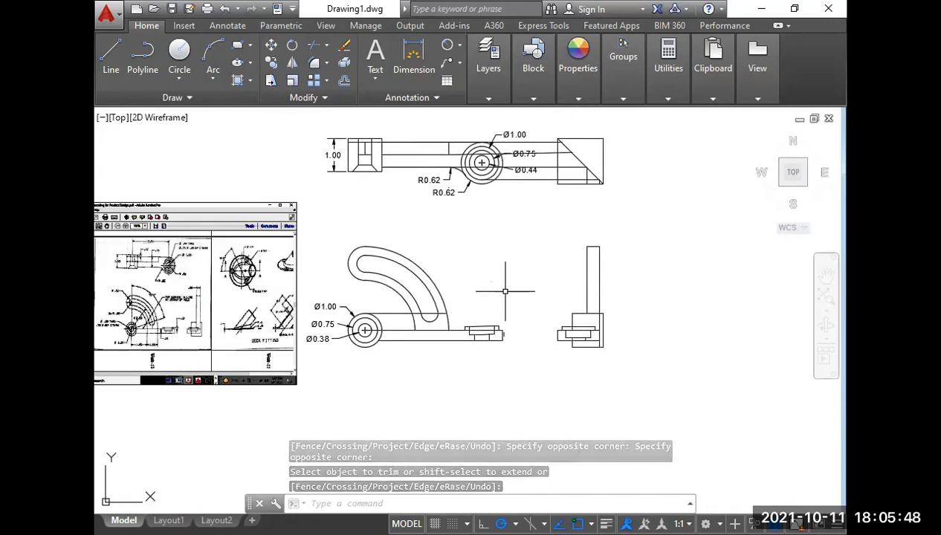
{"action": "type", "text": "dli"}
{"action": "key", "text": "Return"}
{"action": "scroll", "coordinate": [596, 334], "scroll_direction": "up", "scroll_amount": 4}
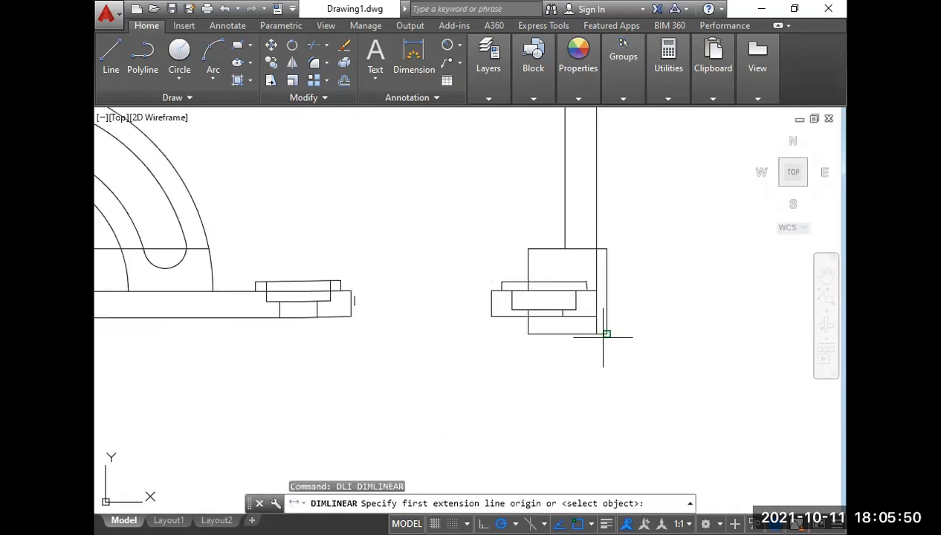
{"action": "left_click", "coordinate": [596, 334]}
{"action": "middle_click_drag", "start_coordinate": [595, 334], "coordinate": [587, 456]}
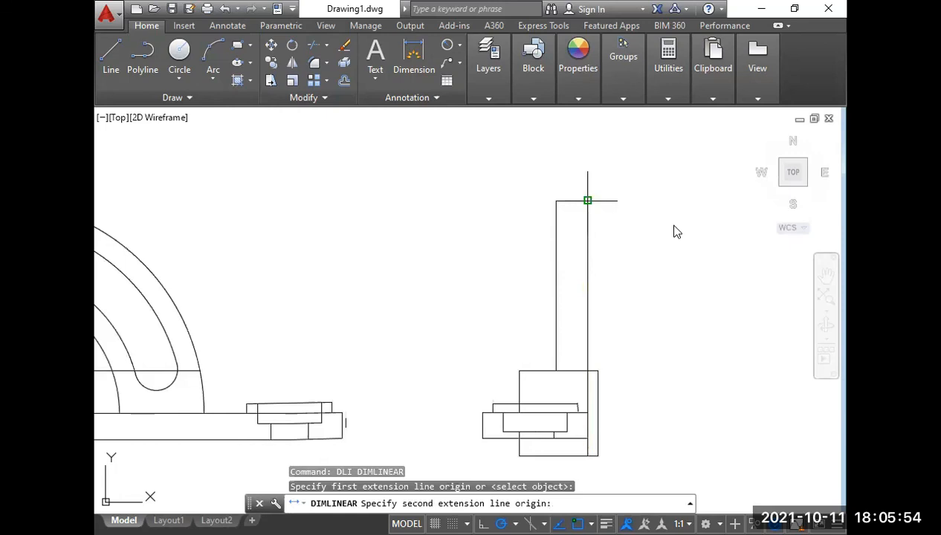
{"action": "left_click", "coordinate": [587, 200]}
{"action": "left_click", "coordinate": [630, 327]}
Dimension the side view block's height with a vertical linear dimension placed outside the overall height dimension.
{"action": "key", "text": "Return"}
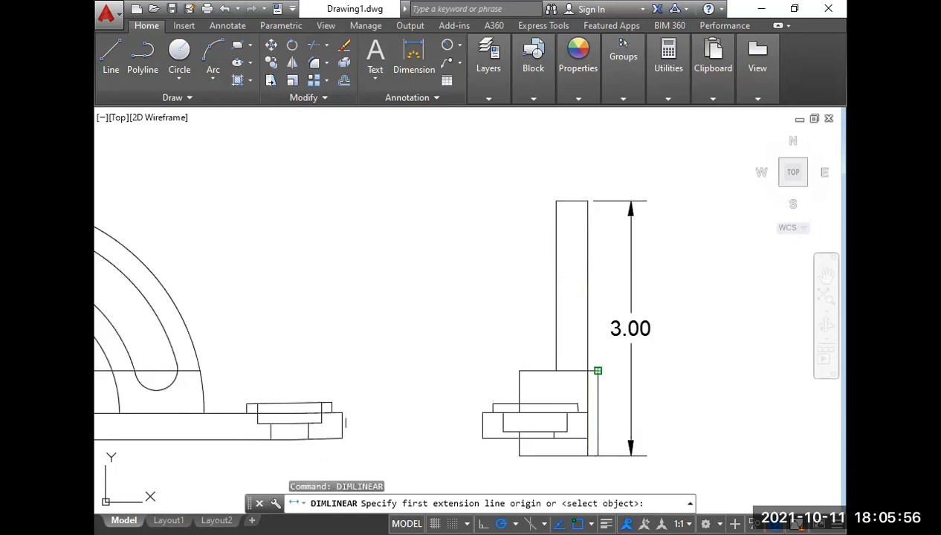
{"action": "left_click", "coordinate": [597, 370]}
{"action": "left_click", "coordinate": [598, 456]}
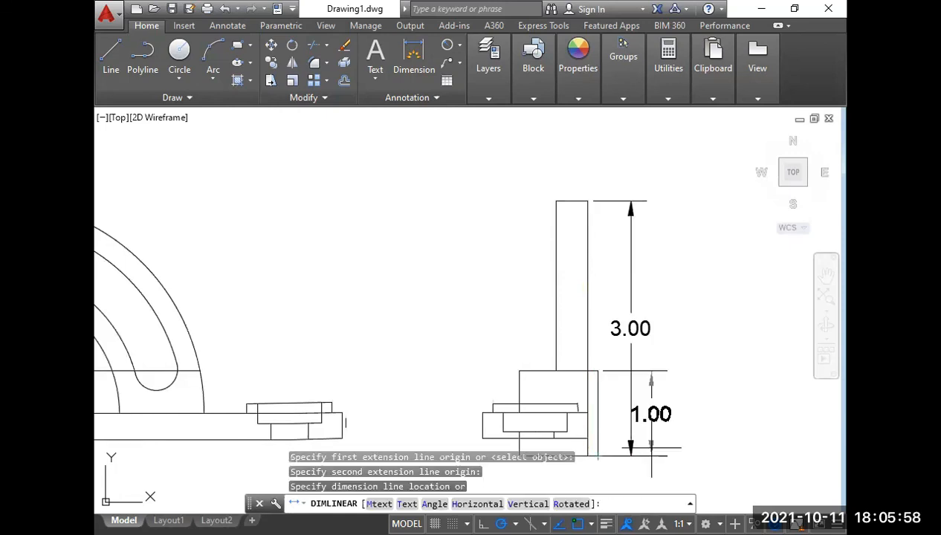
{"action": "left_click", "coordinate": [650, 413]}
Dimension the arm's thickness in the side view with a horizontal linear dimension above its top end.
{"action": "right_click", "coordinate": [513, 303]}
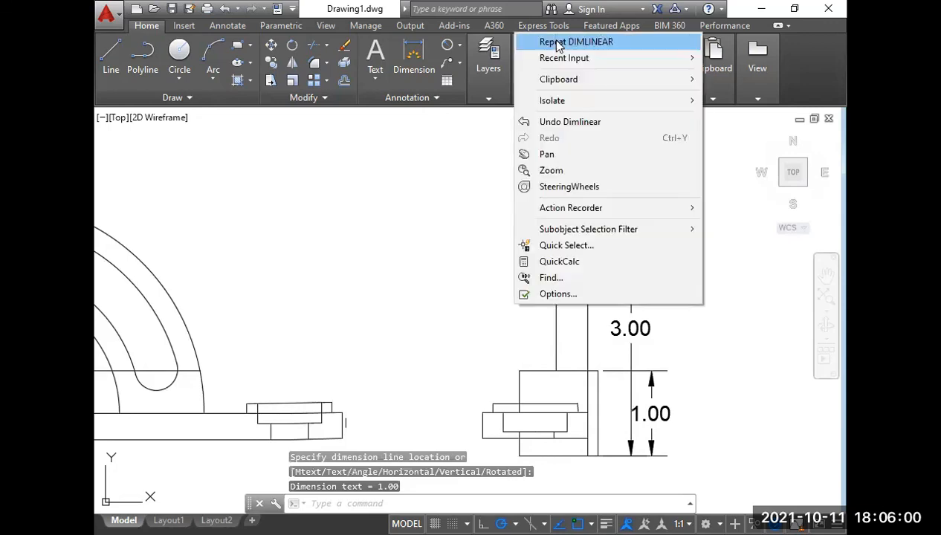
{"action": "left_click", "coordinate": [558, 43]}
{"action": "left_click", "coordinate": [586, 201]}
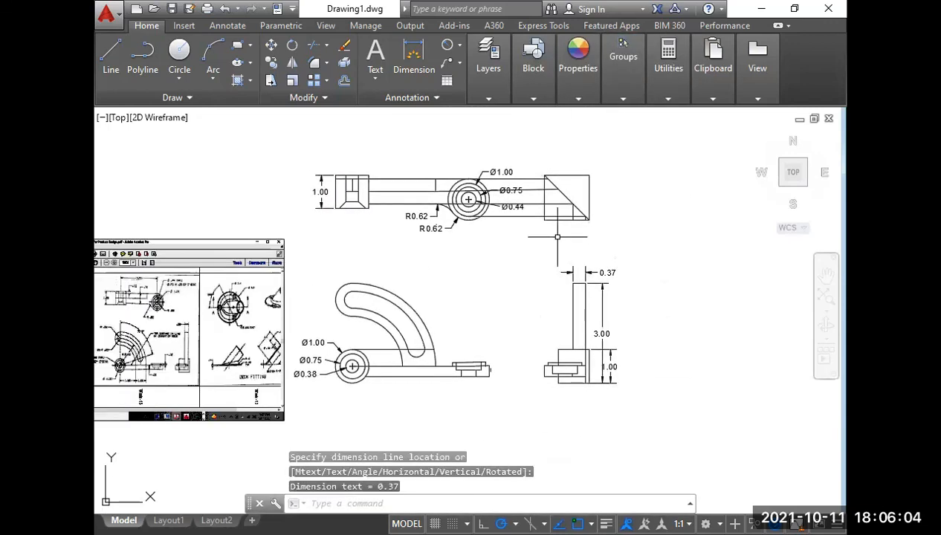
Erase the four horizontal projection lines running to the mitre square beside the top view and window-select the construction lines left inside the square.
{"action": "scroll", "coordinate": [529, 207], "scroll_direction": "up", "scroll_amount": 2}
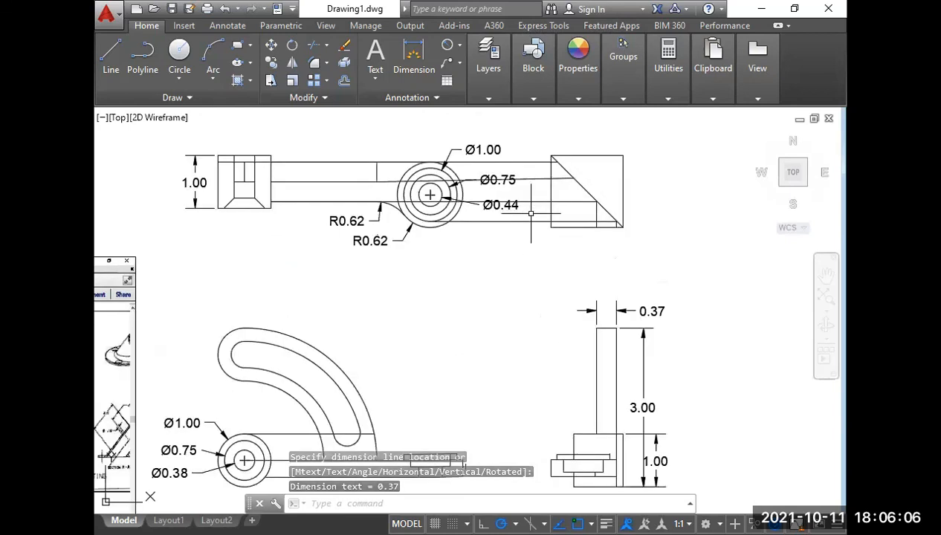
{"action": "left_click", "coordinate": [542, 238]}
{"action": "left_click", "coordinate": [530, 150]}
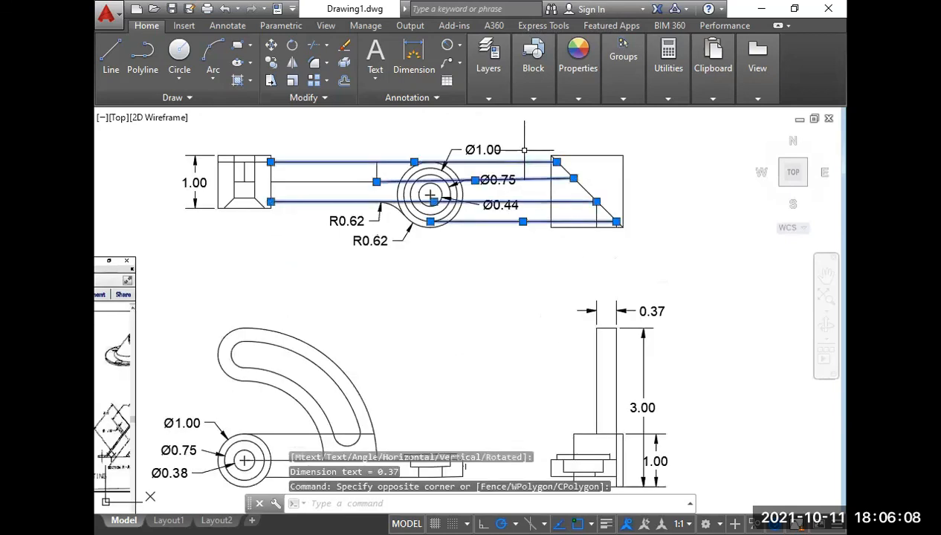
{"action": "key", "text": "Delete"}
{"action": "left_click", "coordinate": [602, 199]}
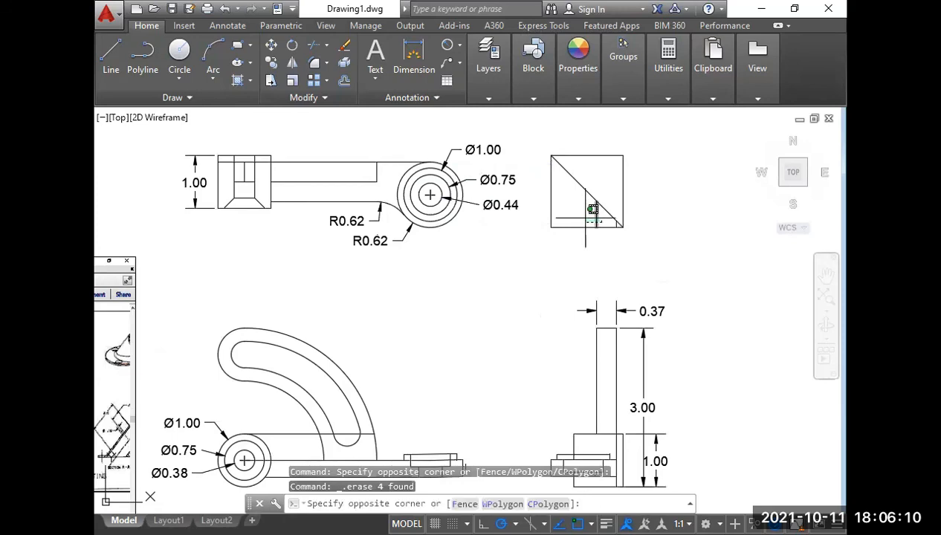
{"action": "left_click", "coordinate": [585, 218]}
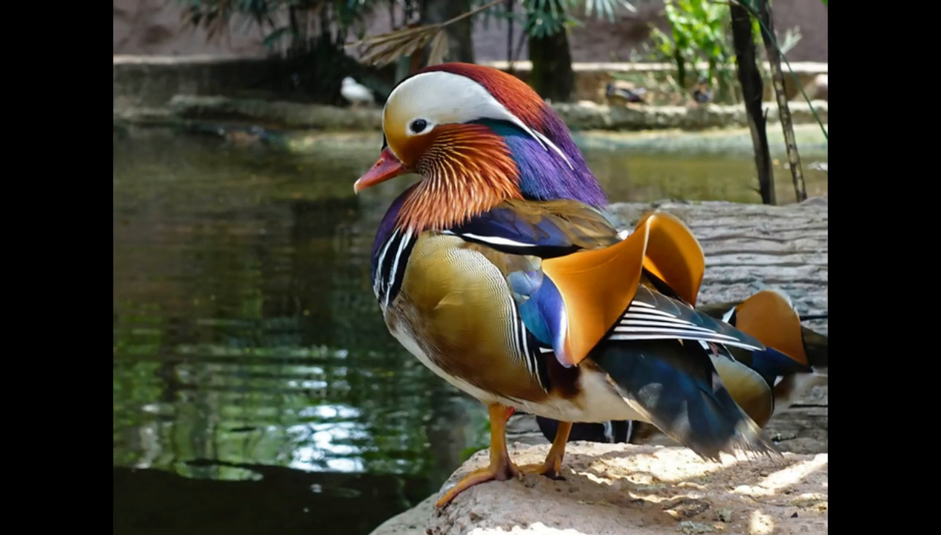